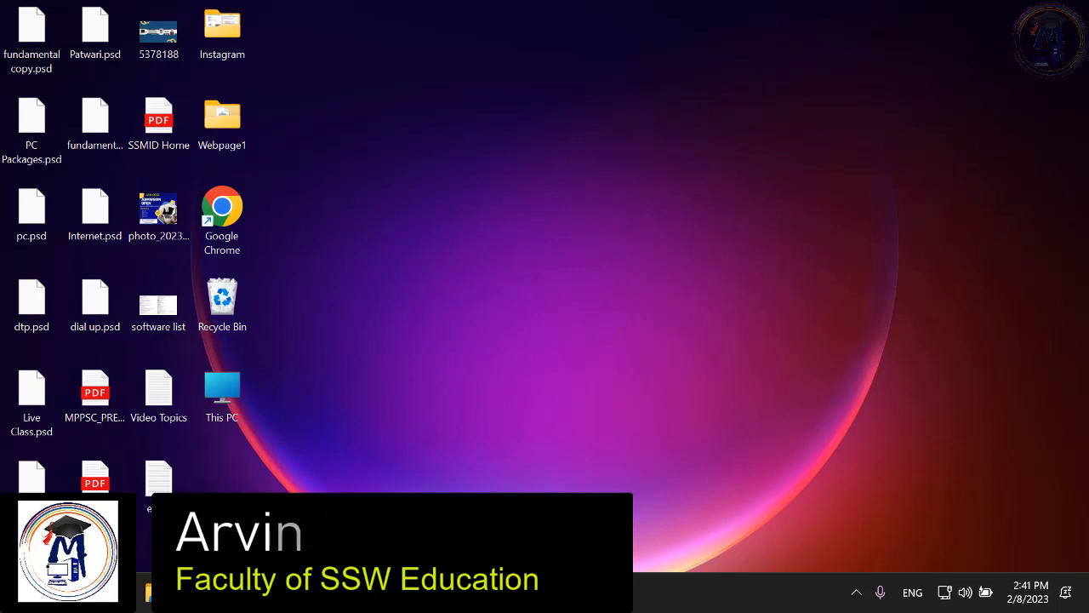
Search the Start menu for 'excel' and launch the Excel app from the results.
left_click(26, 591)
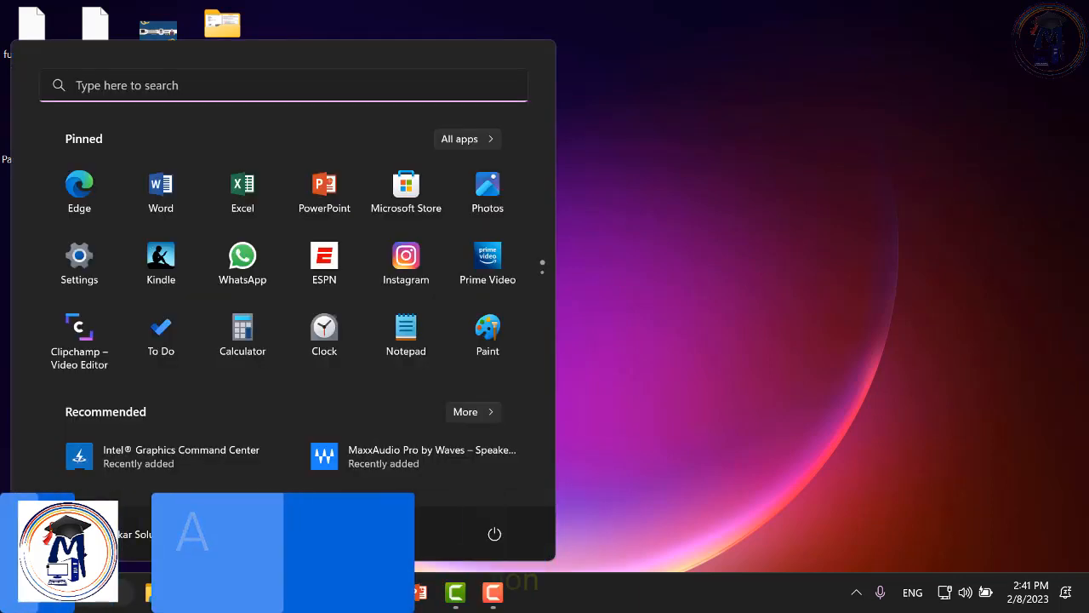
type("exce")
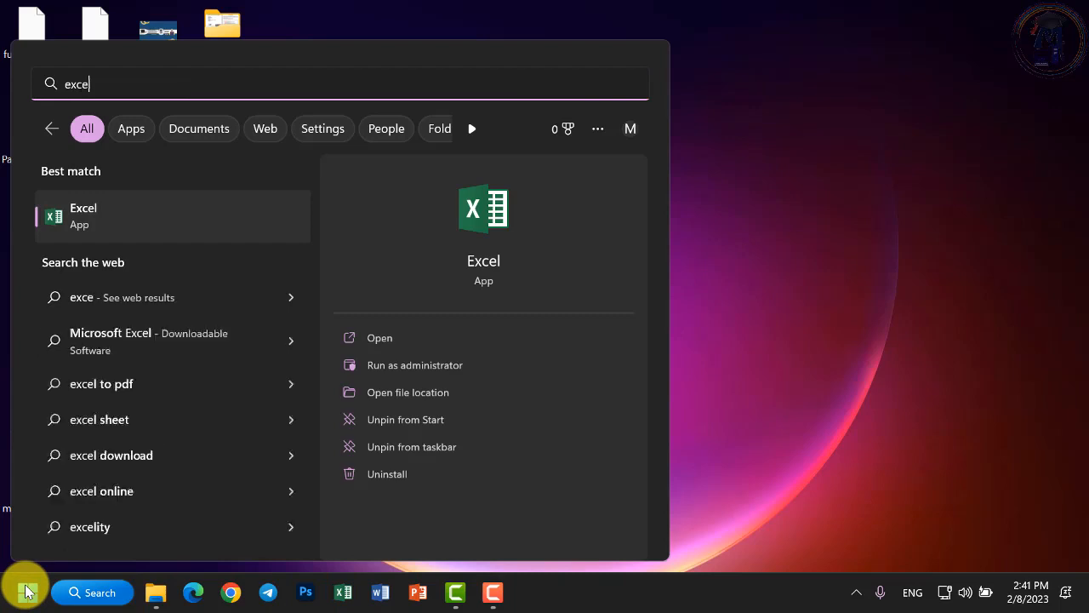
type("l")
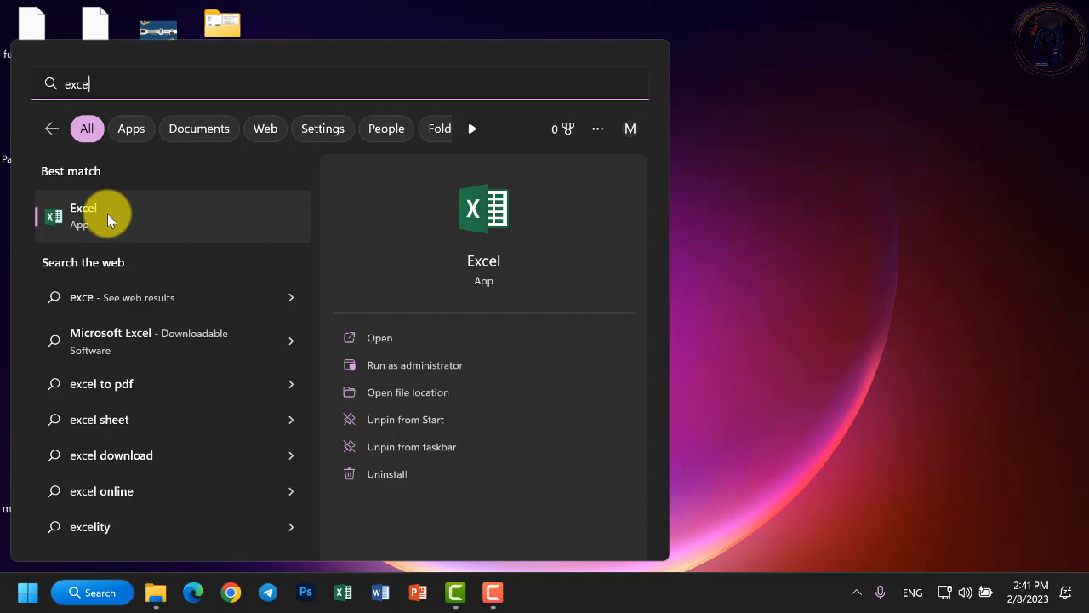
left_click(107, 214)
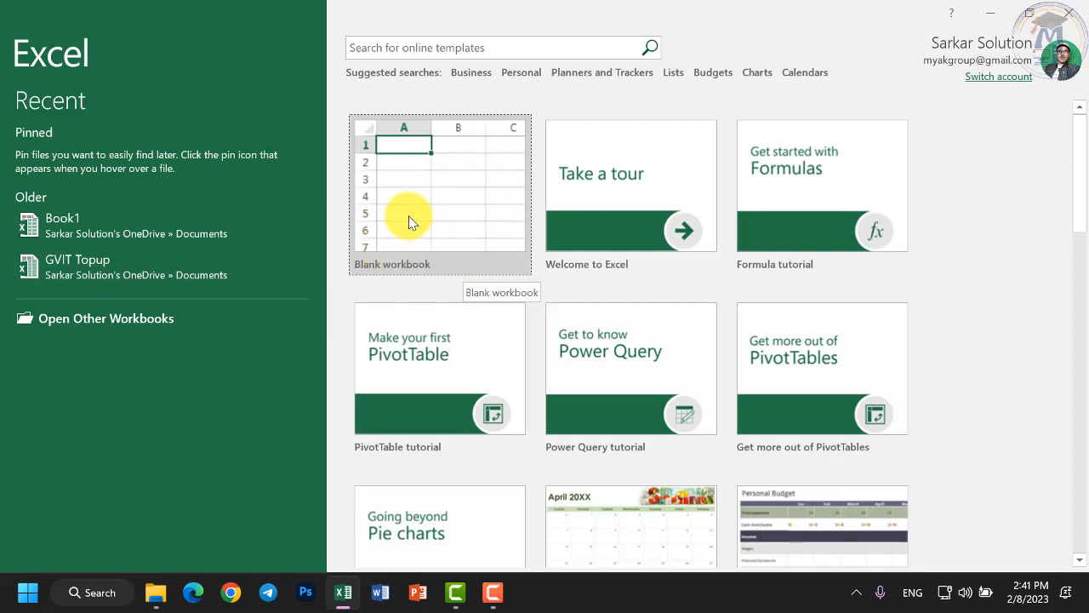
Create a Blank workbook from the start screen and select cell D7.
scroll(776, 400, "down", 3)
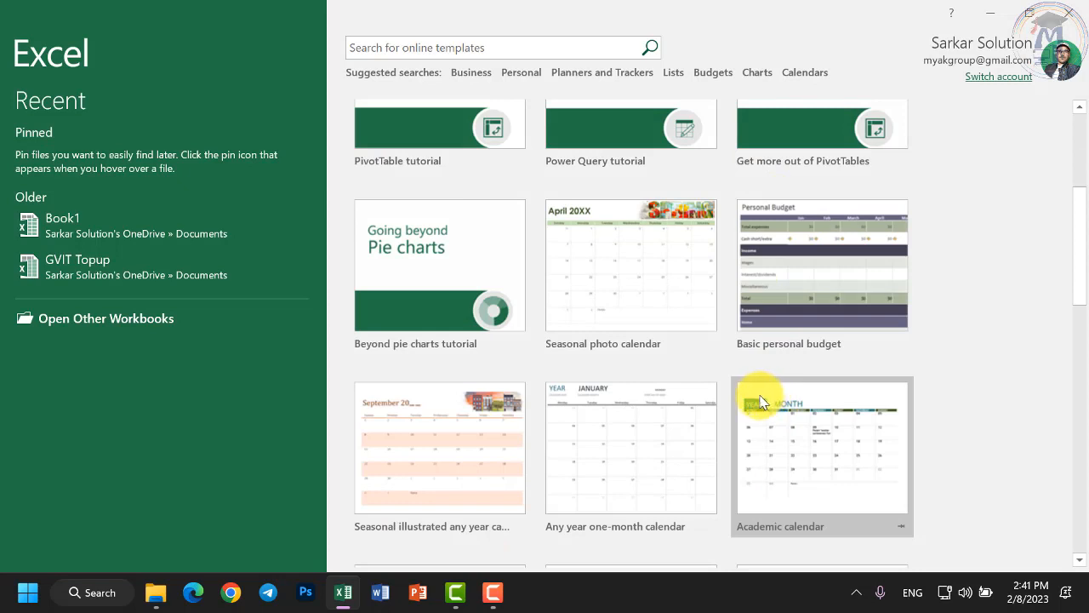
scroll(724, 365, "down", 2)
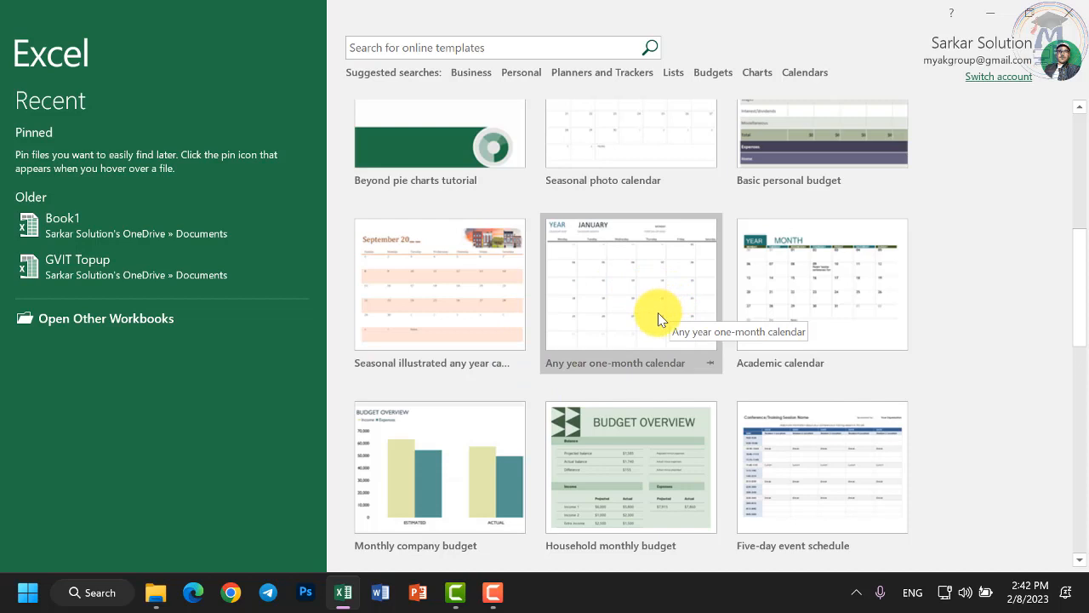
scroll(658, 312, "up", 5)
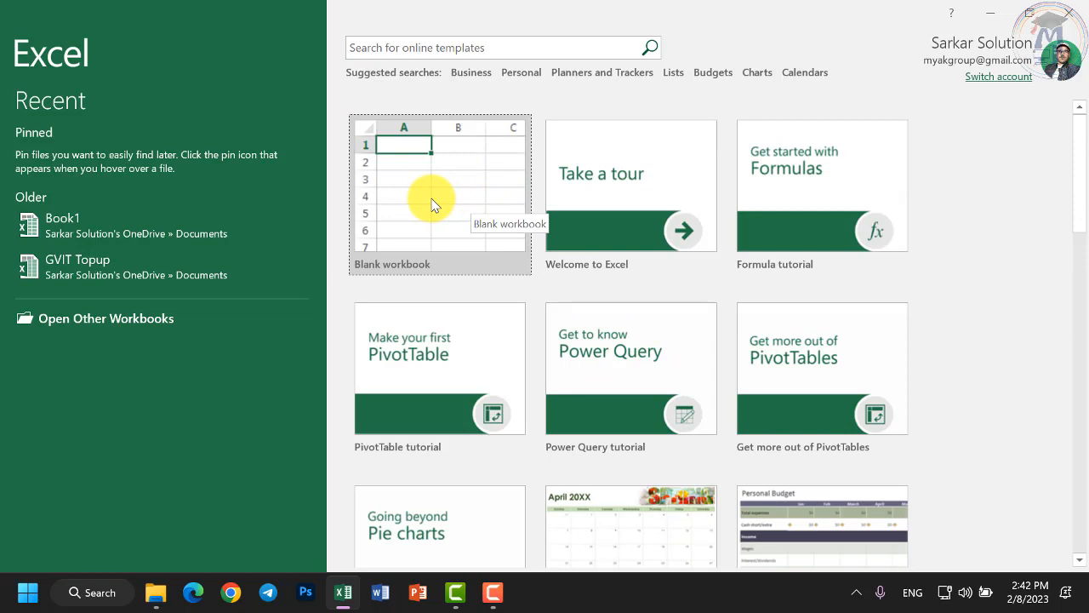
left_click(431, 204)
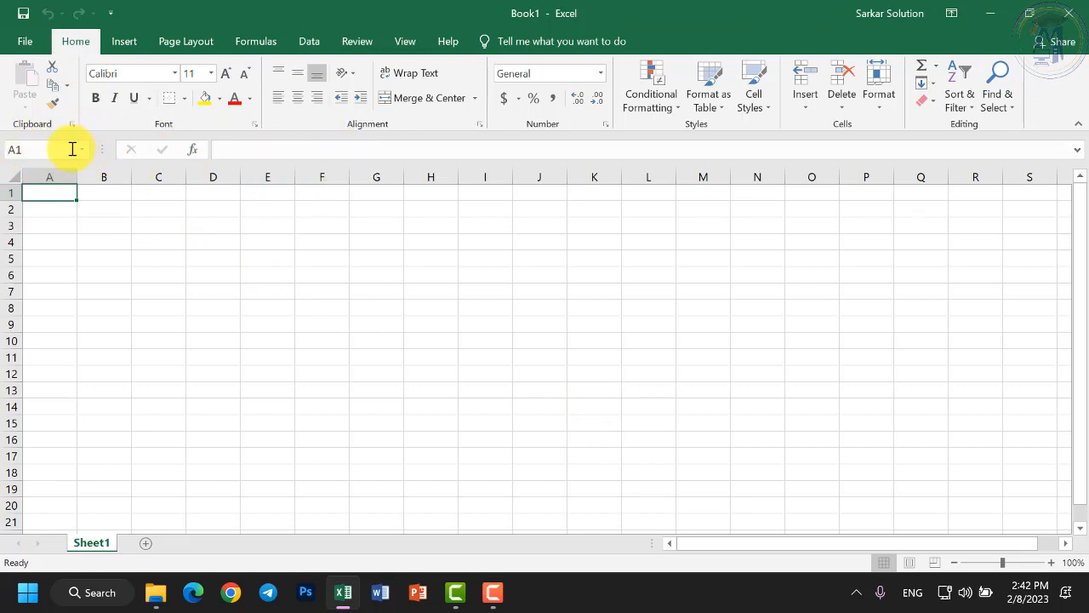
left_click(238, 288)
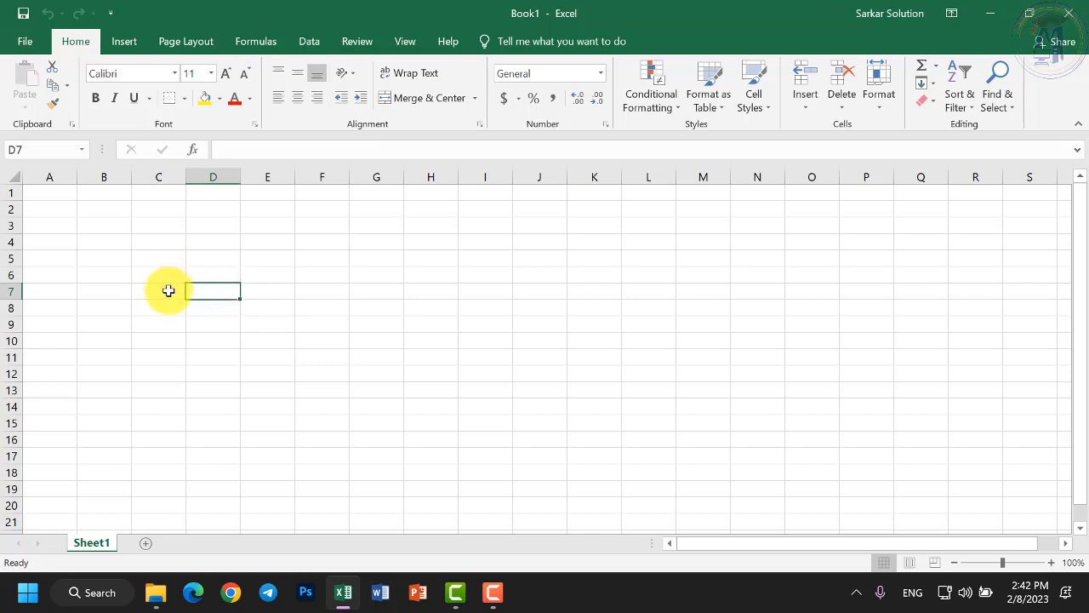
left_click_drag(168, 289, 457, 440)
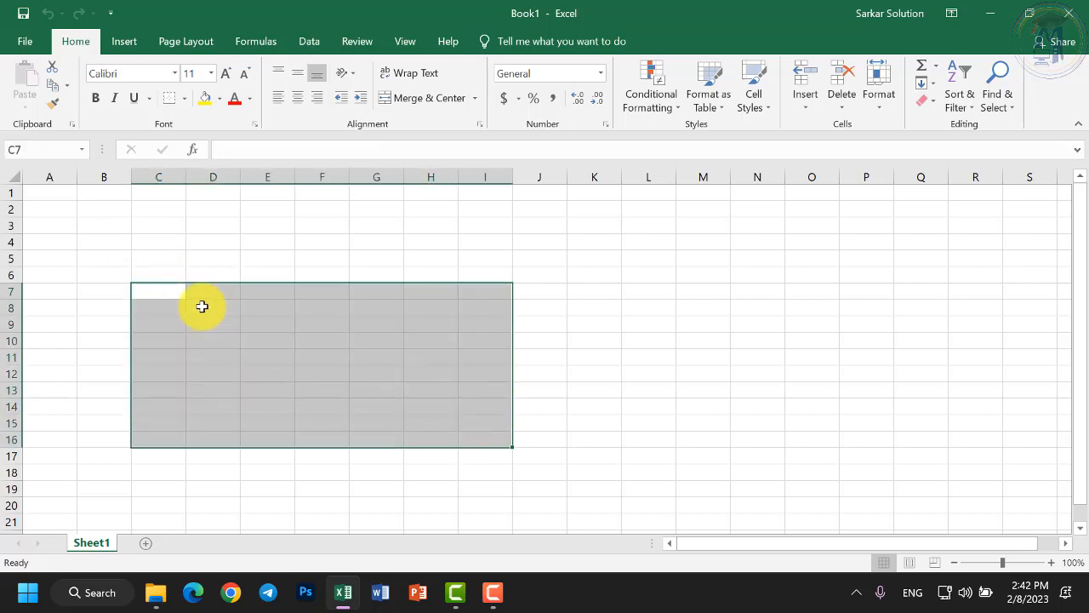
left_click(205, 307)
left_click_drag(184, 292, 320, 367)
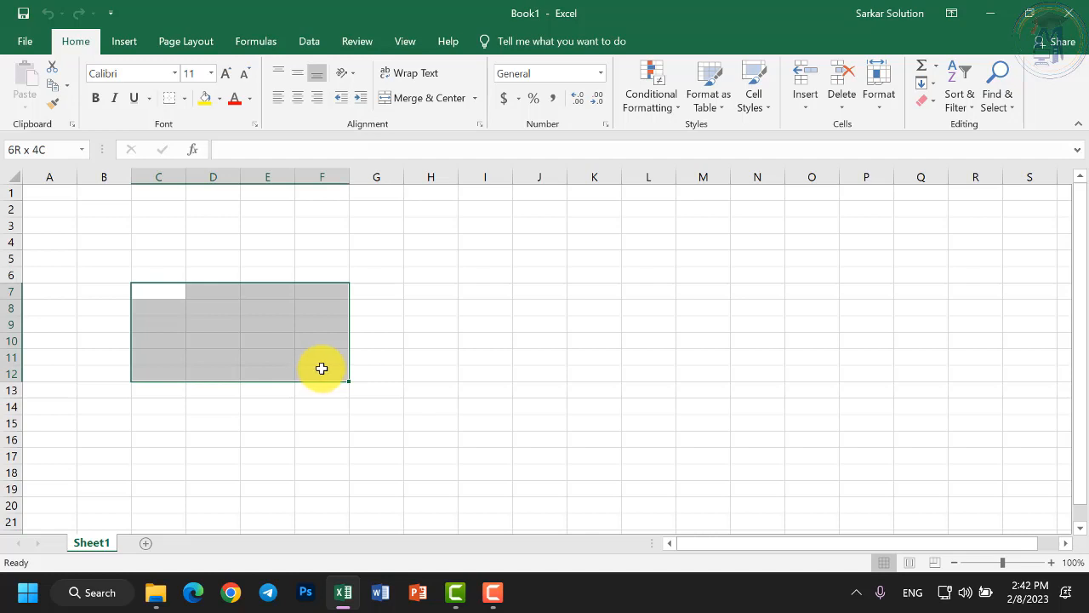
left_click_drag(323, 367, 353, 388)
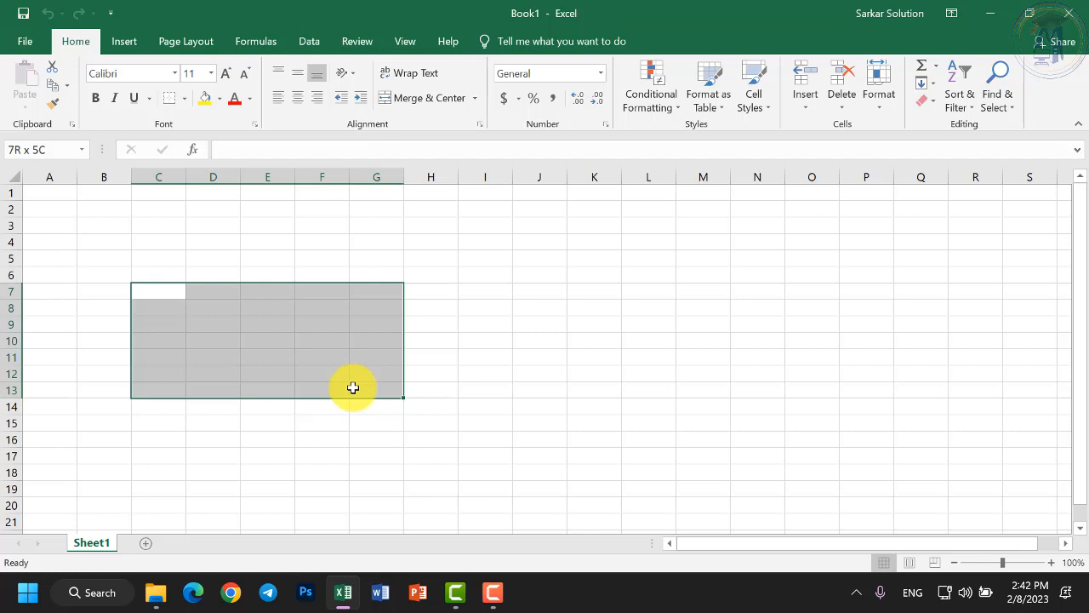
left_click_drag(353, 388, 494, 460)
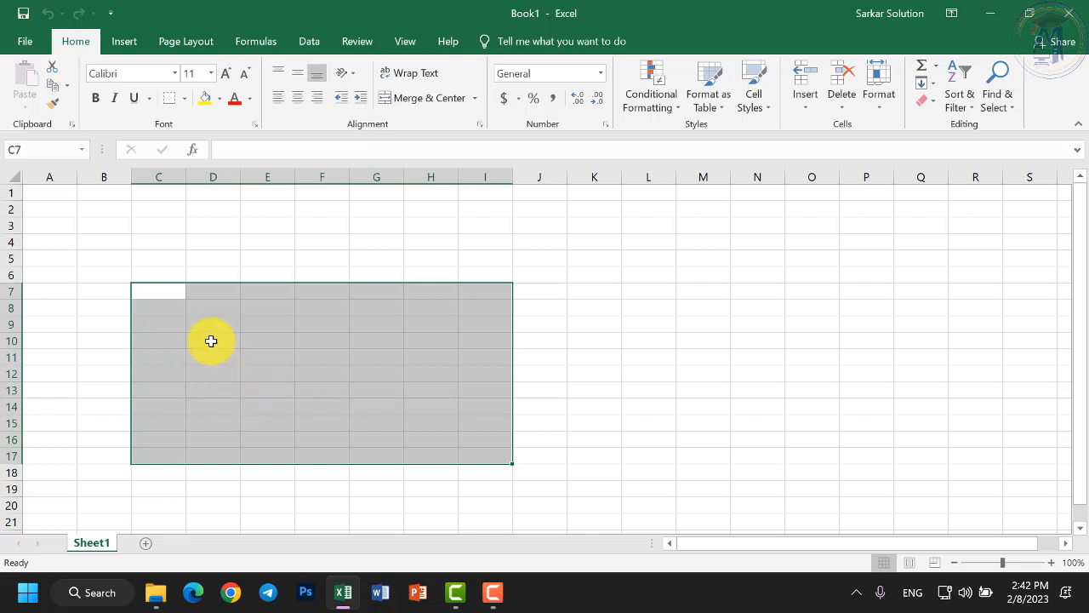
left_click(211, 341)
left_click_drag(175, 295, 457, 457)
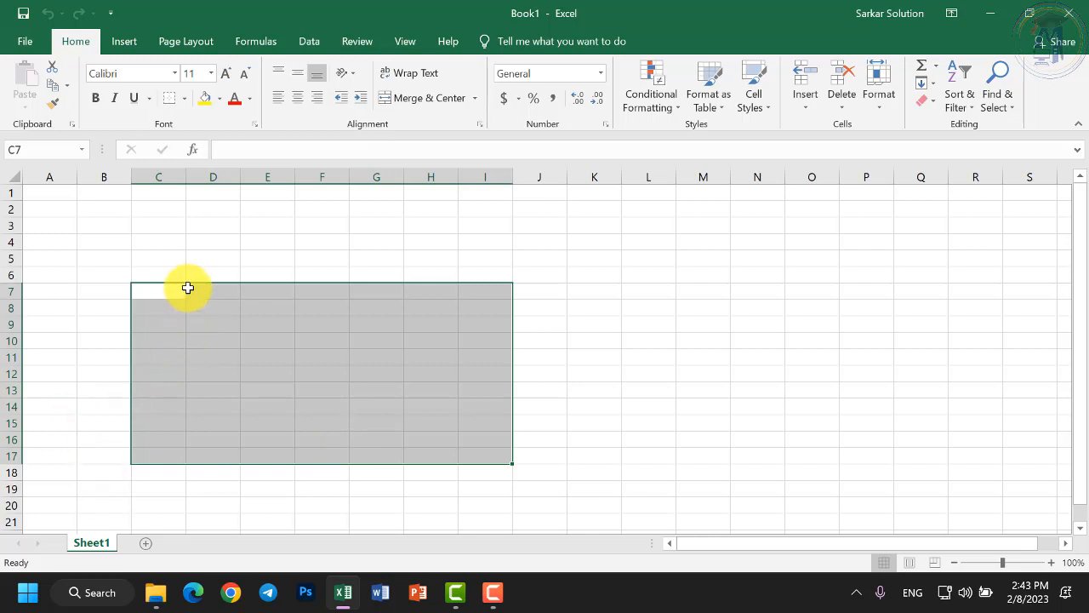
left_click_drag(170, 289, 419, 443)
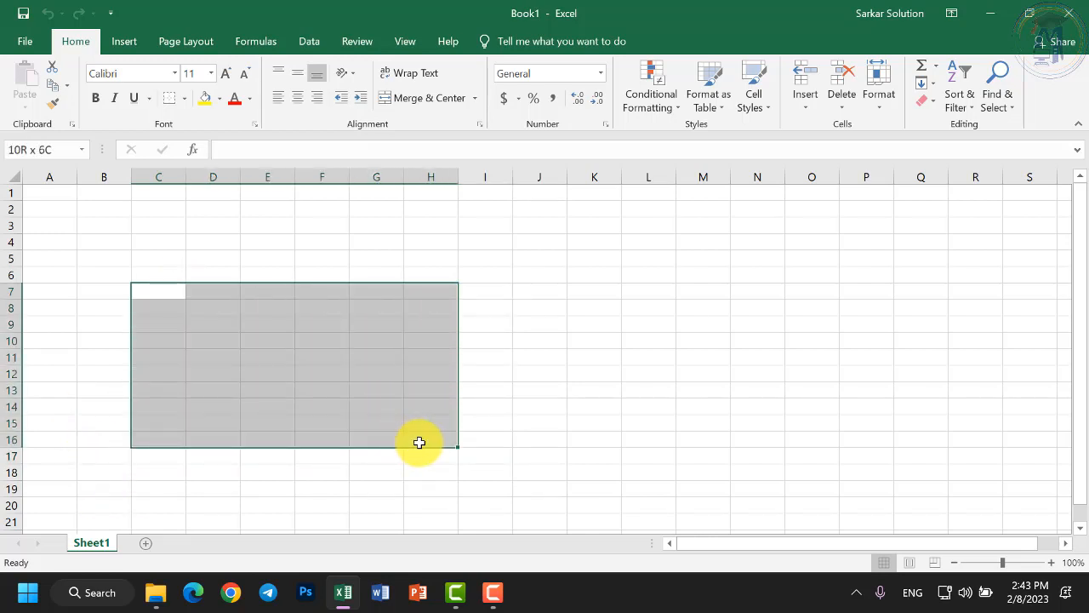
left_click(281, 390)
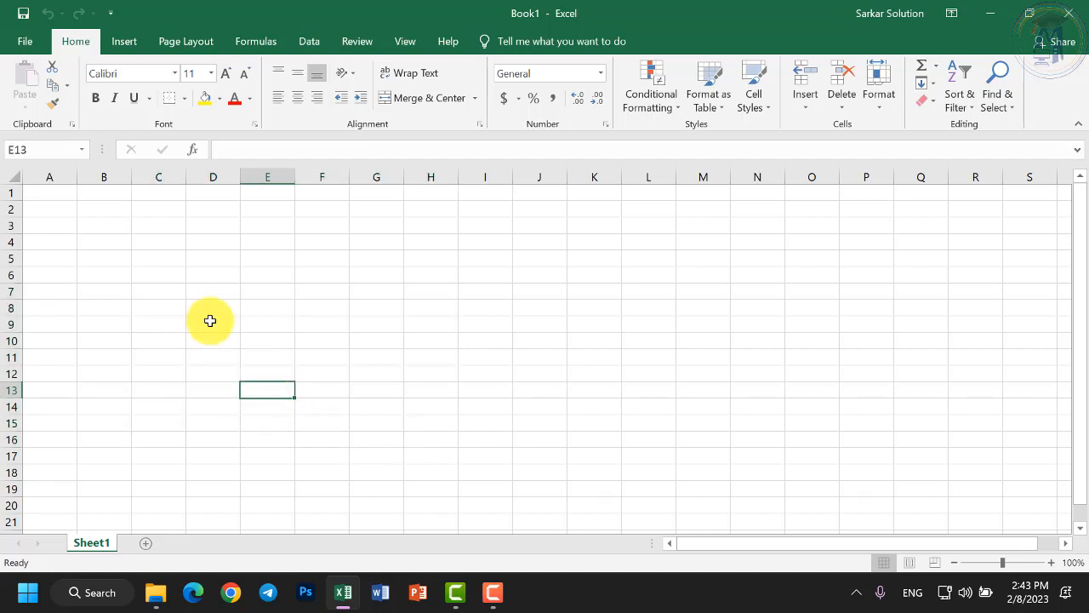
left_click(143, 321)
left_click(8, 224)
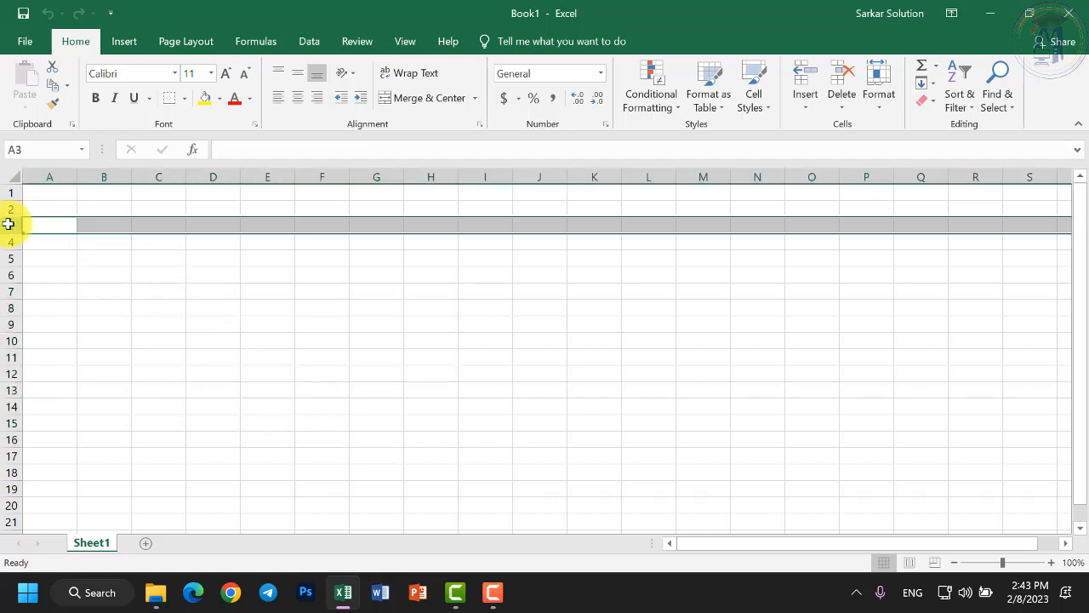
left_click(112, 176)
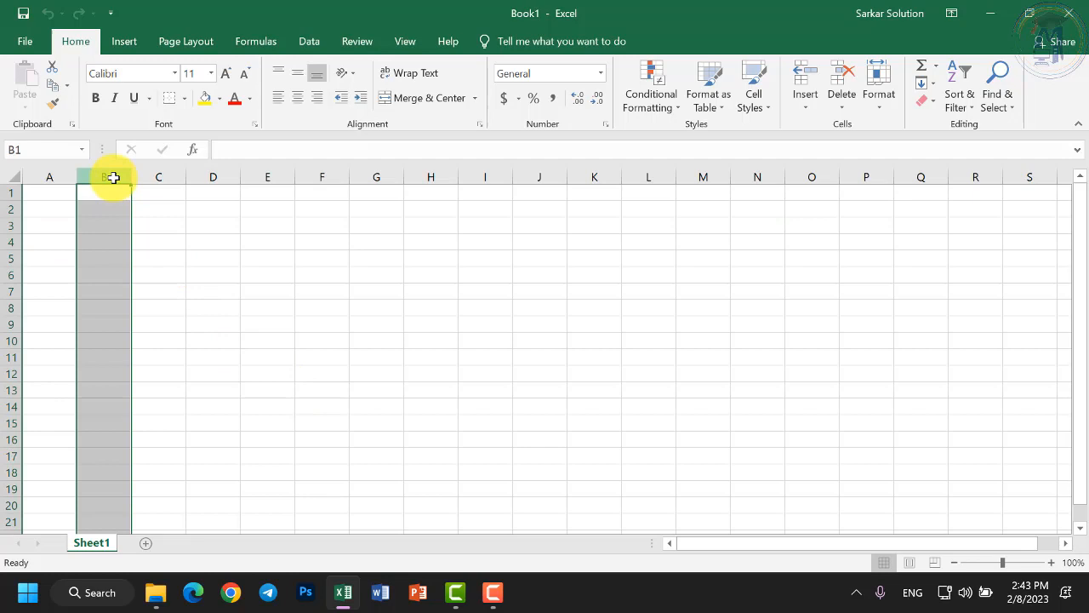
left_click(202, 272)
scroll(177, 247, "up", 6, "ctrl")
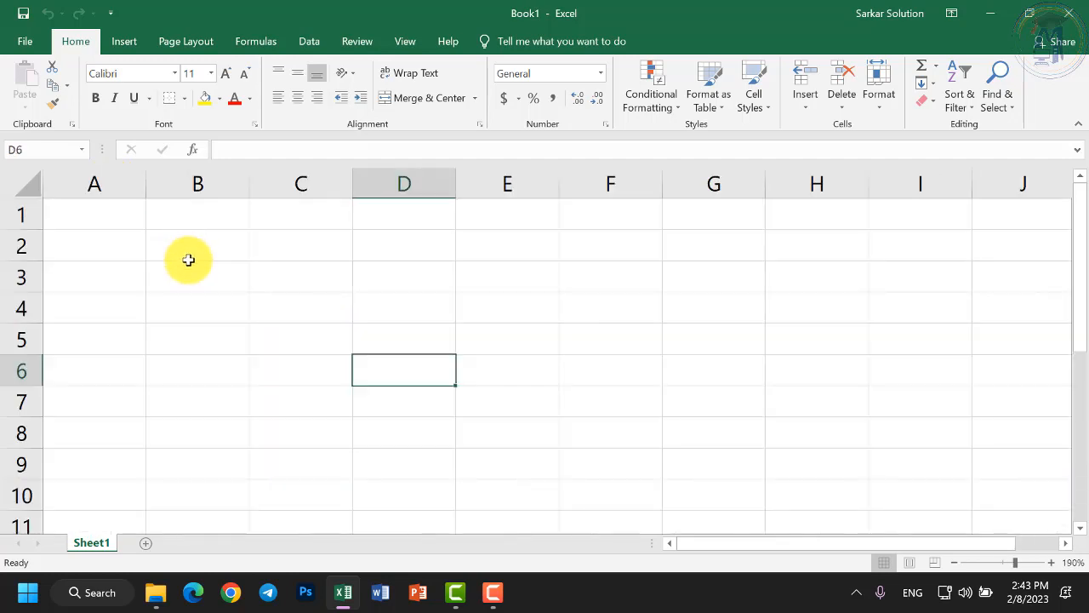
Label B4 and B5 'Cols' and 'Rows', with 16384 and 1048576 in C4:C5.
left_click(238, 311)
type("Co")
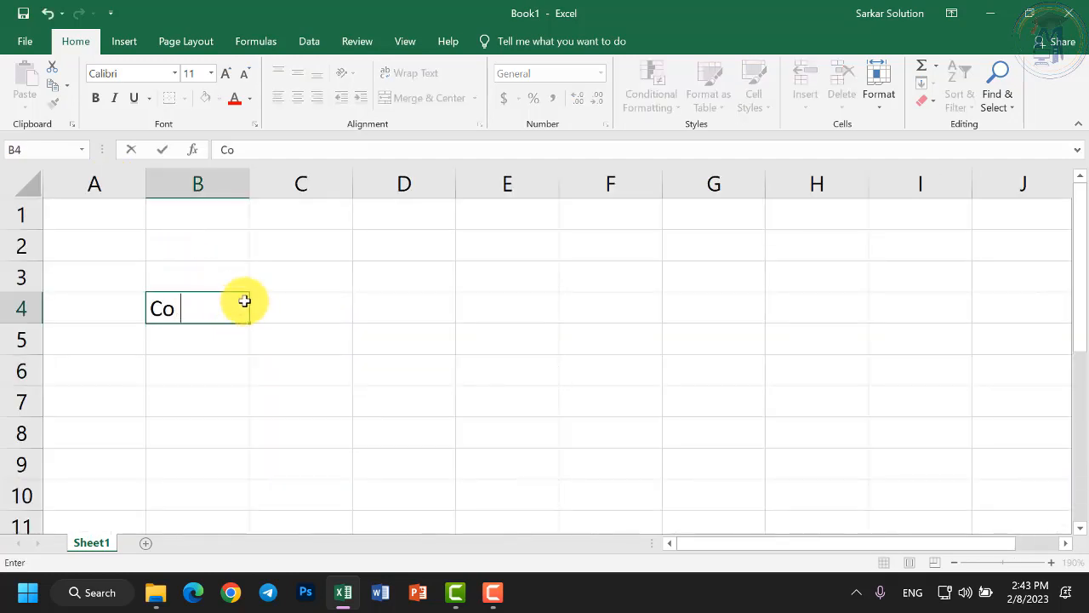
type("ls")
key("Tab")
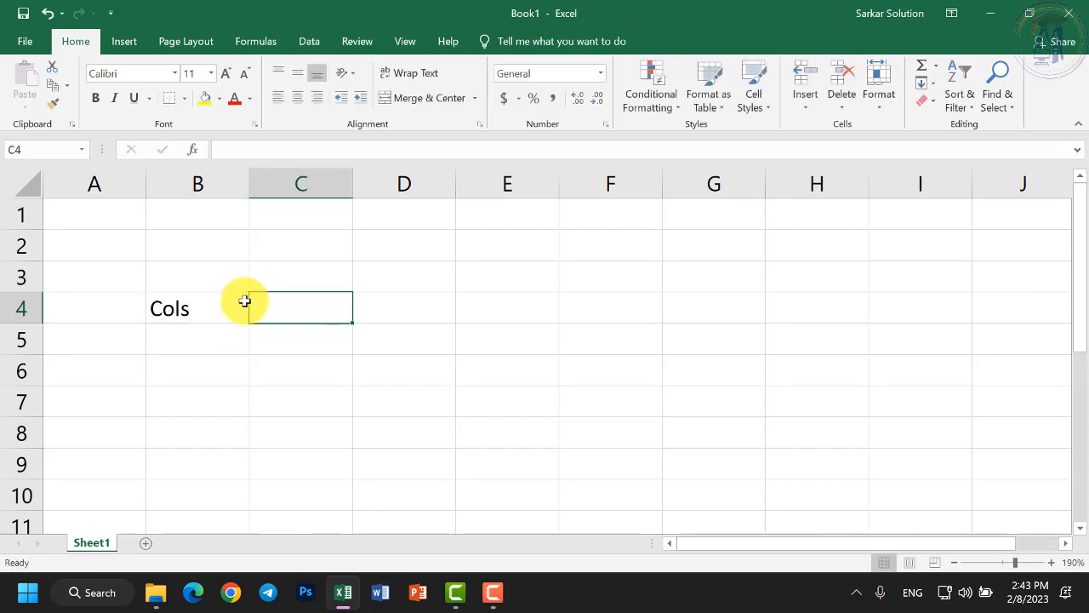
key("Return")
type("Rows")
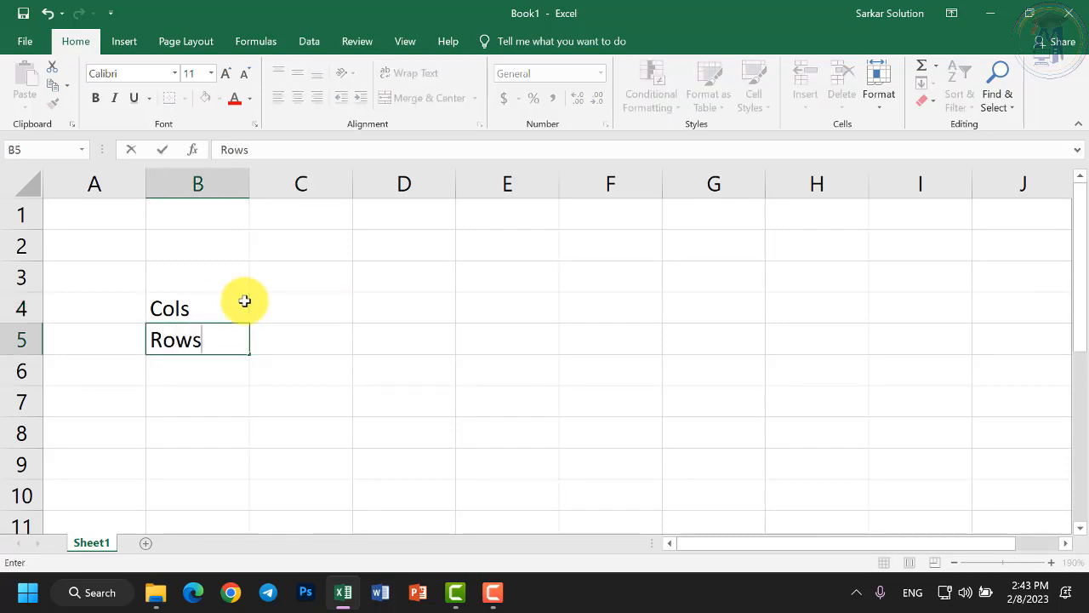
left_click(244, 301)
key("Tab")
type("16384")
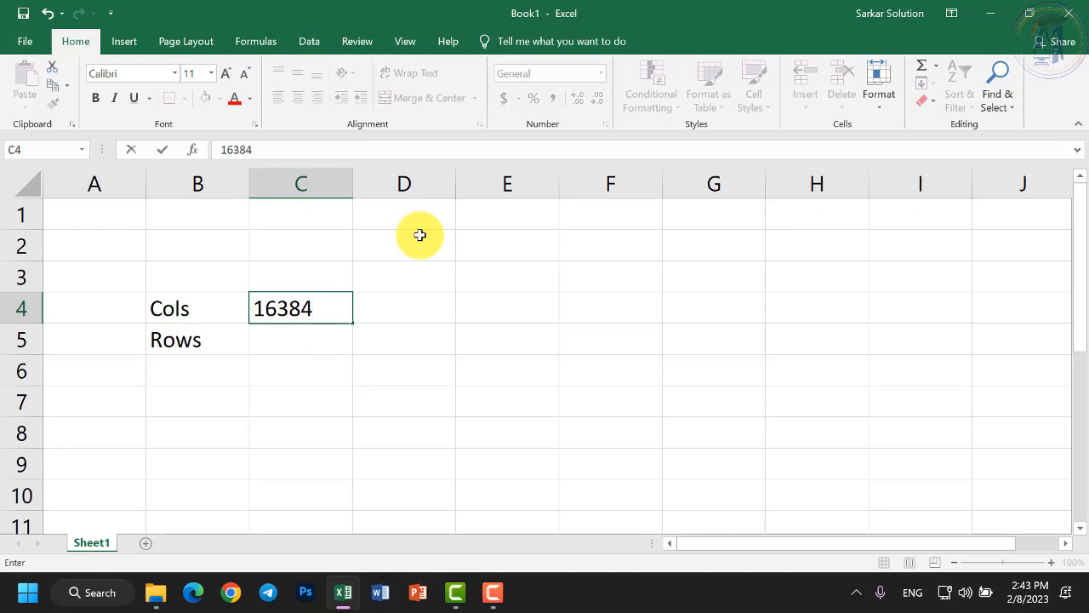
key("Return")
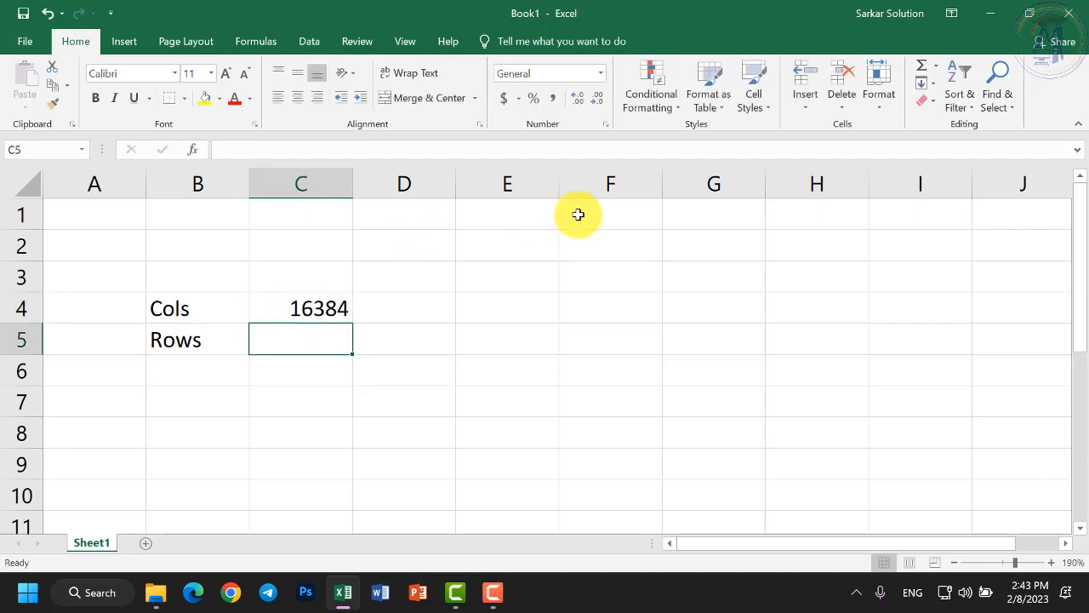
type("10")
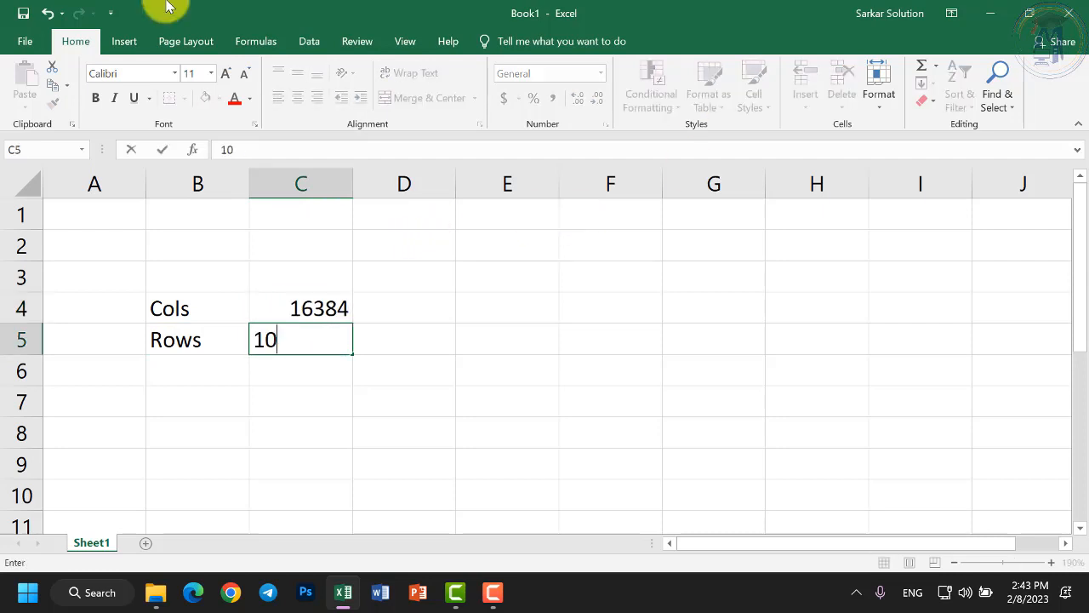
type("48576")
key("Return")
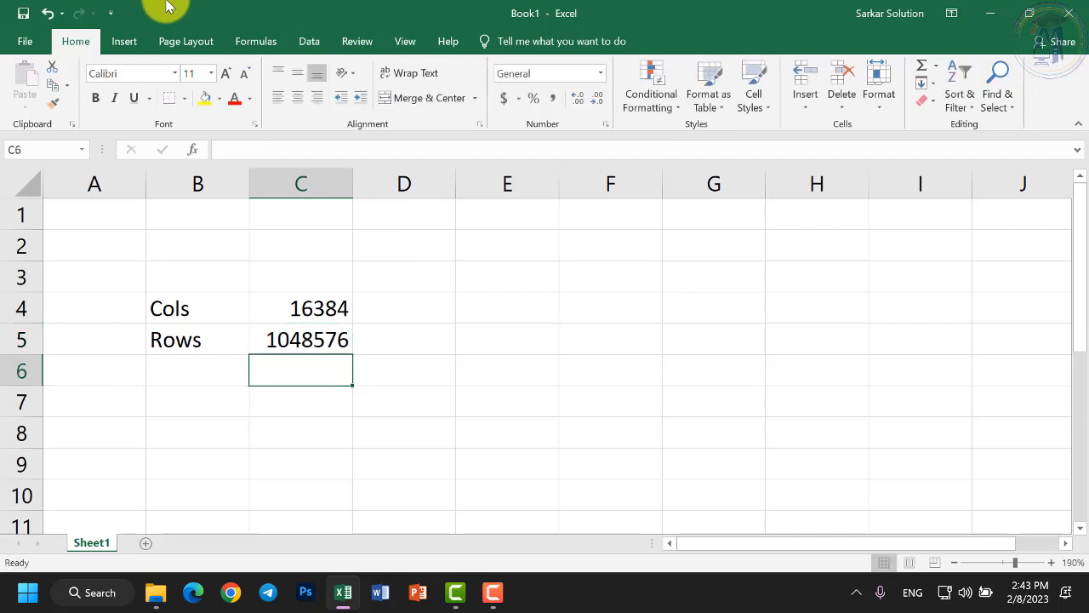
Label B6 'Cells' and begin a formula with '=' in C6.
key("Left")
type("Cells")
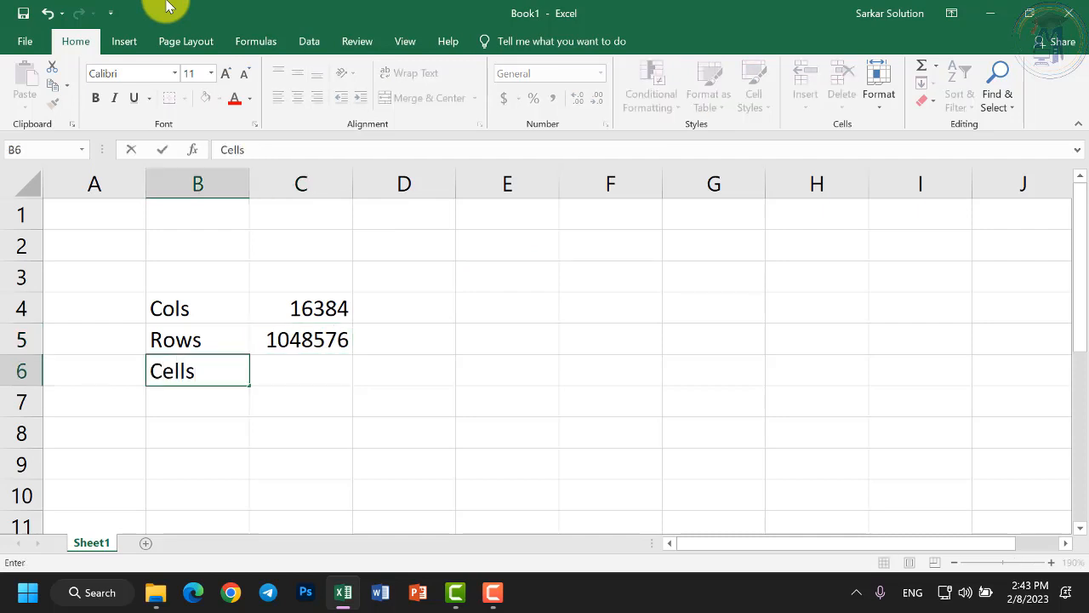
key("Tab")
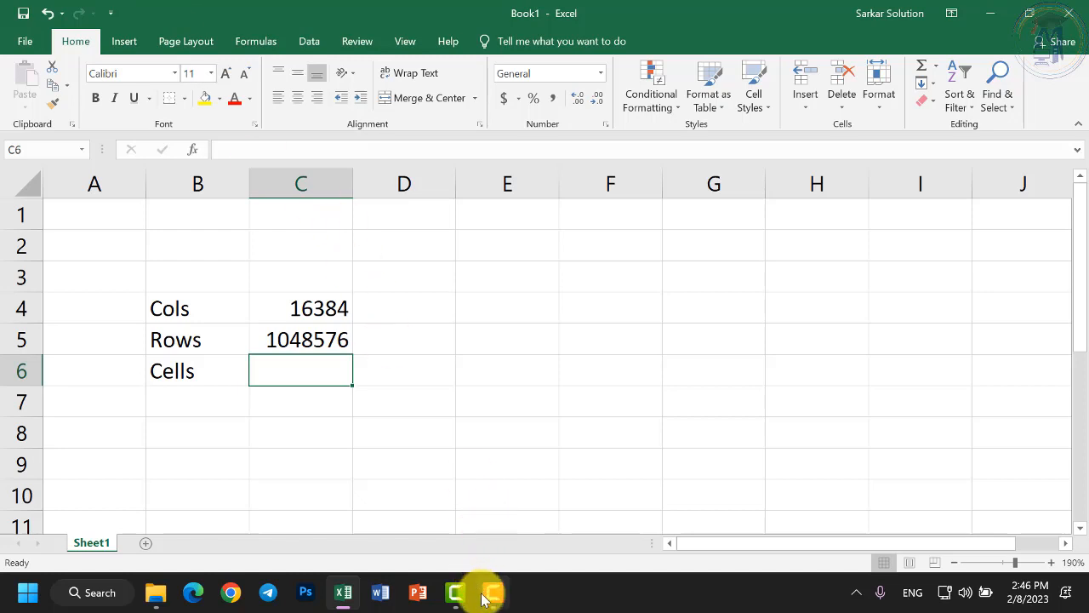
left_click(484, 595)
left_click(485, 596)
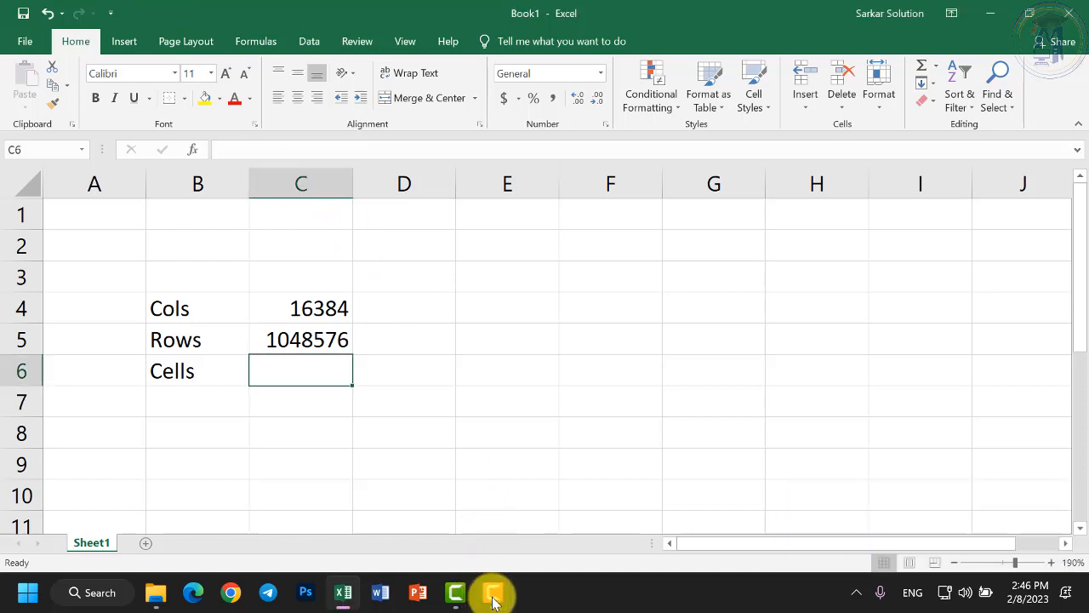
left_click(489, 596)
left_click(491, 592)
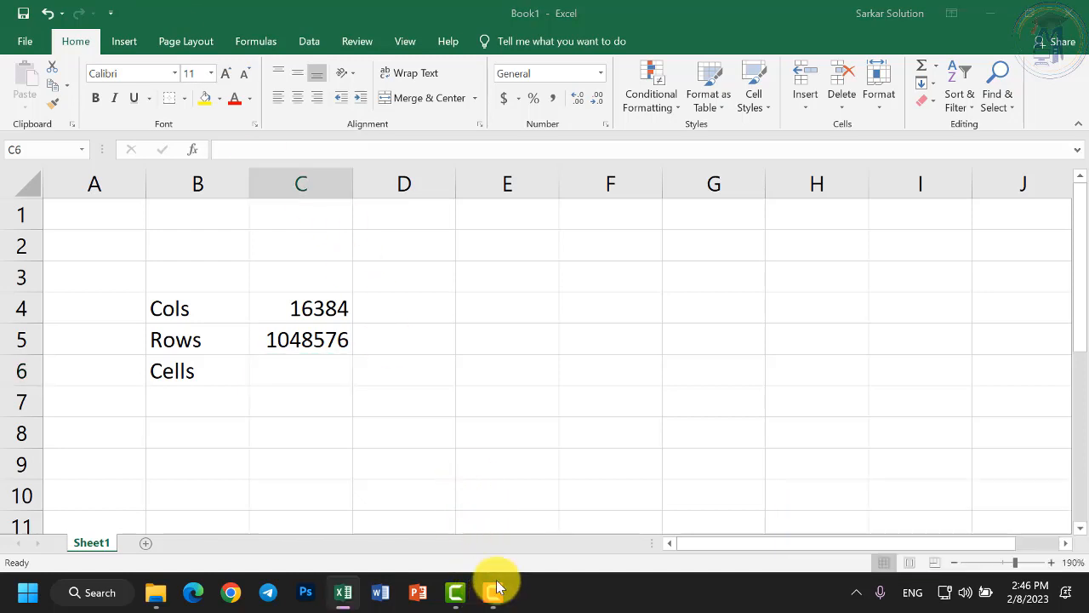
type("=")
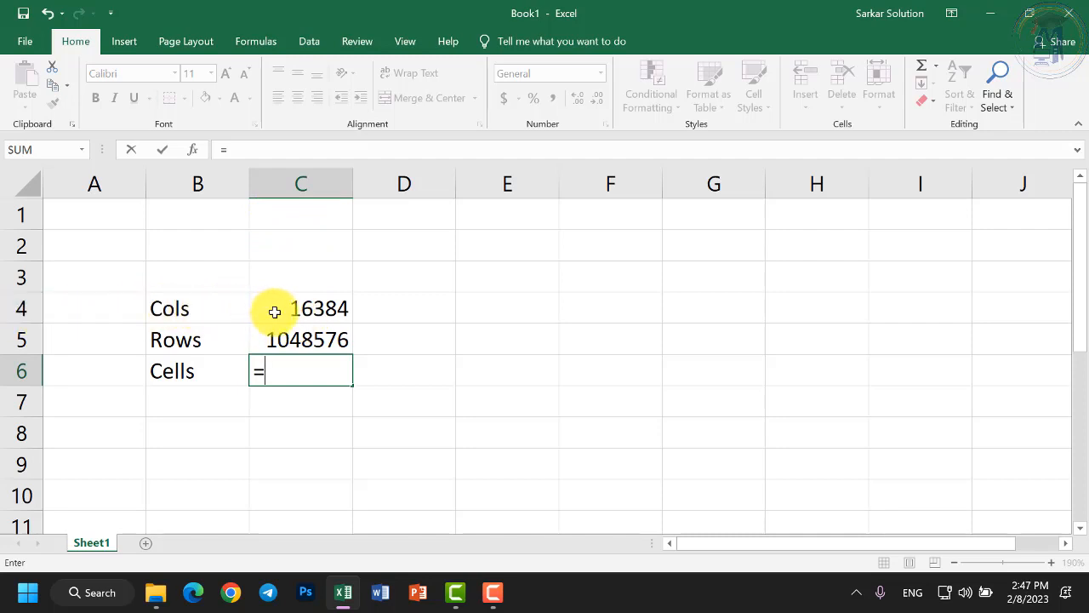
type("c")
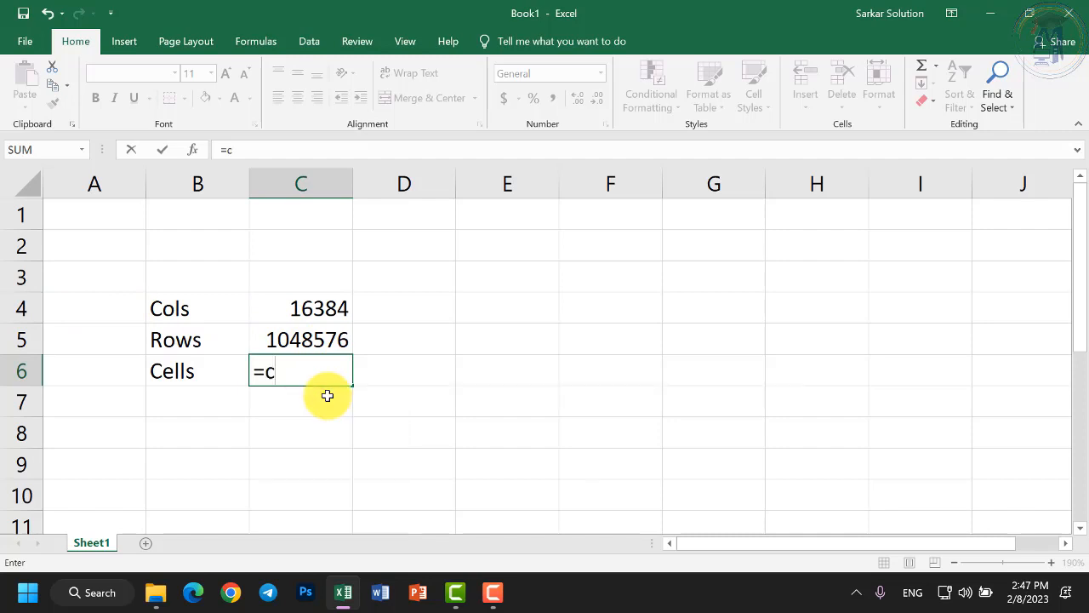
type("4")
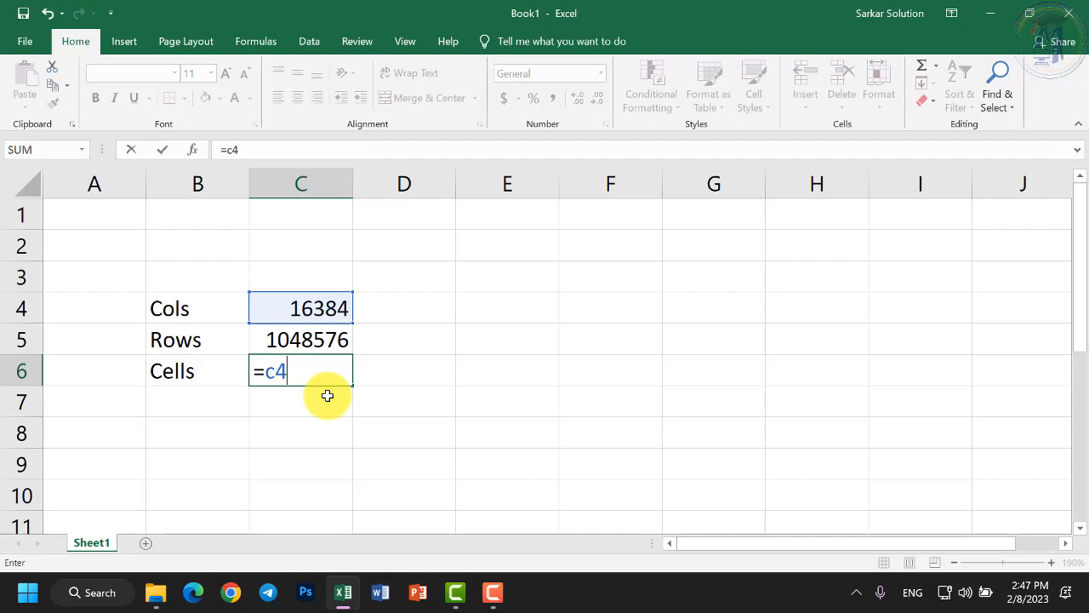
type("x")
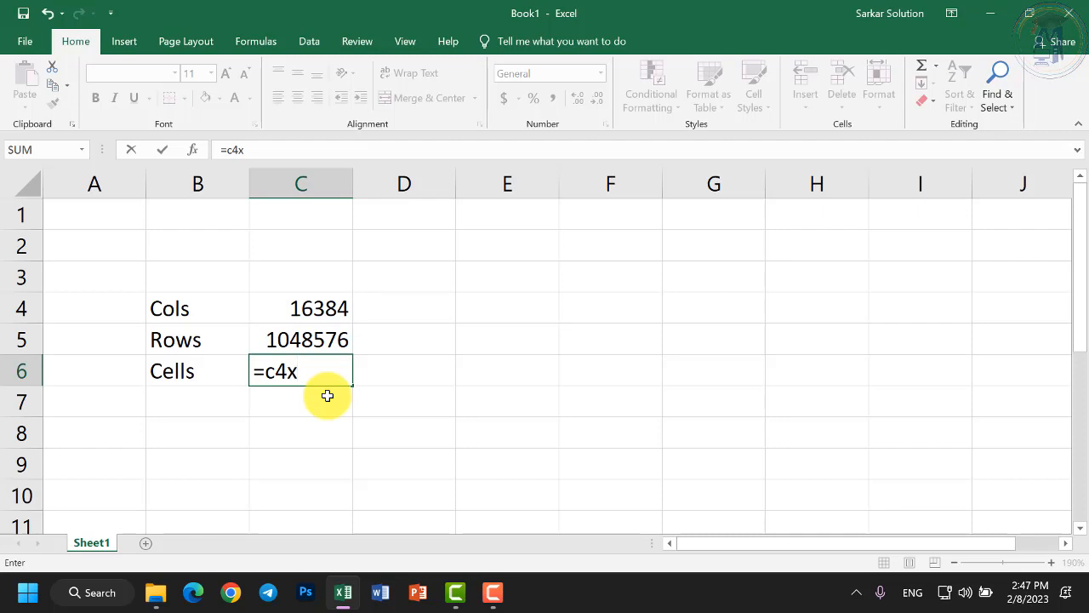
key("BackSpace")
type("*")
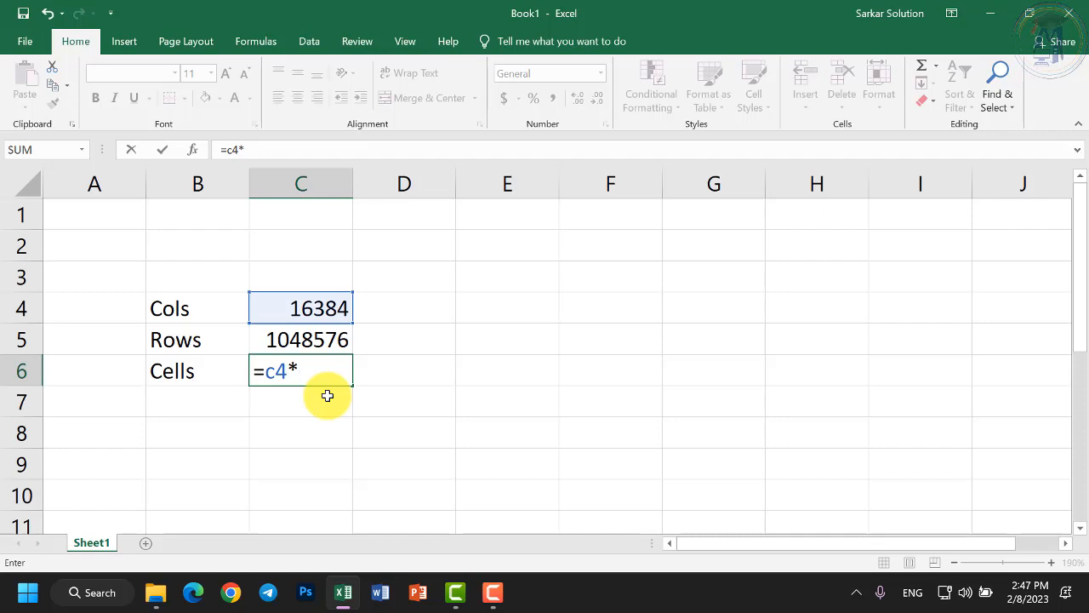
type("c5")
key("Return")
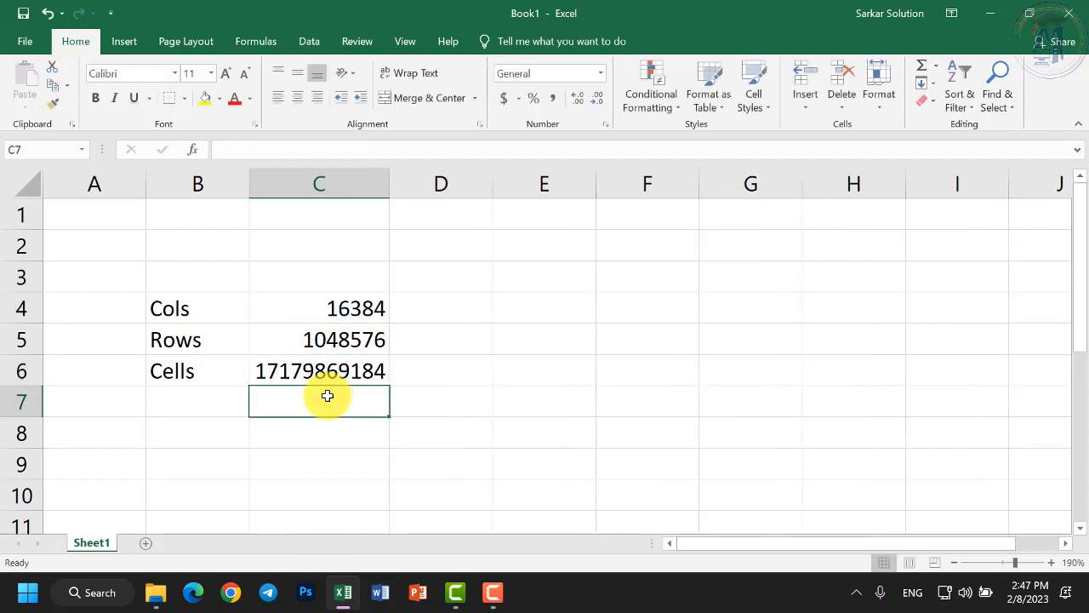
left_click(360, 367)
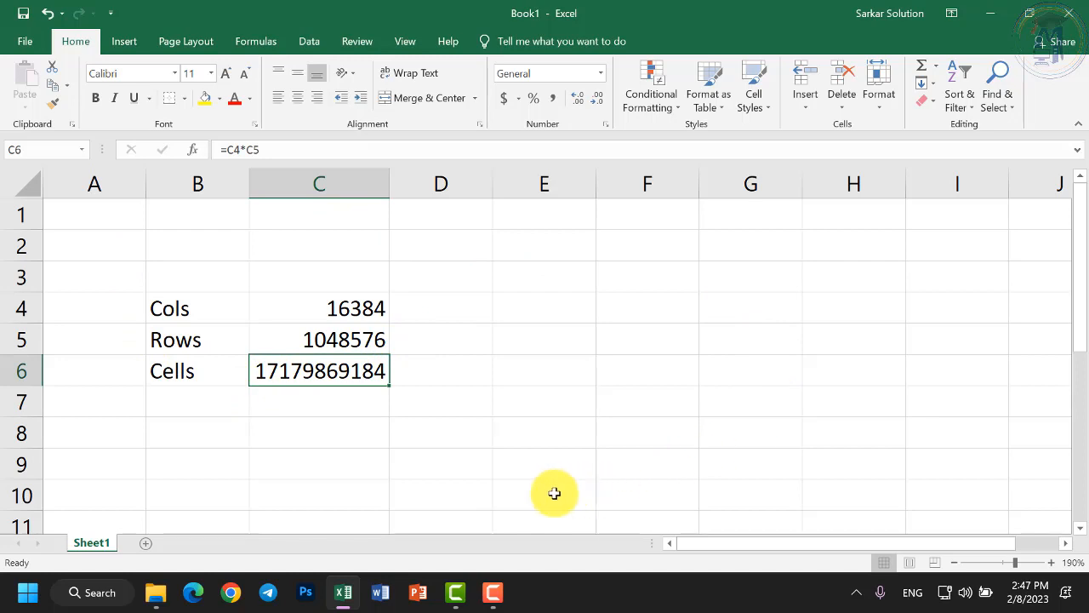
Select C8, then start a new blank Word document from the taskbar.
left_click(499, 434)
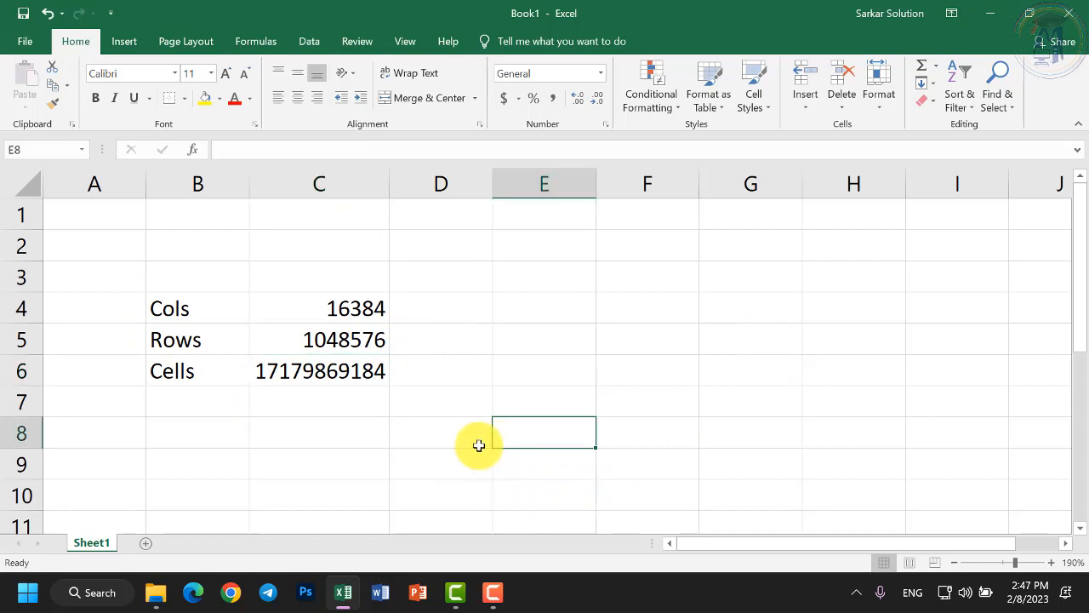
left_click(294, 444)
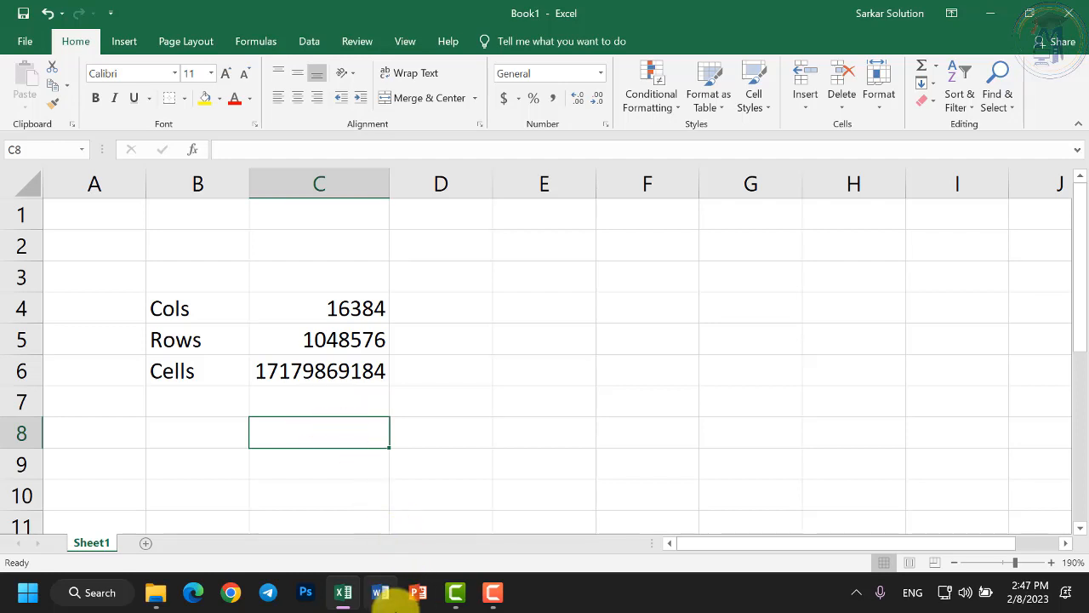
left_click(380, 594)
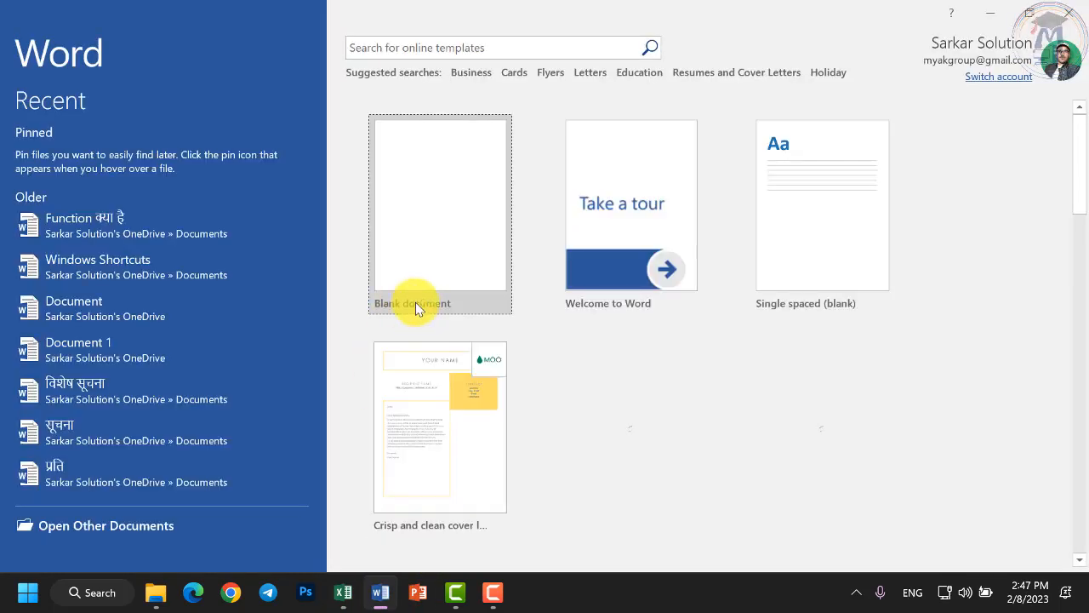
left_click(428, 298)
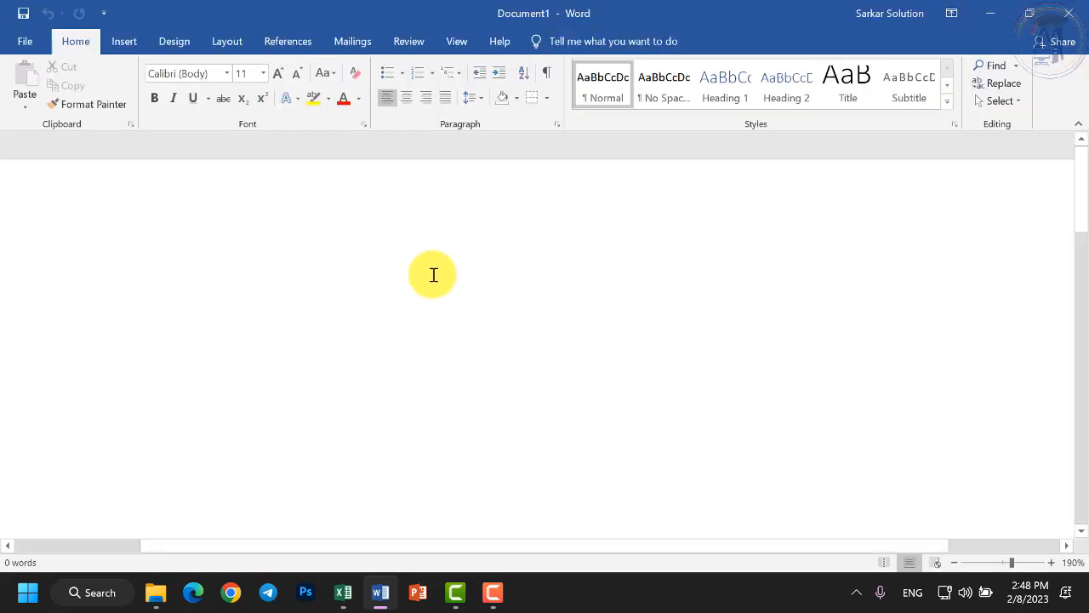
Add page breaks to fill Document1 with blank pages, then return to Excel's Book1.
key("ctrl+Return")
key("ctrl+Return")
key("ctrl+Return")
key("ctrl+Return")
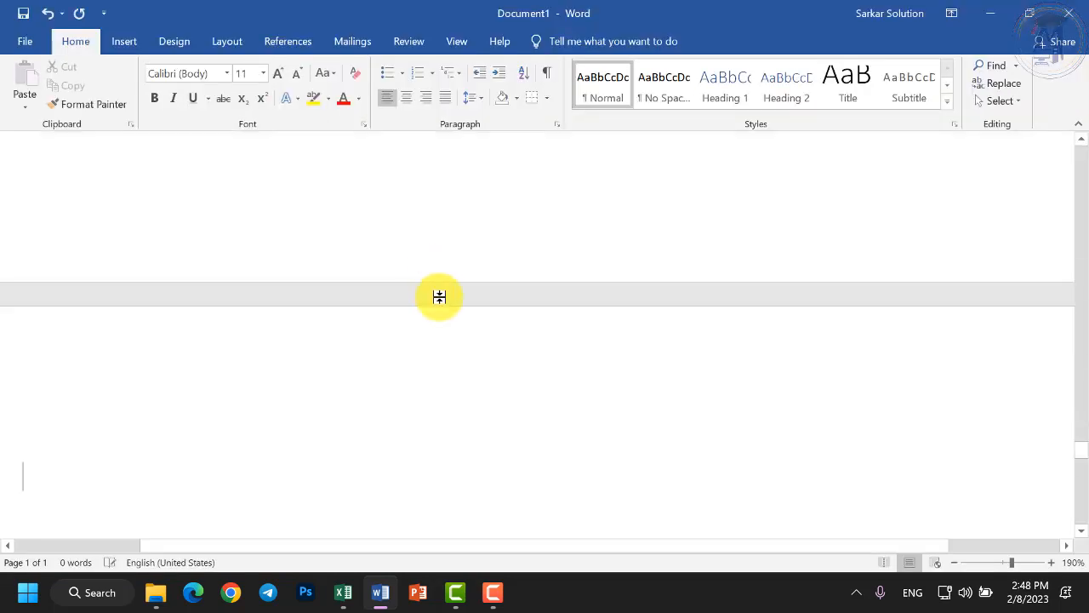
scroll(399, 331, "down", 18, "ctrl")
scroll(621, 380, "up", 1)
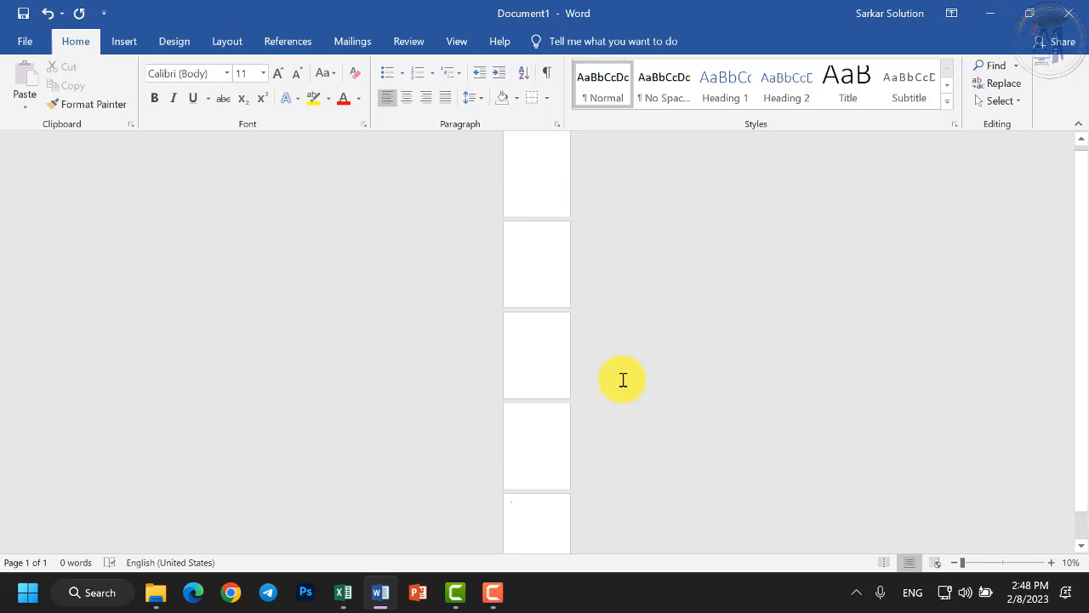
scroll(538, 274, "up", 3, "ctrl")
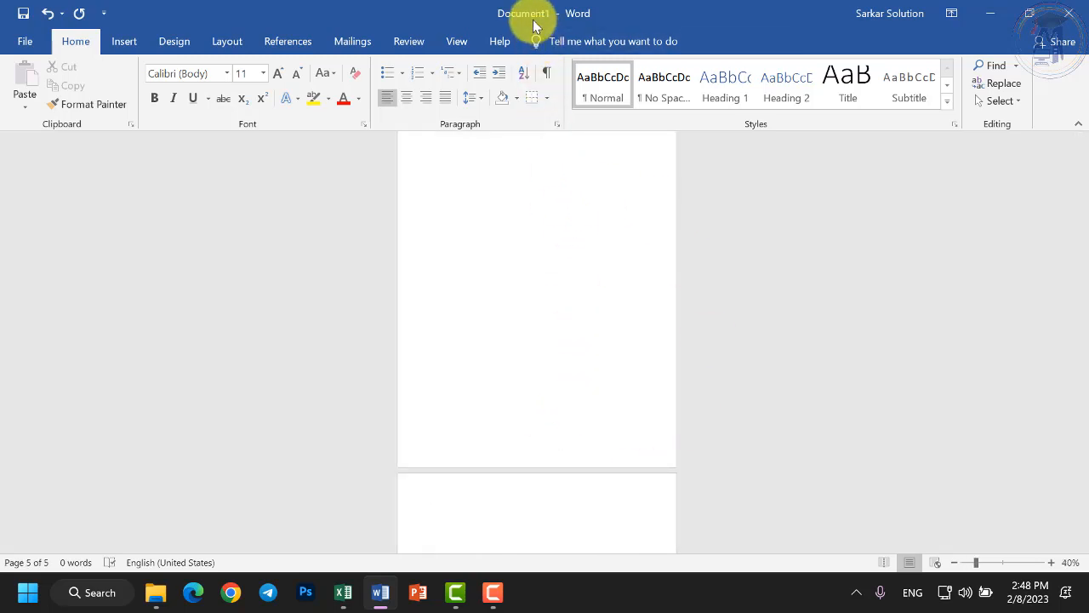
scroll(553, 336, "down", 3)
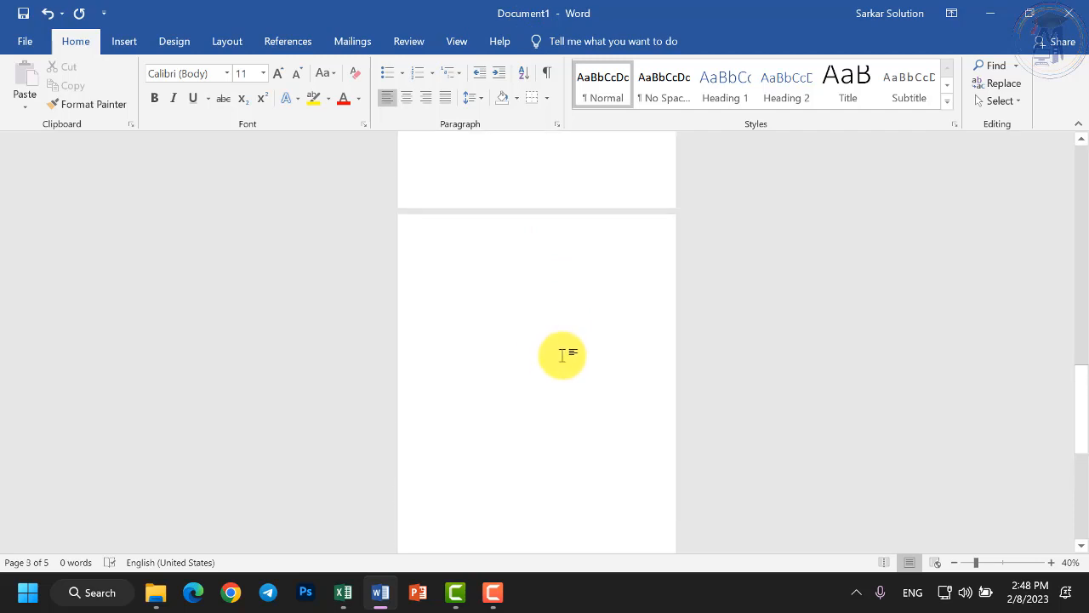
left_click(349, 593)
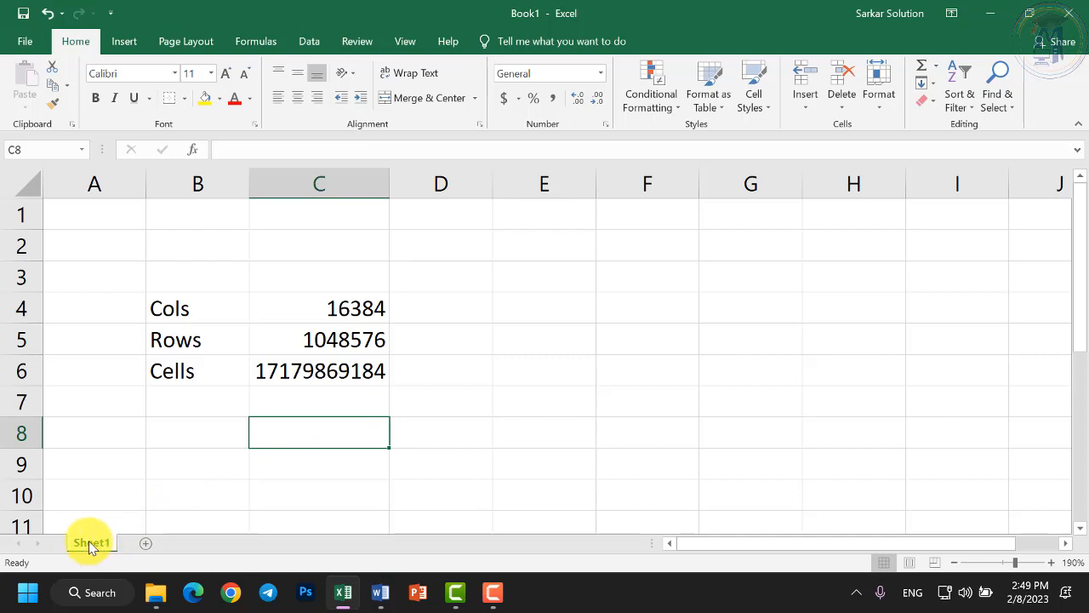
Add Sheet2, Sheet3, Sheet4 and Sheet5 with the New sheet button, then go back to Sheet1.
left_click(144, 545)
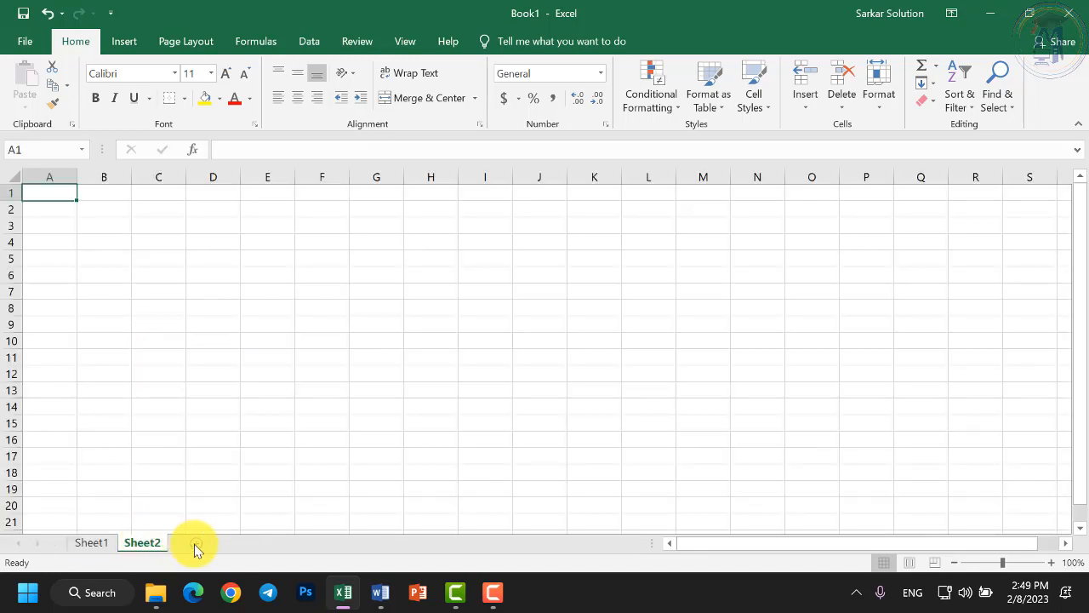
left_click(245, 545)
left_click(245, 544)
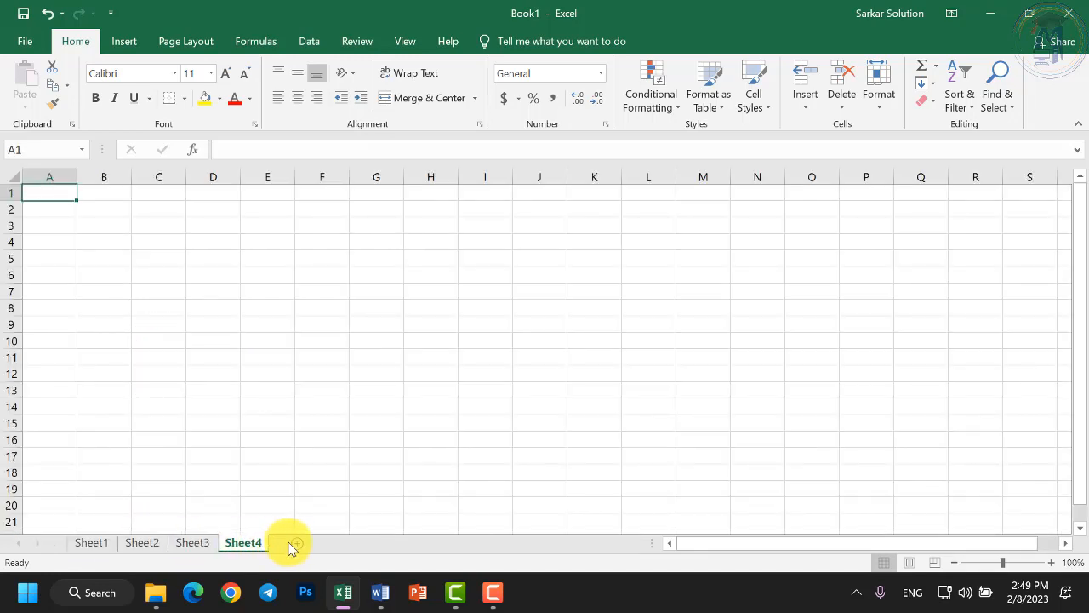
left_click(294, 545)
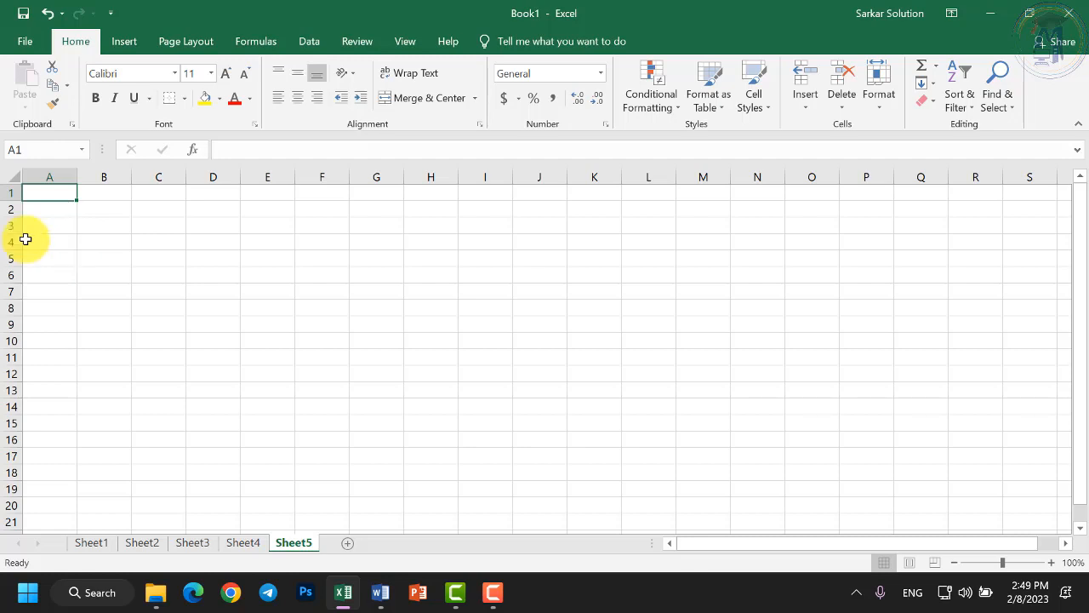
left_click(108, 543)
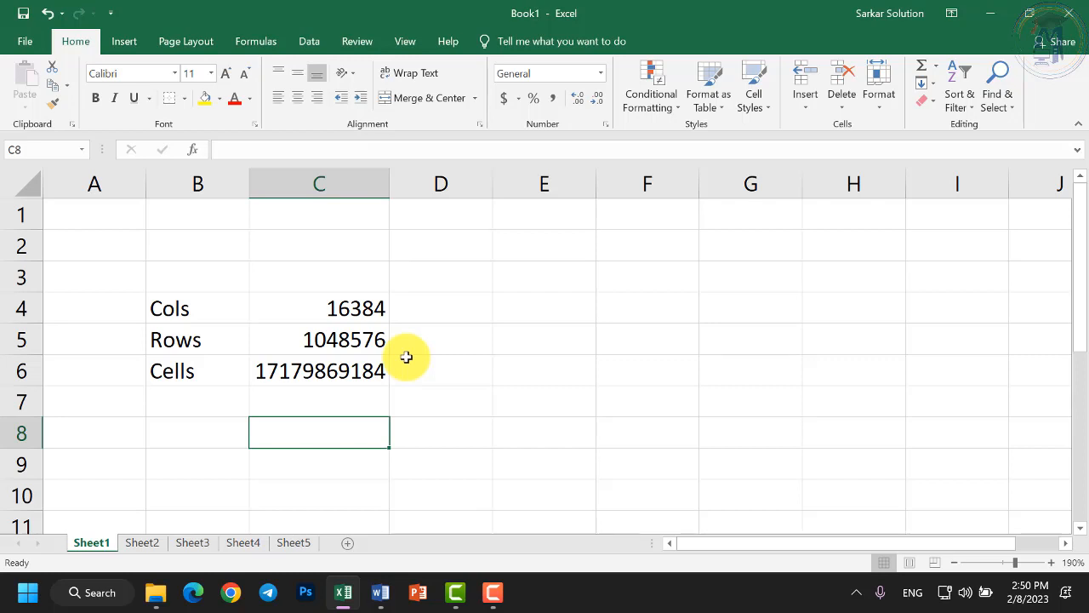
left_click(268, 506)
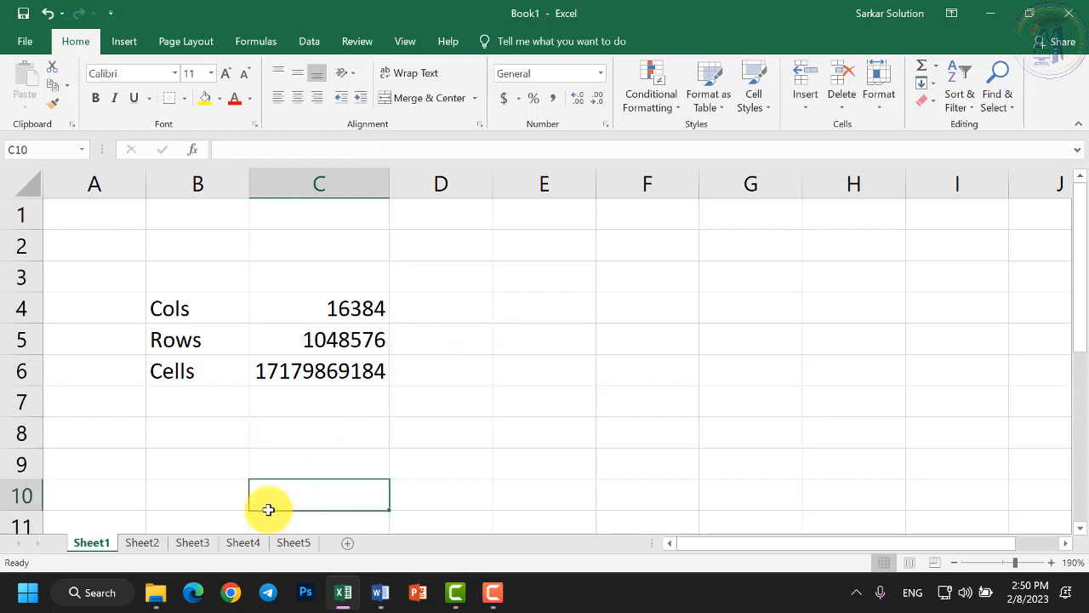
left_click(144, 542)
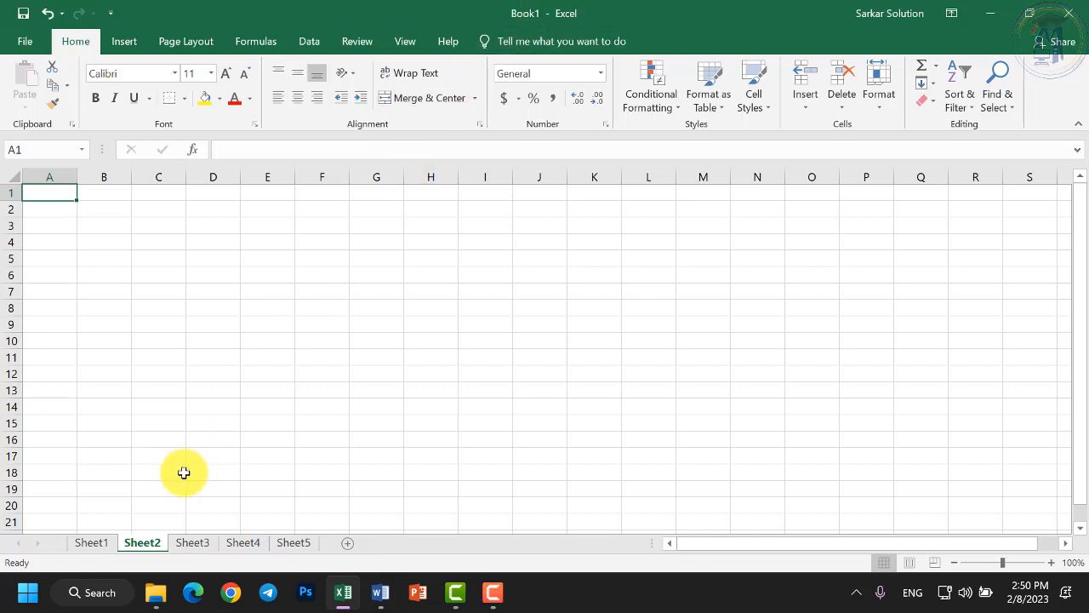
left_click(140, 544)
left_click(183, 545)
left_click(242, 543)
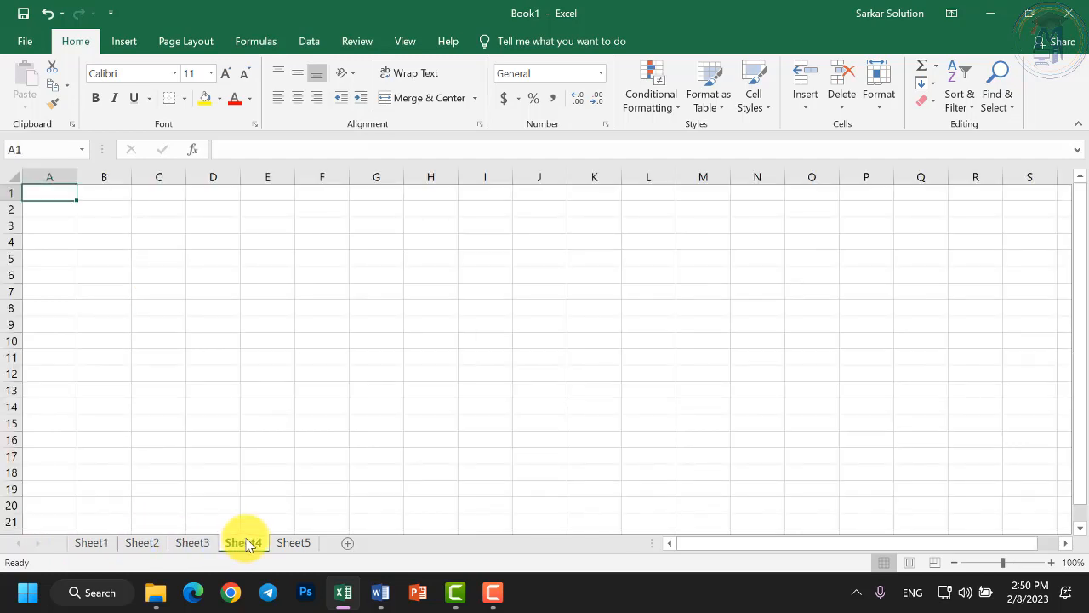
left_click(298, 544)
left_click(237, 546)
left_click(192, 546)
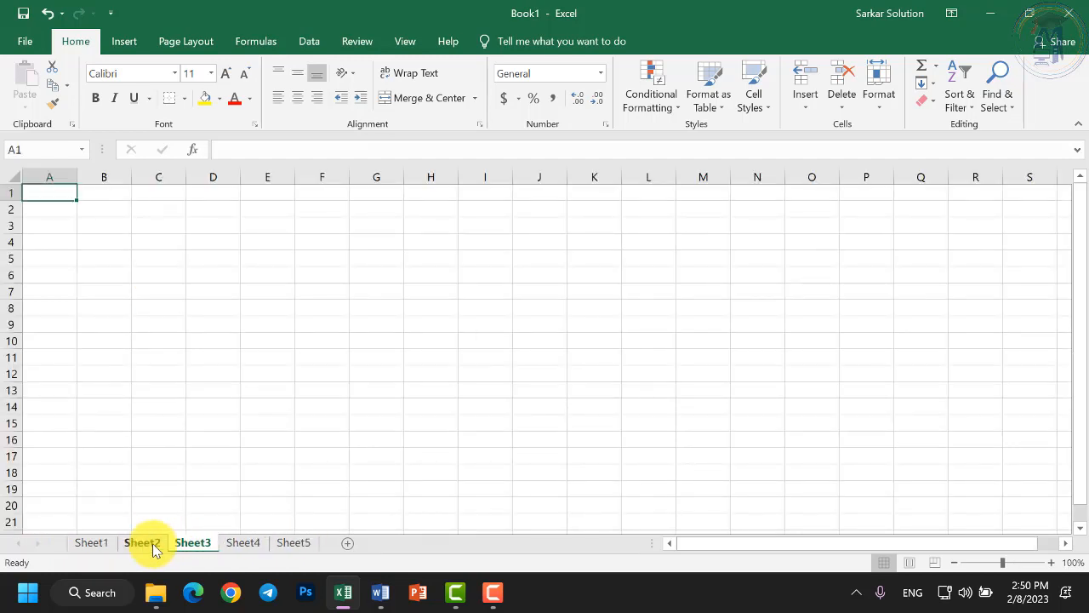
left_click(143, 544)
left_click(94, 544)
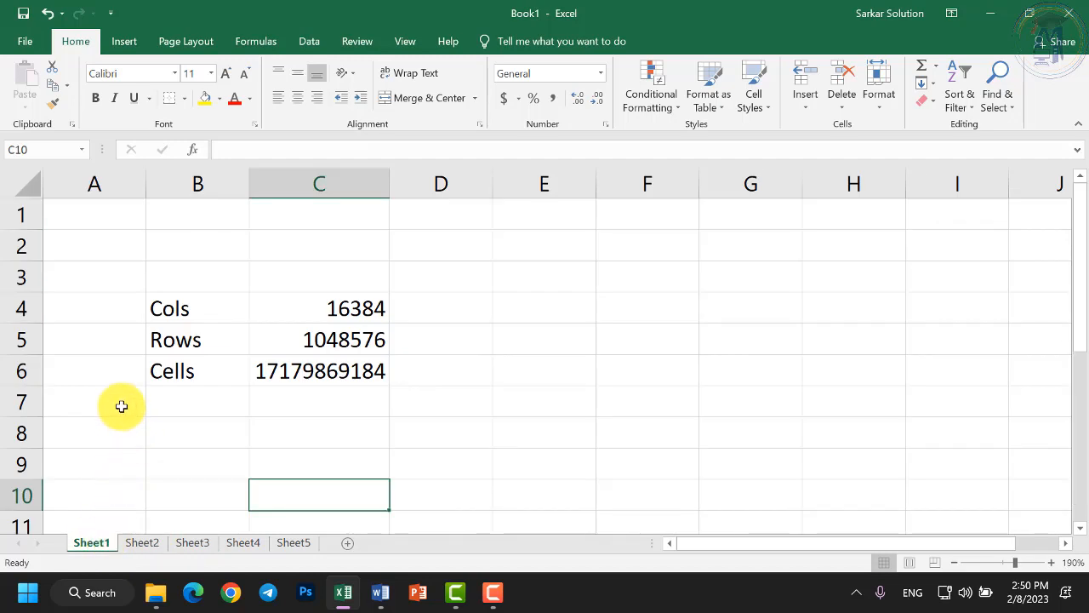
left_click(333, 372)
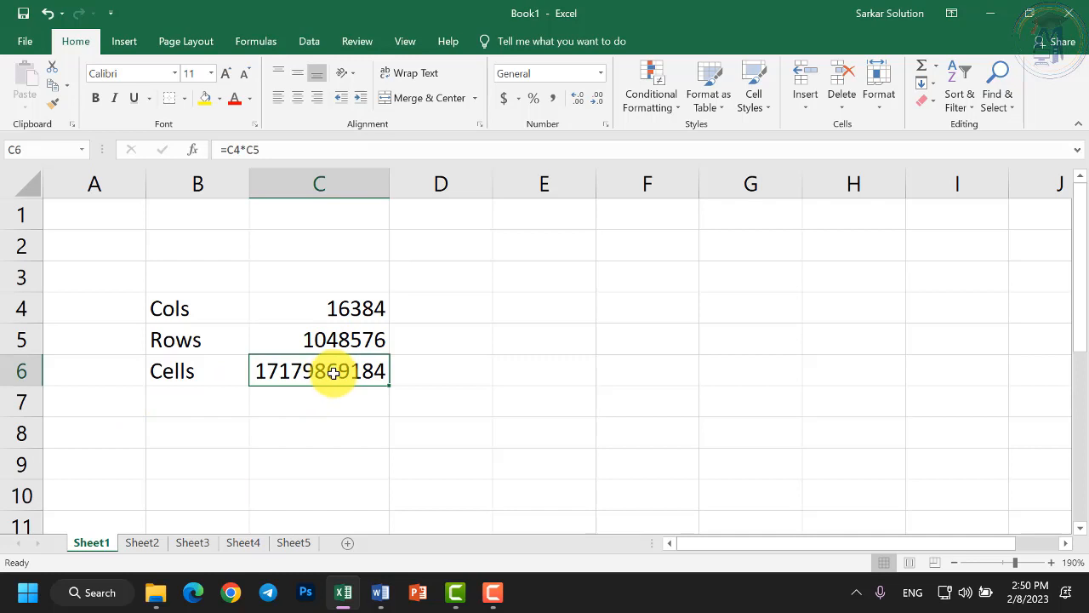
left_click(332, 313)
left_click(336, 341)
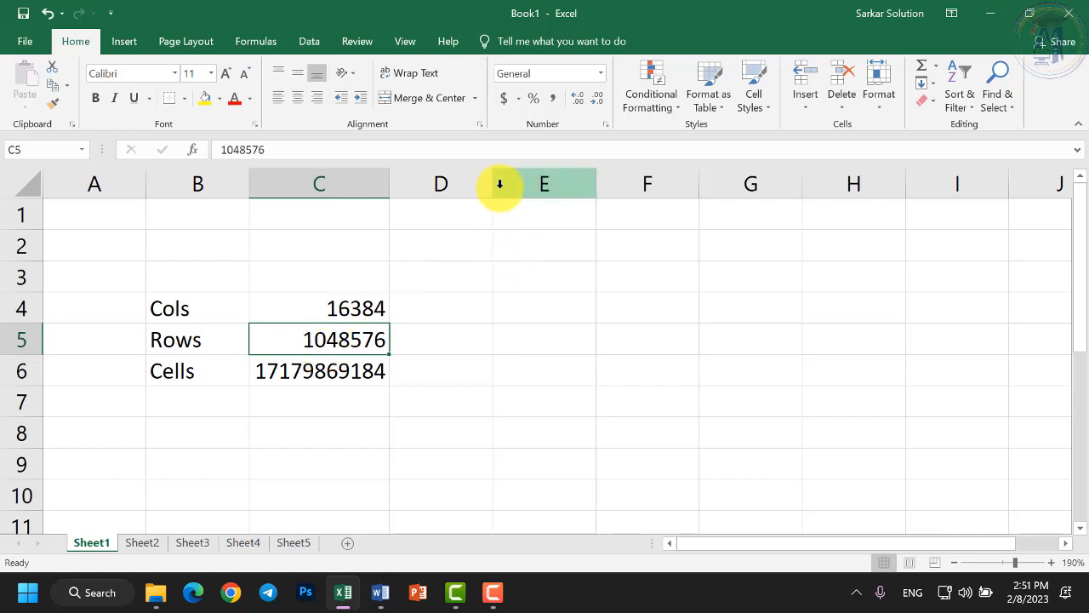
left_click(456, 278)
Go to Sheet2, select the A1:E1 title range, and end on cell A2.
scroll(293, 377, "down", 2)
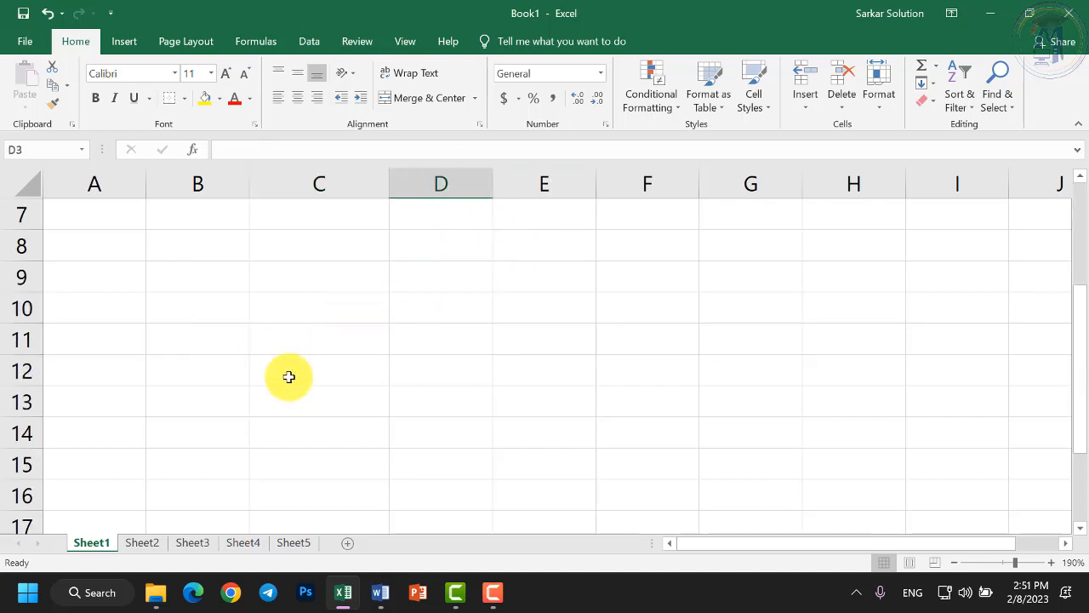
left_click(139, 545)
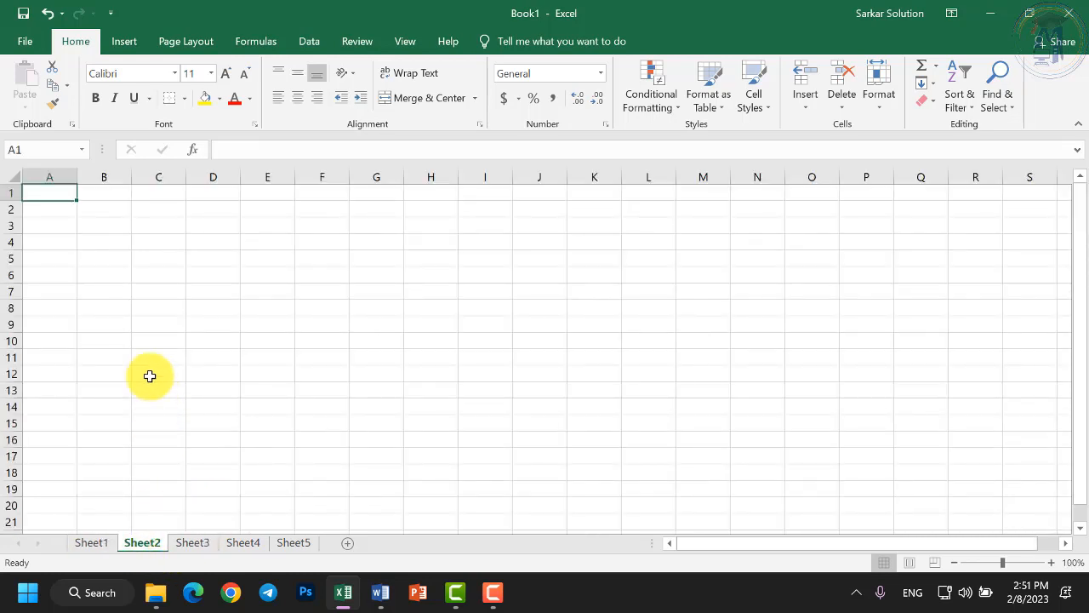
scroll(88, 253, "up", 6)
scroll(119, 282, "up", 3)
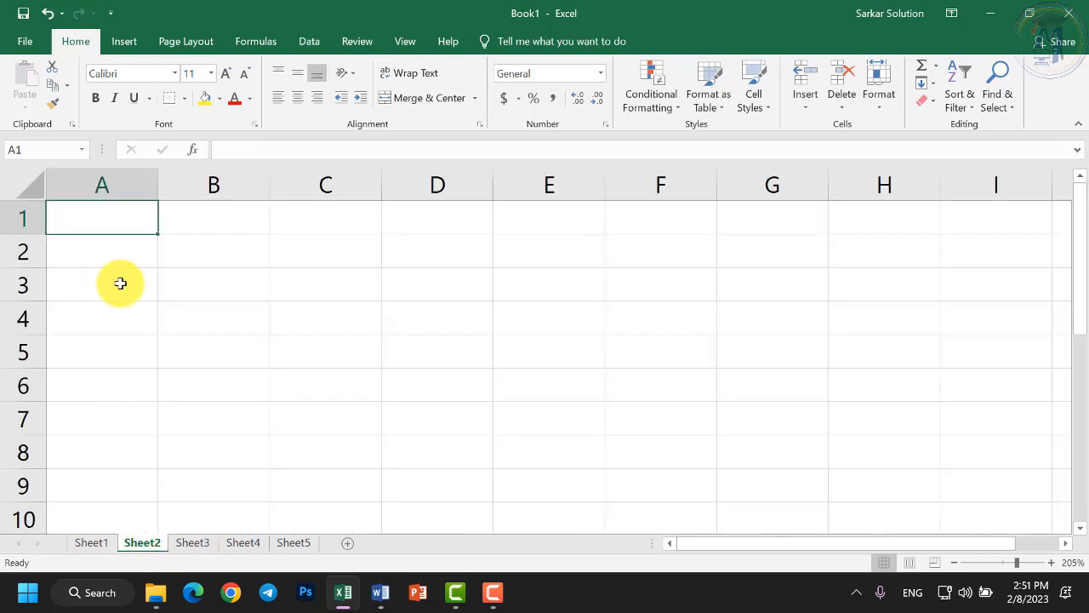
left_click(87, 248)
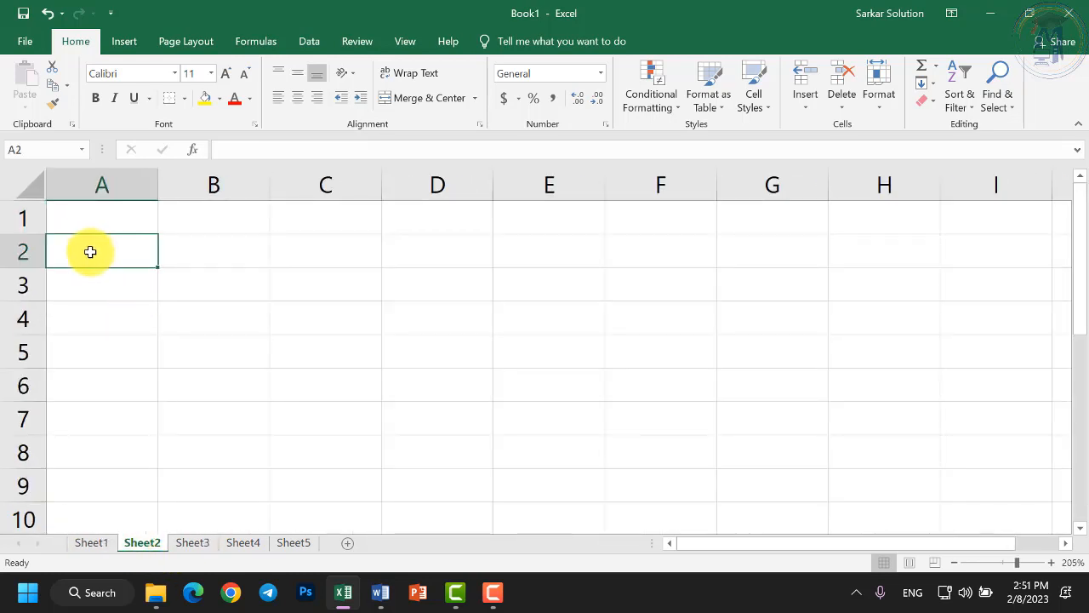
left_click_drag(99, 216, 529, 215)
left_click(131, 250)
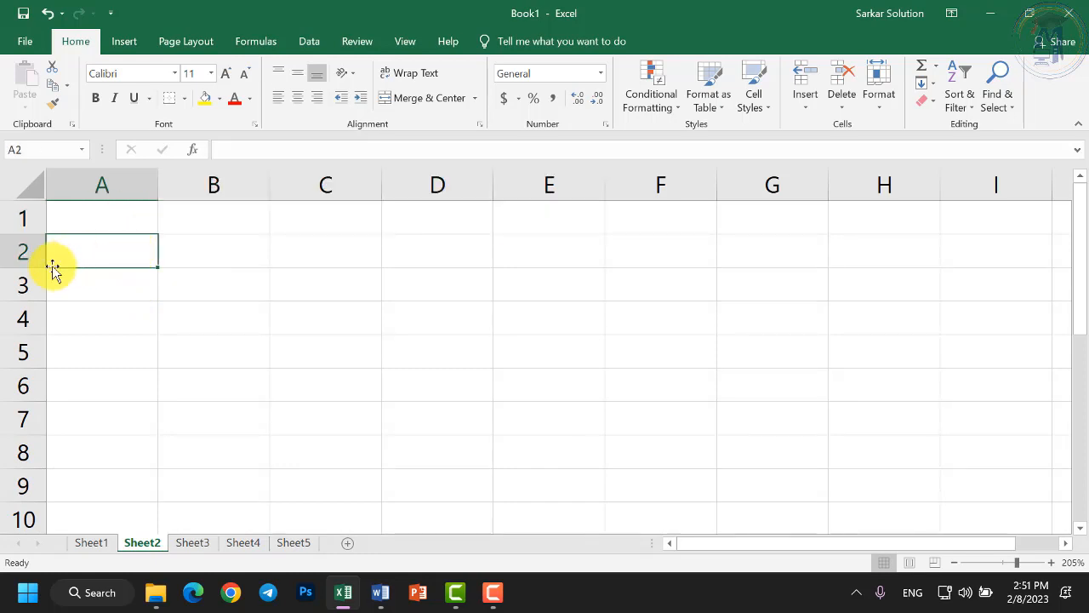
Enter headers S.no, Name, Address, Course and Fees across A2:E2.
type("S.no")
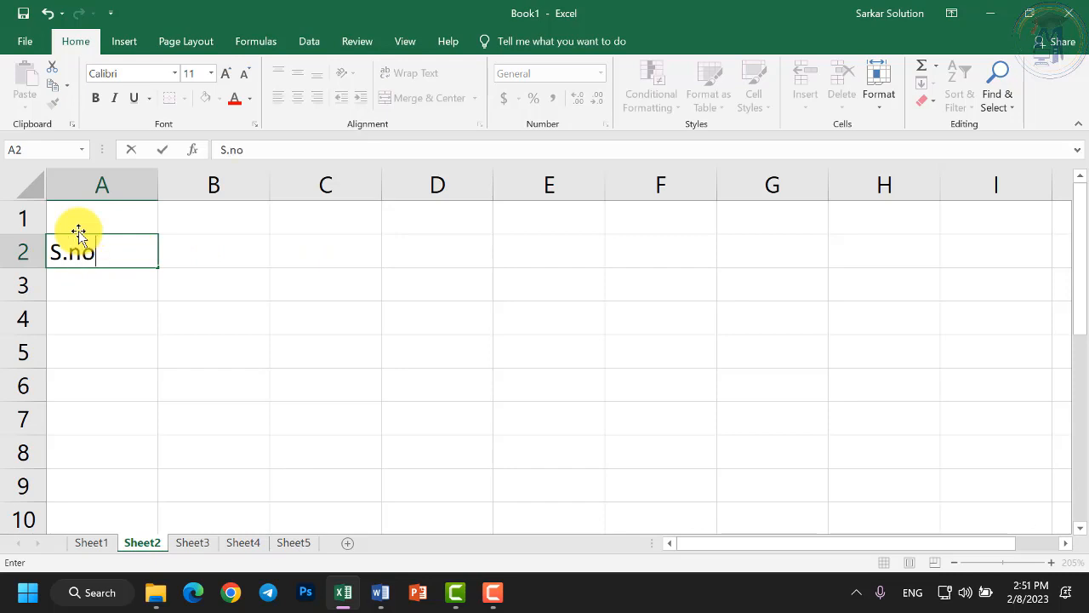
key("Tab")
type("Name")
key("Tab")
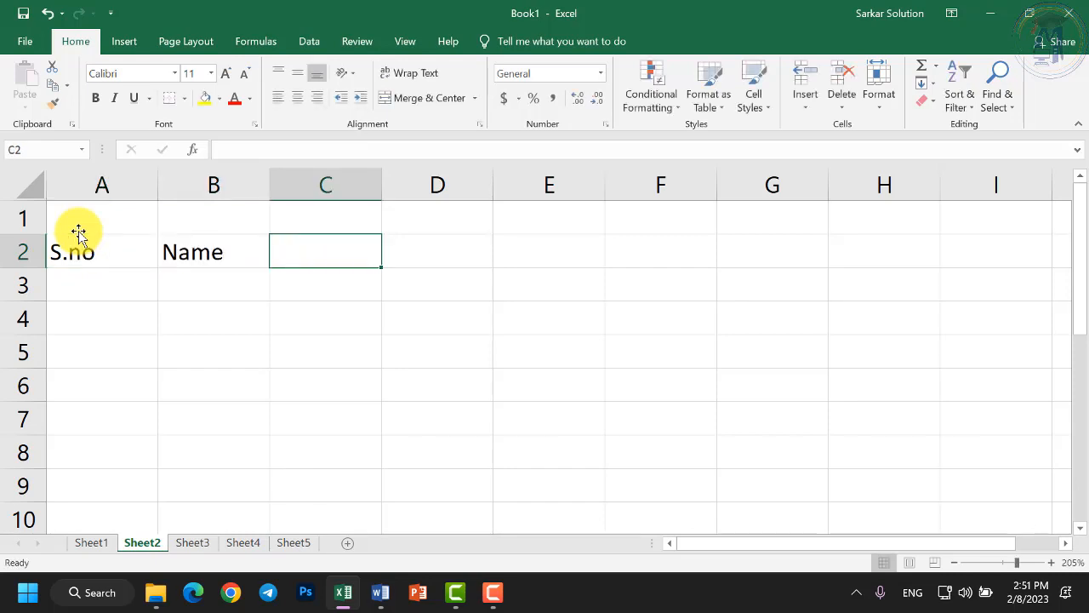
type("Address")
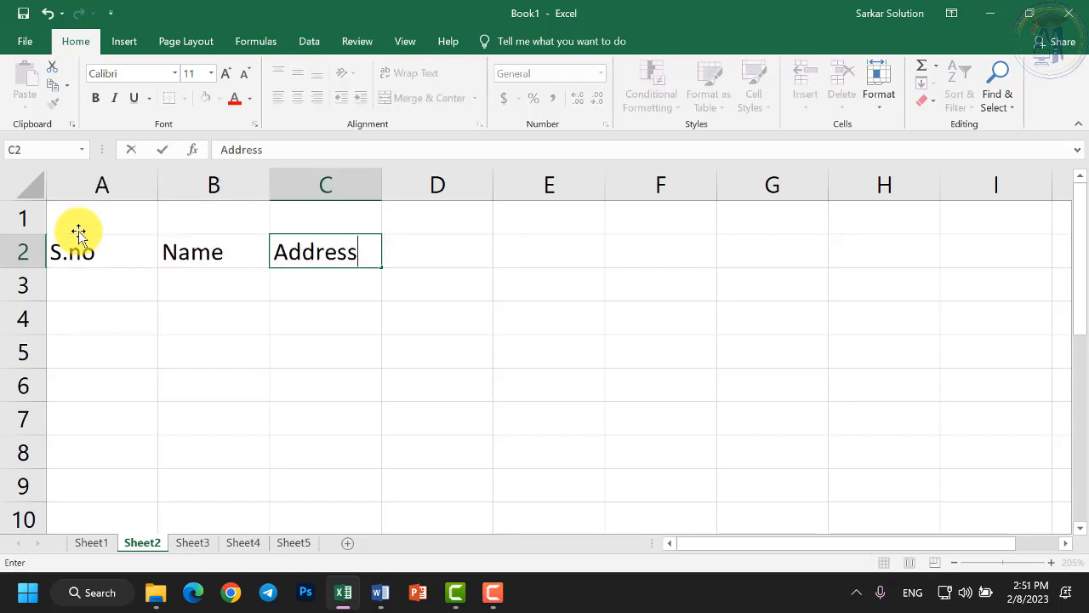
key("Tab")
type("Course")
key("Tab")
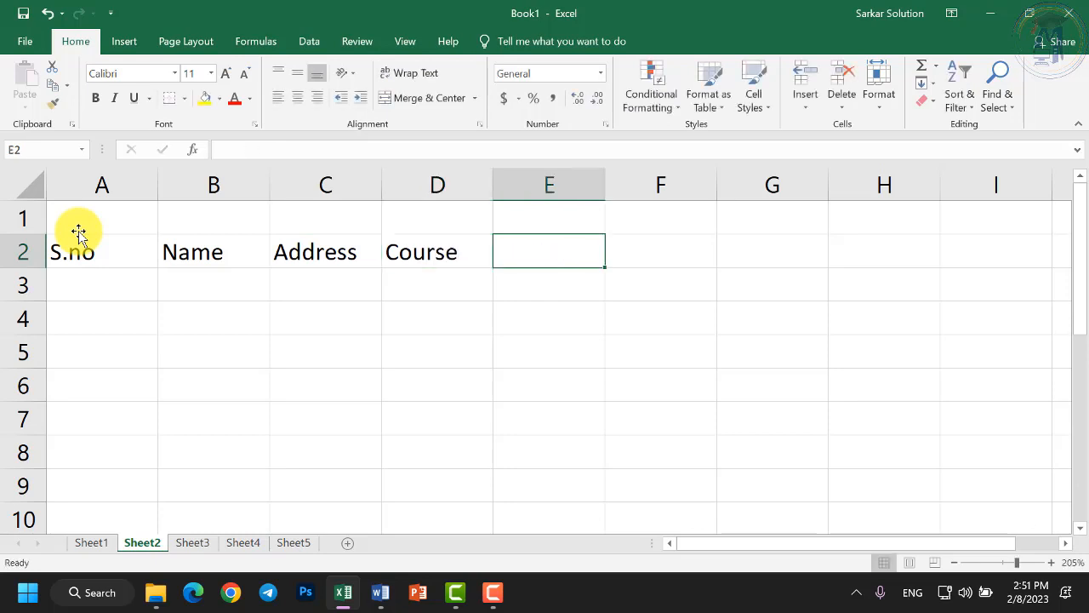
type("Fees")
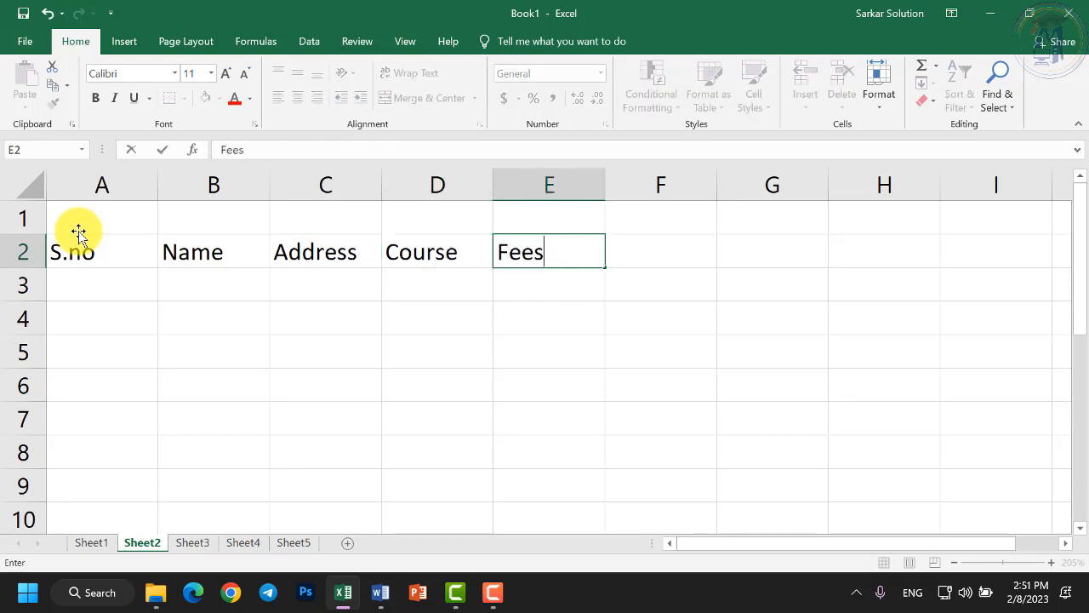
key("Return")
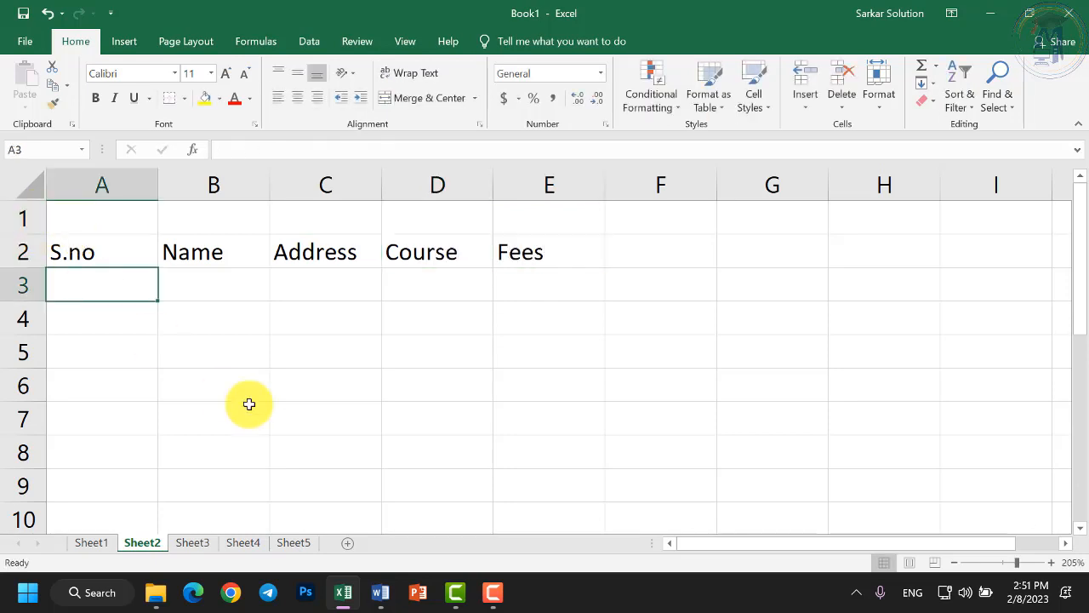
Zoom Sheet2 out and back in, then bring Word's Document1 to the front.
scroll(293, 342, "down", 6)
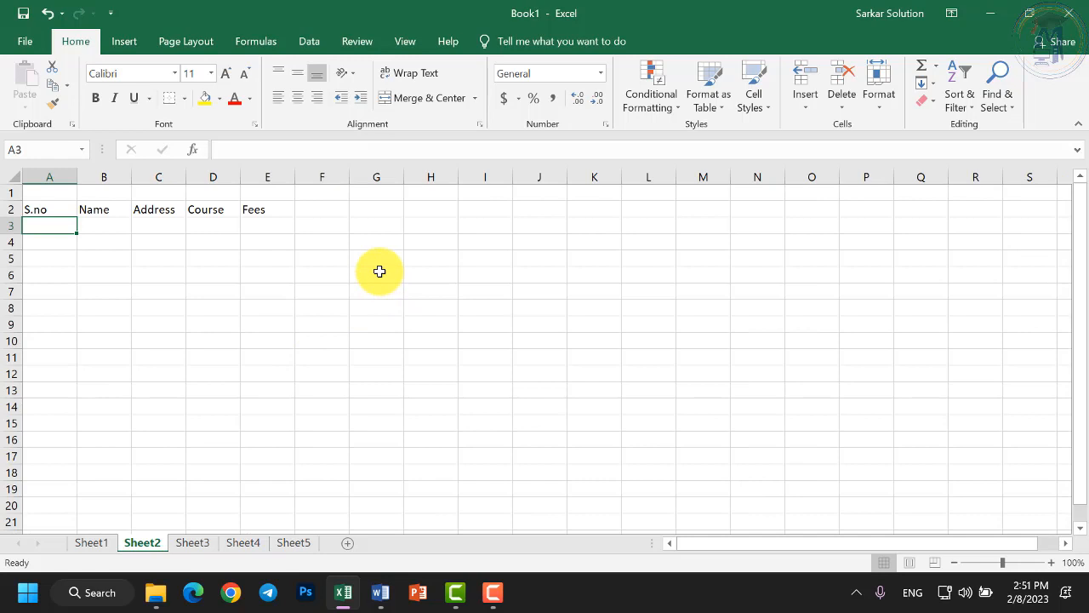
scroll(382, 276, "down", 6)
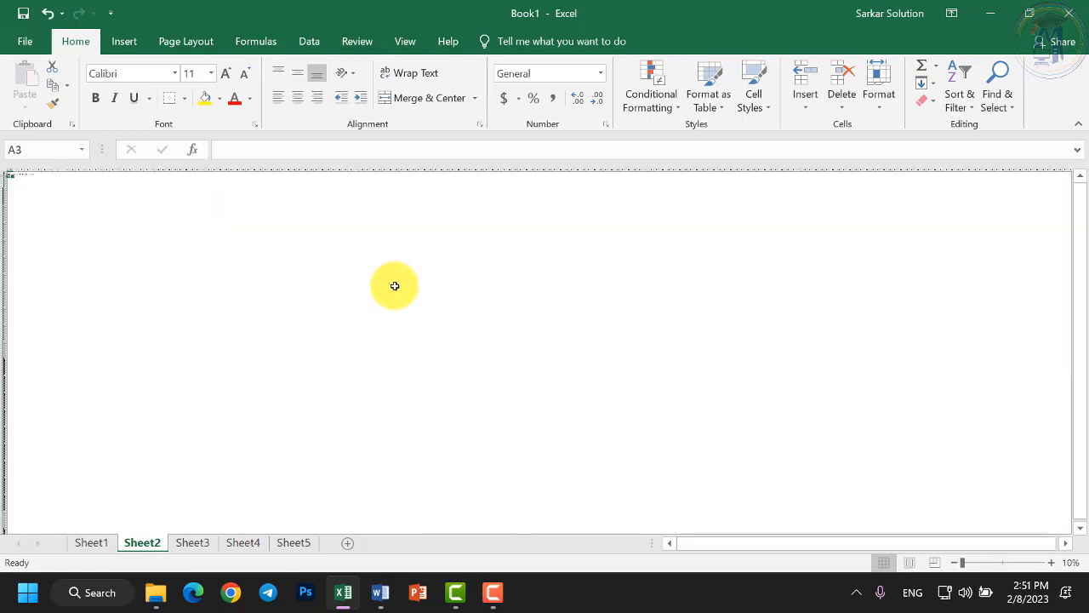
scroll(145, 258, "up", 9)
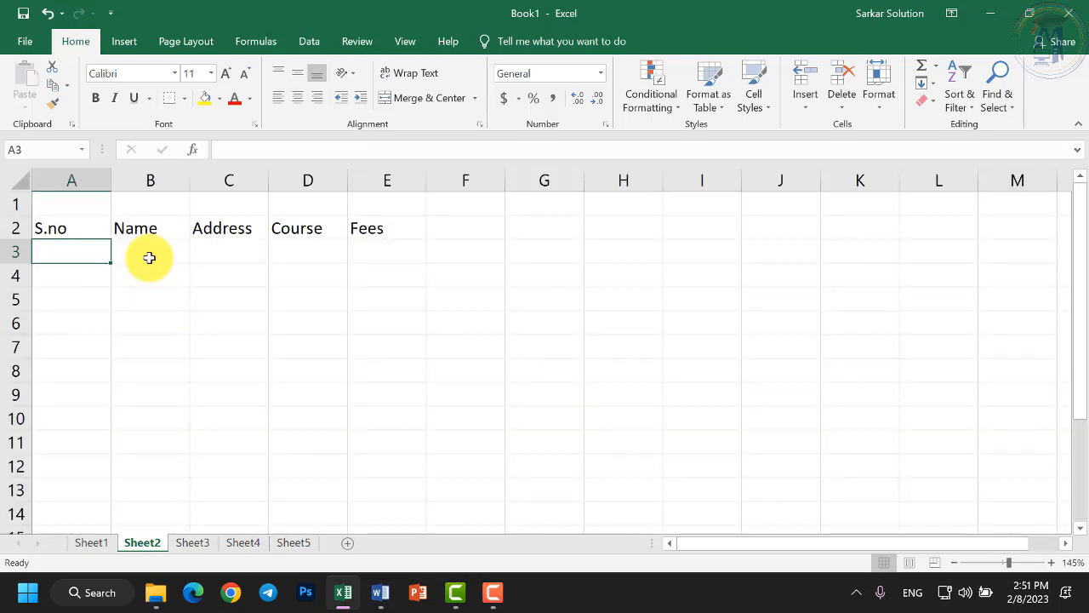
scroll(148, 257, "up", 6)
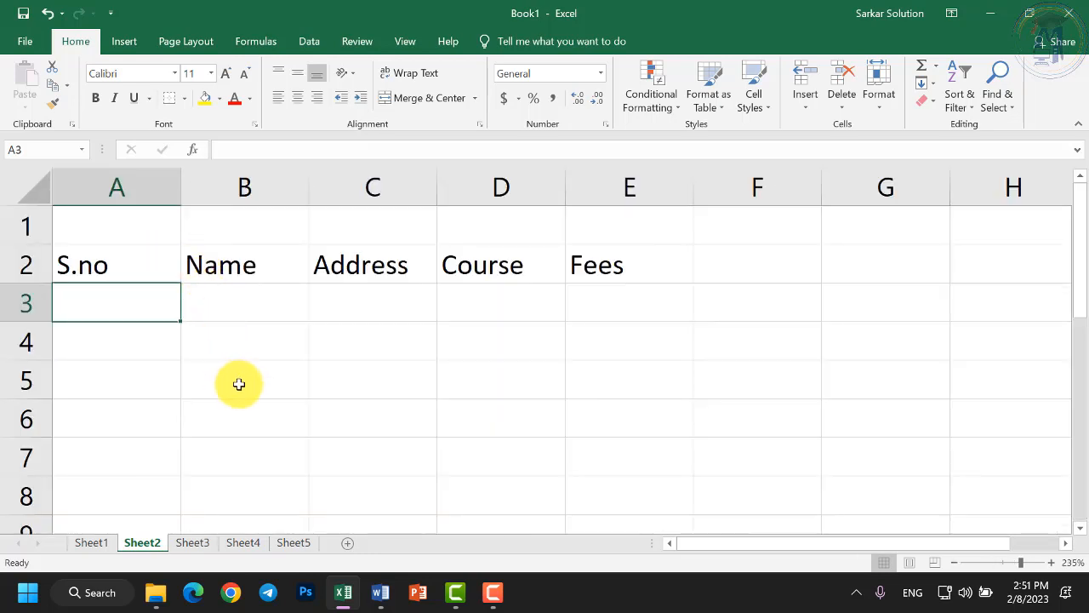
left_click(379, 589)
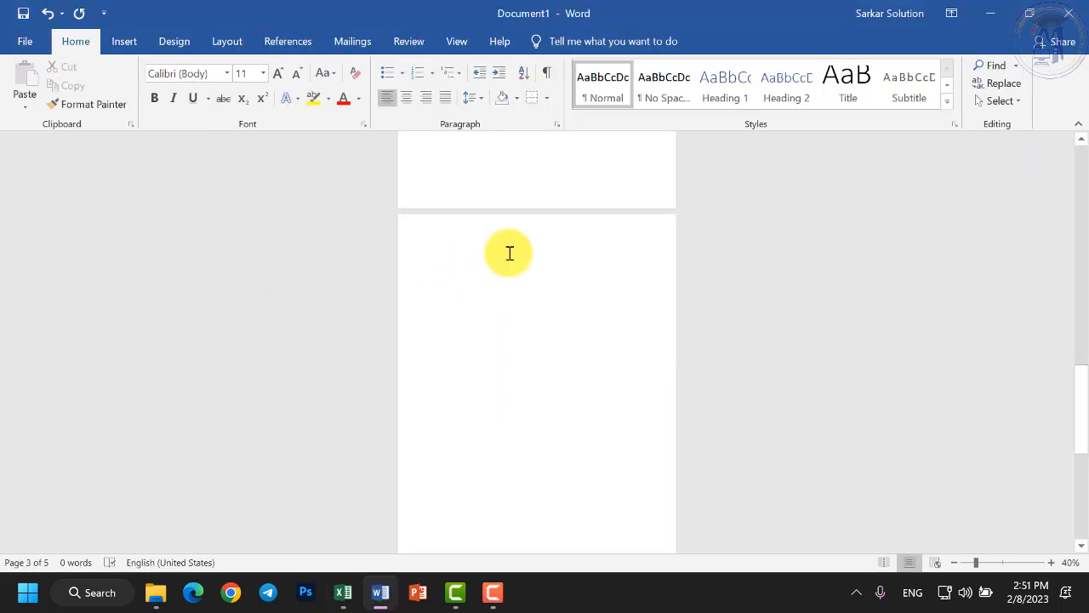
Look over Word's Layout ribbon, return to Home, and switch back to Excel's Sheet2.
scroll(509, 252, "up", 8)
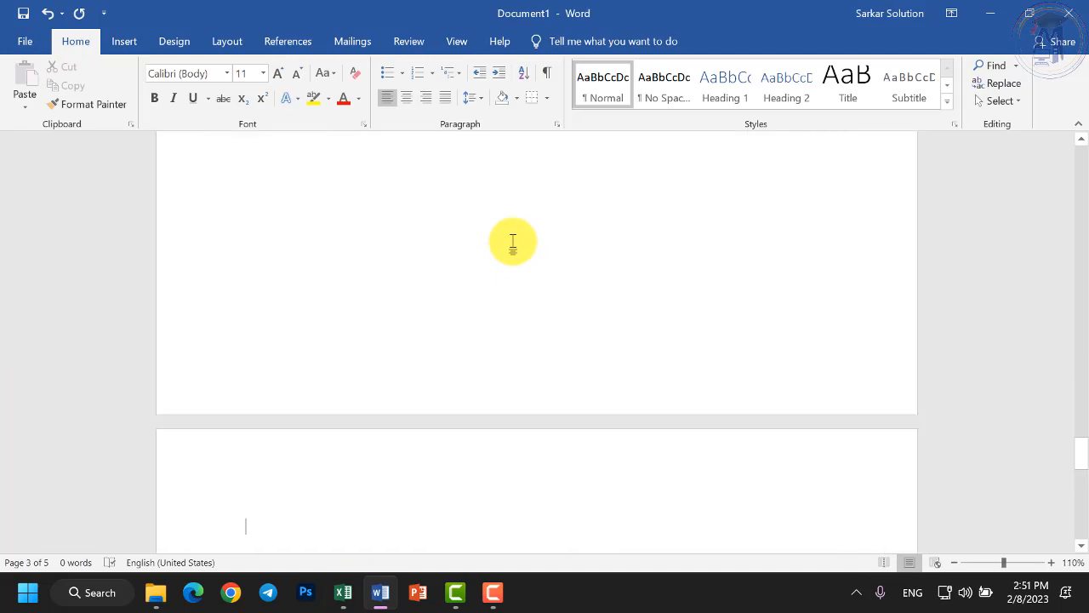
left_click(227, 41)
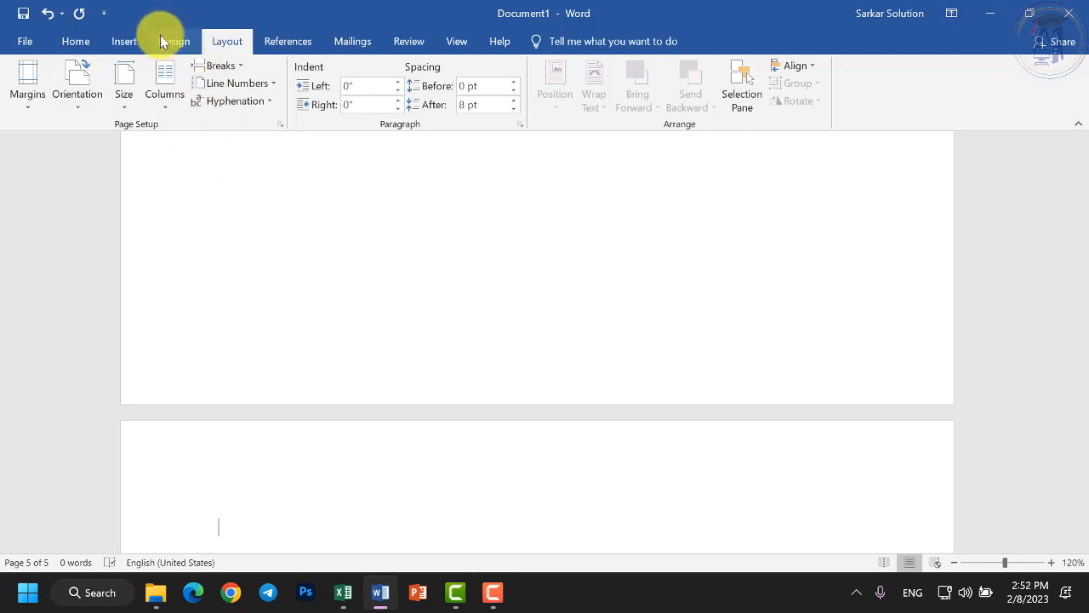
left_click(70, 41)
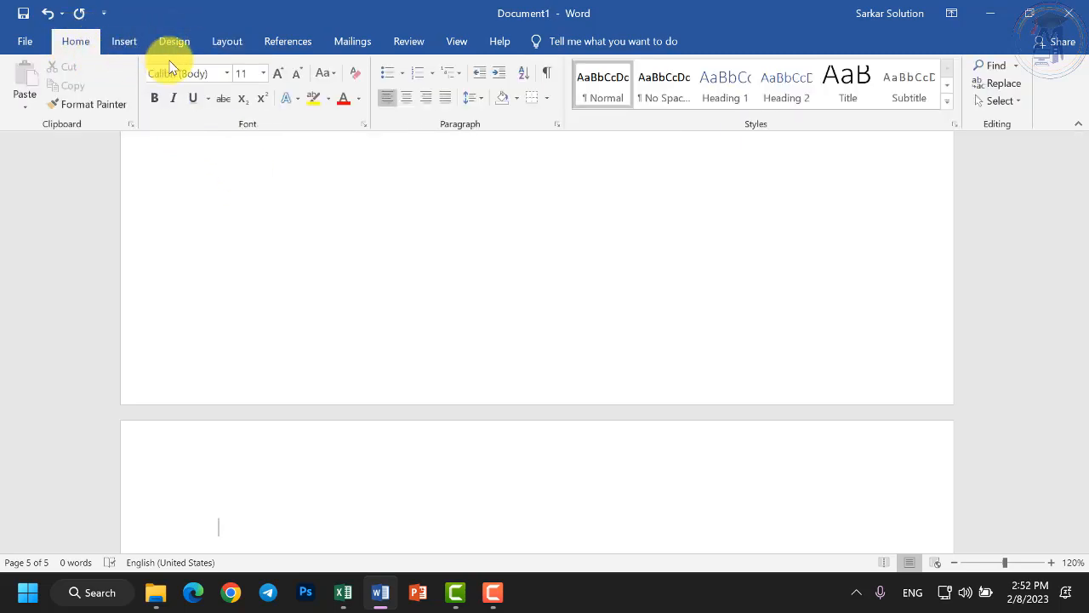
left_click(343, 592)
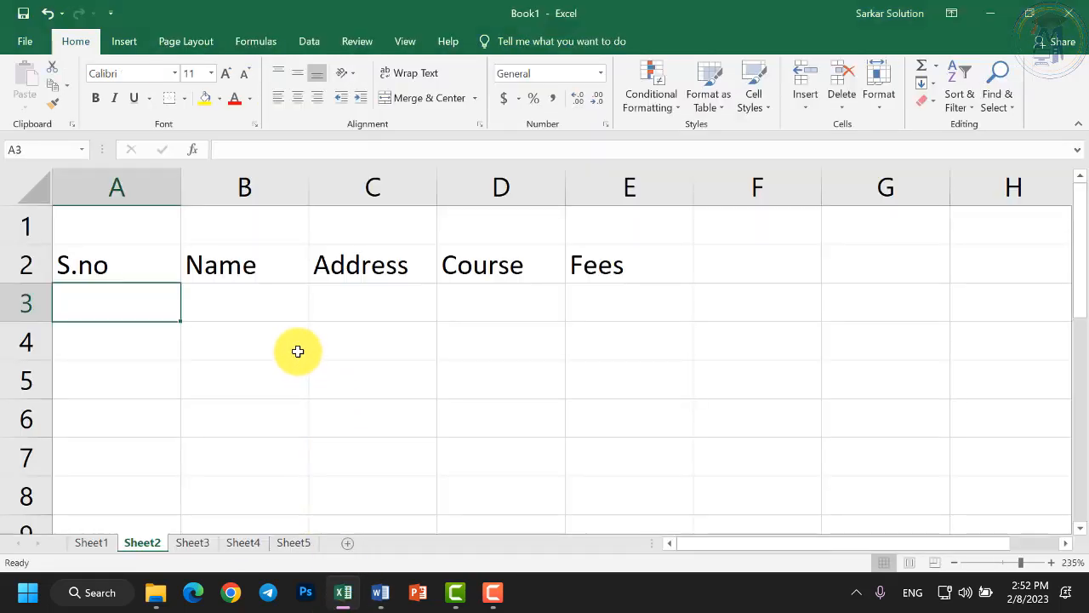
Select B3, view the Page Layout margin presets, then switch to the Word document.
left_click(246, 310)
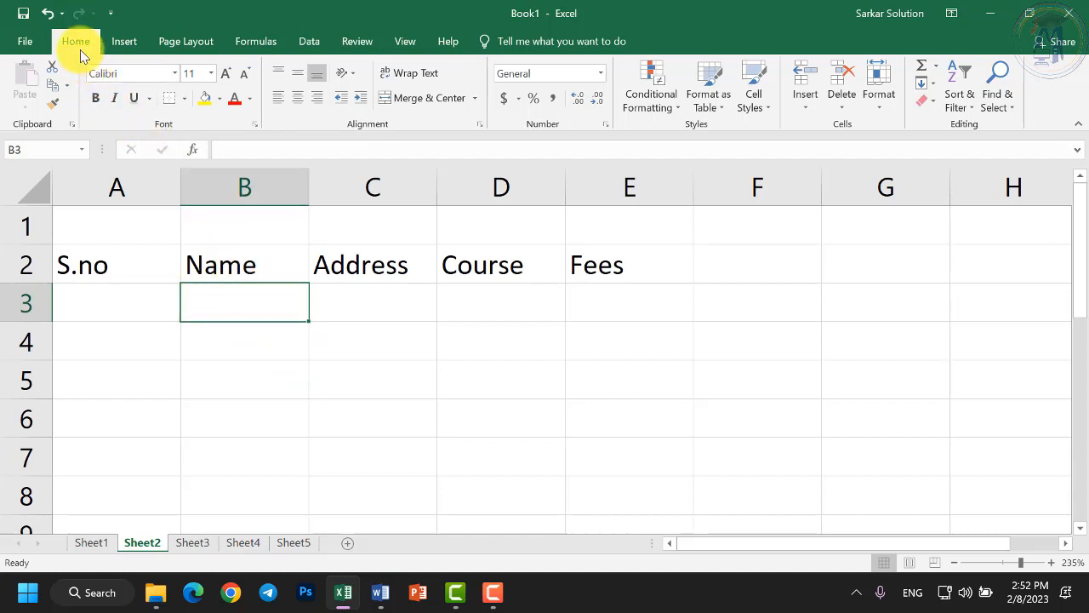
left_click(186, 44)
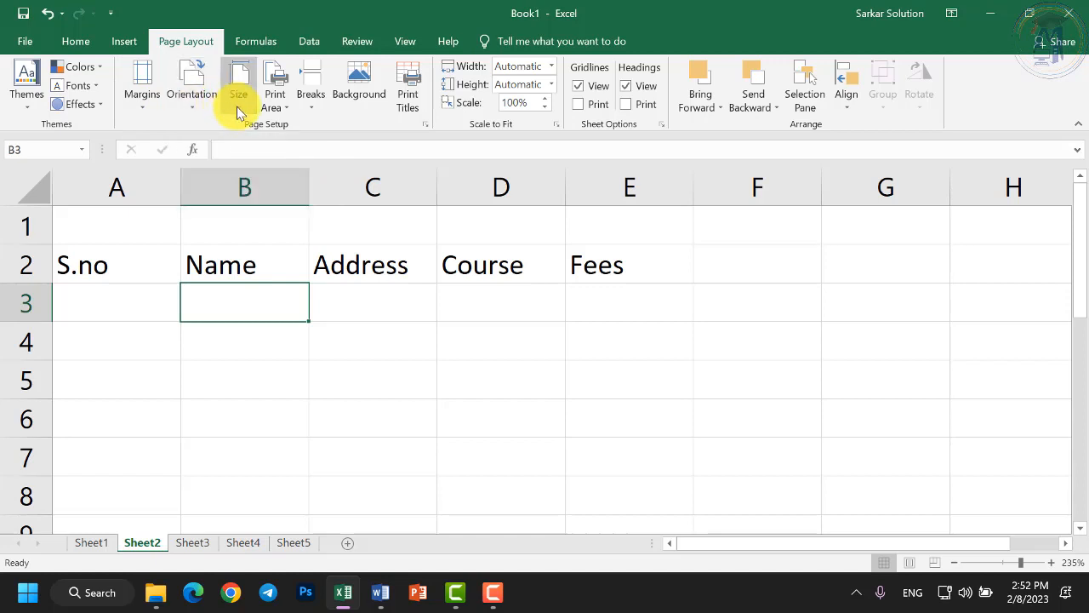
left_click(145, 115)
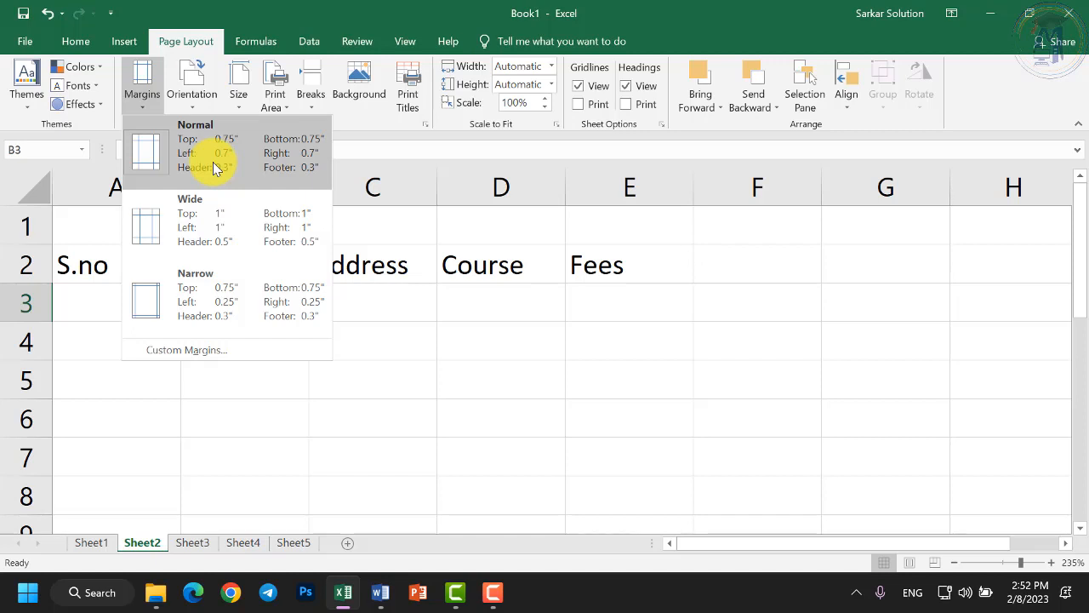
left_click(379, 591)
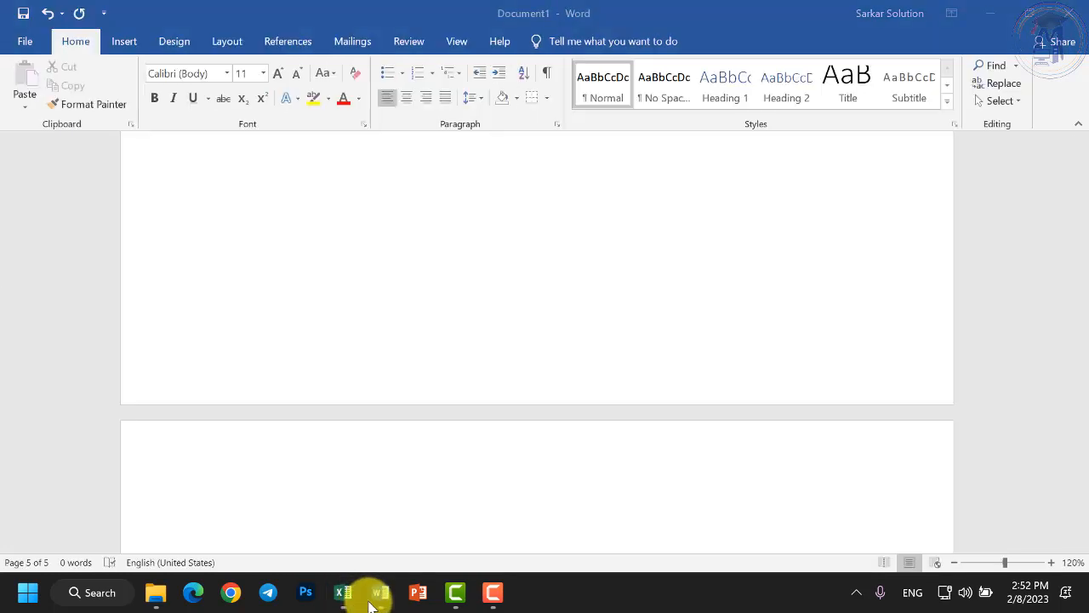
Look over Word's Layout margin presets, then switch back to the Excel workbook.
left_click(226, 42)
left_click(37, 102)
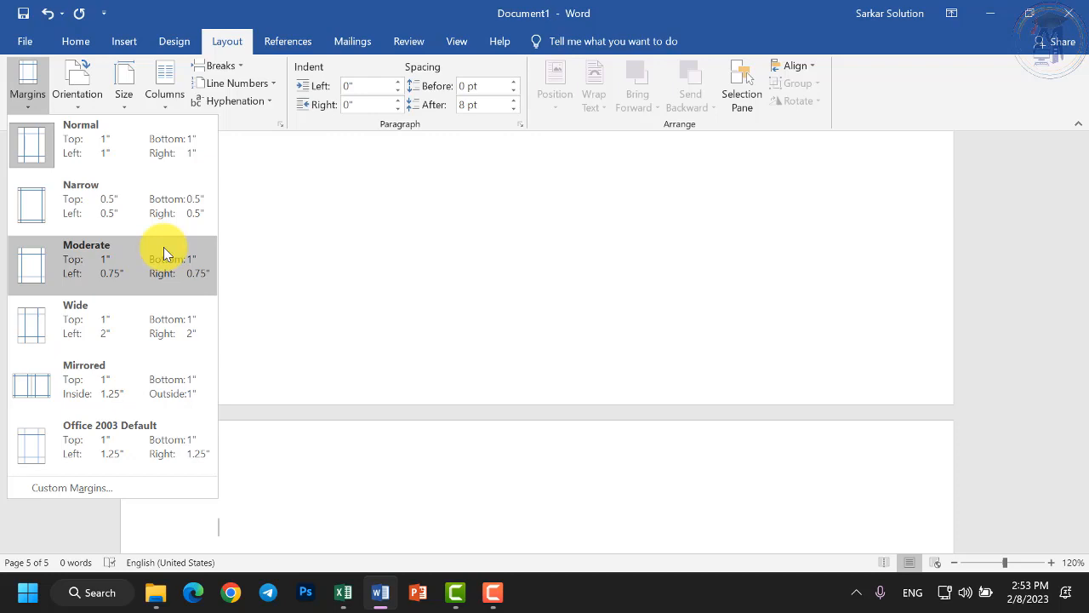
left_click(348, 595)
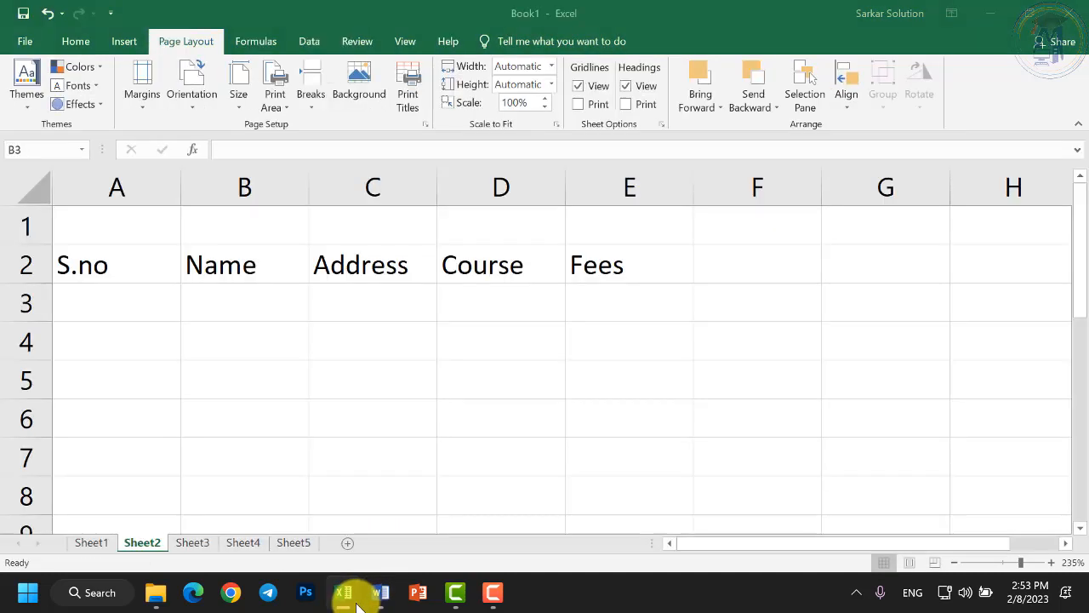
Apply the Normal margin preset to Sheet2 and show the Orientation options.
left_click(143, 104)
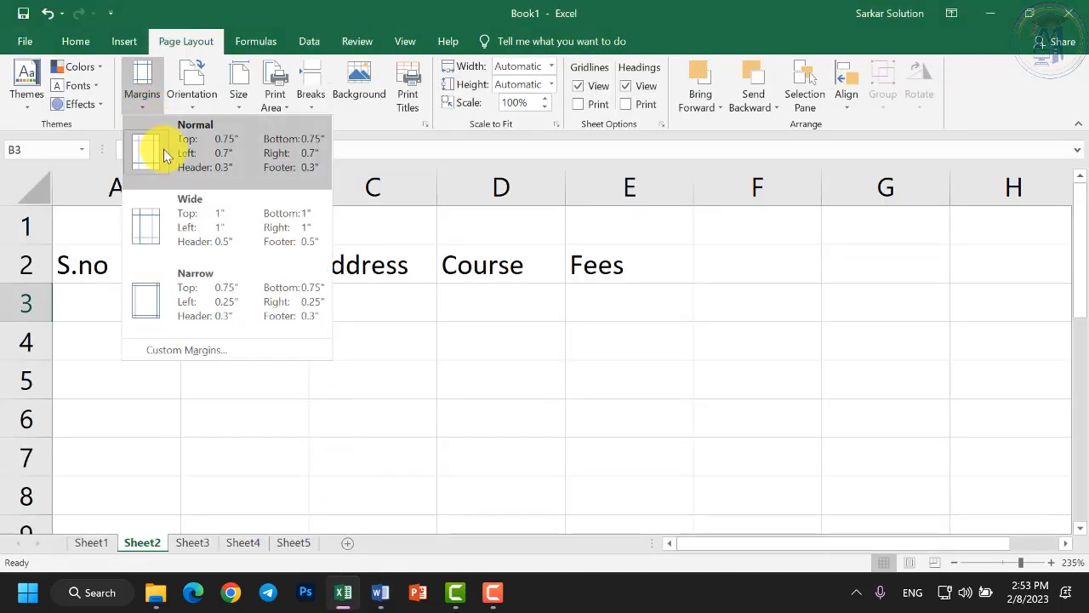
left_click(163, 148)
left_click(191, 104)
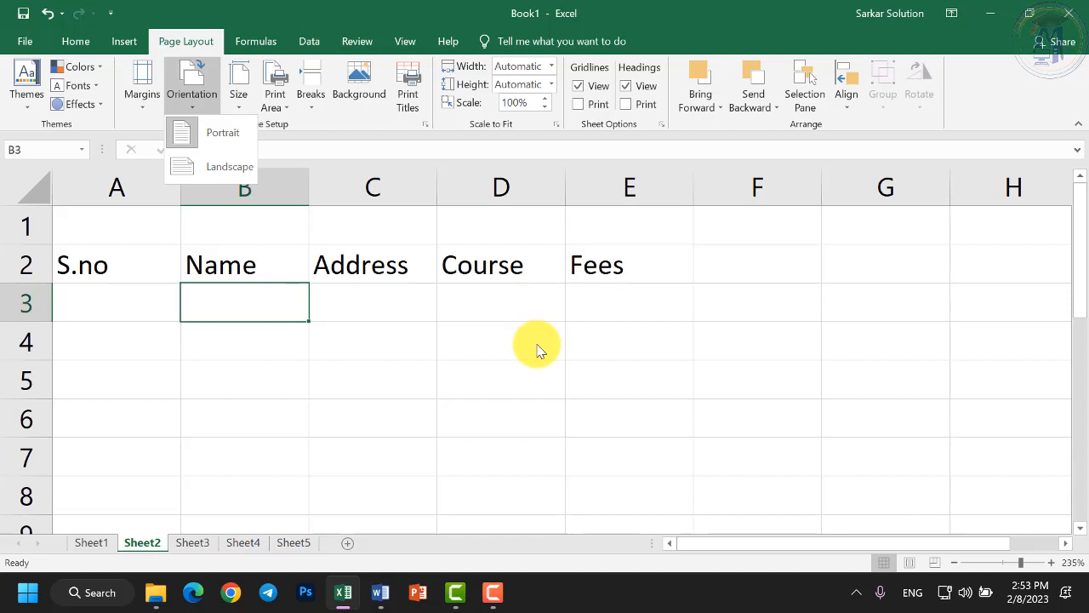
Set Sheet2 to Portrait orientation and show the paper Size list.
left_click(214, 138)
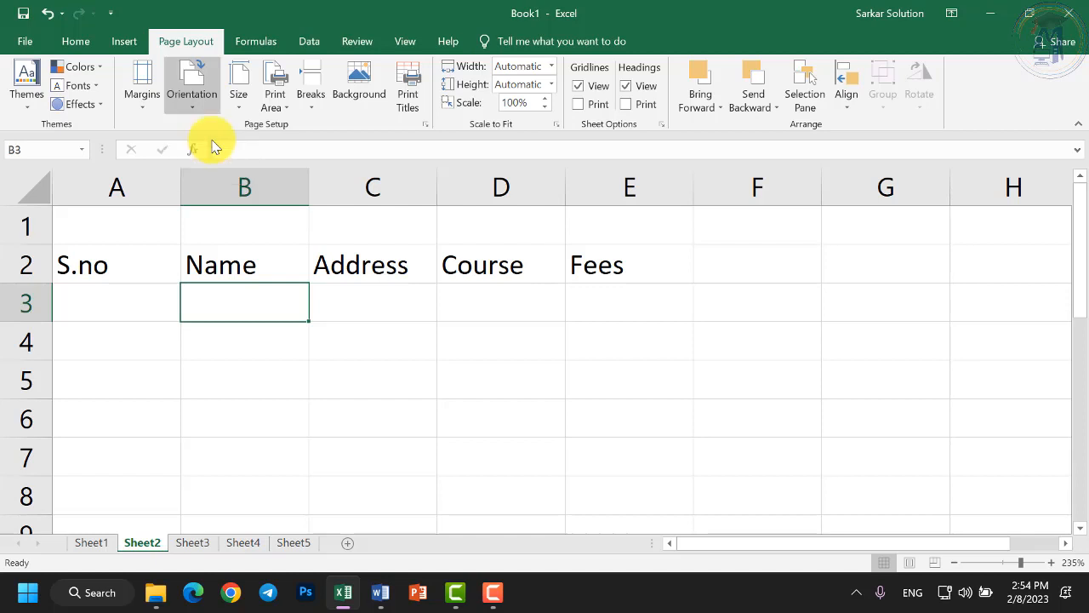
left_click(238, 95)
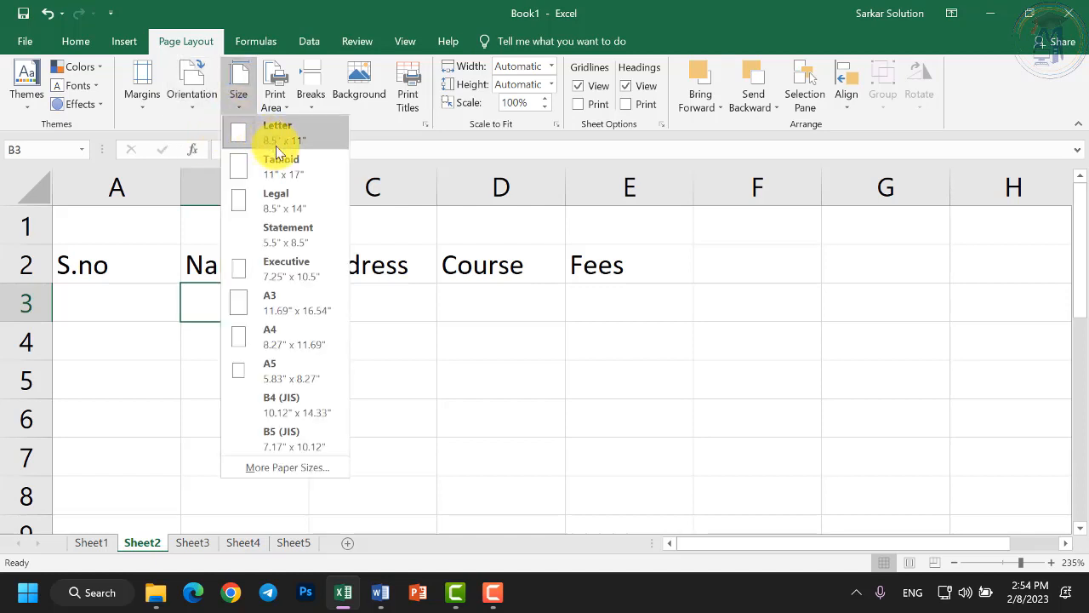
Choose A4 (8.27" x 11.69") paper for Sheet2, zooming out and back in to view the page boundary.
left_click(254, 342)
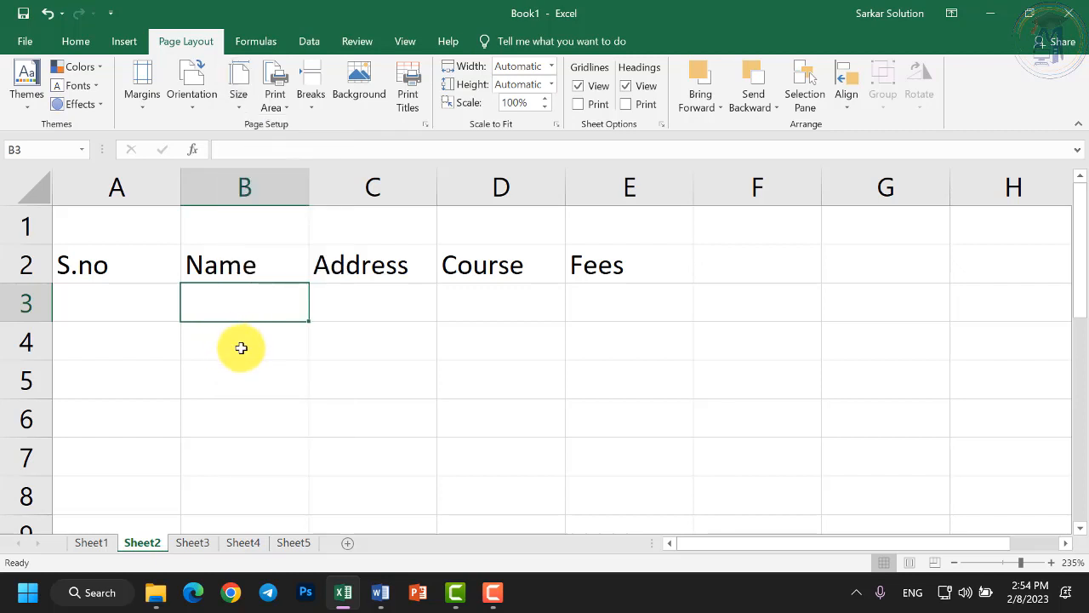
left_click(954, 563)
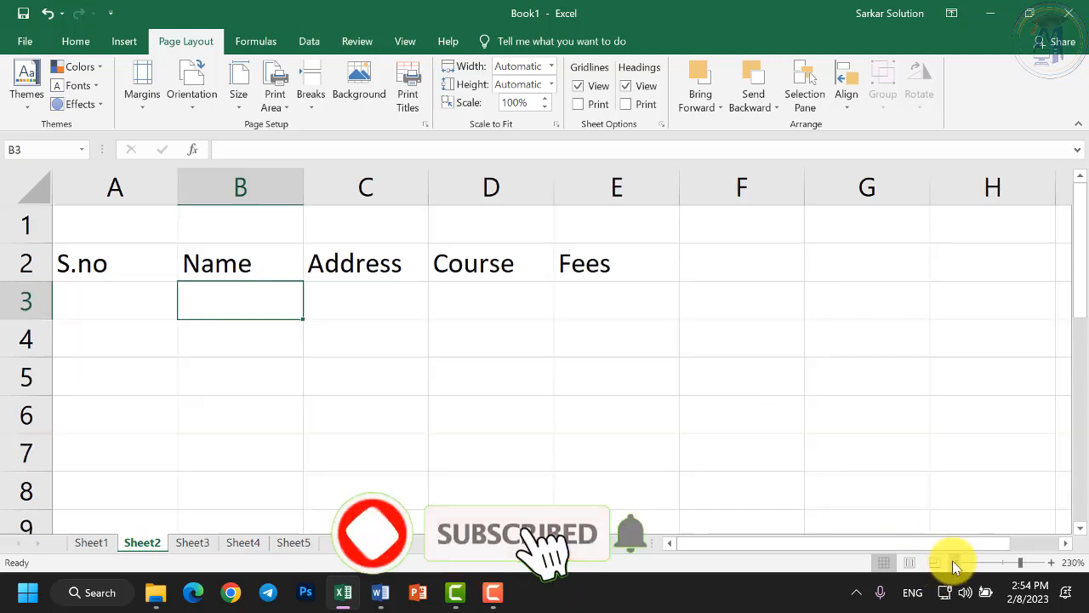
left_click(954, 562)
left_click(953, 562)
left_click(954, 562)
left_click(954, 563)
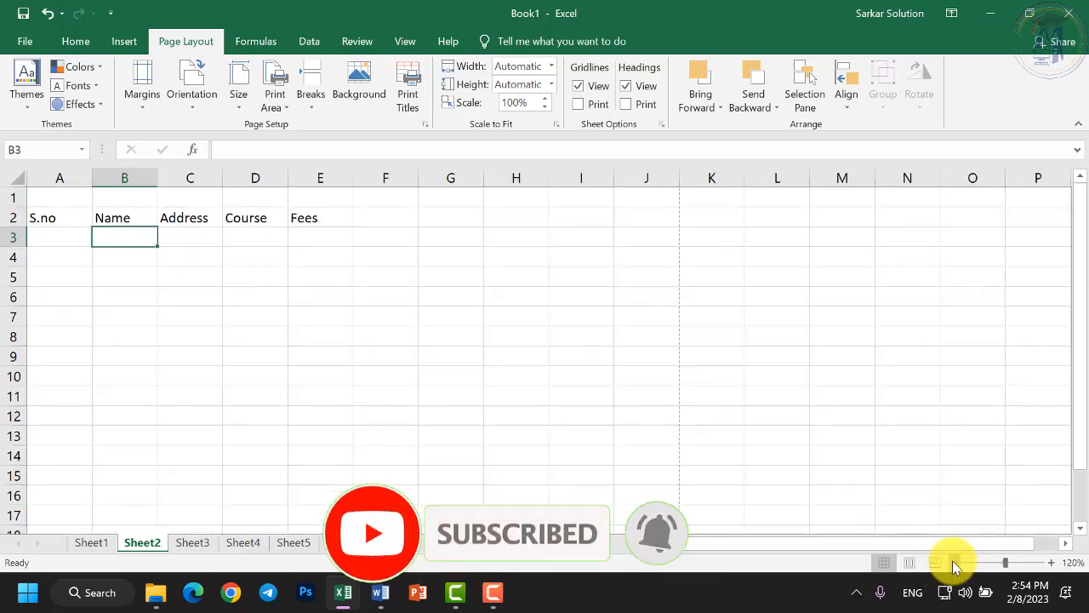
left_click(954, 563)
left_click(1052, 562)
left_click(1052, 562)
left_click(1052, 562)
left_click(1051, 562)
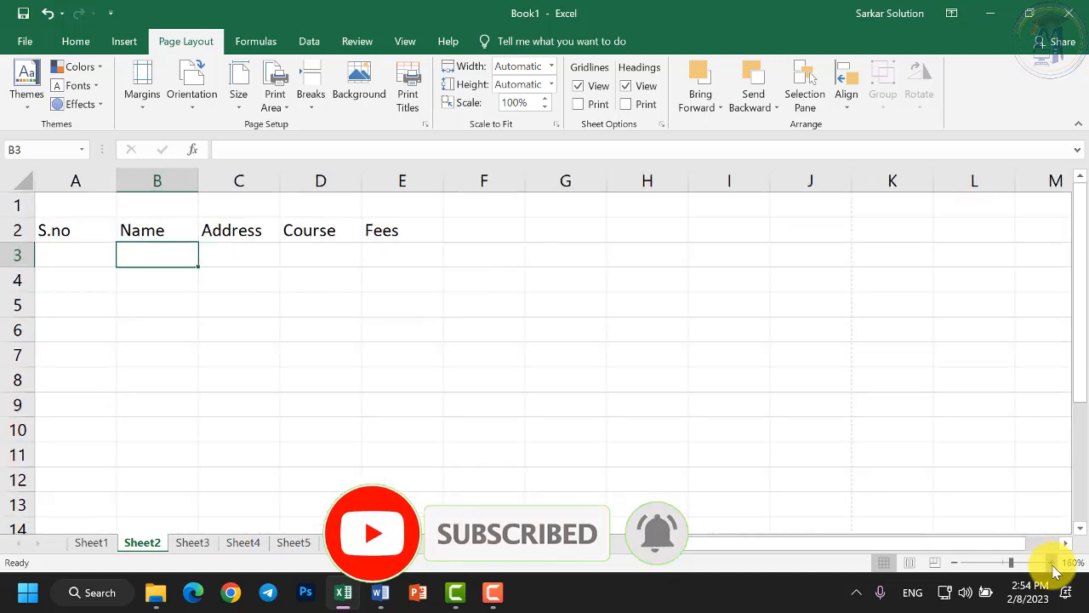
left_click(1051, 562)
left_click(1051, 563)
left_click(1051, 562)
left_click(1052, 563)
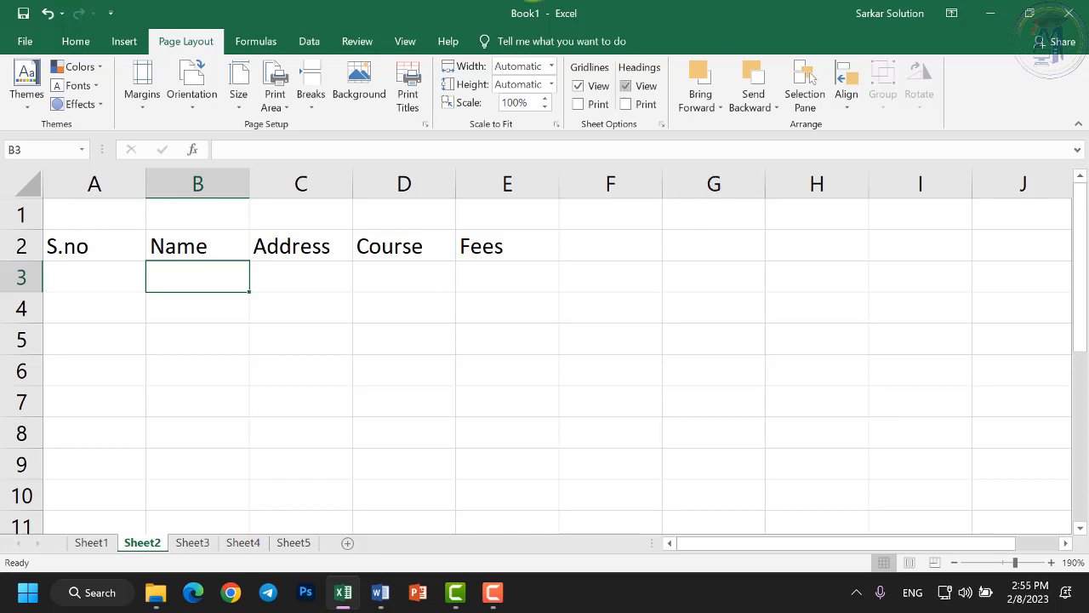
Ctrl+scroll to zoom Sheet2 from 100% to 130% so the row-2 headings look larger.
scroll(369, 363, "down", 11, "ctrl")
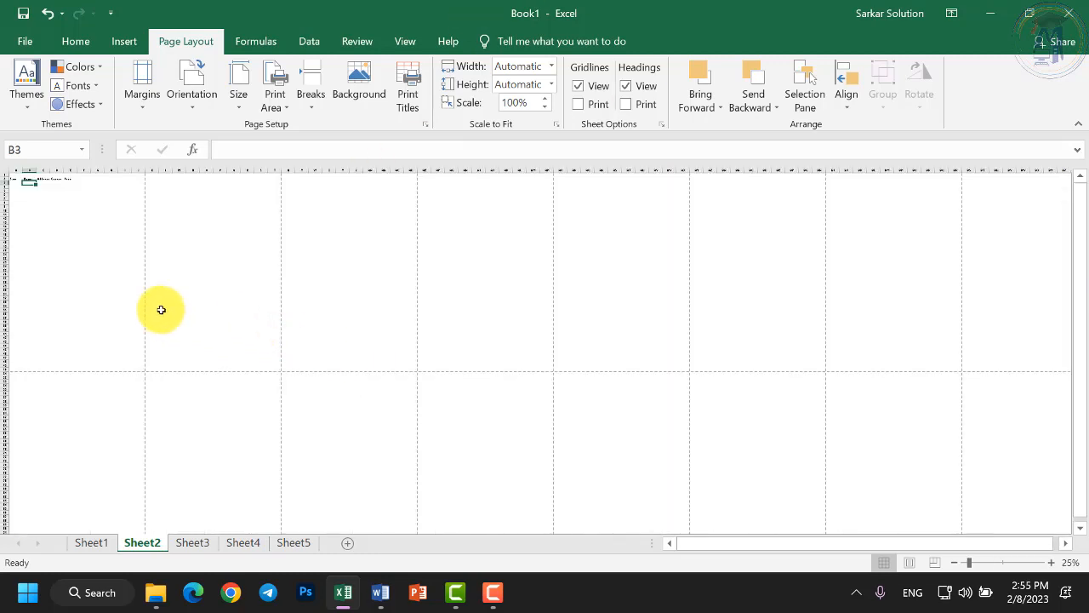
scroll(80, 251, "up", 8, "ctrl")
scroll(80, 251, "down", 6, "ctrl")
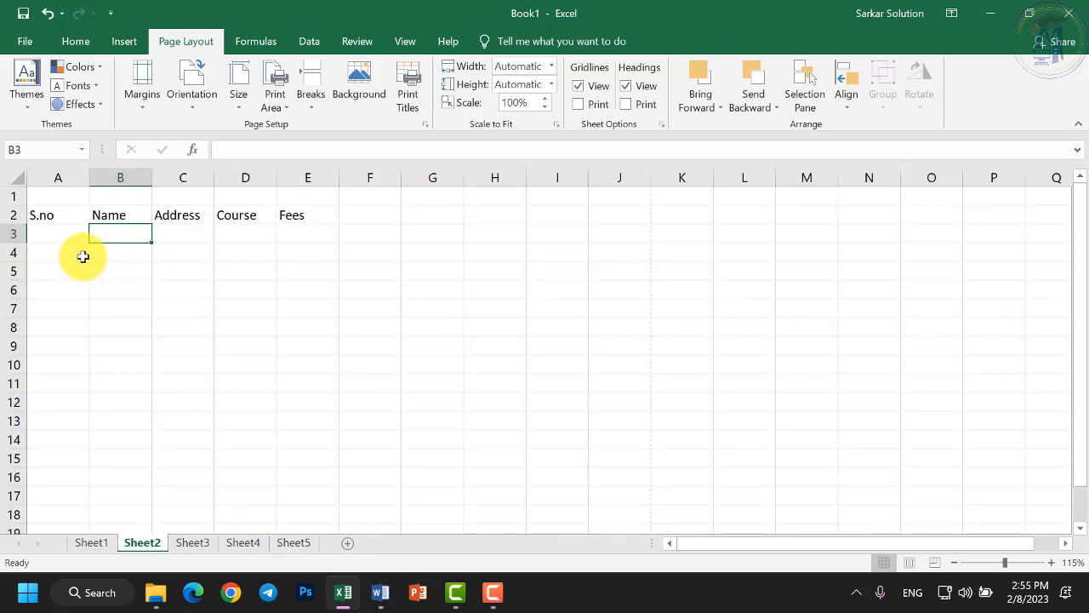
scroll(83, 263, "down", 3, "ctrl")
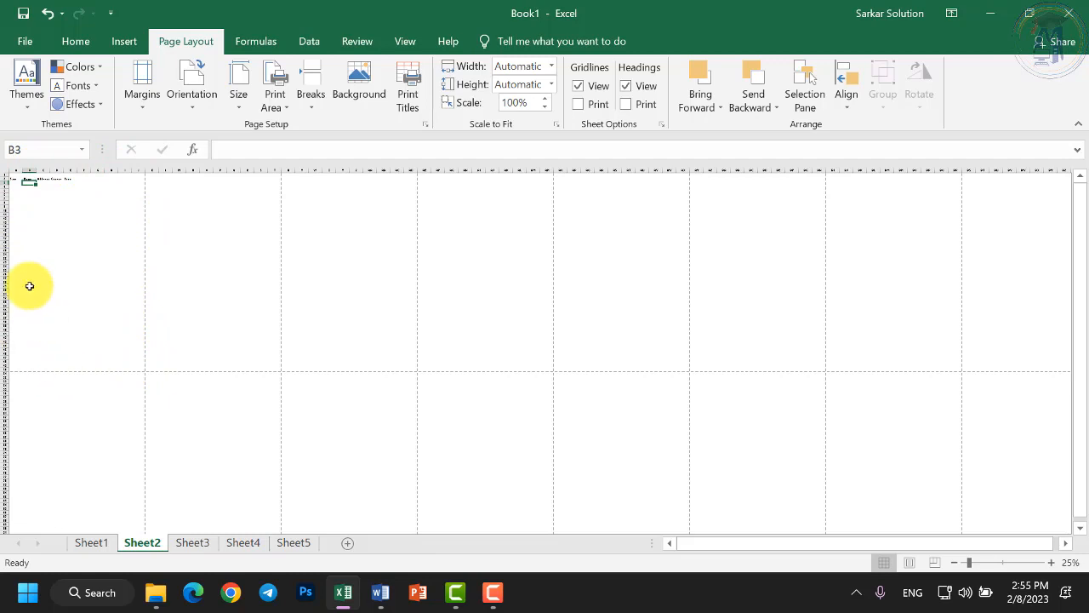
scroll(28, 216, "up", 5, "ctrl")
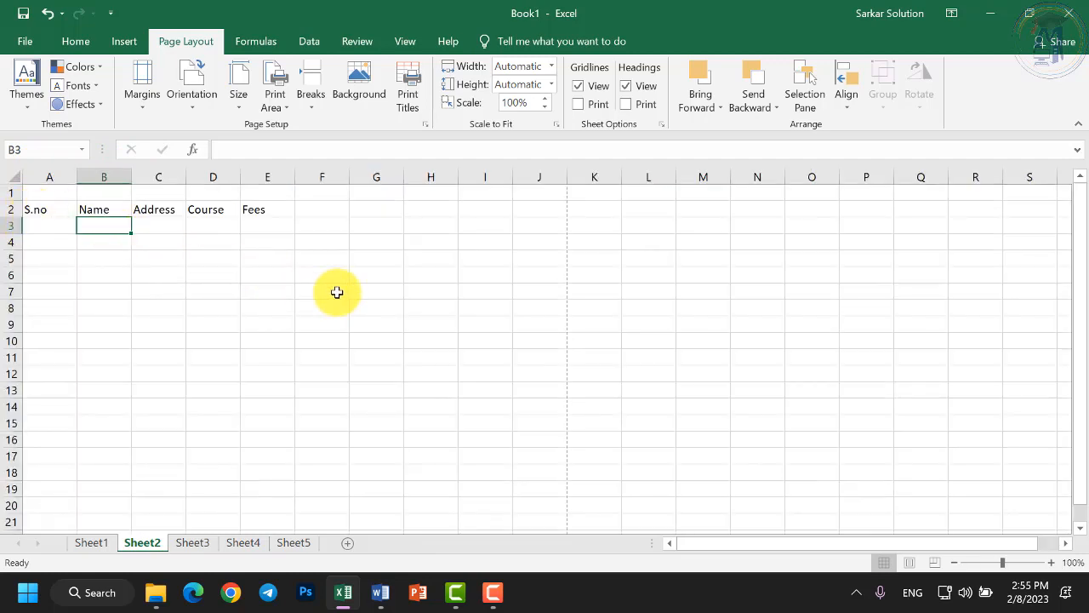
scroll(195, 207, "up", 3, "ctrl")
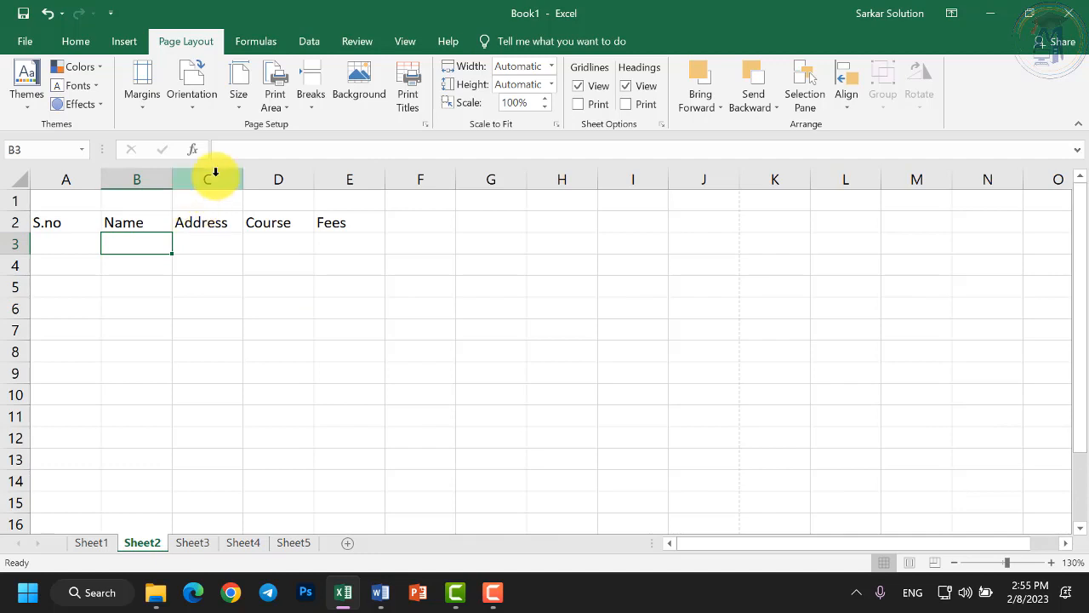
left_click(238, 102)
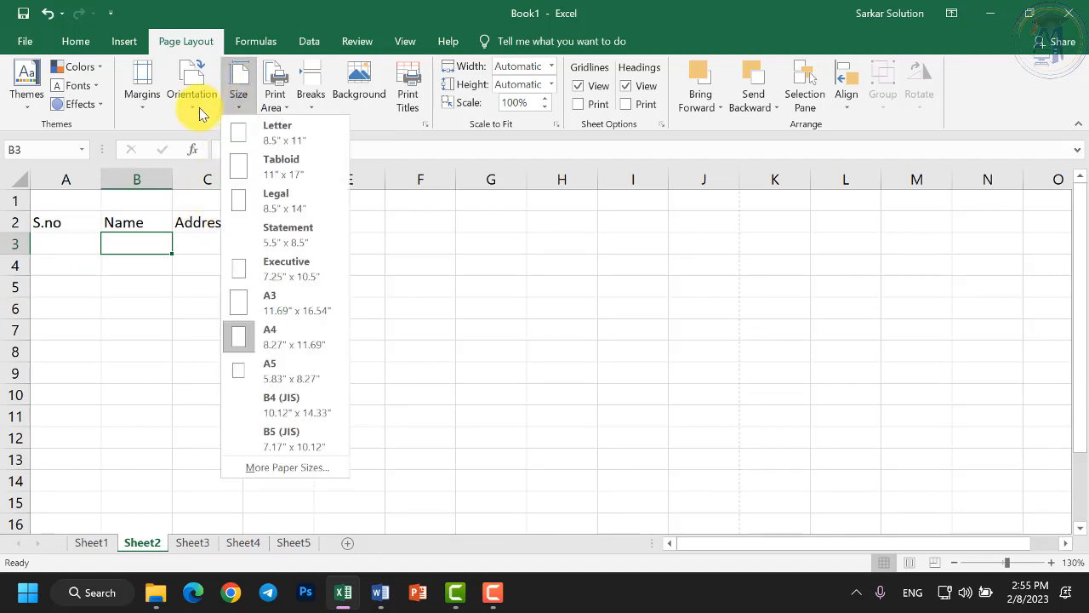
left_click(454, 331)
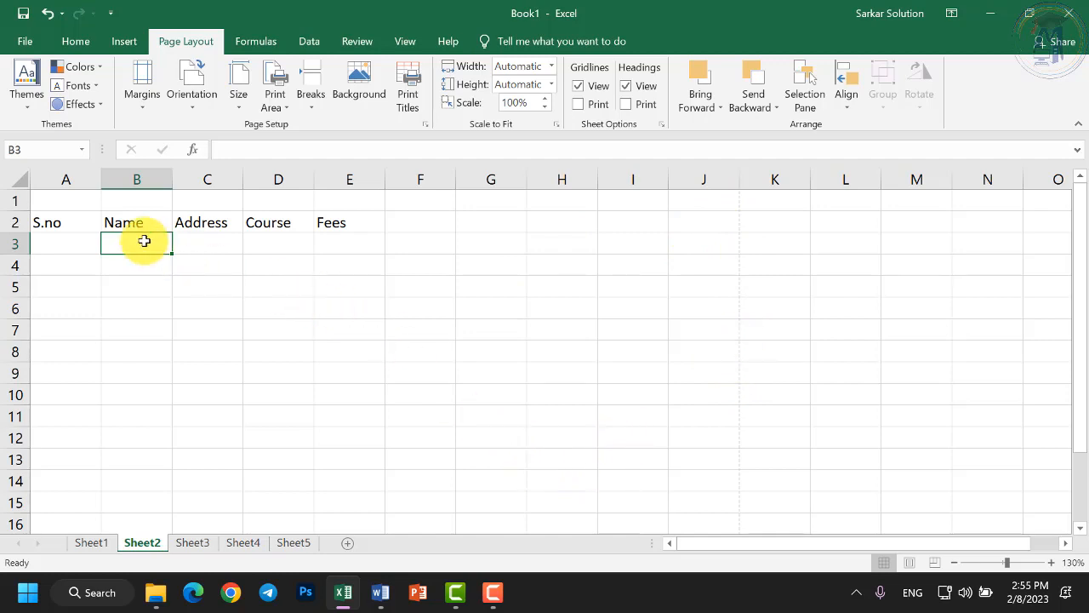
Enter 1 and 2 in A3:A4, then fill the series down to 12 in A14.
left_click(65, 241)
type("1")
key("Return")
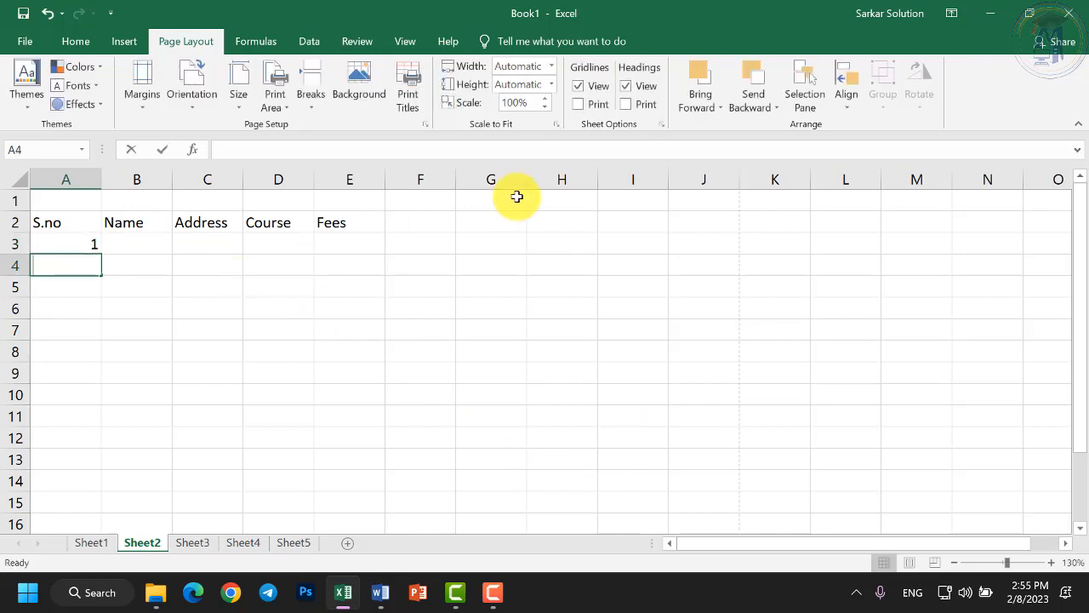
type("2")
key("Return")
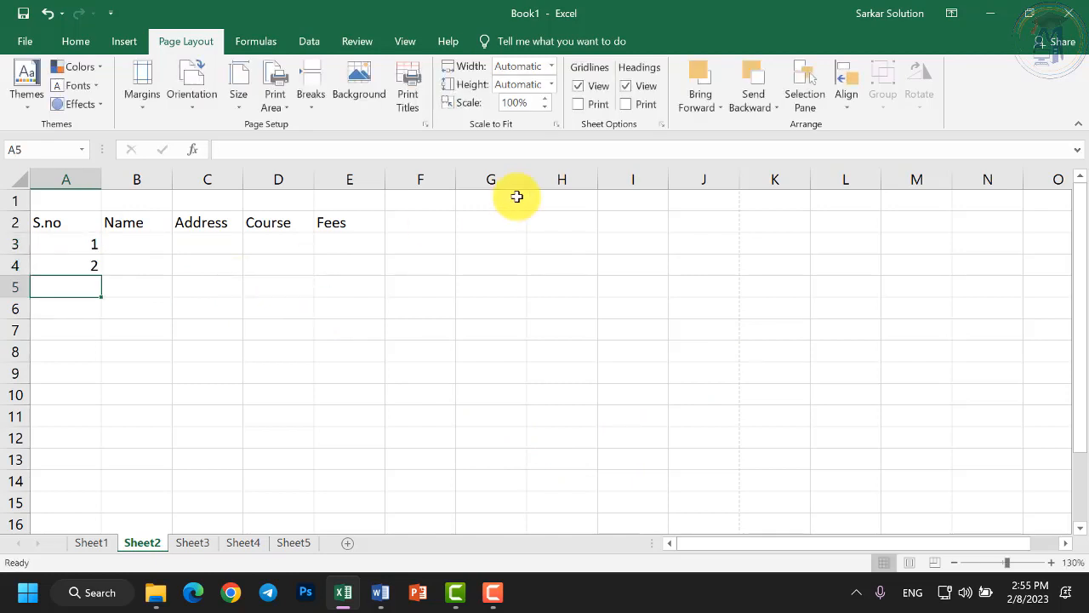
left_click(76, 246)
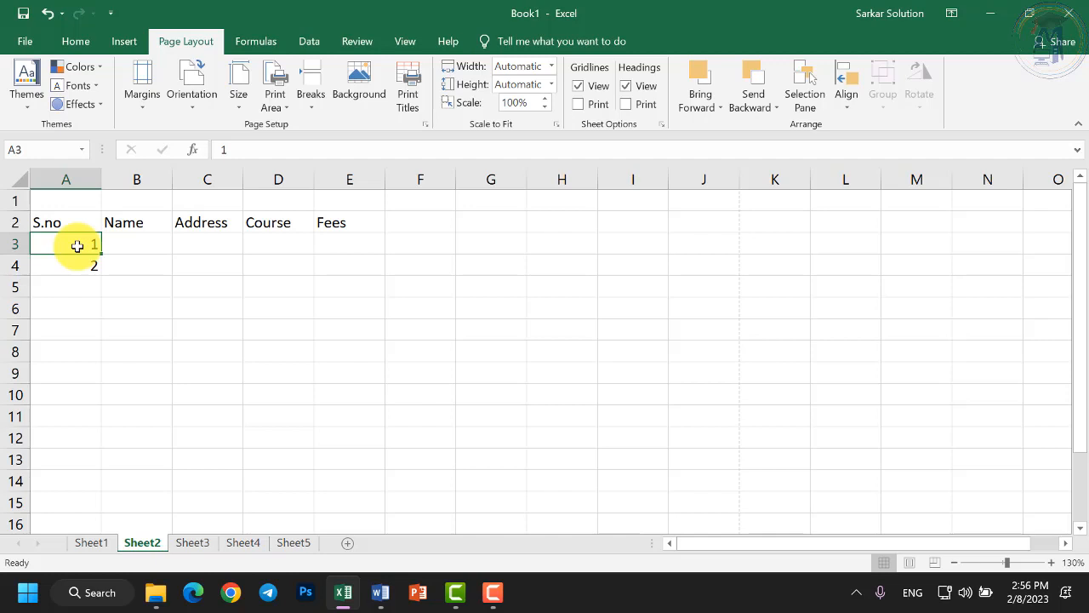
left_click_drag(77, 245, 85, 489)
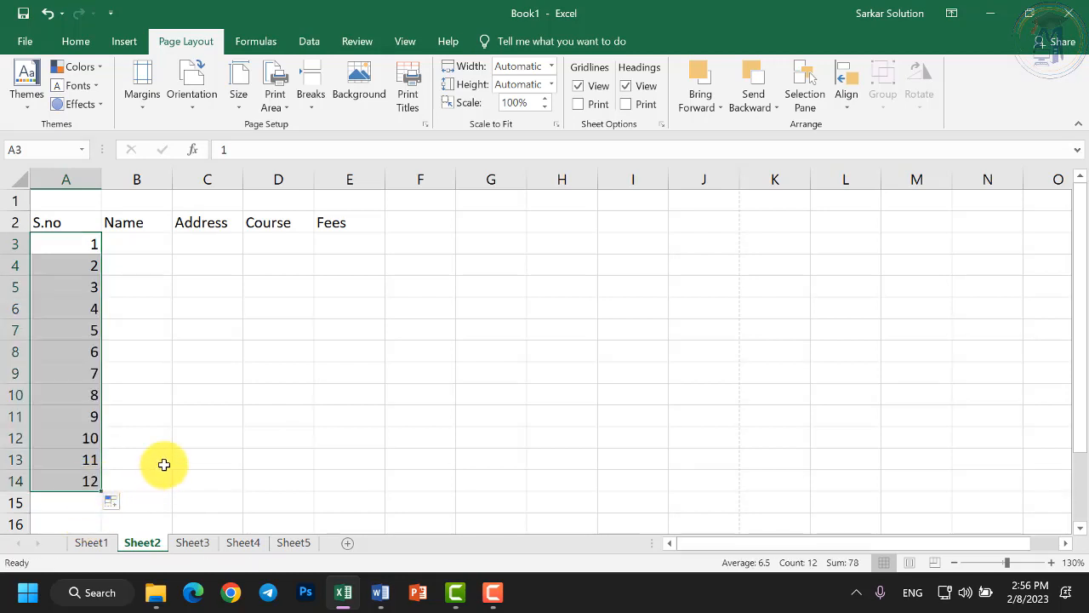
Type the first six student names into B3:B8, fixing typos along the way.
left_click(141, 244)
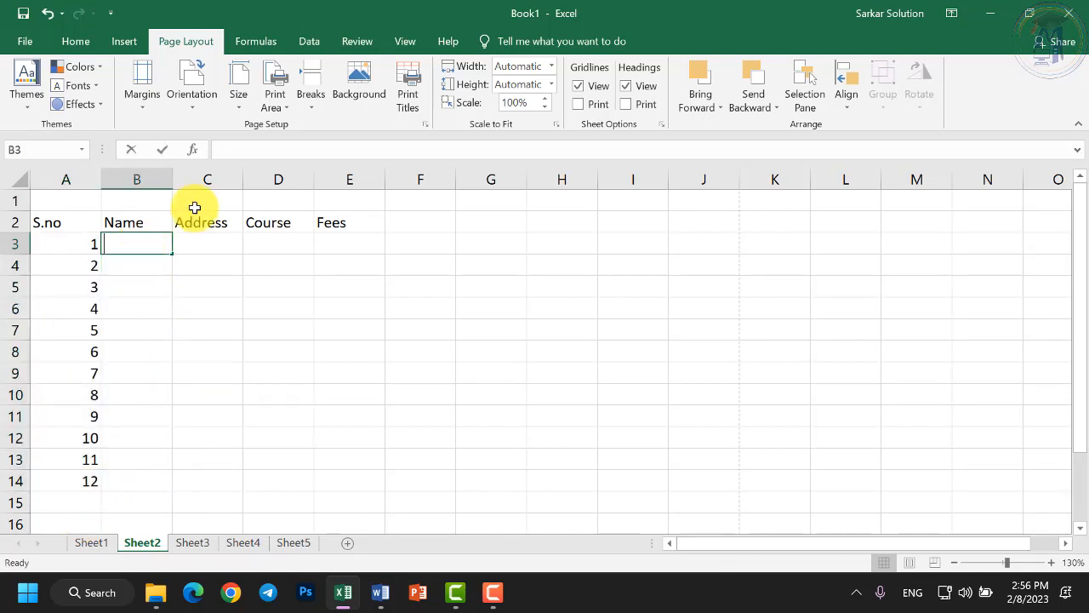
key("Return")
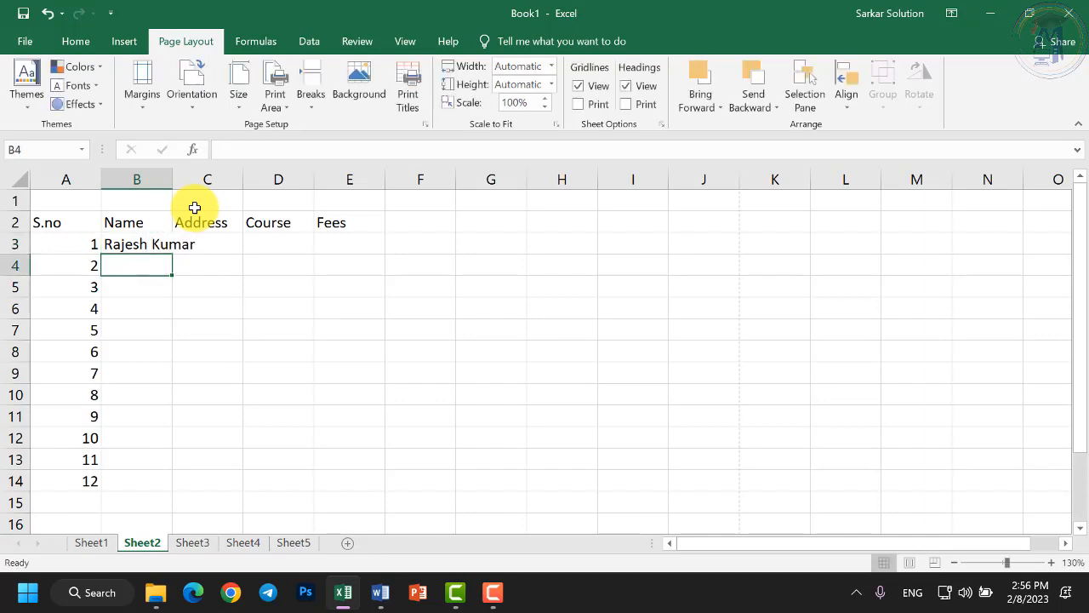
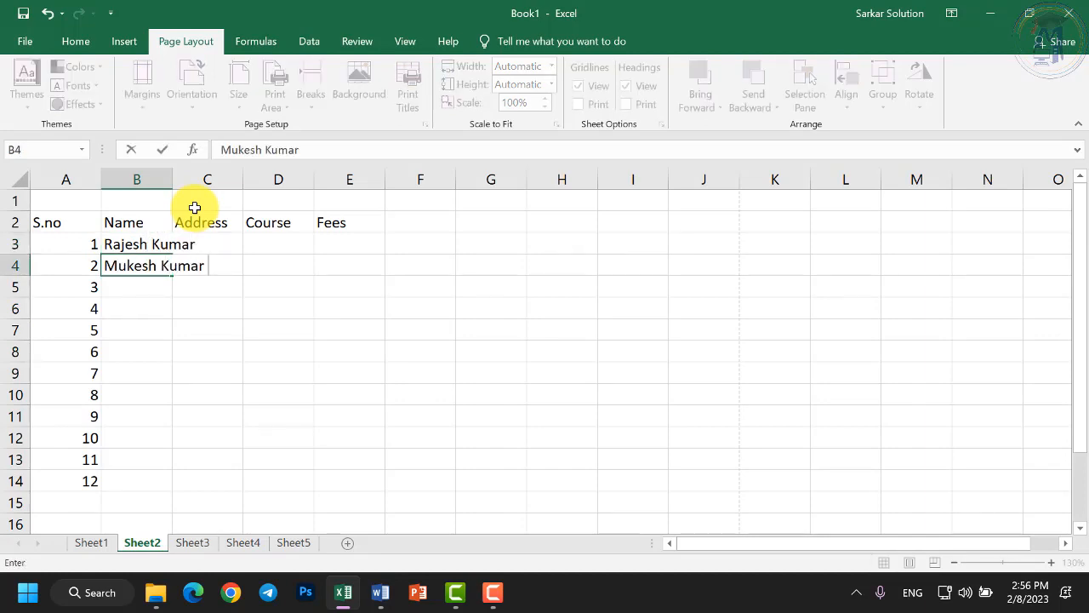
key("Return")
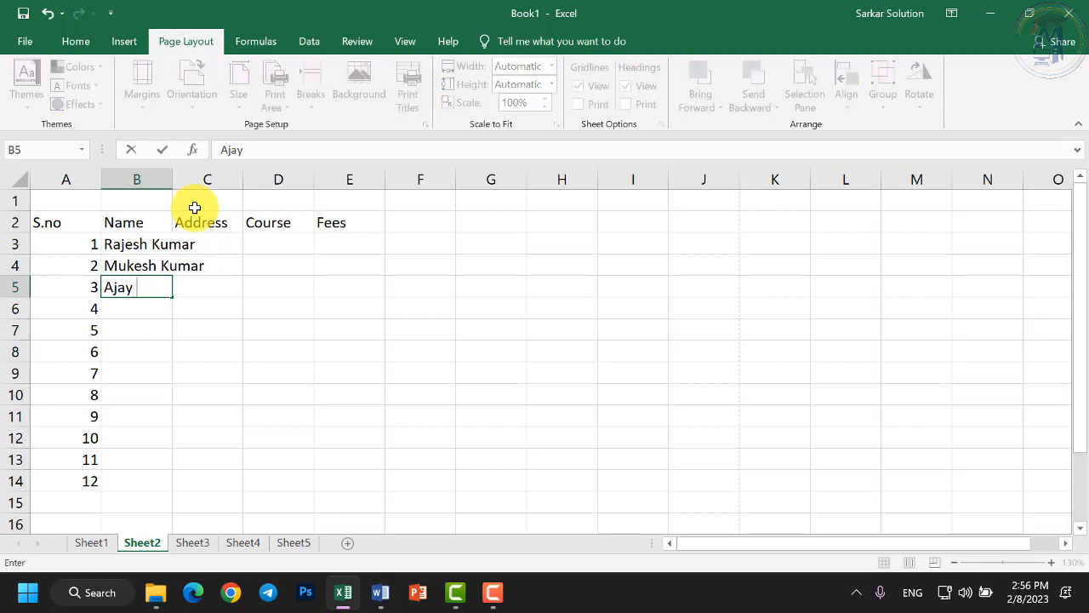
key("Return")
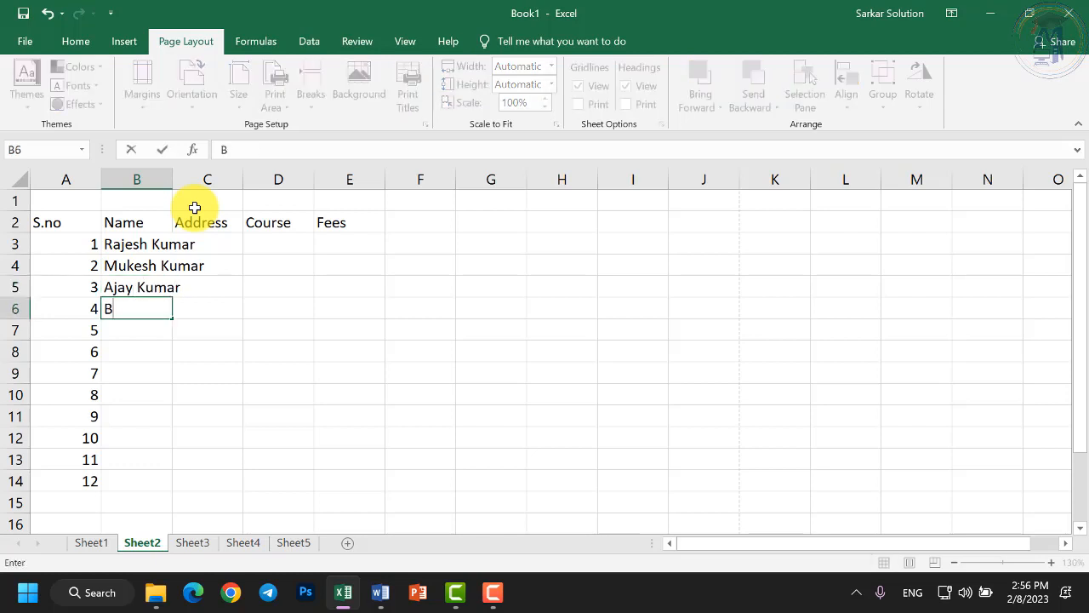
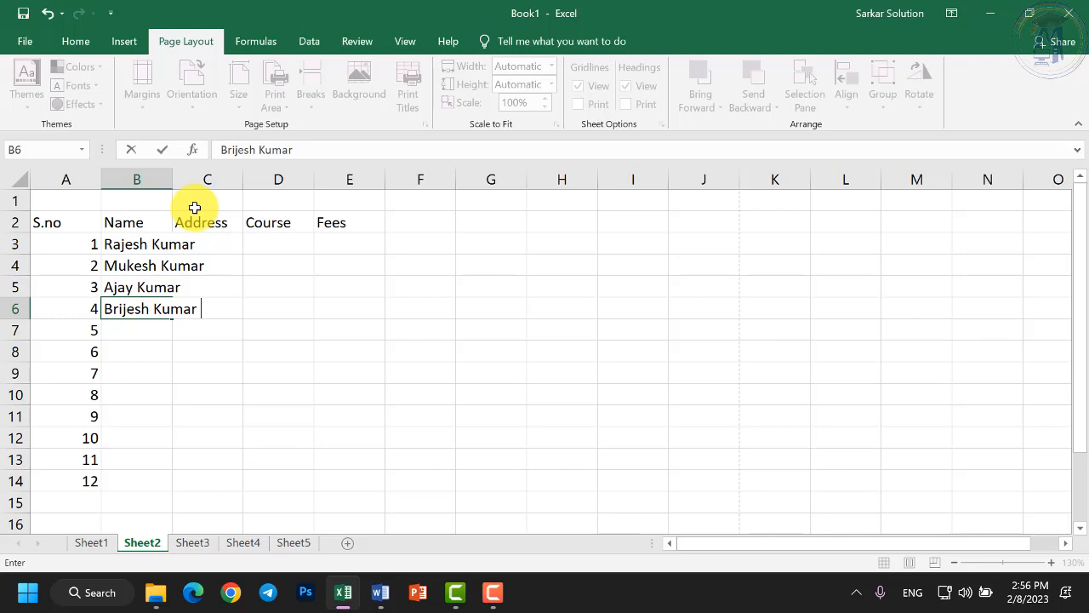
key("Return")
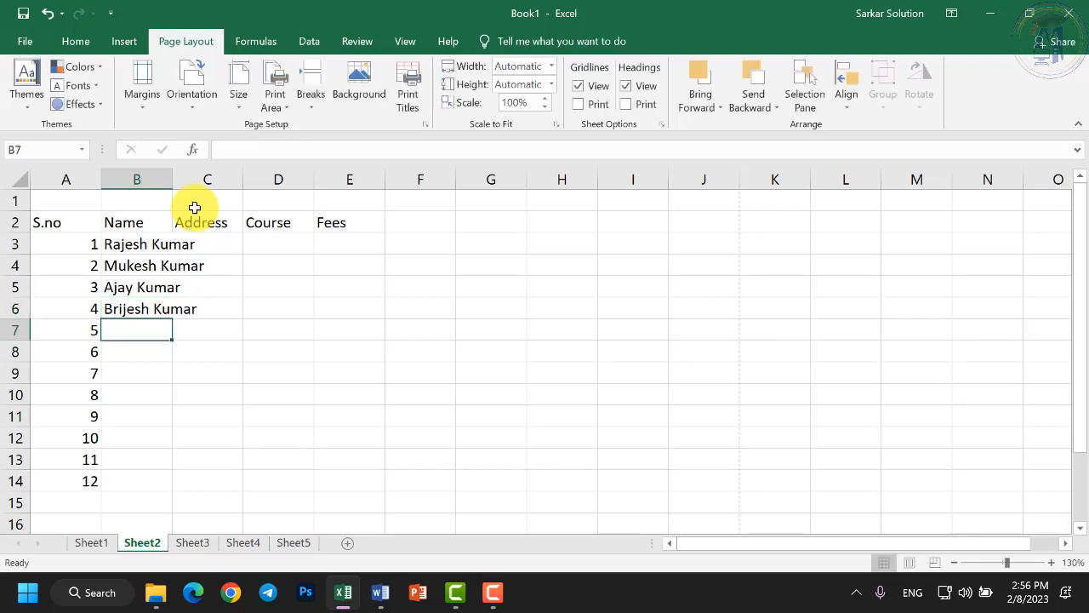
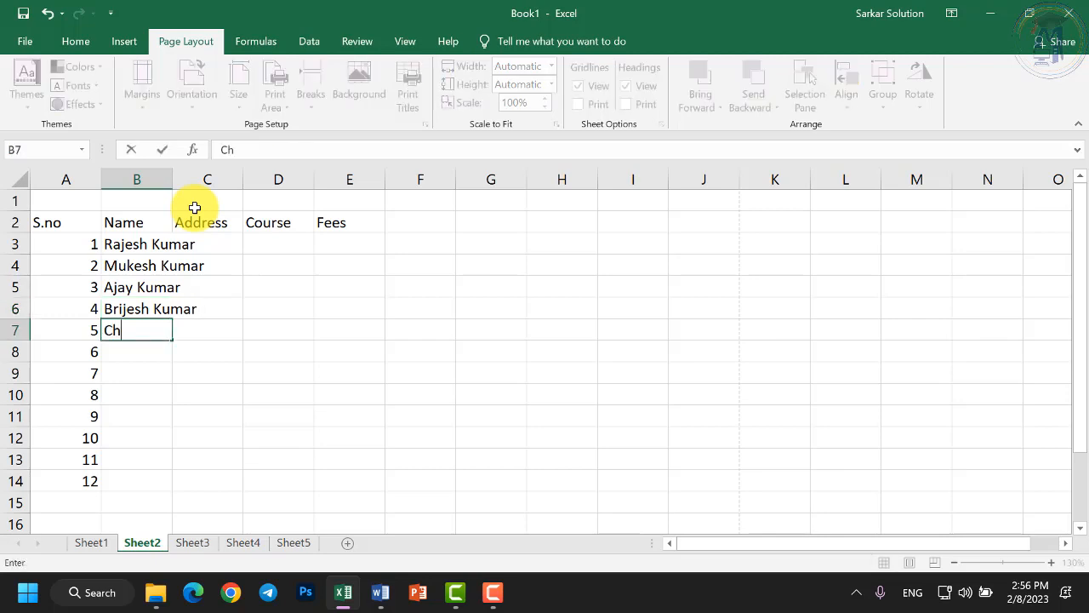
key("Return")
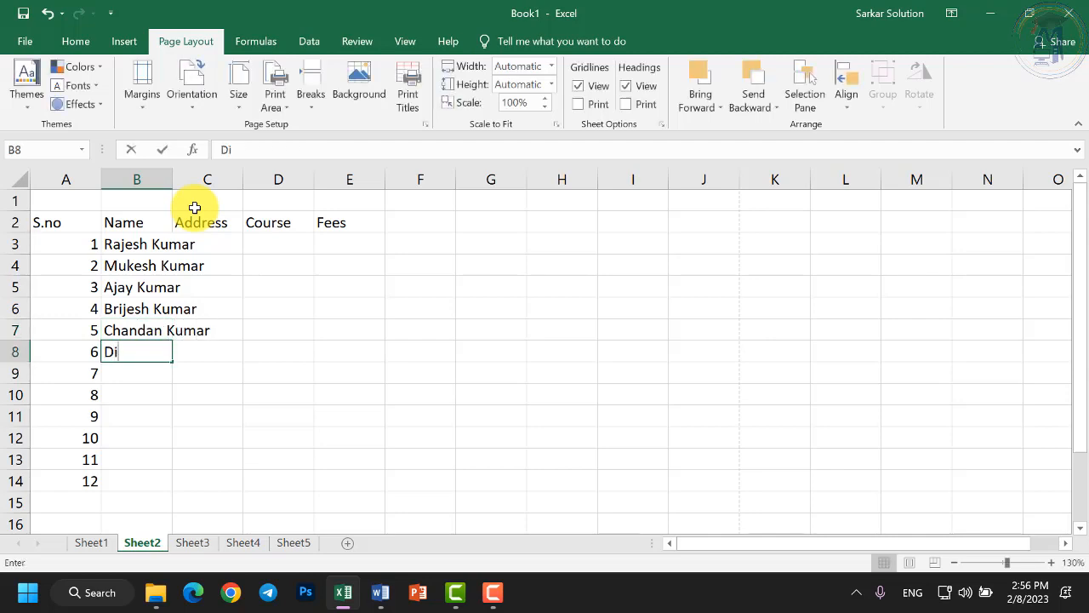
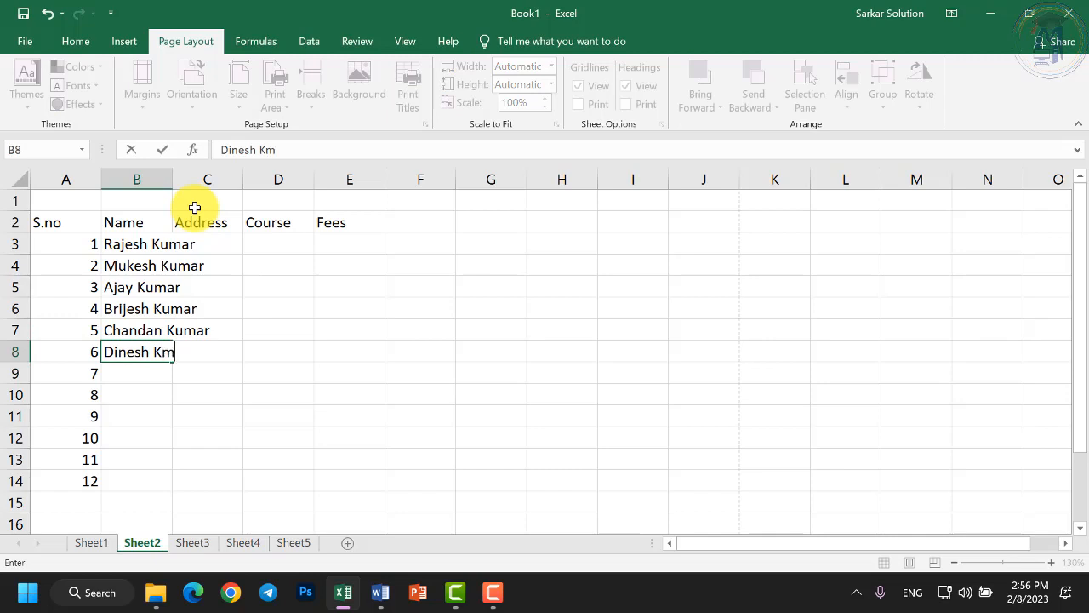
key("Return")
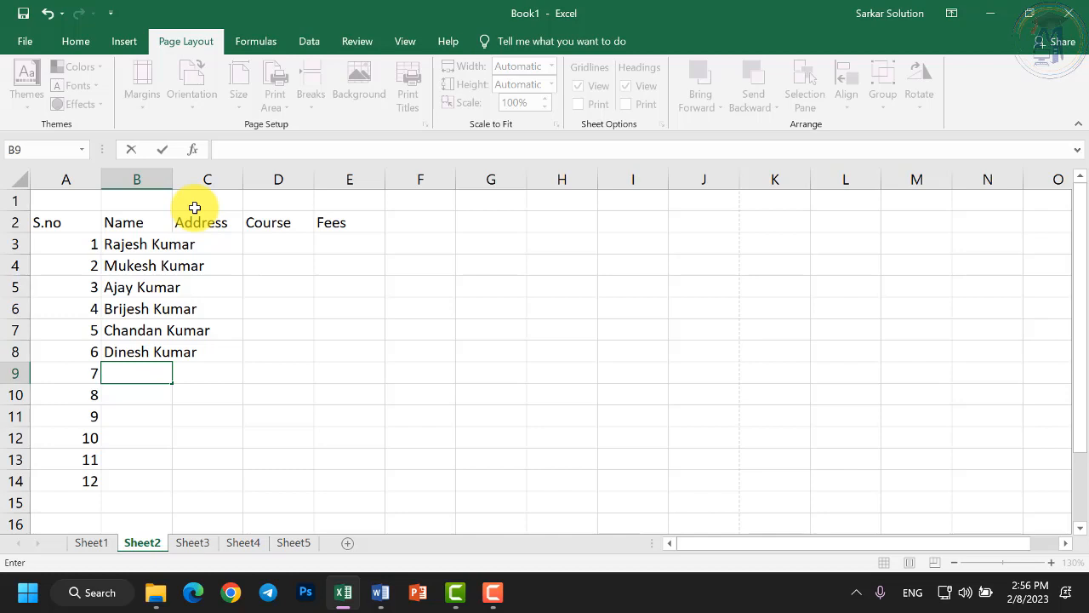
Enter the remaining six names in B9:B14, completing the tenth, and adjust the Name column width.
key("Return")
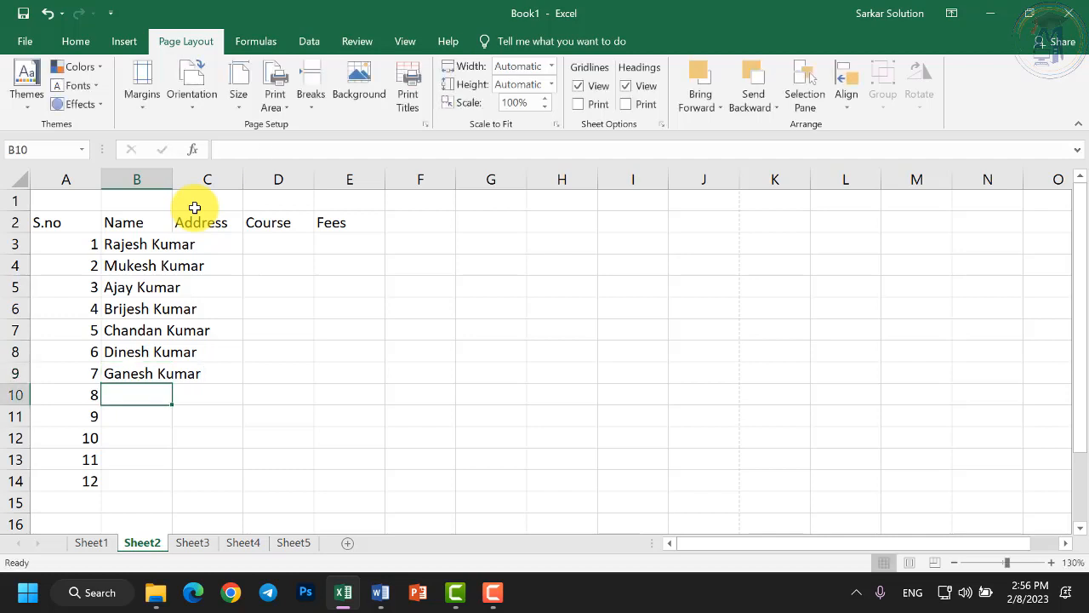
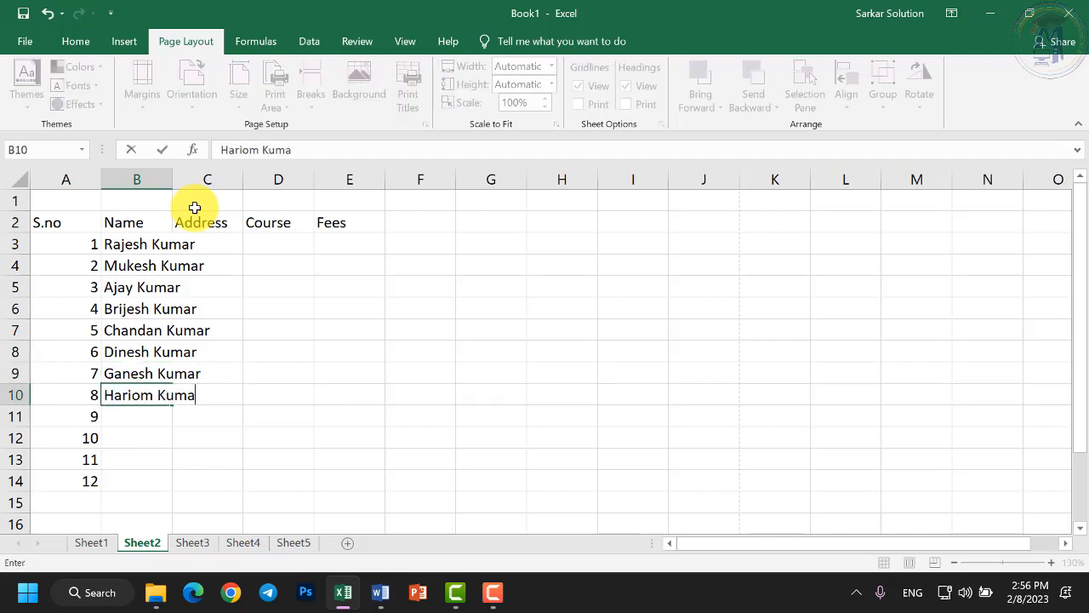
key("Return")
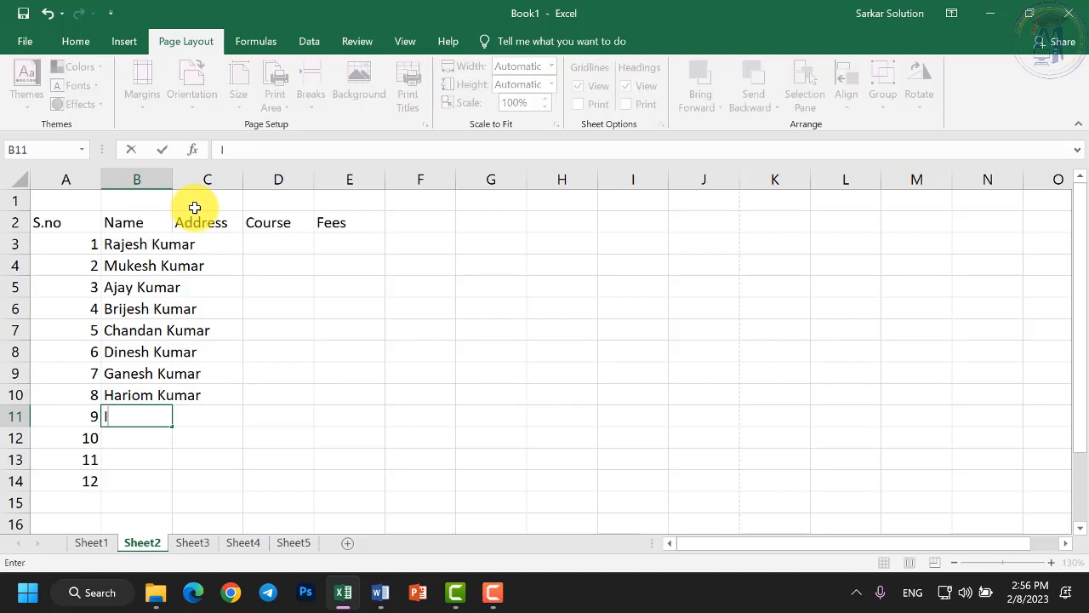
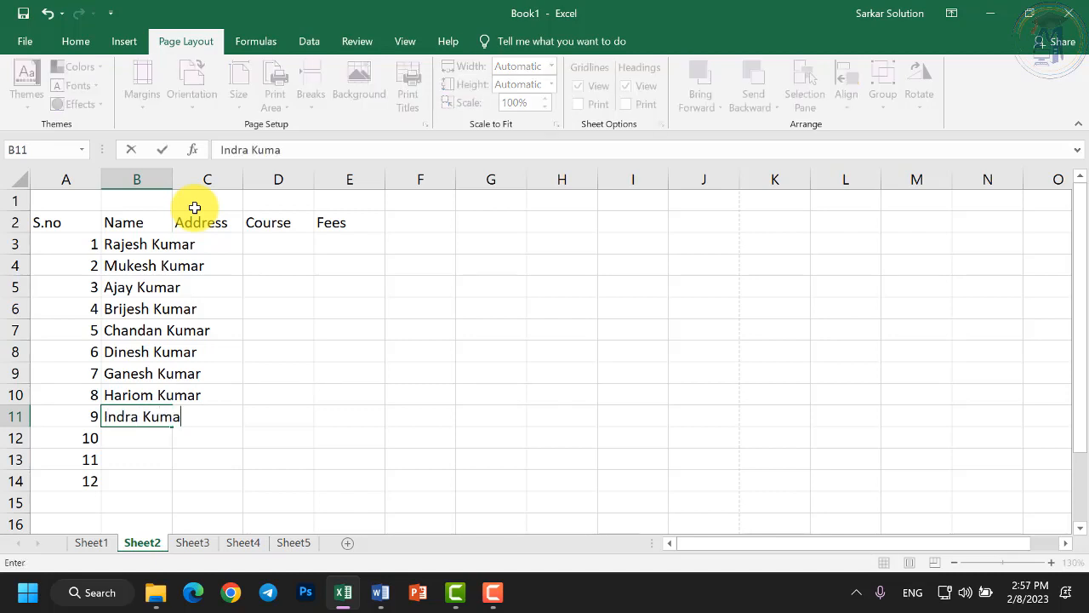
key("Return")
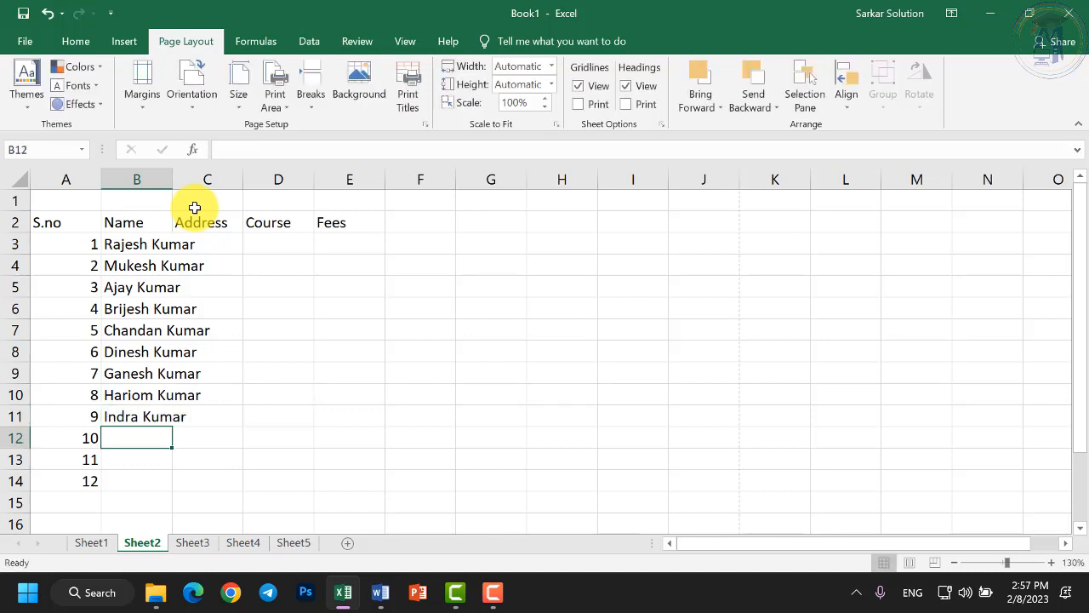
type("Jagdish")
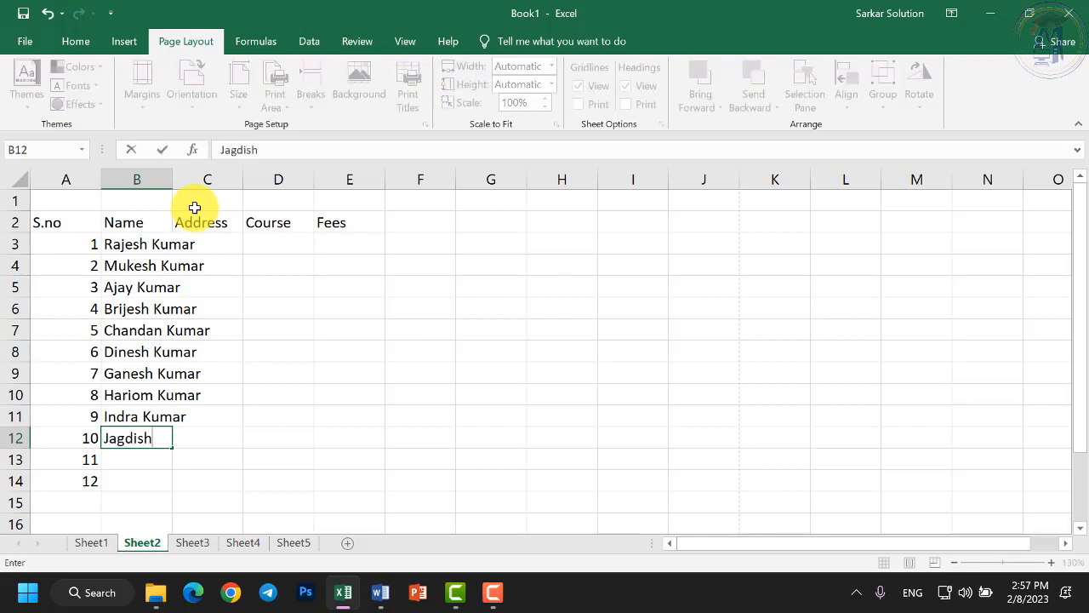
key("Return")
key("Up")
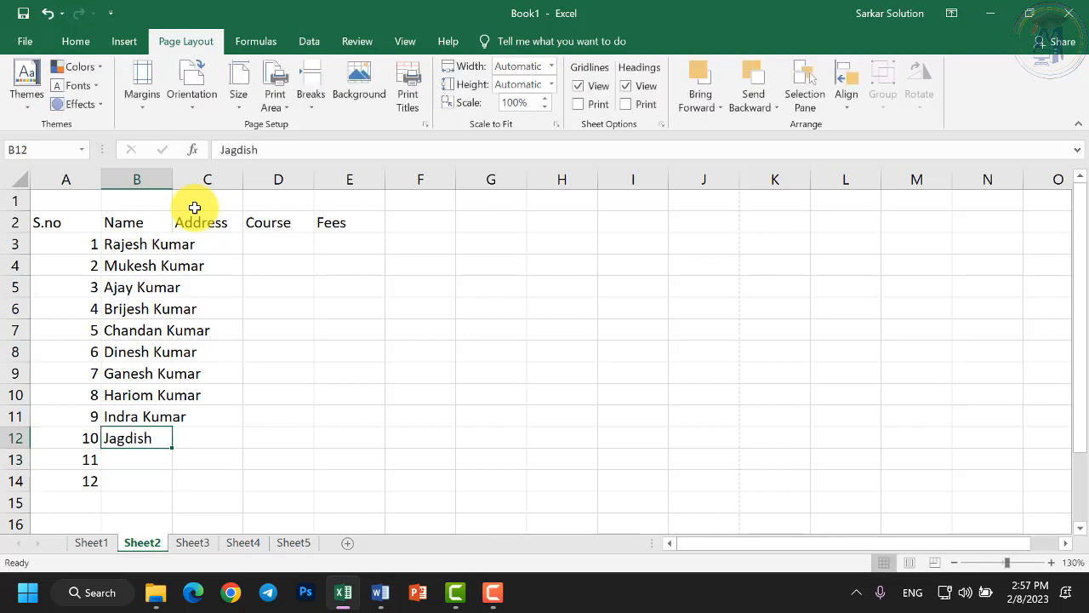
key("Down")
key("Up")
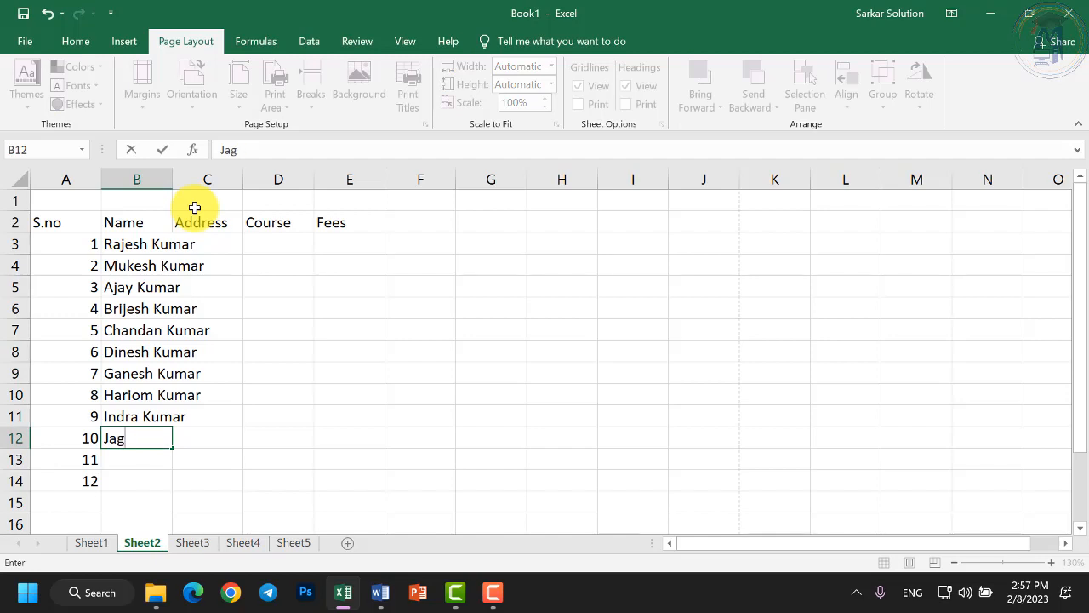
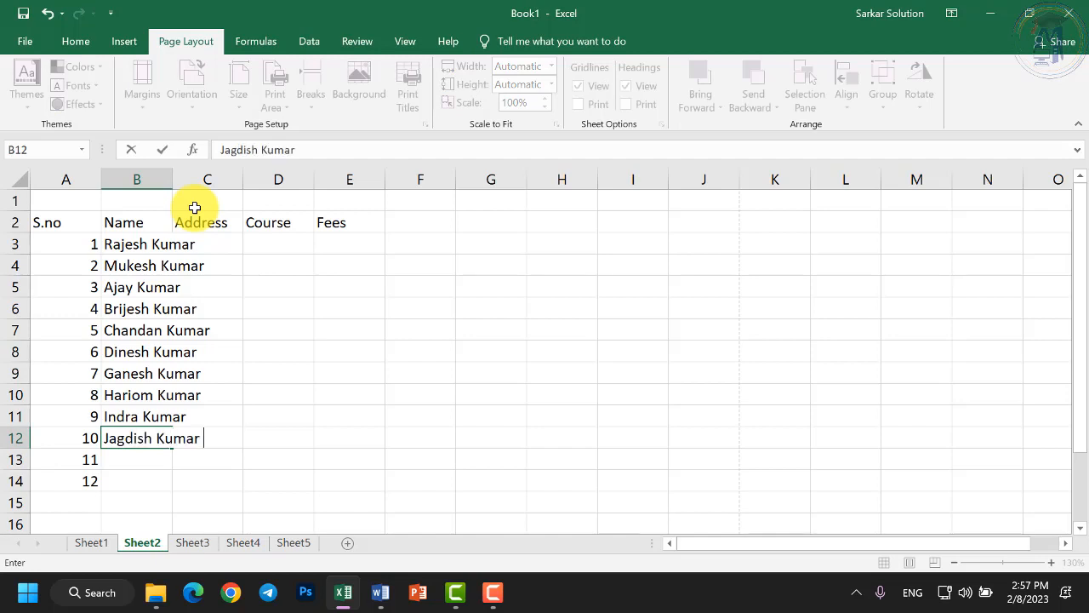
key("Return")
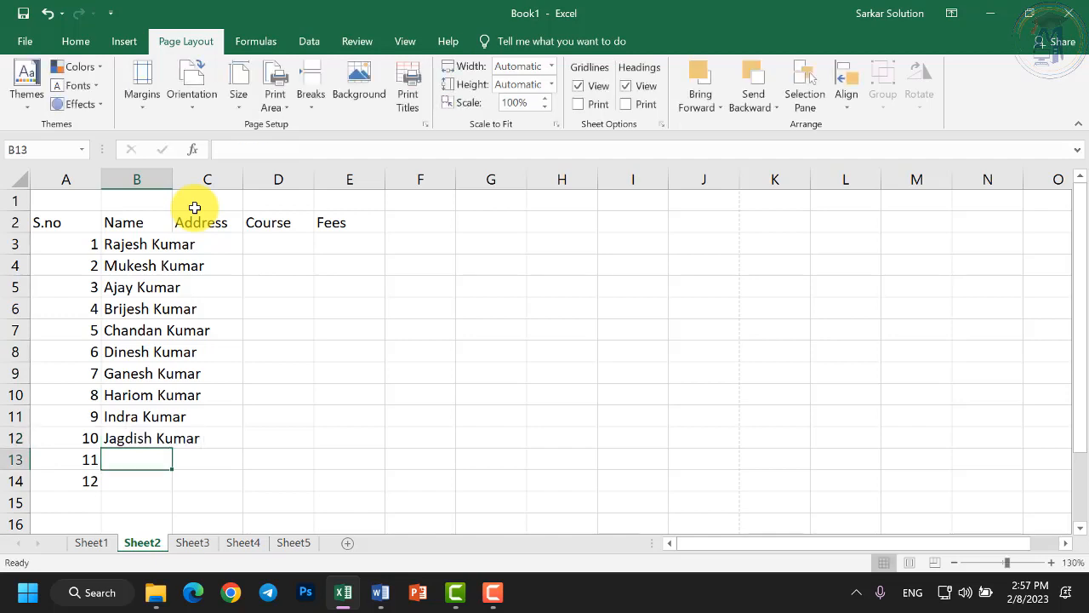
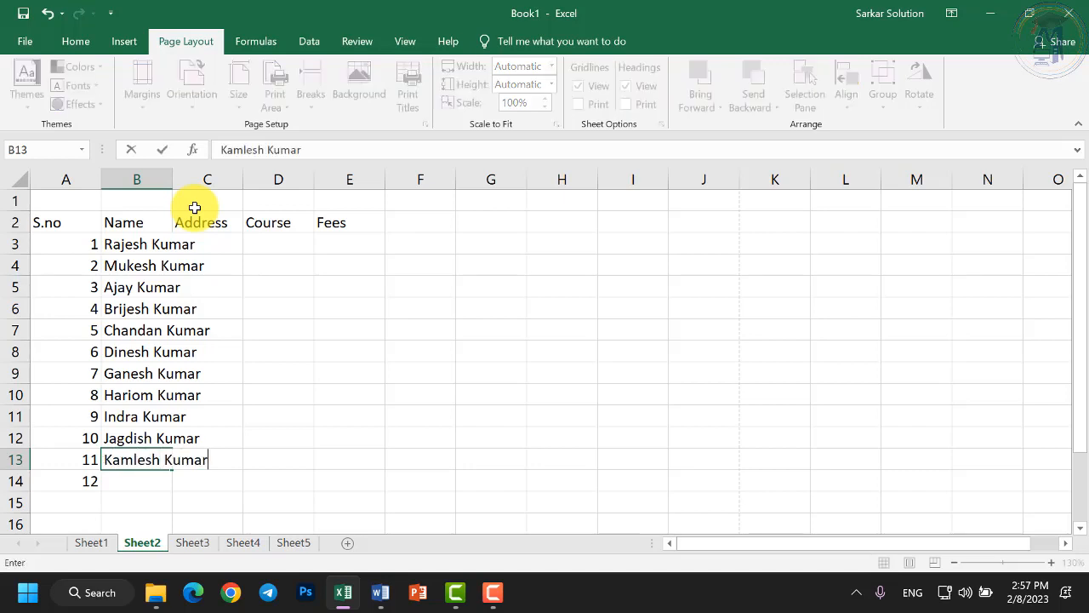
key("Return")
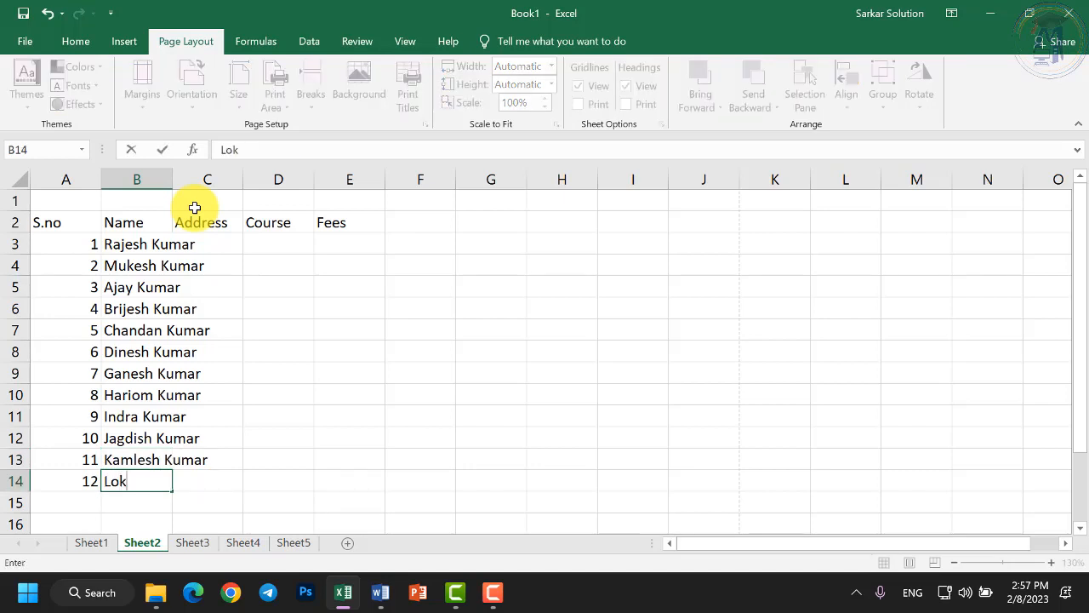
key("Return")
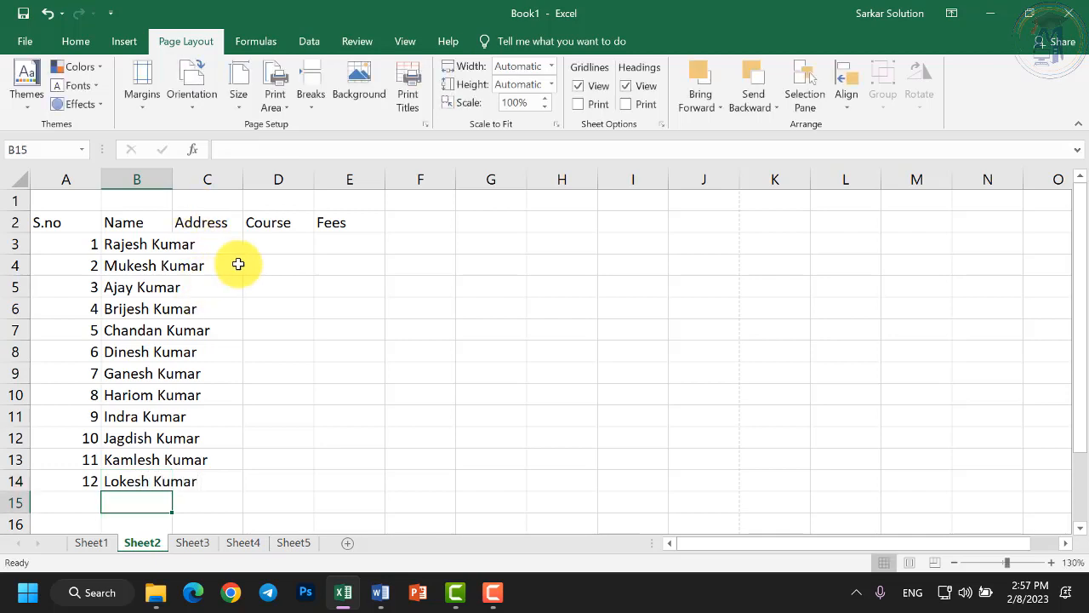
mouse_move(170, 180)
left_mouse_down()
mouse_move(197, 180)
mouse_move(171, 179)
left_mouse_up()
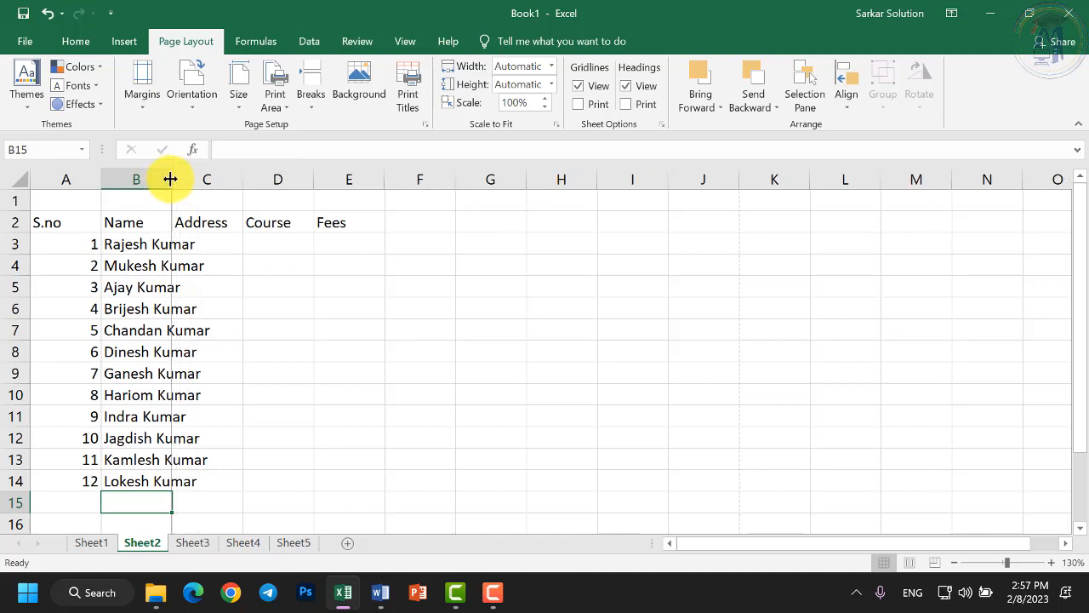
left_click(225, 244)
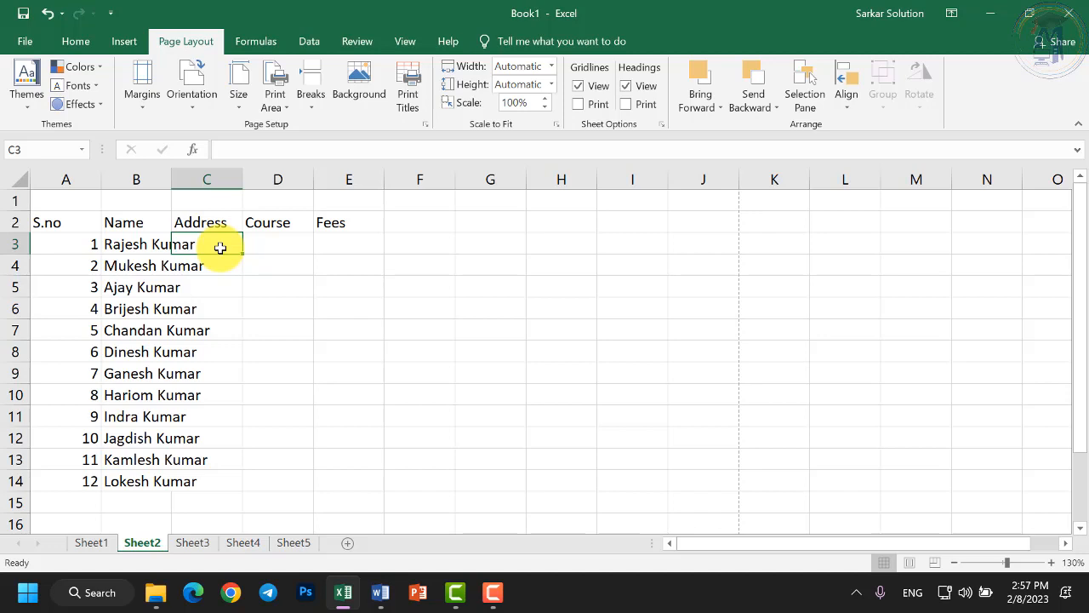
Type the student's sample postal address into C3.
type("H")
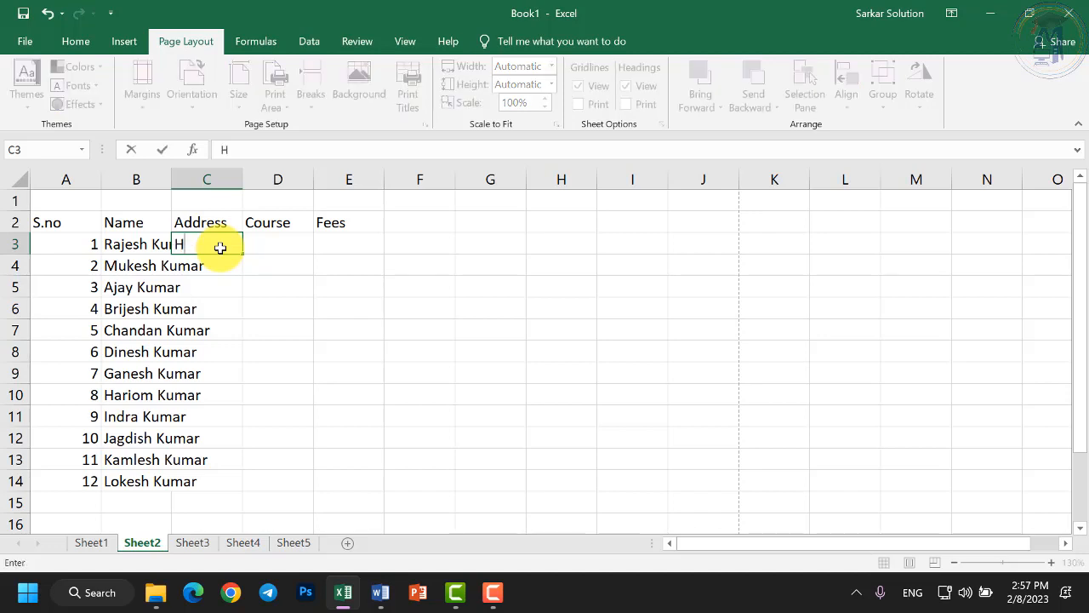
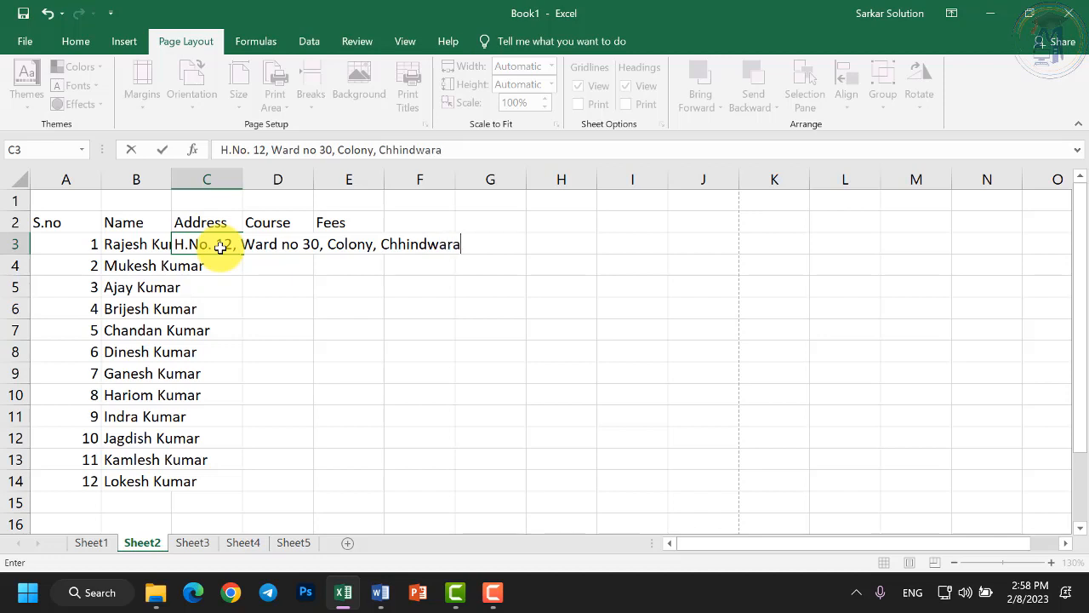
key("Return")
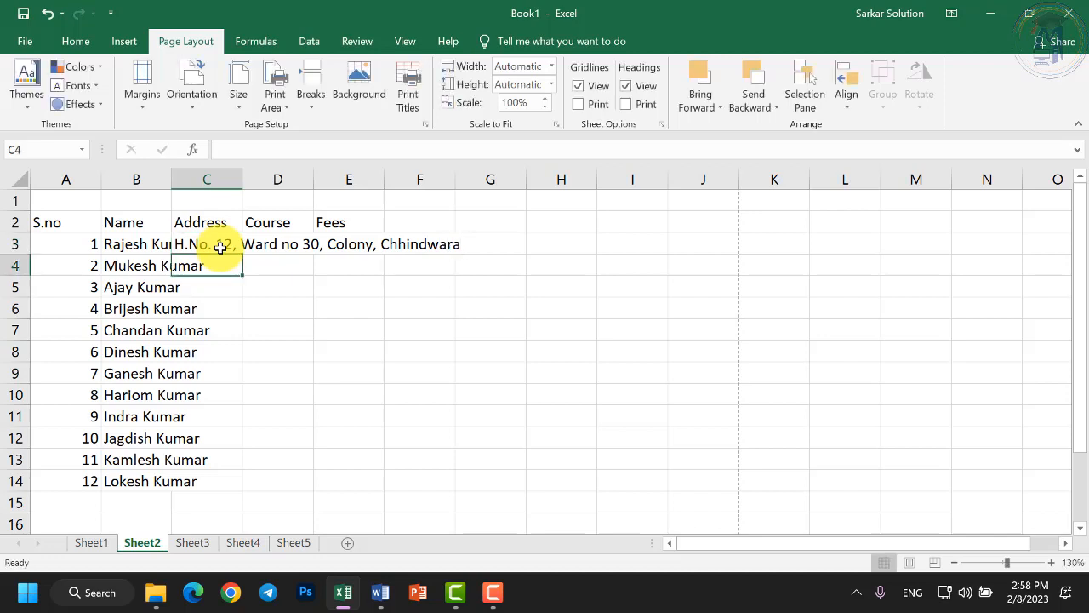
AutoComplete the same address into C4, fill it down to C14, and check the entries.
left_click(206, 244)
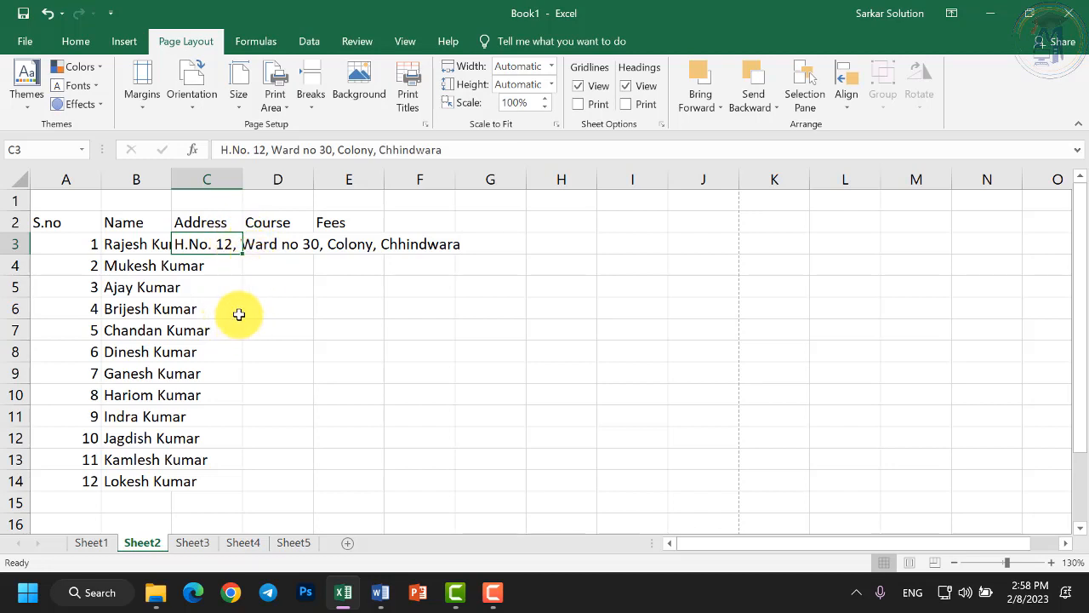
left_click(221, 260)
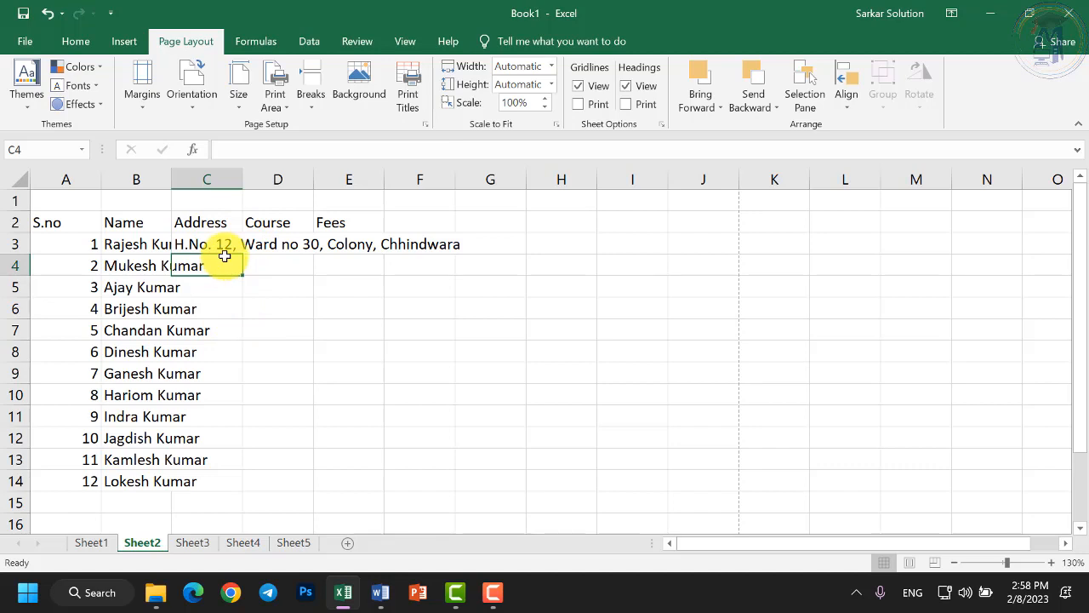
type("H")
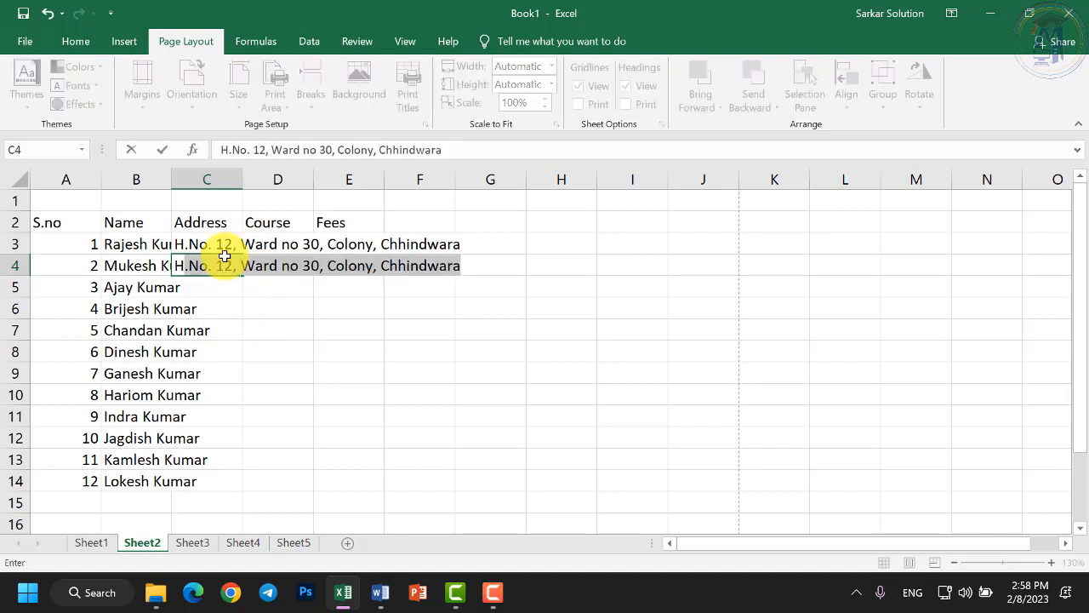
key("Return")
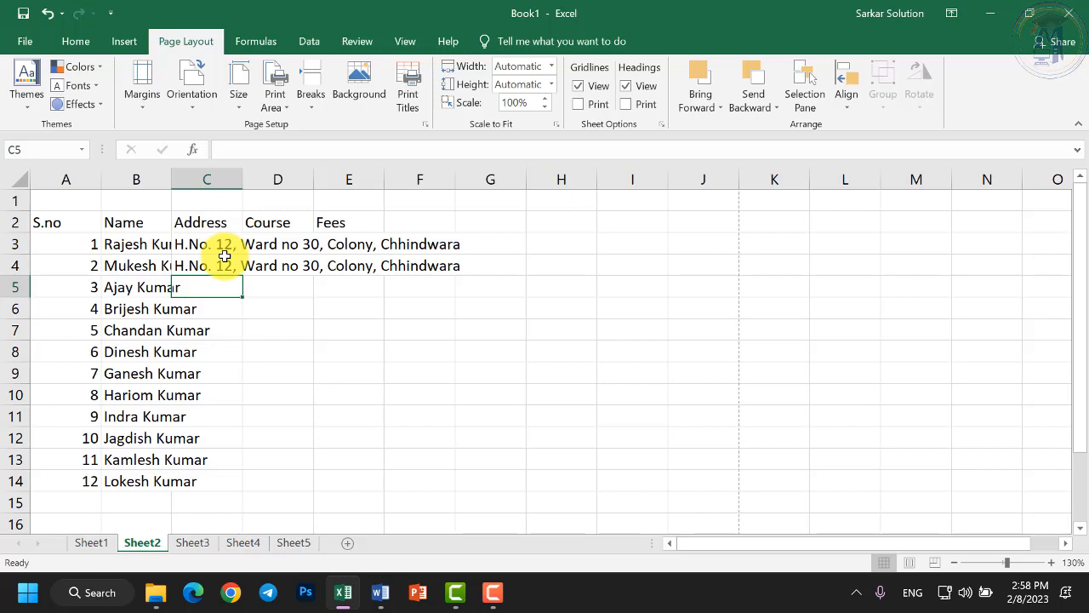
left_click(226, 266)
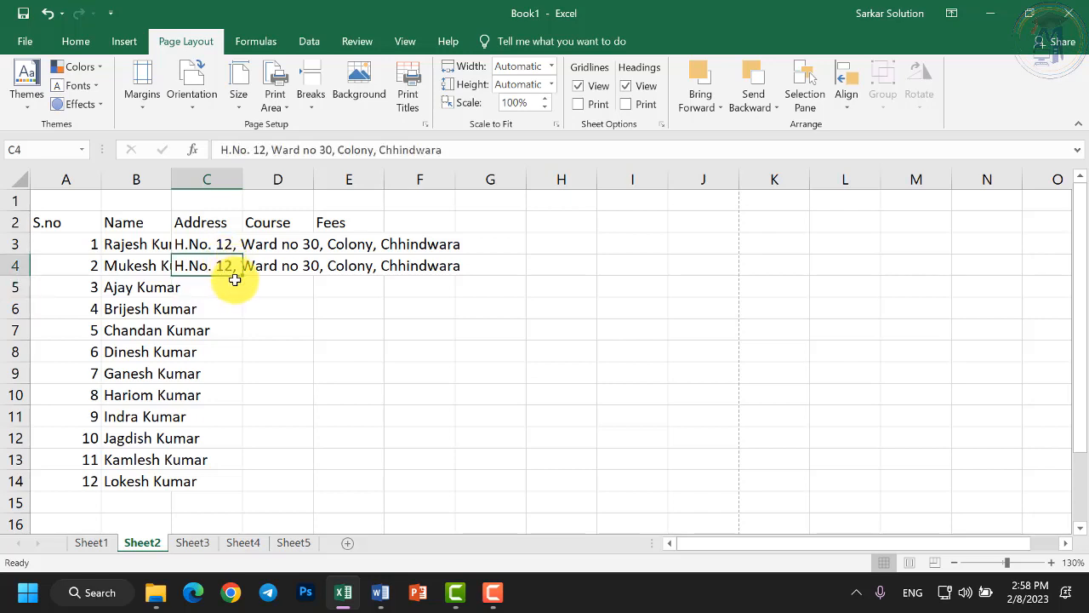
left_click_drag(243, 275, 260, 488)
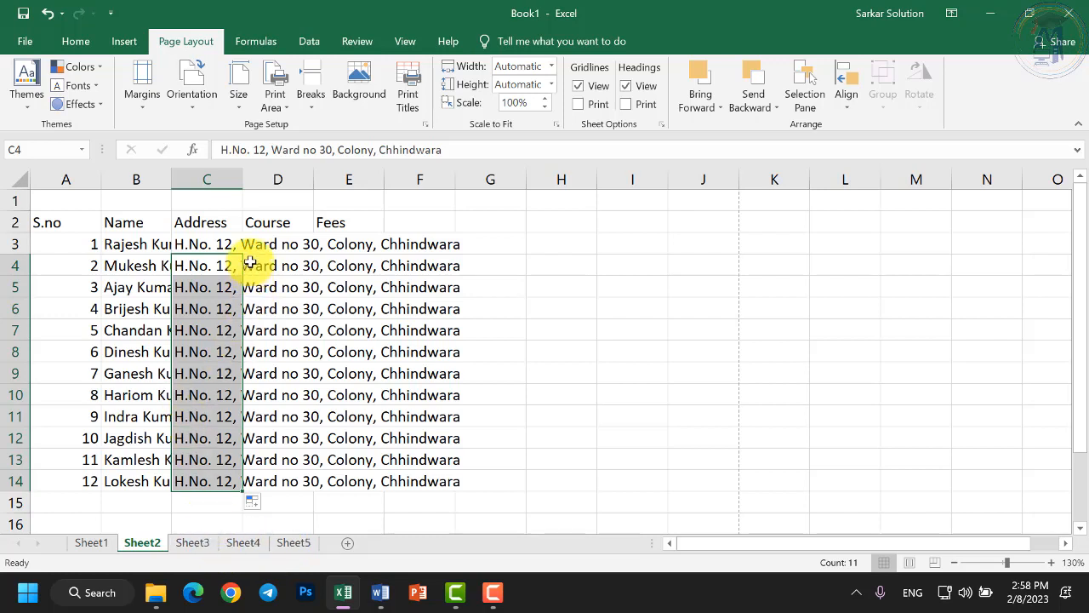
left_click(211, 246)
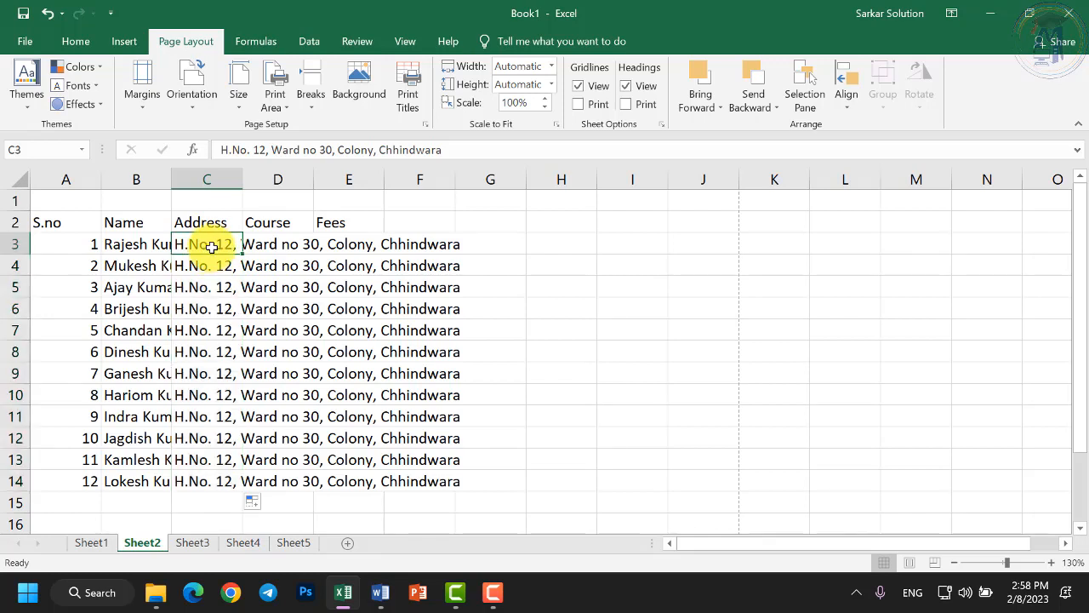
left_click(275, 248)
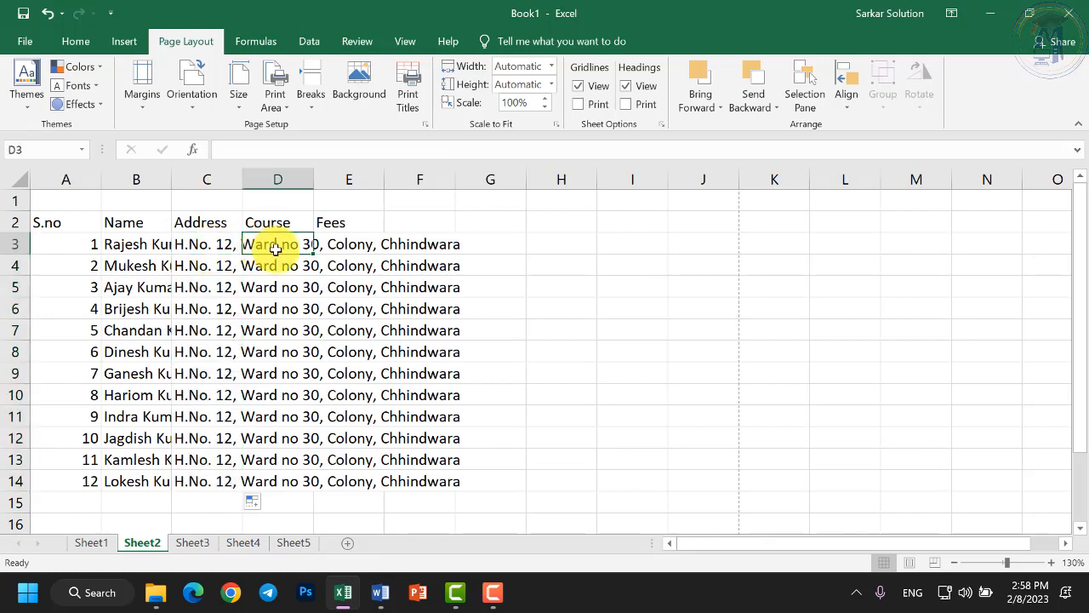
left_click(148, 244)
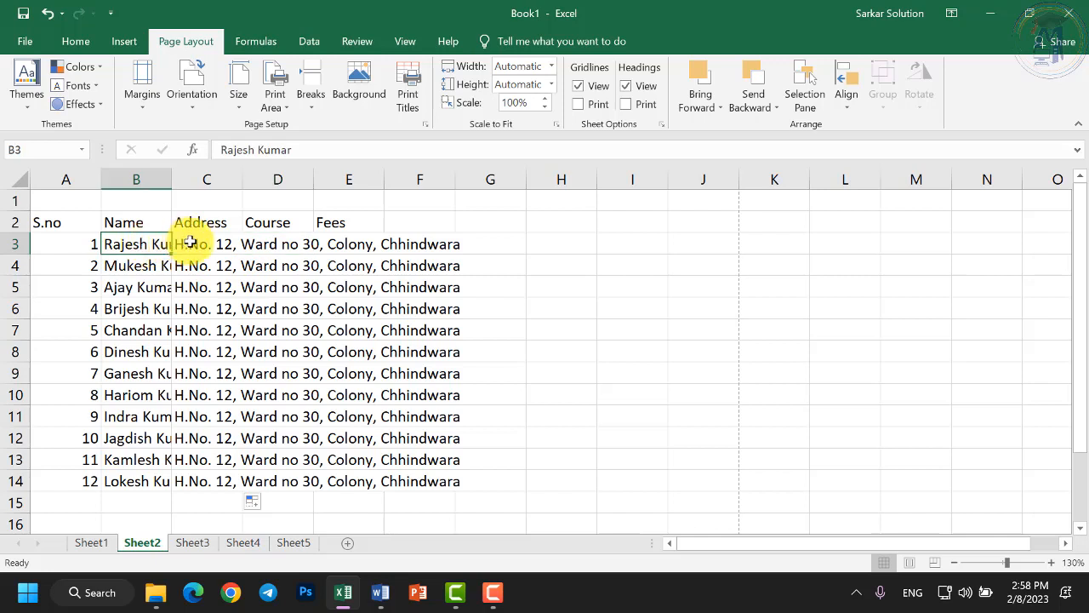
left_click(190, 244)
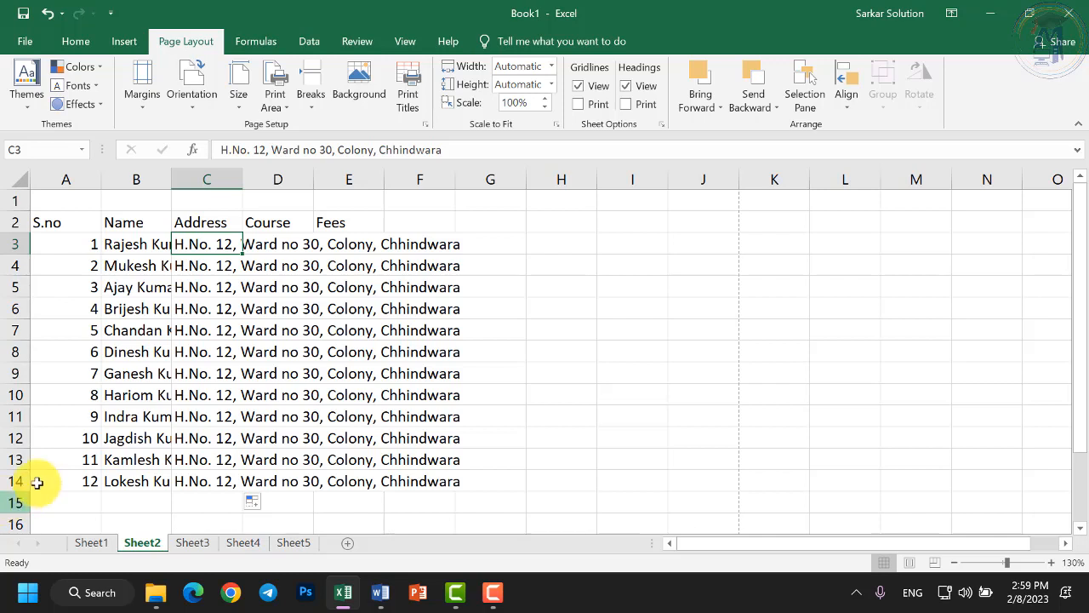
Enter PGDCA, DCA, BCA, MCA in D3:D6 and fill the pattern down to D14.
left_click(295, 244)
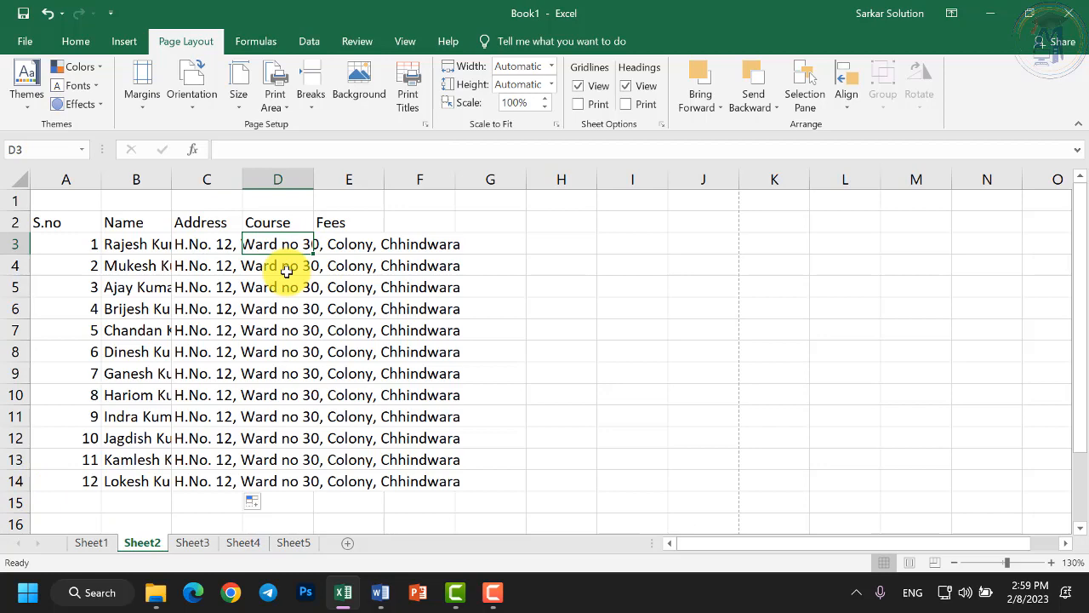
type("PGDCA")
key("Return")
type("DCA")
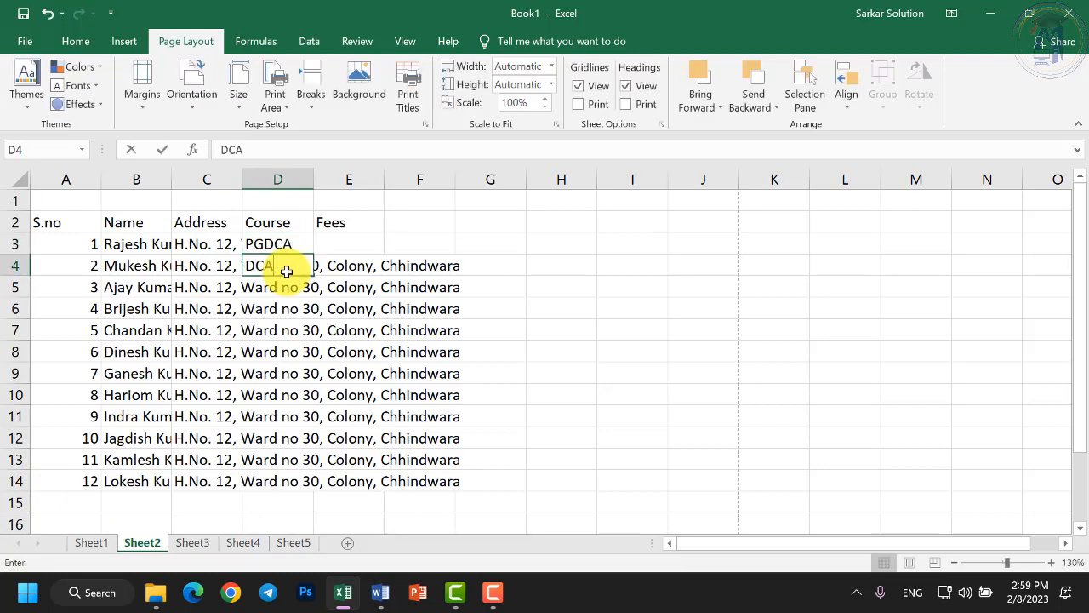
key("Return")
type("BCA")
key("Return")
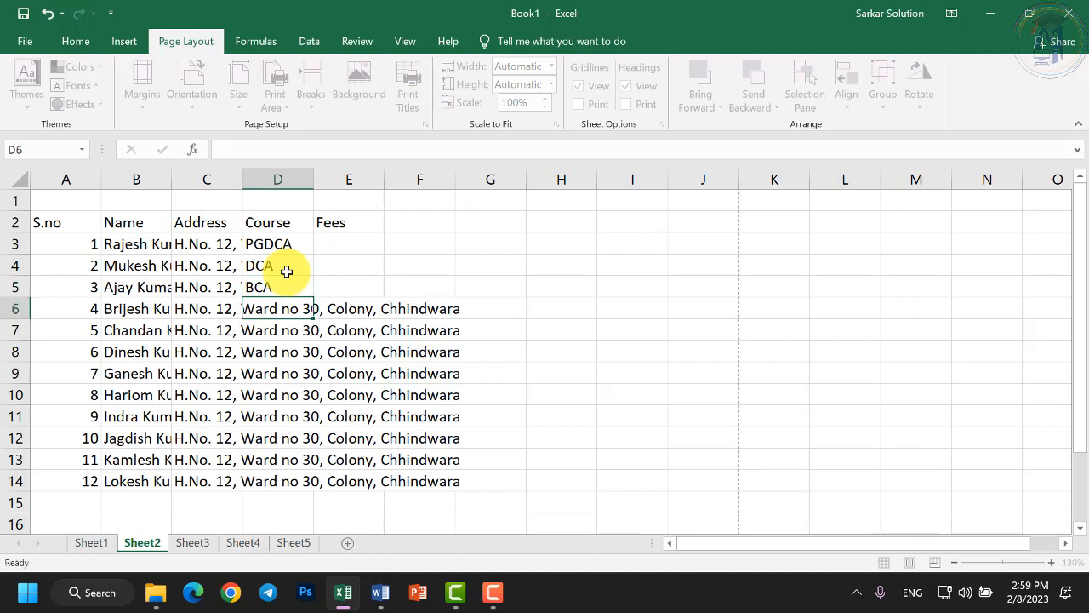
type("MCA")
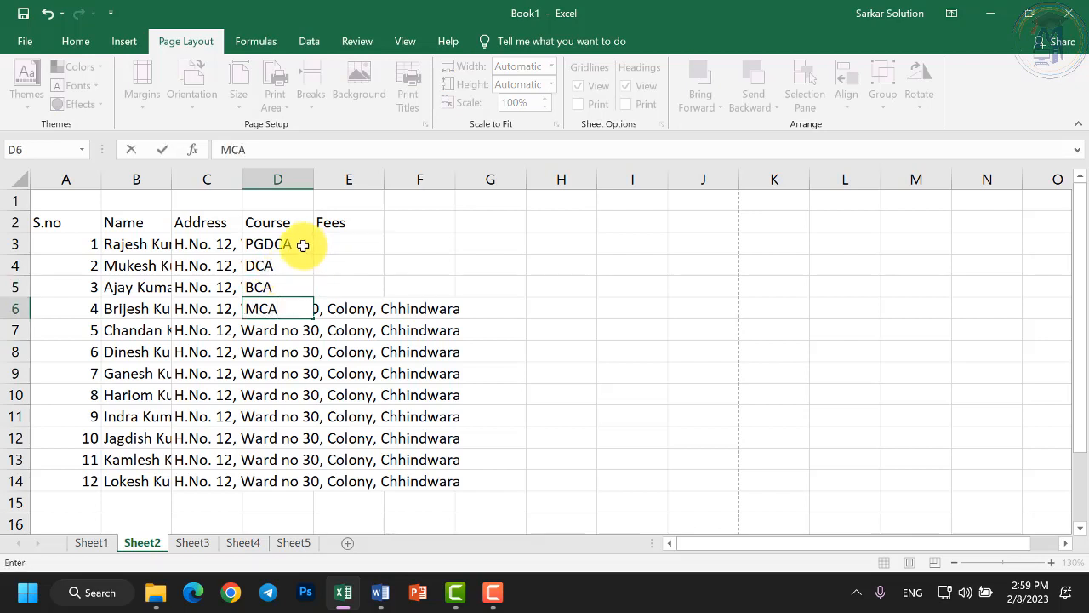
left_click_drag(302, 245, 318, 485)
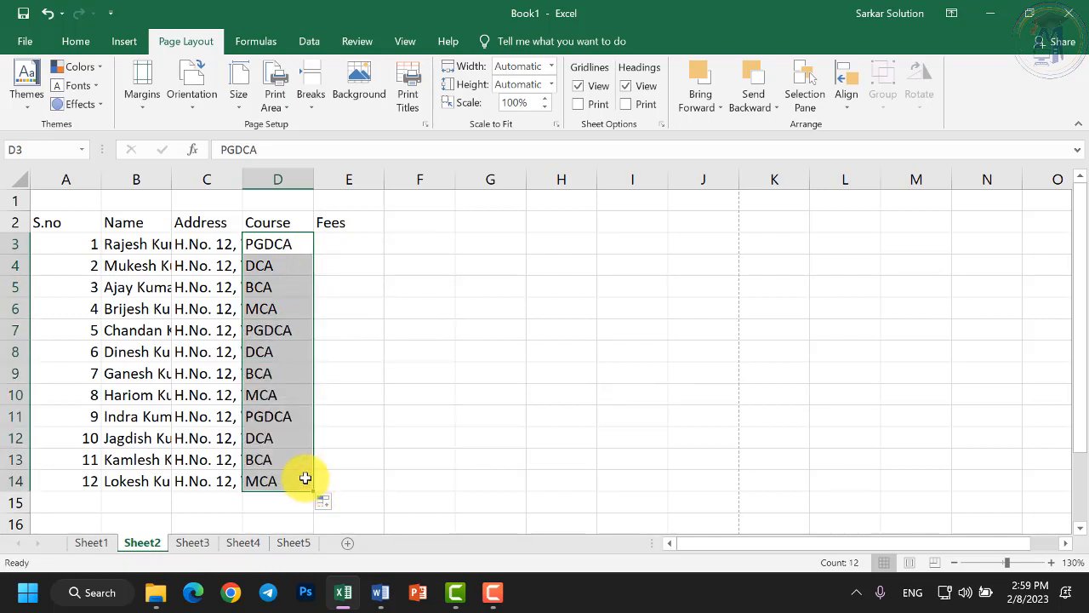
left_click(330, 245)
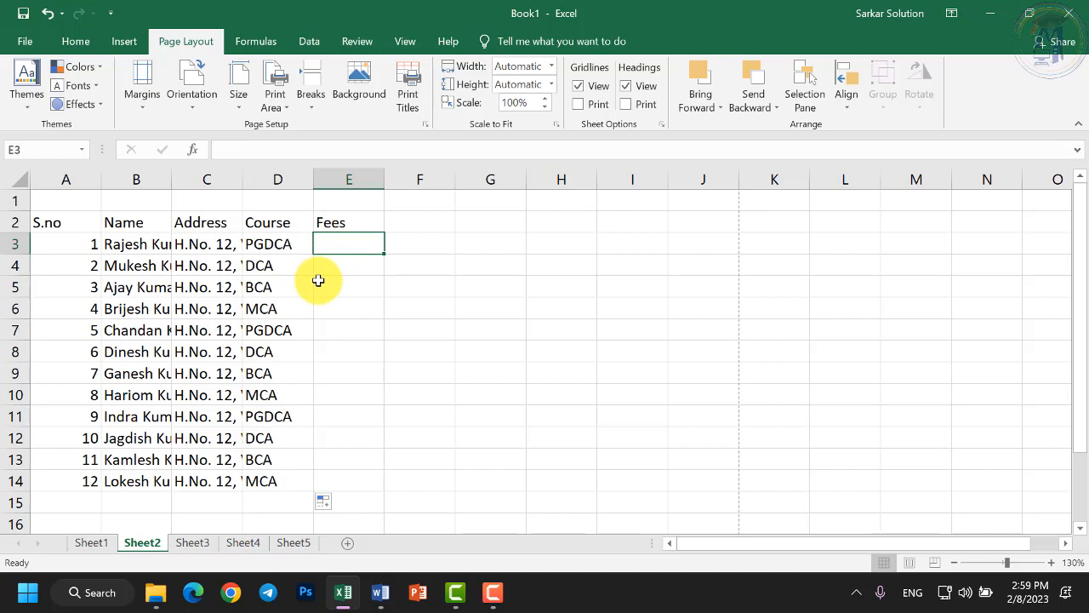
Enter fees 10000, 9000, 12000 and 15000 in E3:E6.
type("10000")
key("Return")
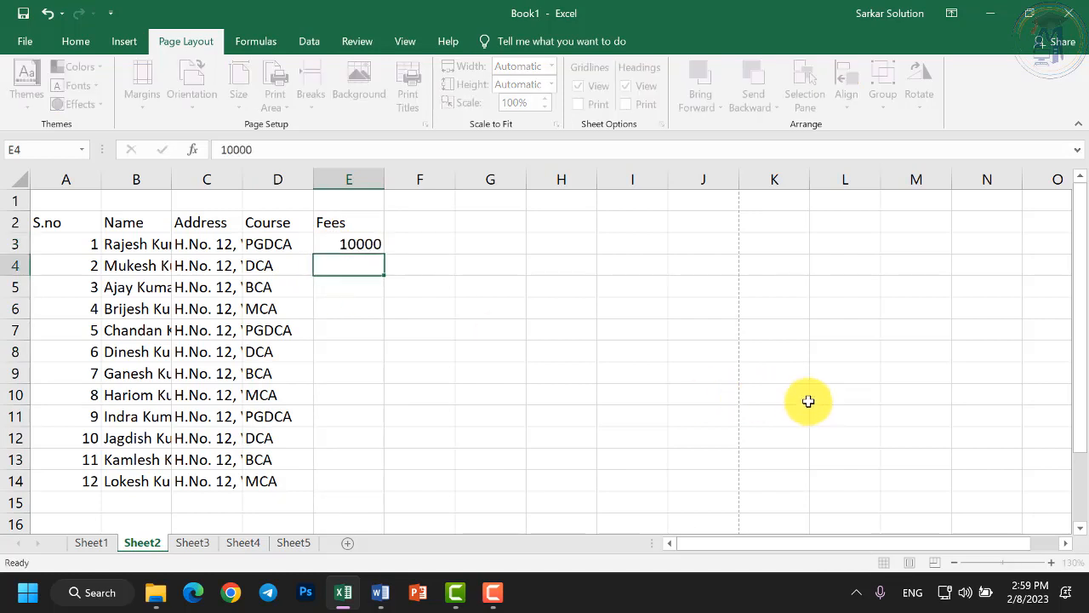
type("9000")
key("Return")
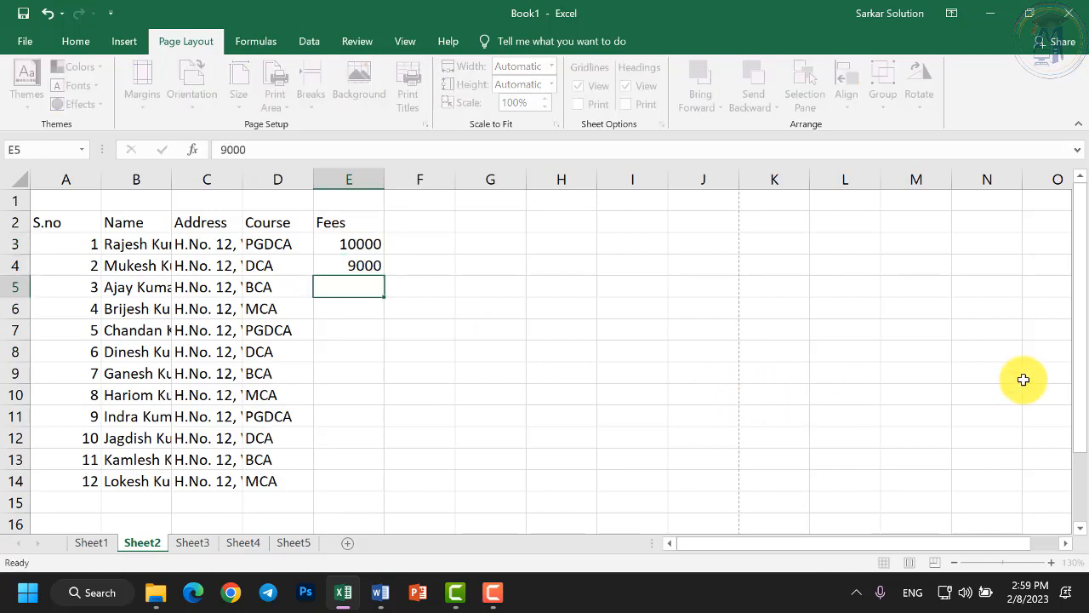
type("12000")
key("Return")
type("15")
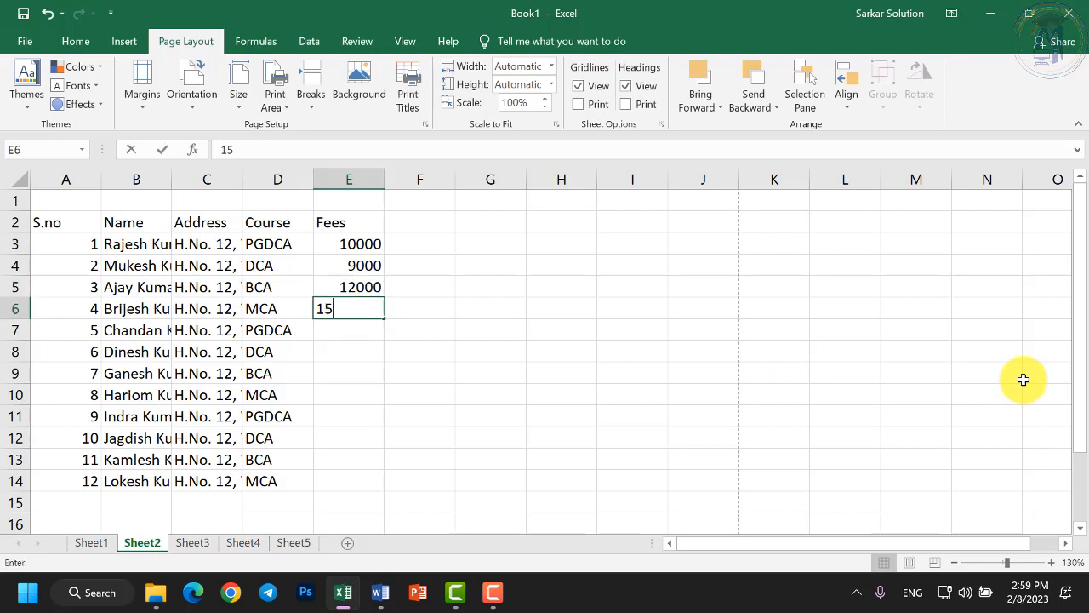
type("000")
key("Return")
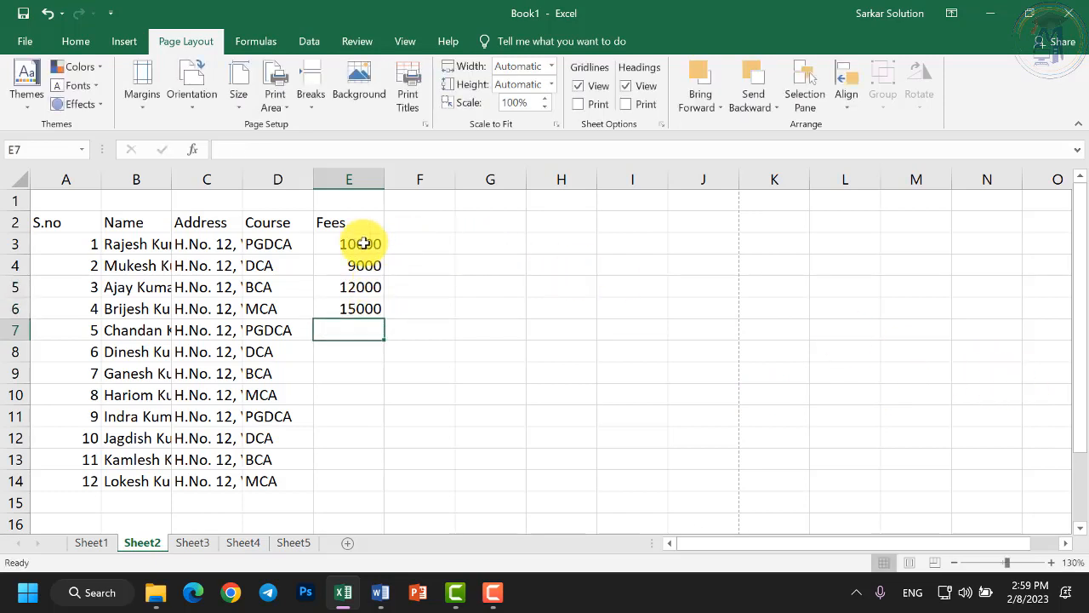
Copy the four fees from E3:E6 and paste them into E7:E10 and E11:E14.
left_click_drag(363, 243, 359, 308)
key("ctrl+c")
left_click(357, 327)
key("ctrl+v")
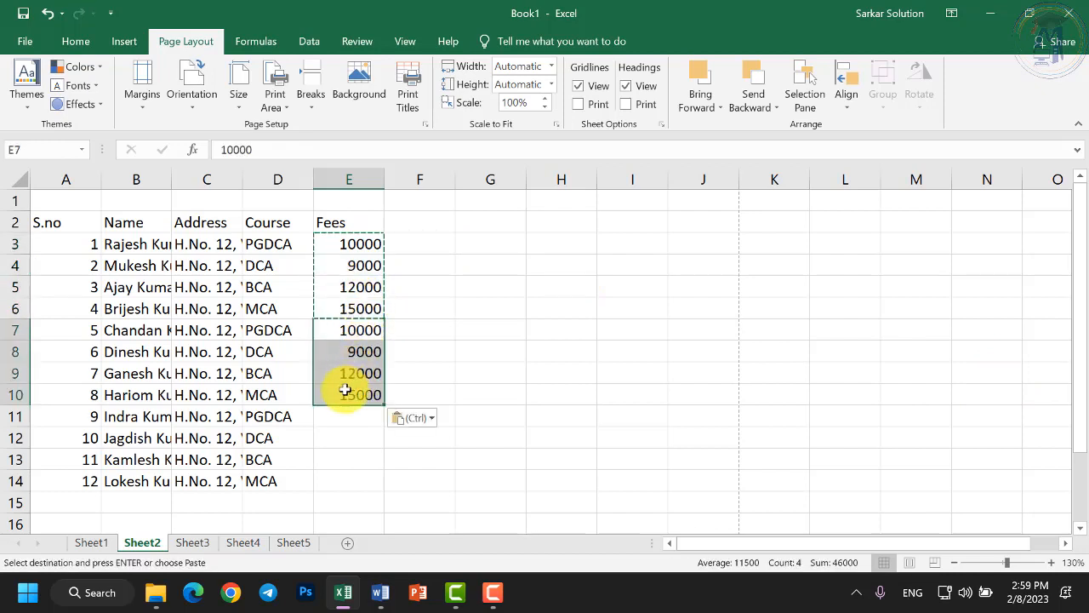
left_click(340, 417)
key("ctrl+v")
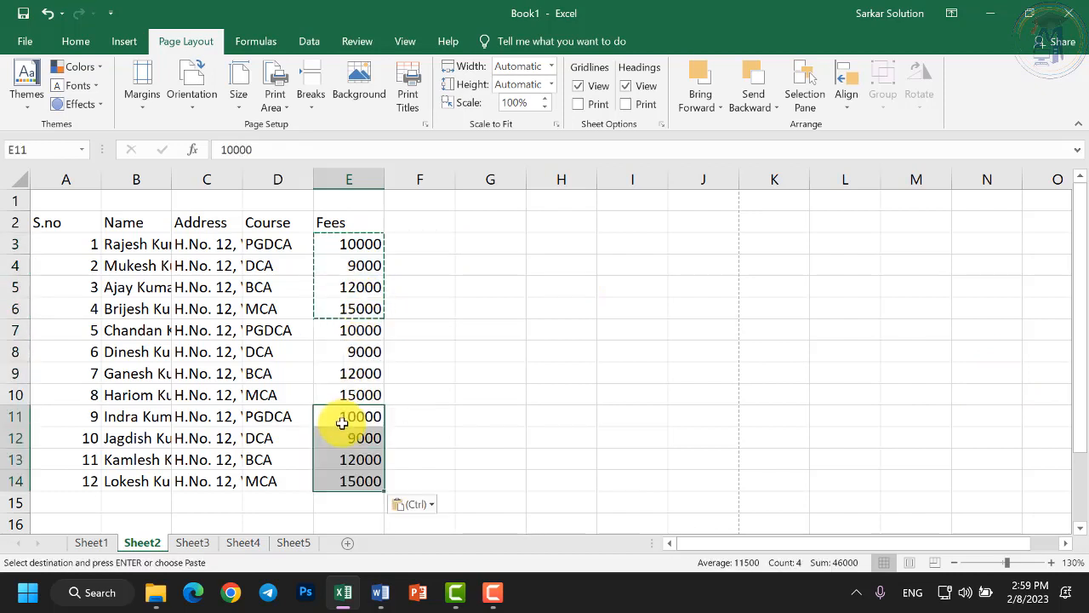
left_click(488, 425)
double_click(425, 369)
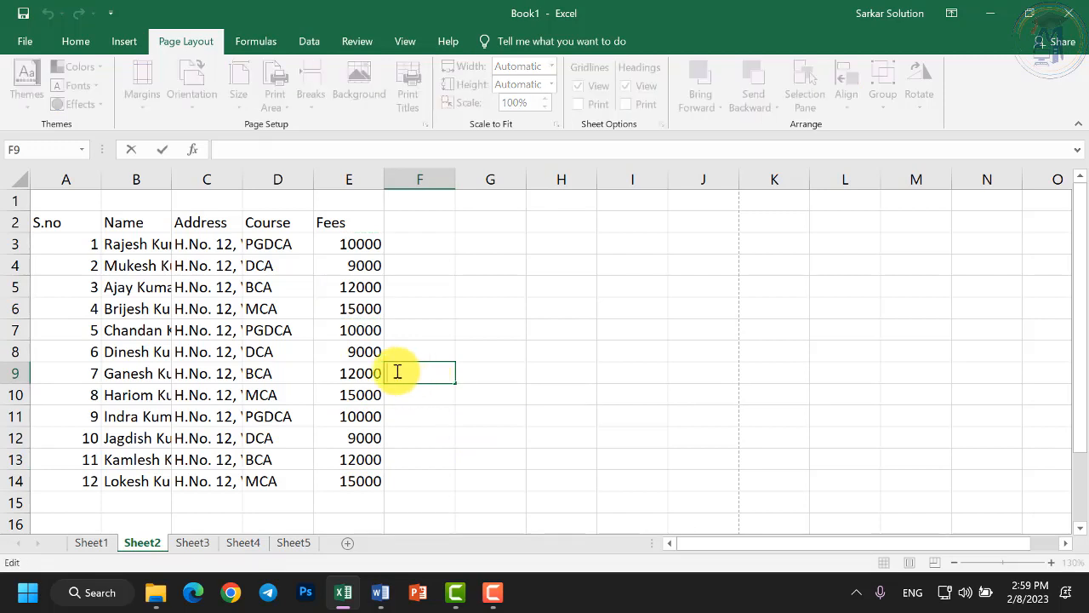
left_click(316, 351)
left_click(138, 264)
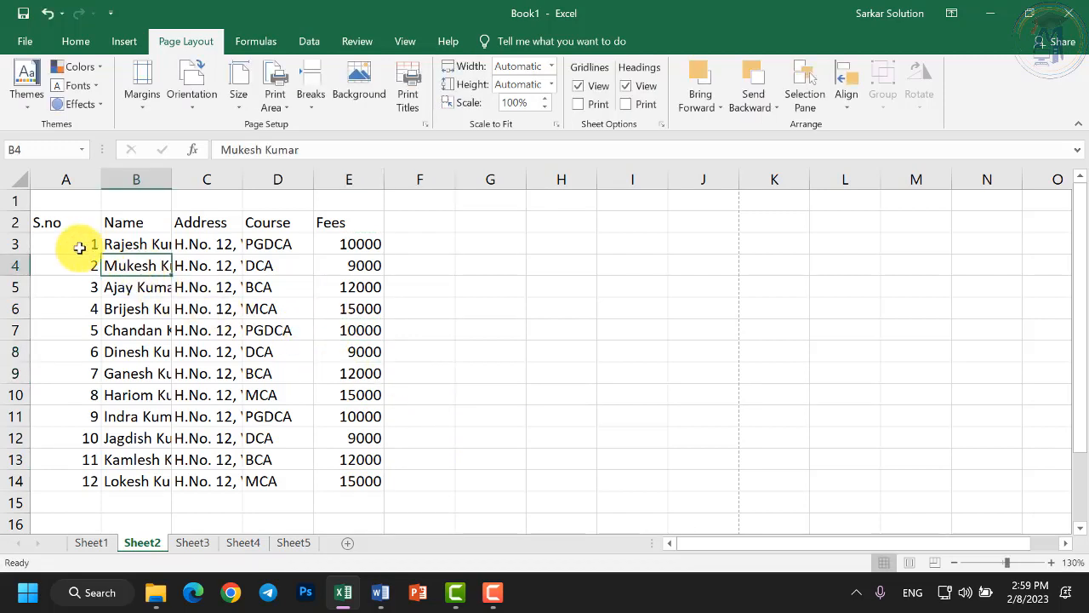
Narrow column A so it just fits the S.no serial numbers.
left_click(76, 245)
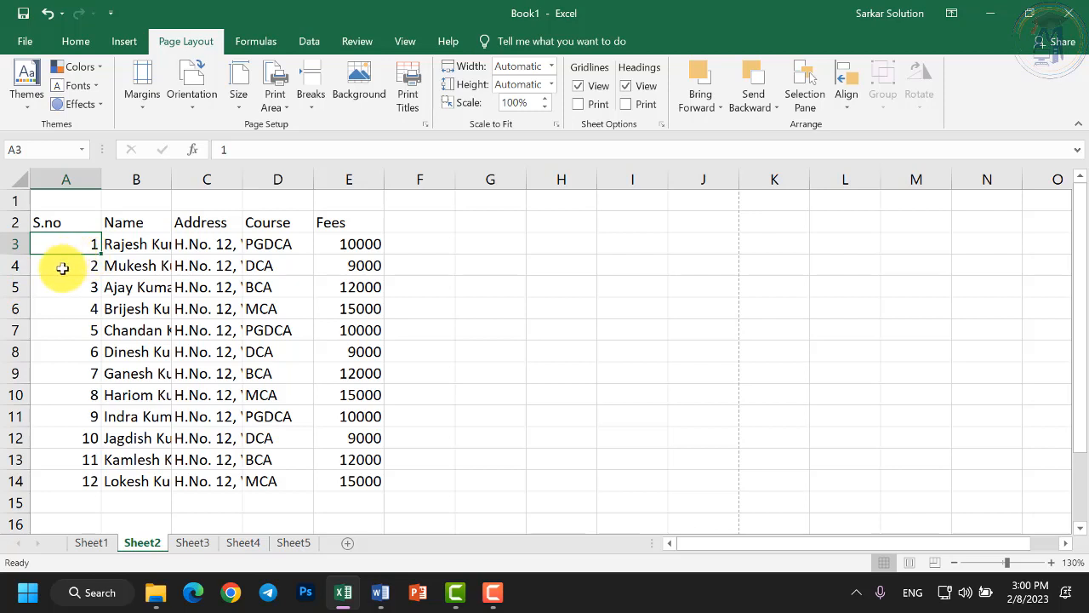
left_click(76, 227)
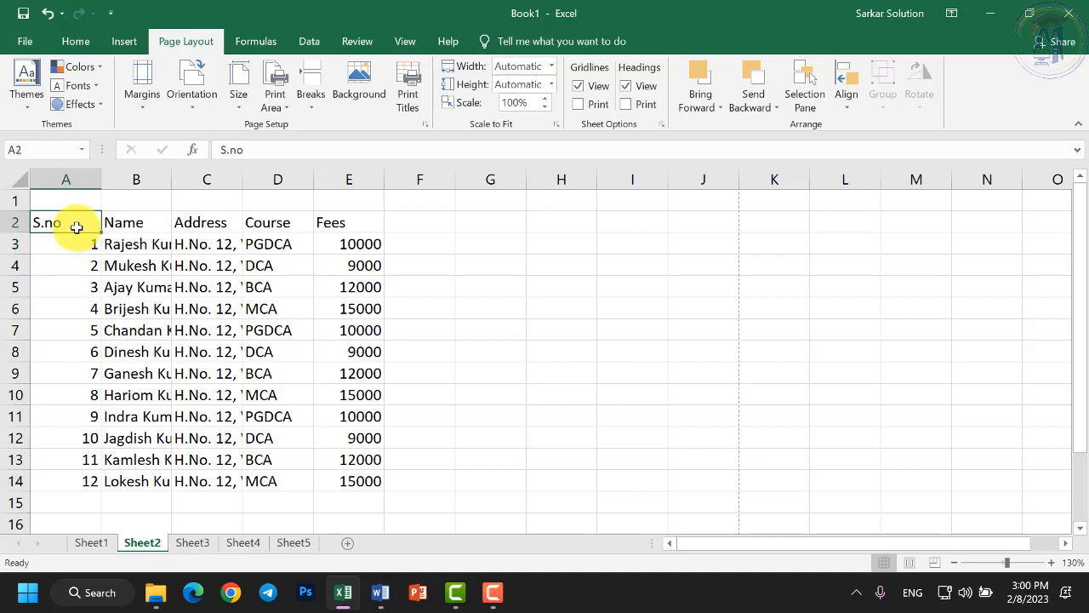
left_click(81, 177)
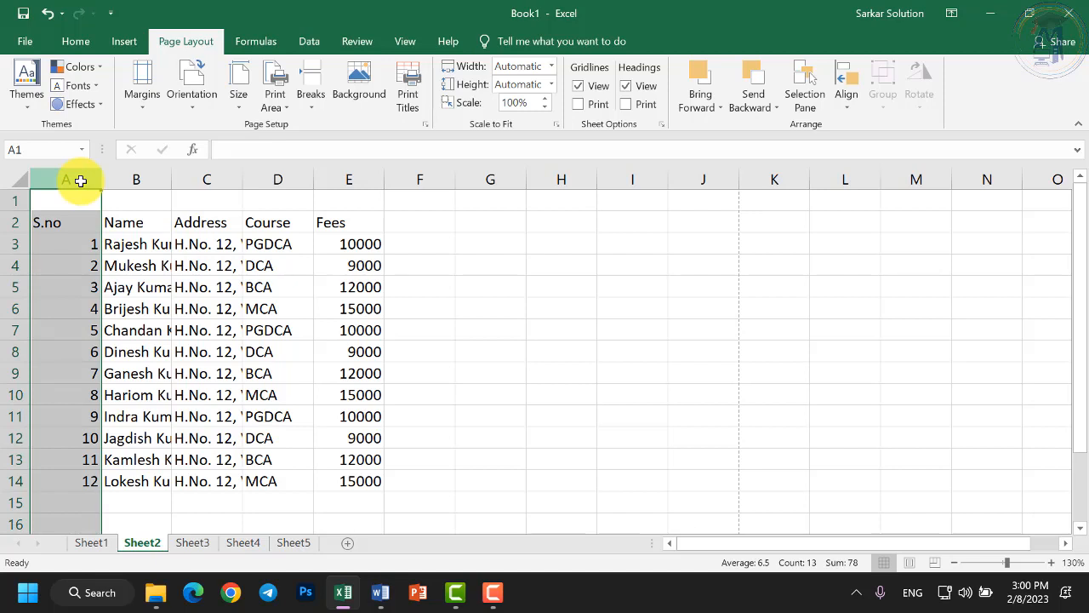
left_click(134, 183)
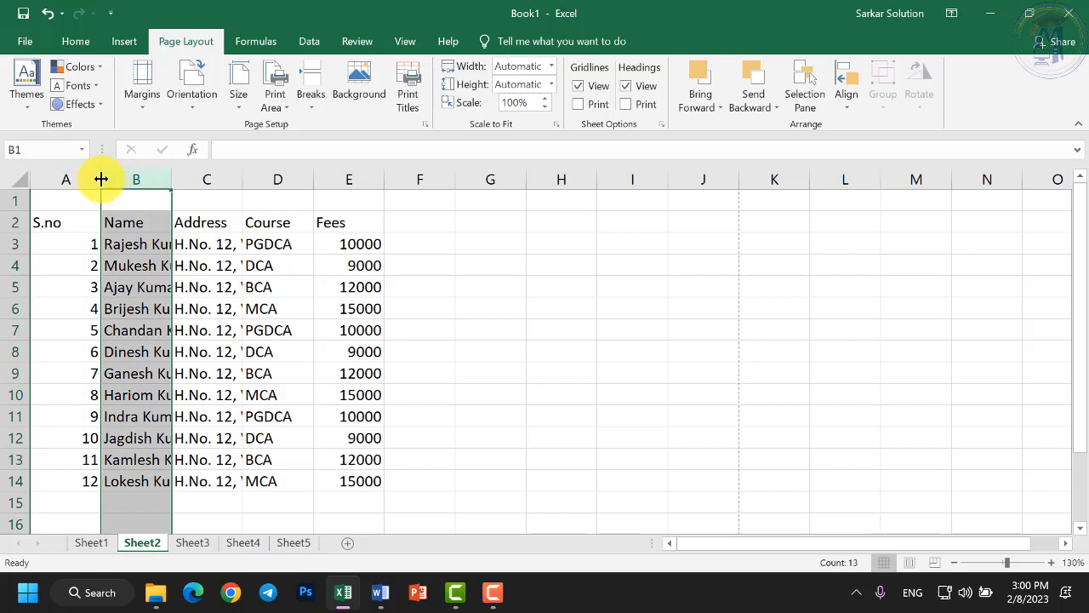
left_click_drag(110, 176, 77, 176)
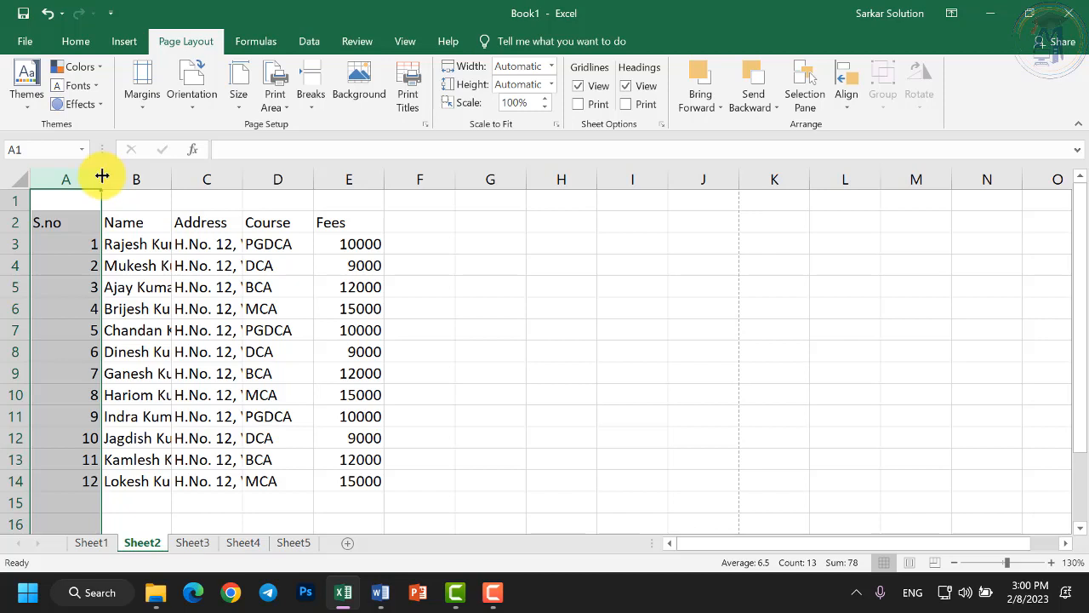
left_click_drag(99, 175, 97, 178)
mouse_move(70, 179)
left_mouse_down()
mouse_move(60, 177)
mouse_move(111, 182)
mouse_move(63, 188)
left_mouse_up()
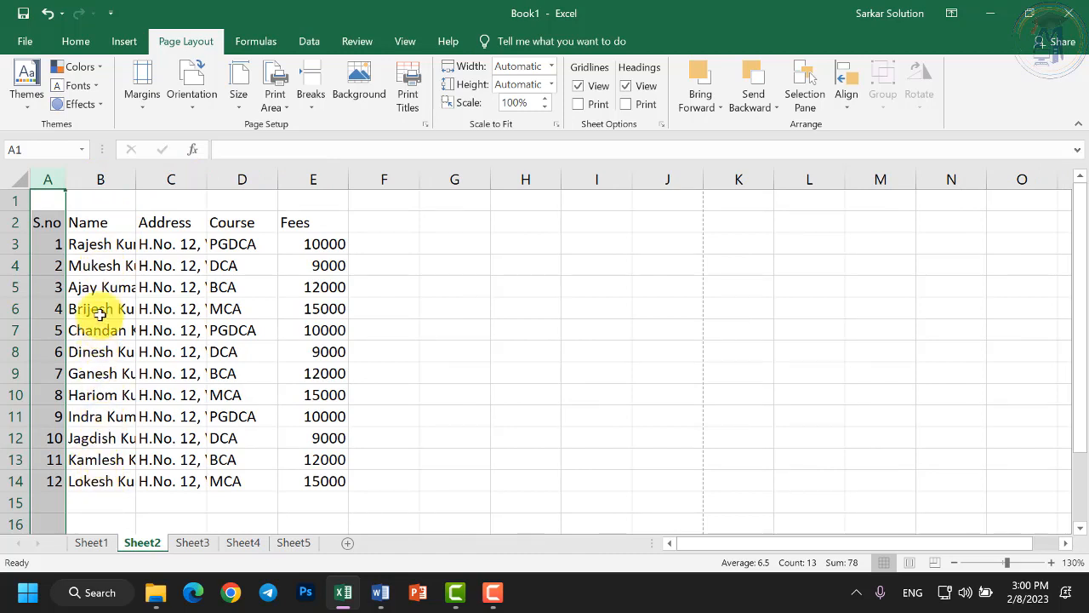
Widen the Name column for full names and the Address column to show most of each address.
left_click_drag(135, 178, 185, 176)
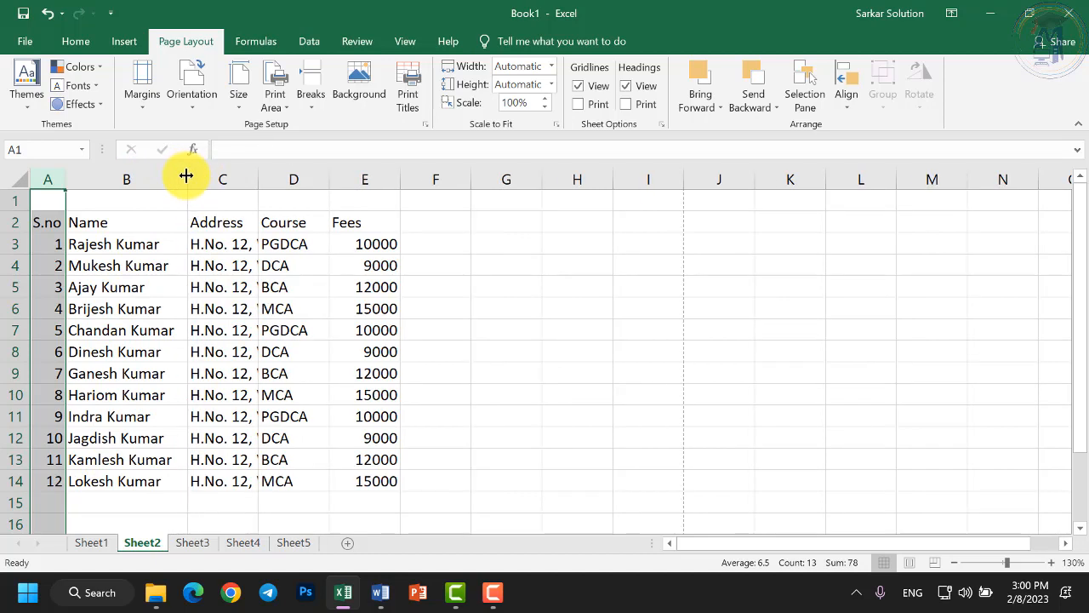
left_click(146, 244)
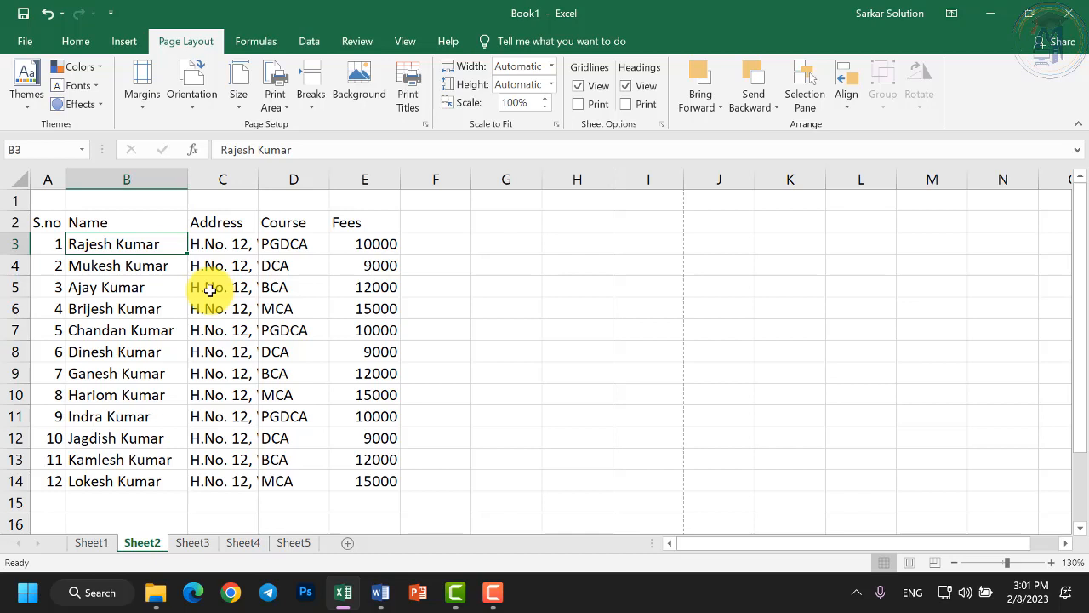
left_click(226, 242)
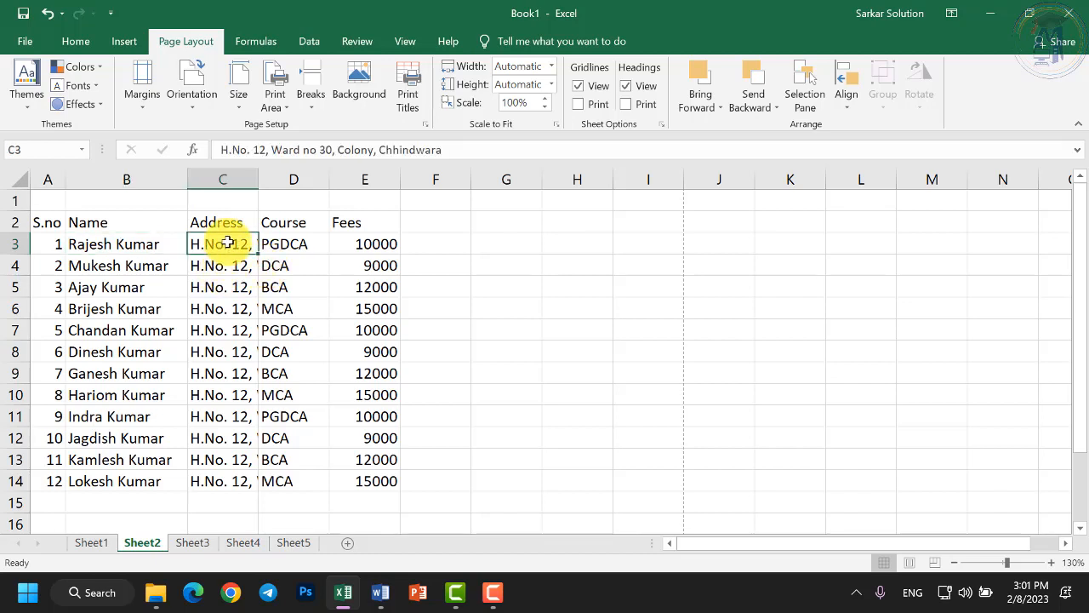
left_click_drag(260, 177, 507, 192)
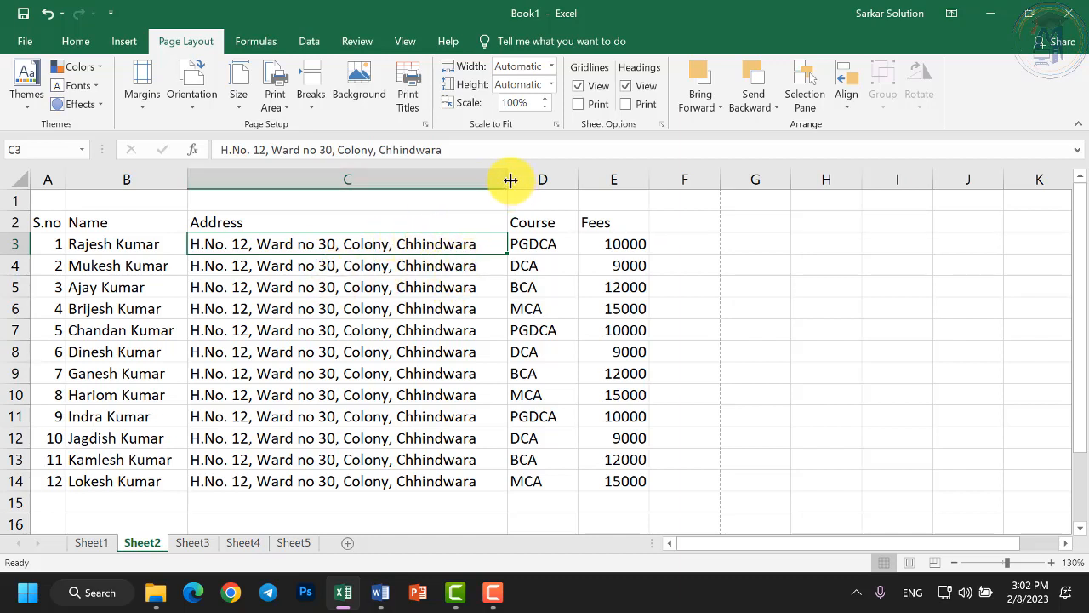
left_click_drag(508, 180, 382, 183)
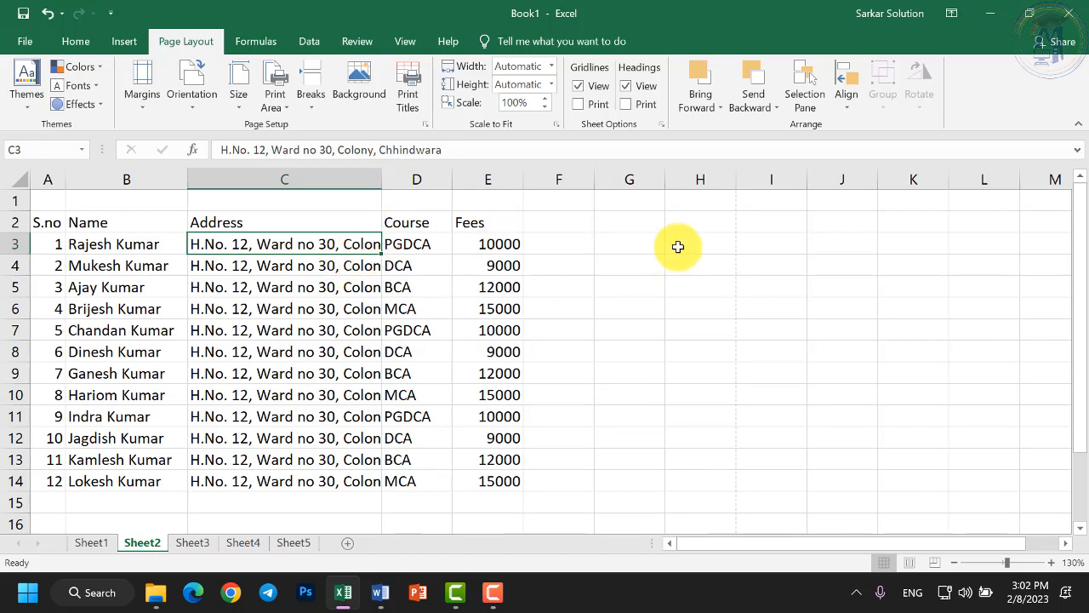
Widen the Course and Fees columns slightly.
left_click(442, 180)
left_click_drag(454, 180, 459, 180)
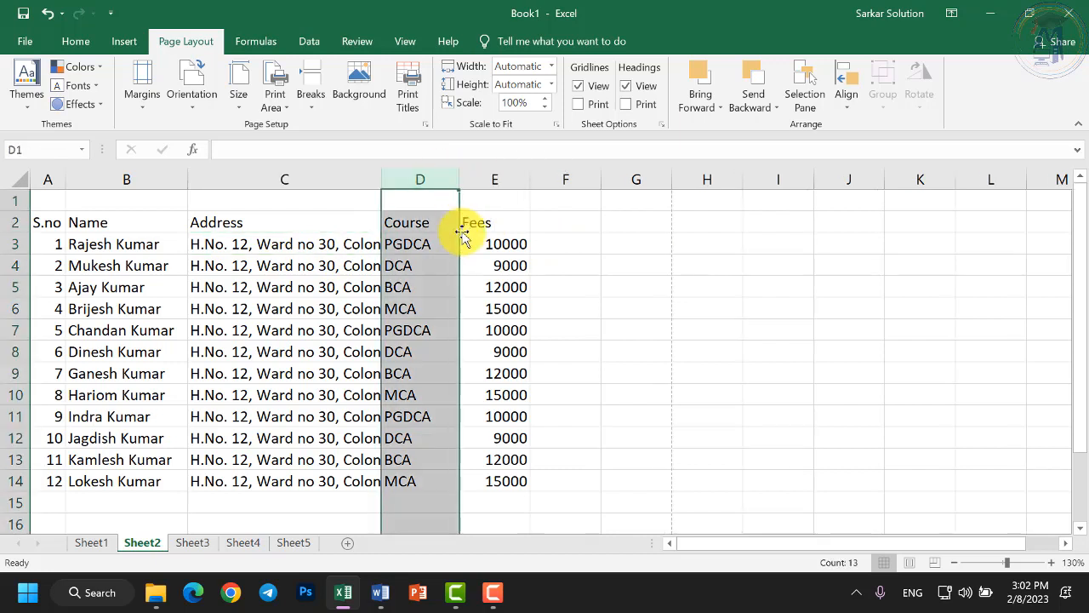
left_click_drag(532, 180, 535, 180)
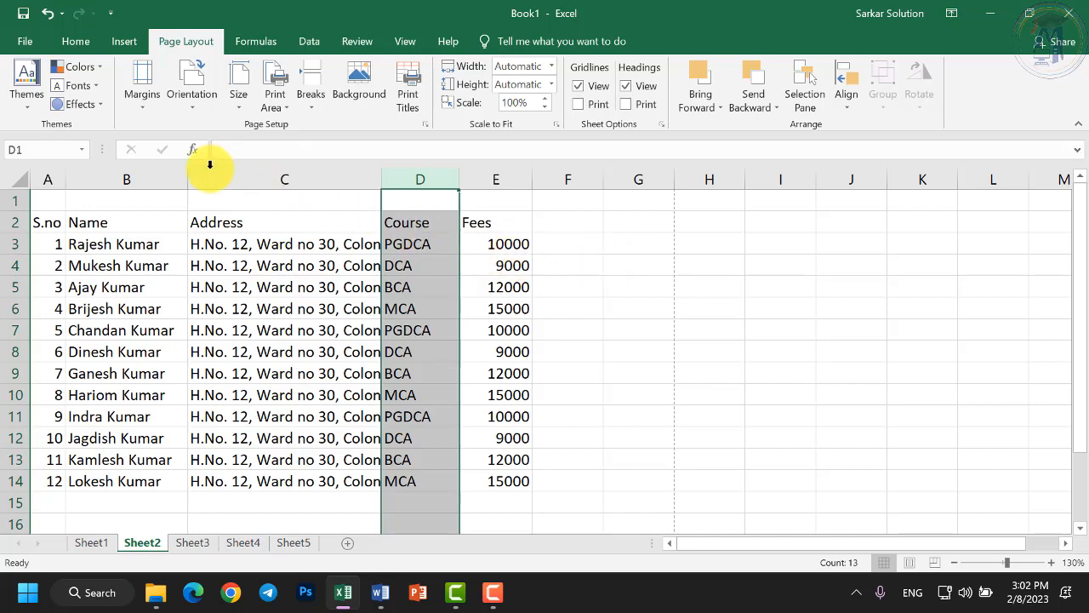
Clear a stray block of empty cells, then select table columns A through E.
left_click(48, 177)
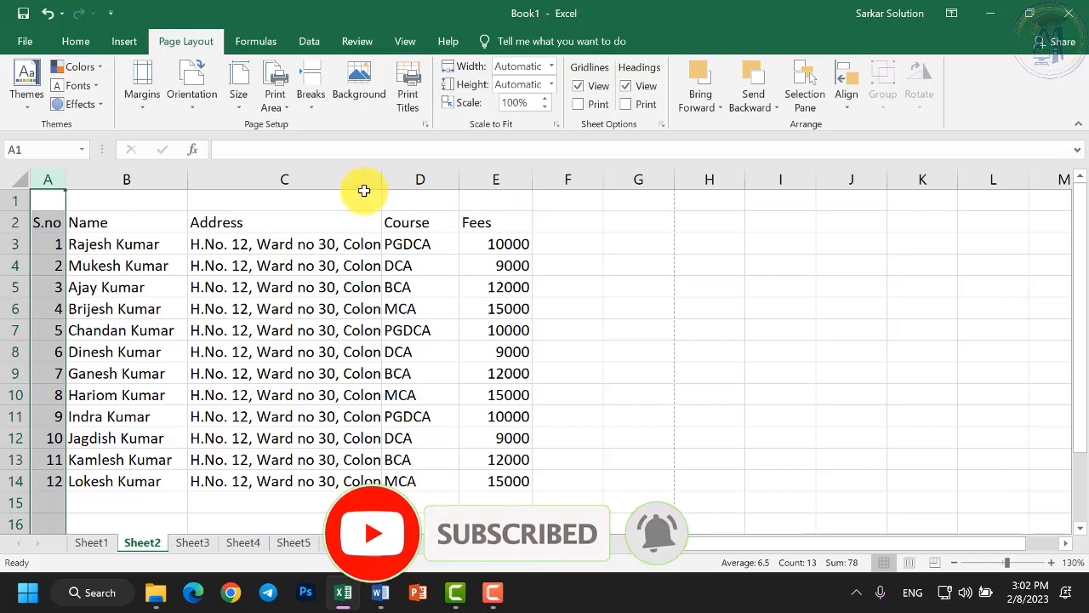
left_click(89, 175)
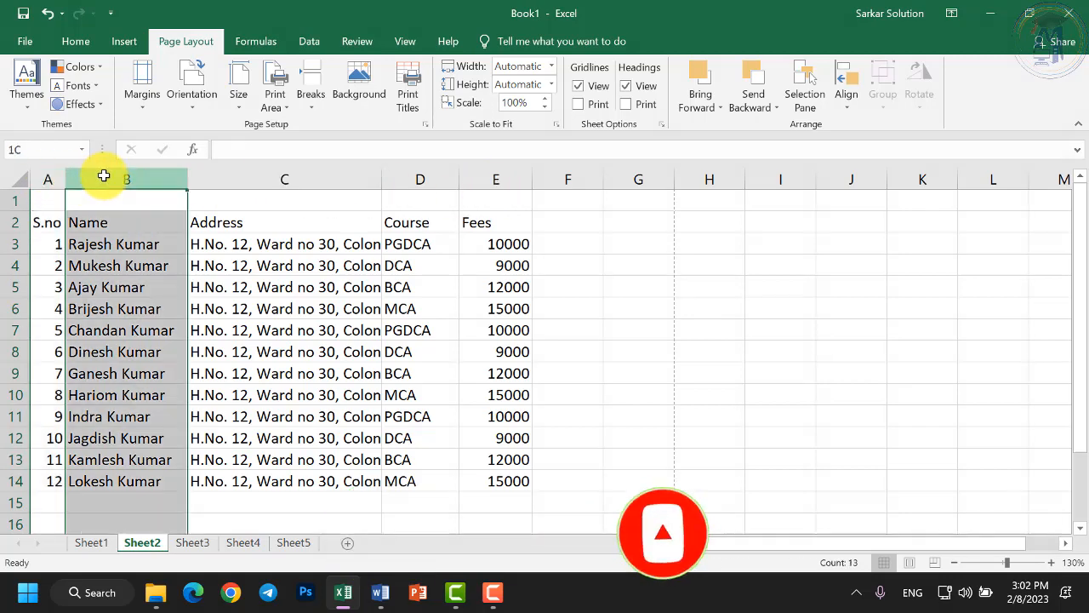
left_click(253, 178)
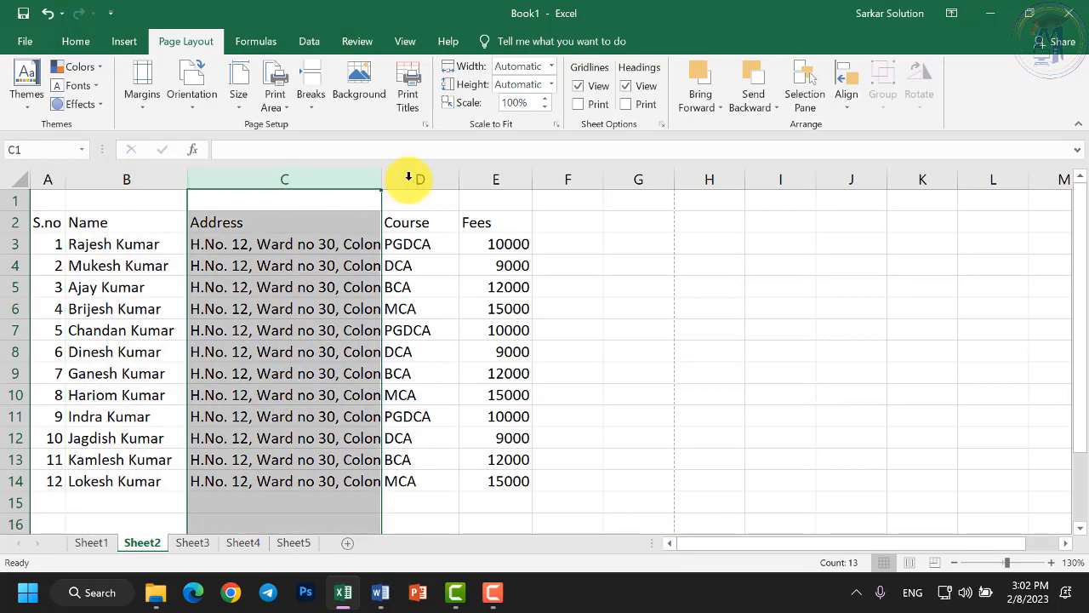
left_click(419, 176)
left_click(474, 176)
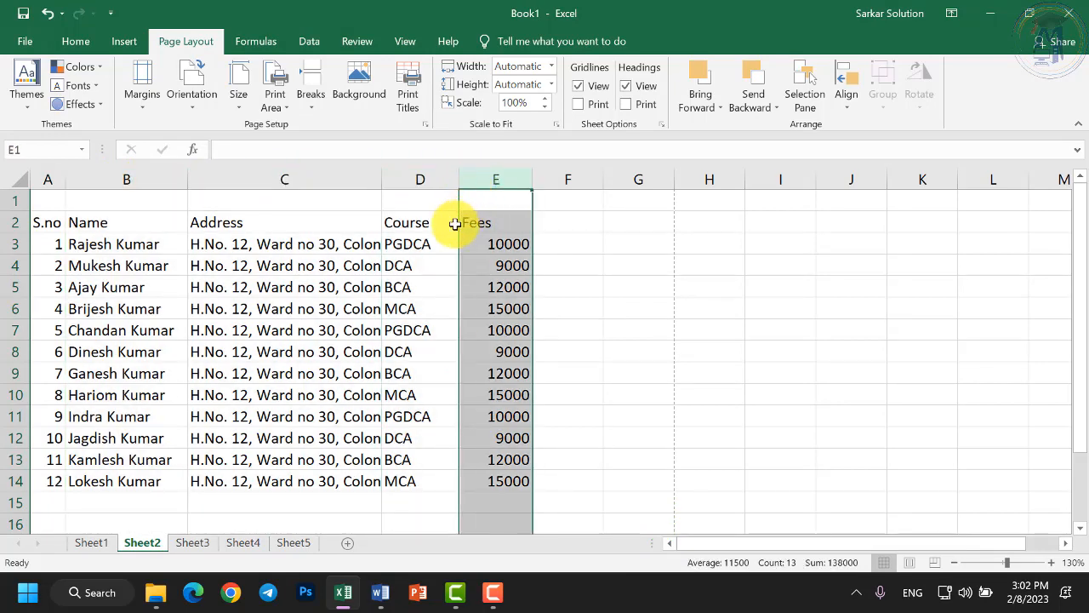
left_click_drag(584, 325, 770, 448)
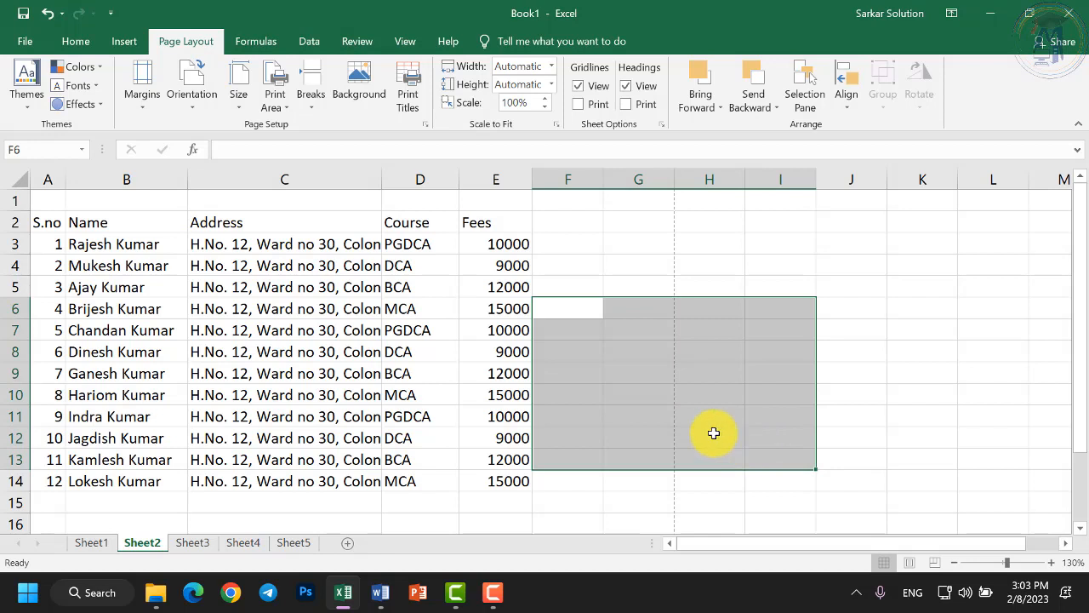
left_click(682, 420)
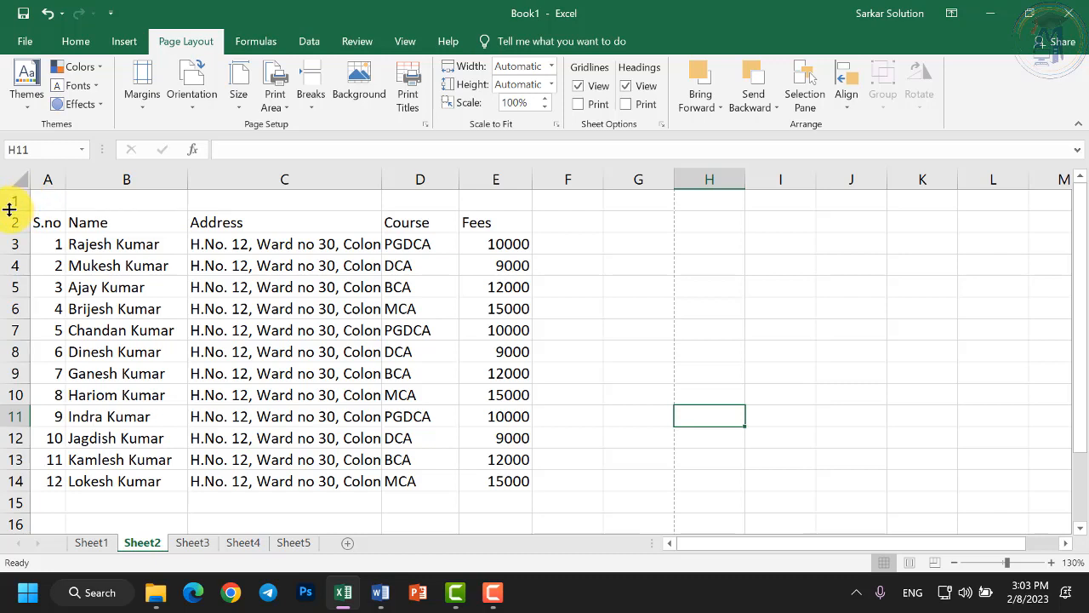
left_click_drag(50, 179, 515, 180)
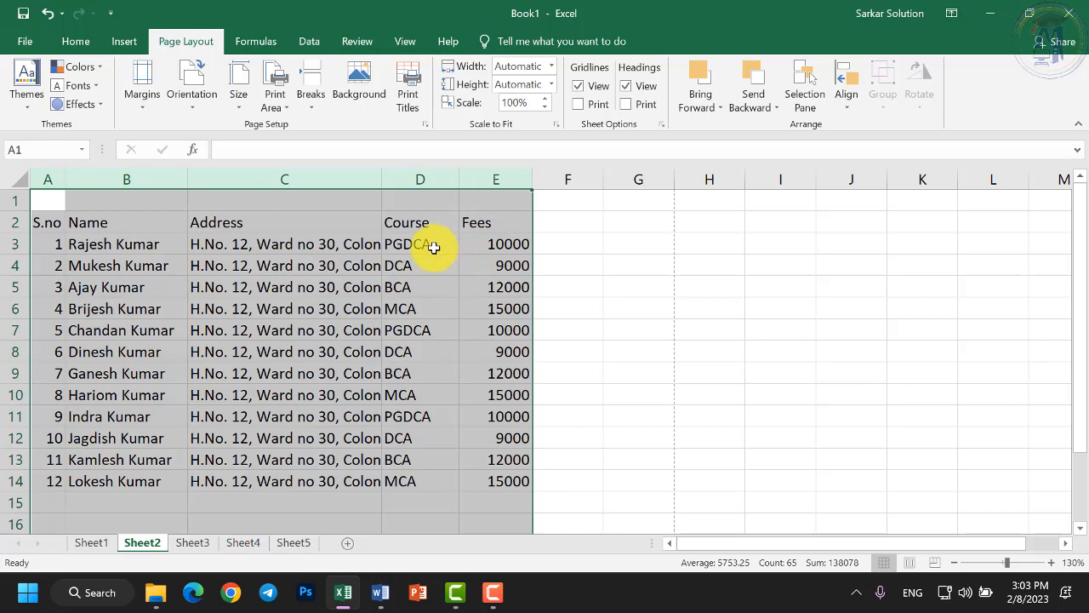
Raise the font size of table columns A through E to 14.
left_click(352, 302)
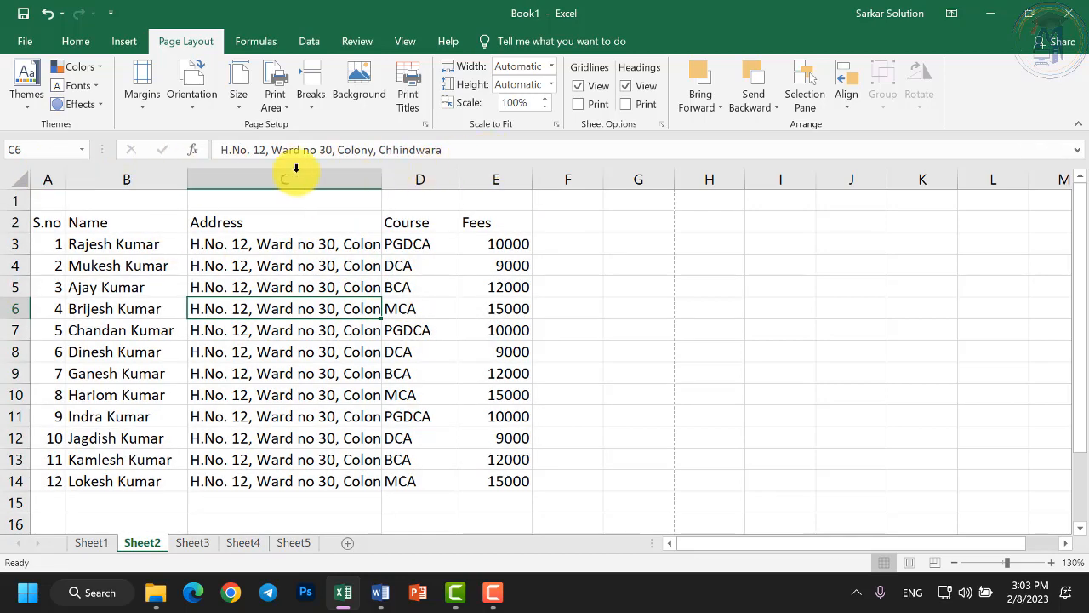
left_click_drag(49, 177, 462, 179)
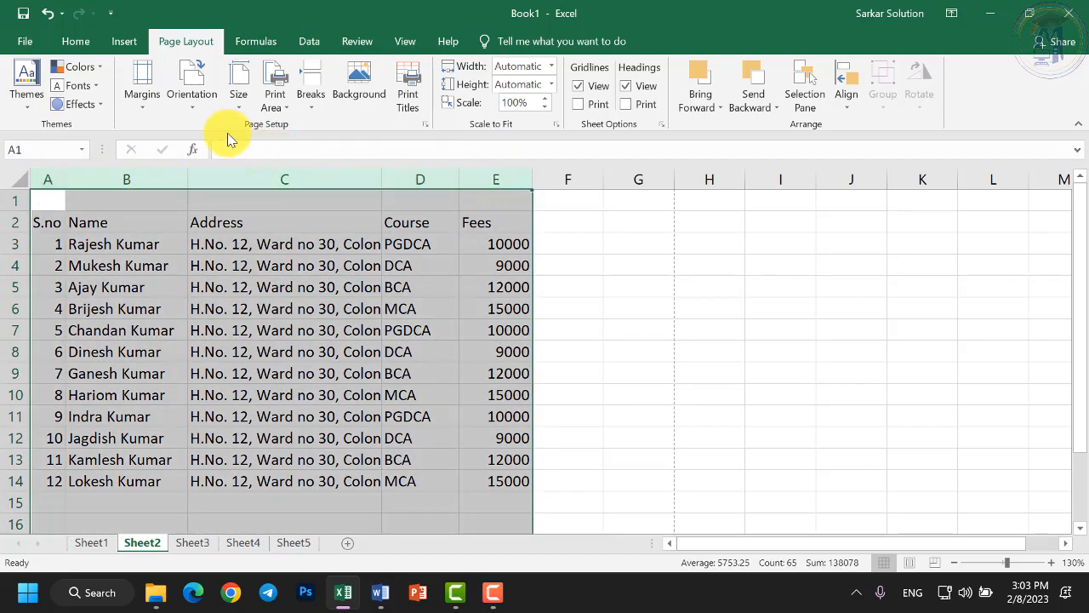
left_click(75, 40)
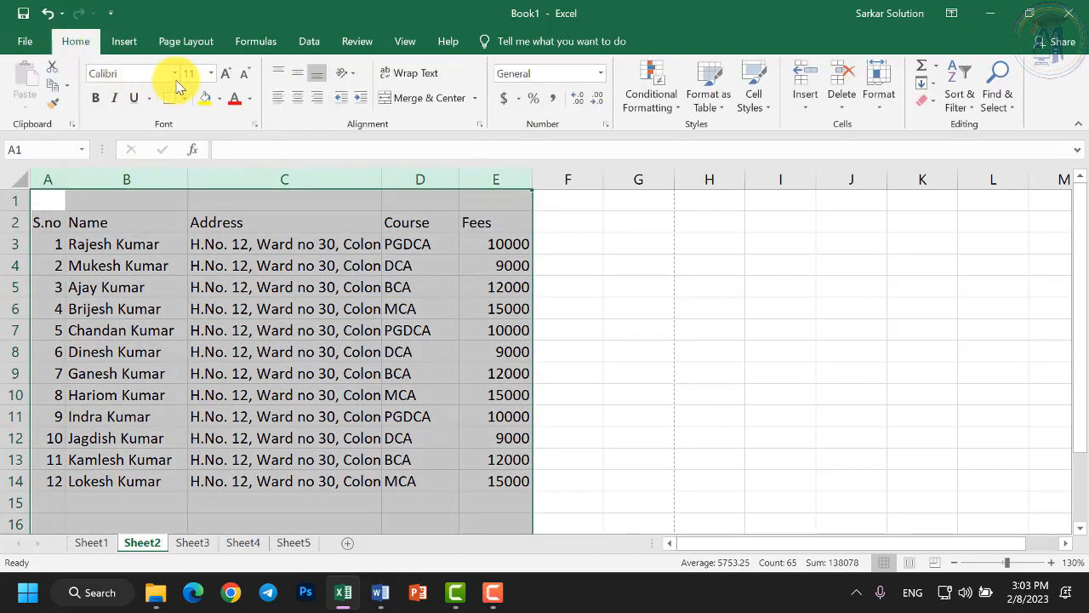
left_click(224, 77)
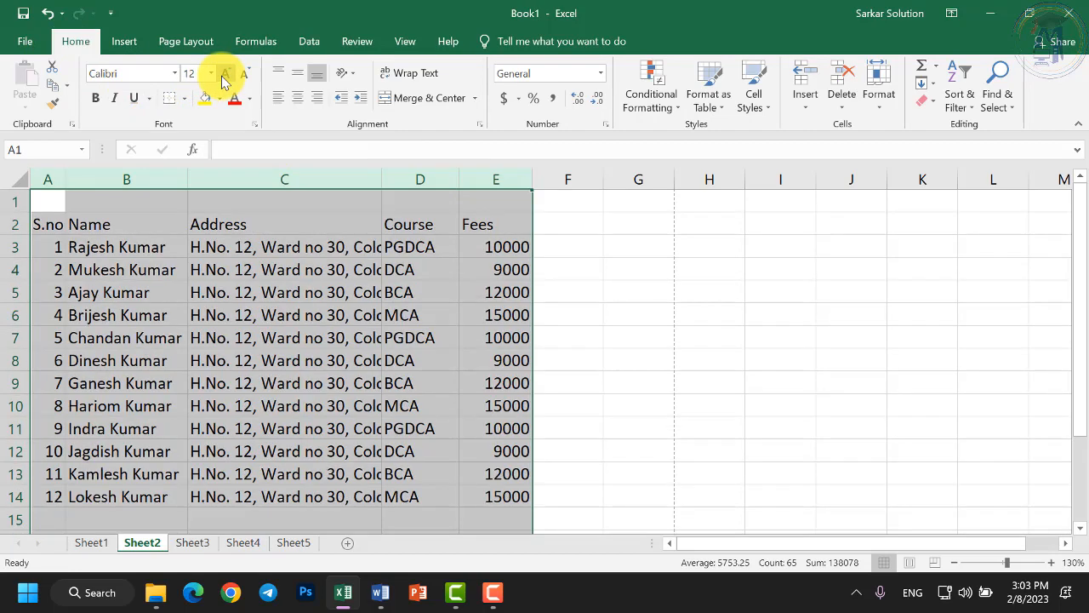
left_click(223, 77)
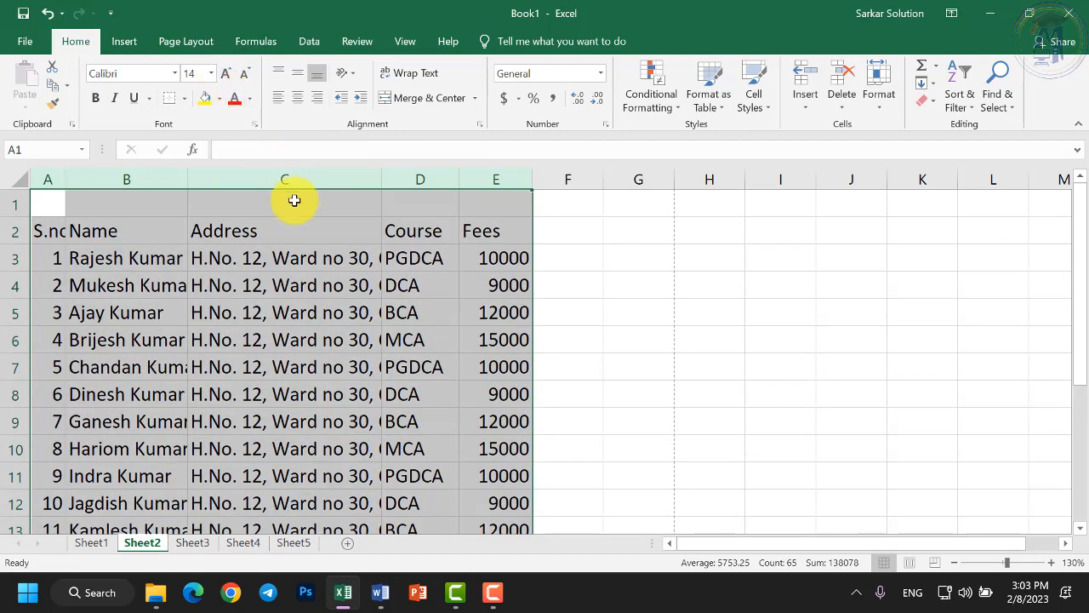
Make the row 2 headers bold and enlarge them to 16 pt.
left_click(285, 310)
left_click_drag(44, 230, 498, 228)
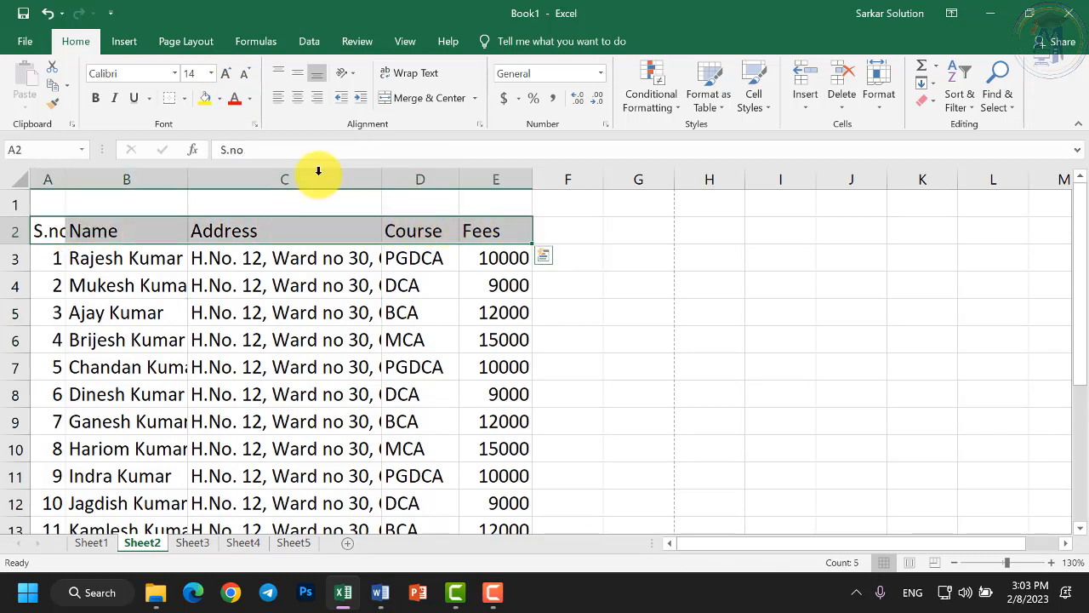
left_click(96, 98)
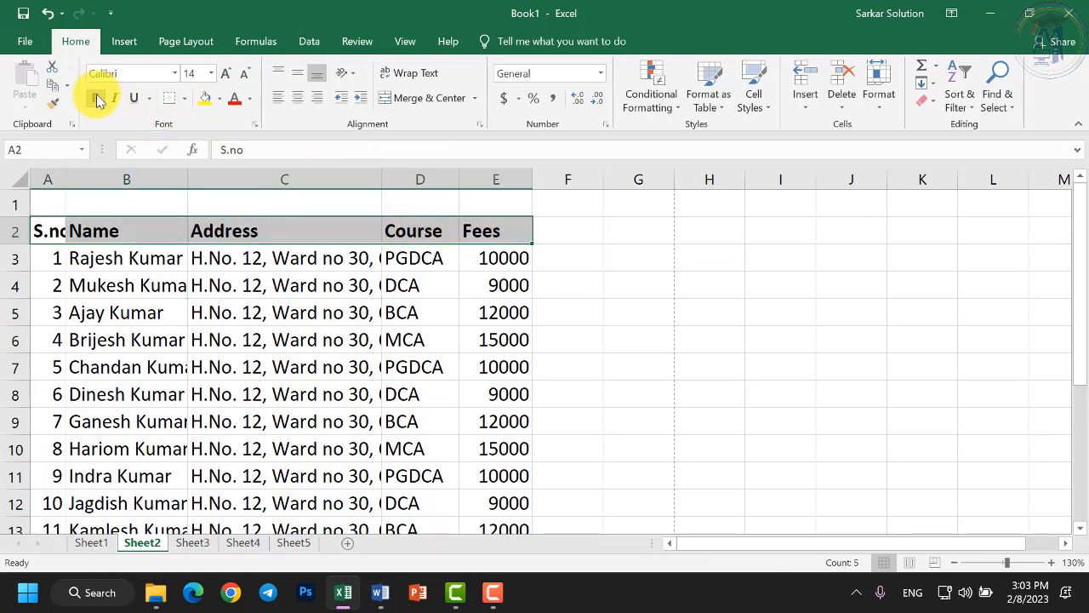
left_click(228, 79)
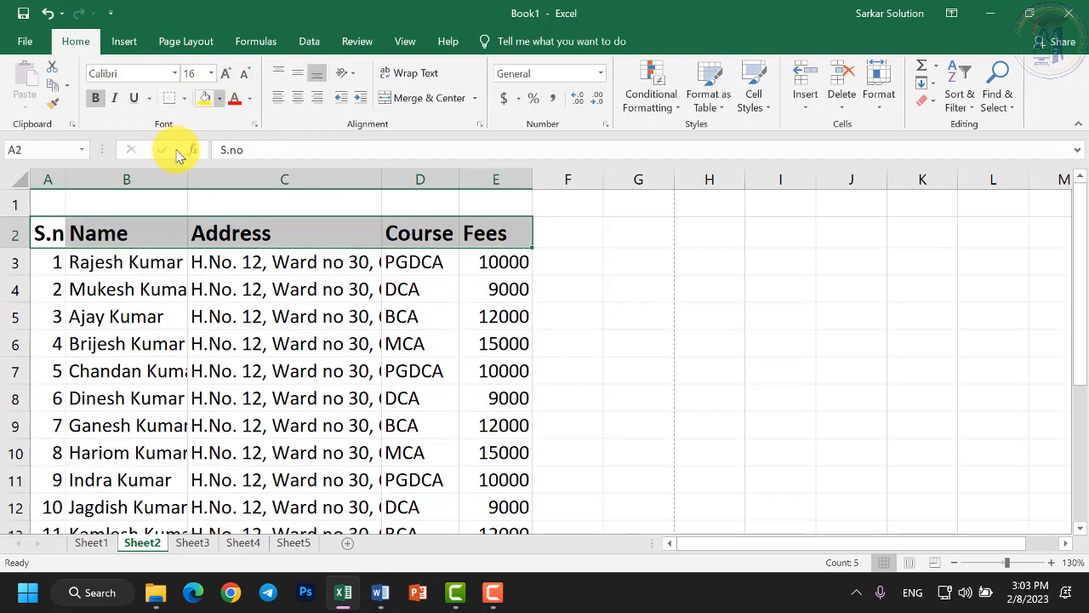
left_click(54, 221)
Widen the S.no, Name, Course and Fees columns, and widen Address to 27.91.
left_click_drag(66, 179, 87, 178)
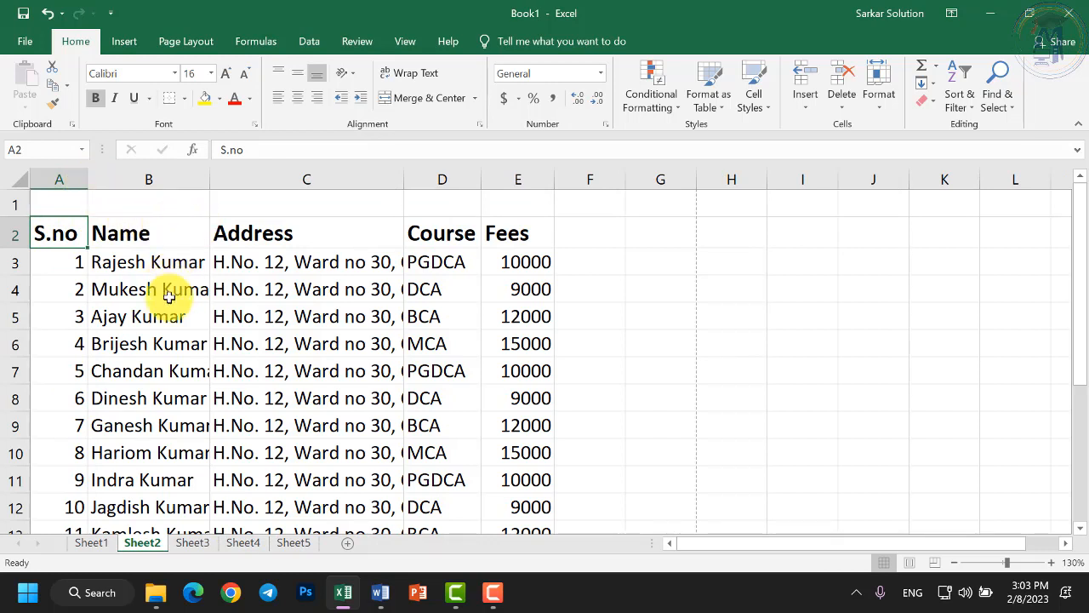
left_click_drag(208, 179, 247, 177)
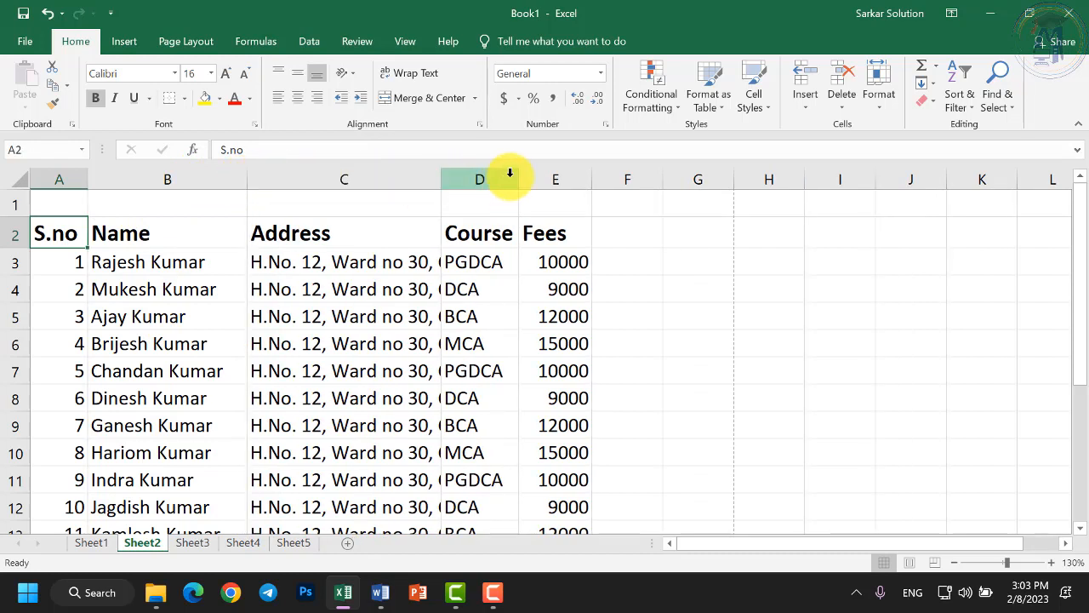
left_click_drag(518, 178, 527, 178)
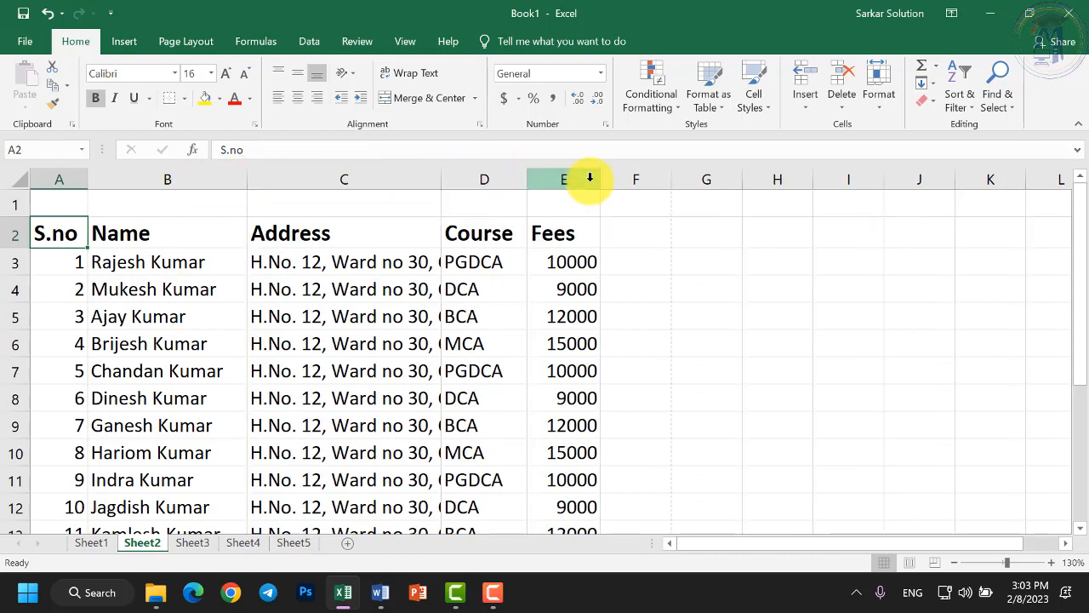
left_click_drag(599, 178, 629, 173)
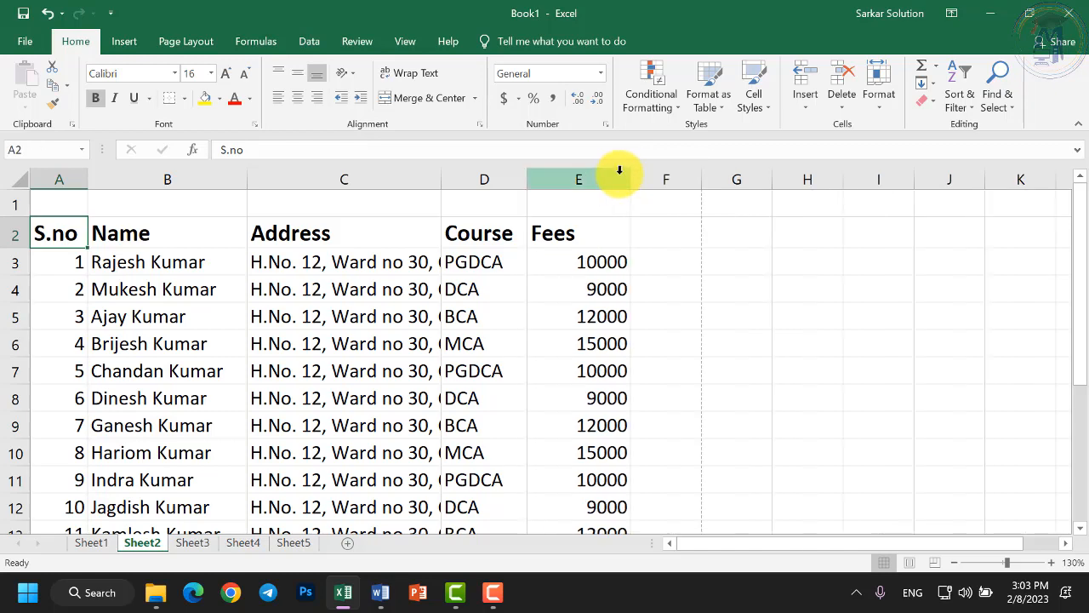
left_click_drag(439, 173, 500, 182)
left_click(471, 177)
left_click(672, 287)
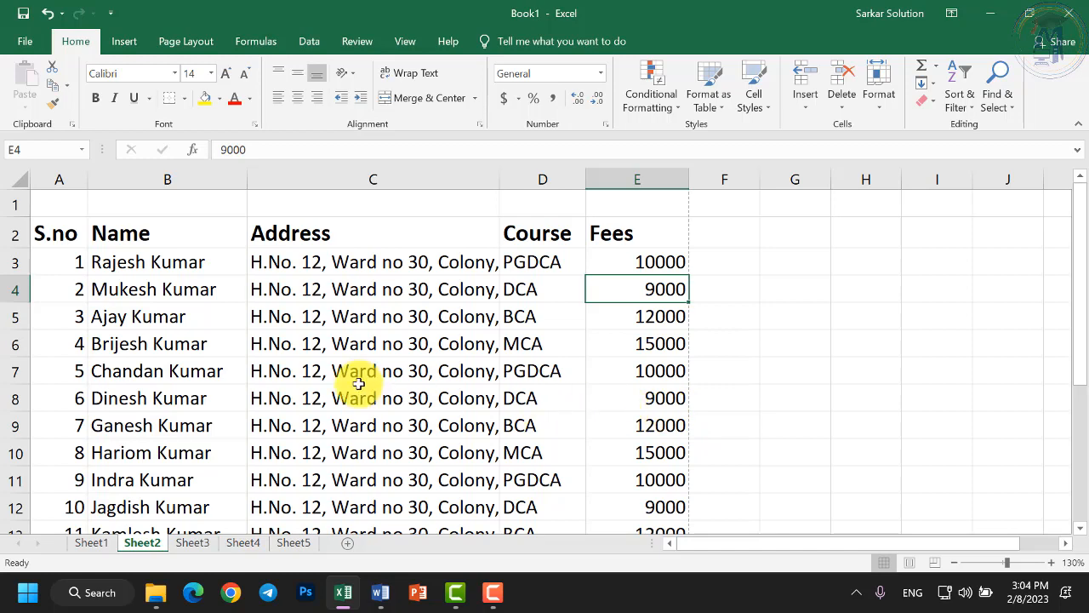
left_click(15, 45)
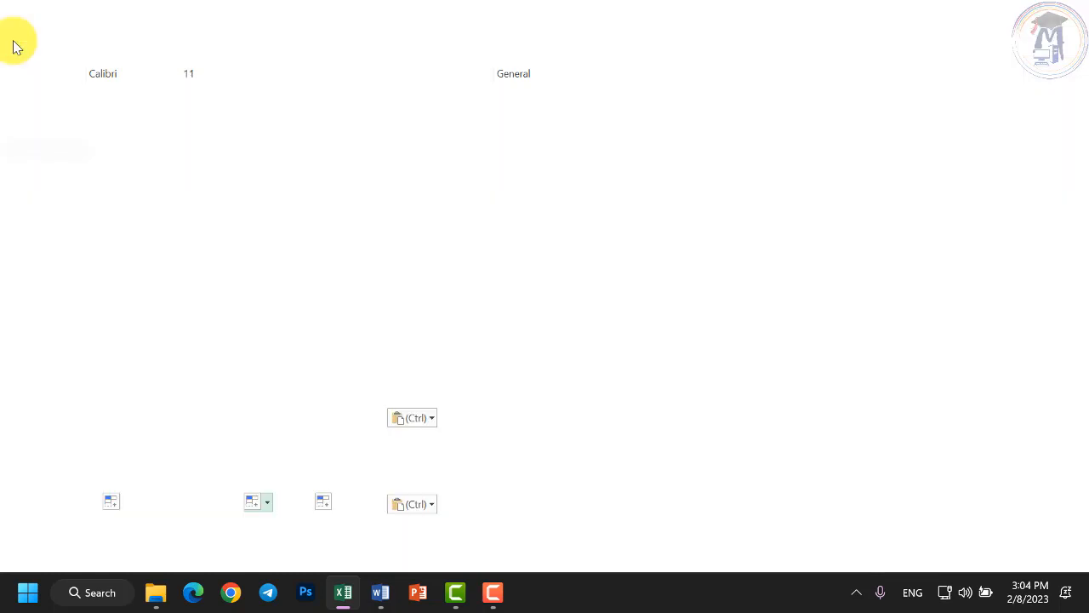
left_click(48, 233)
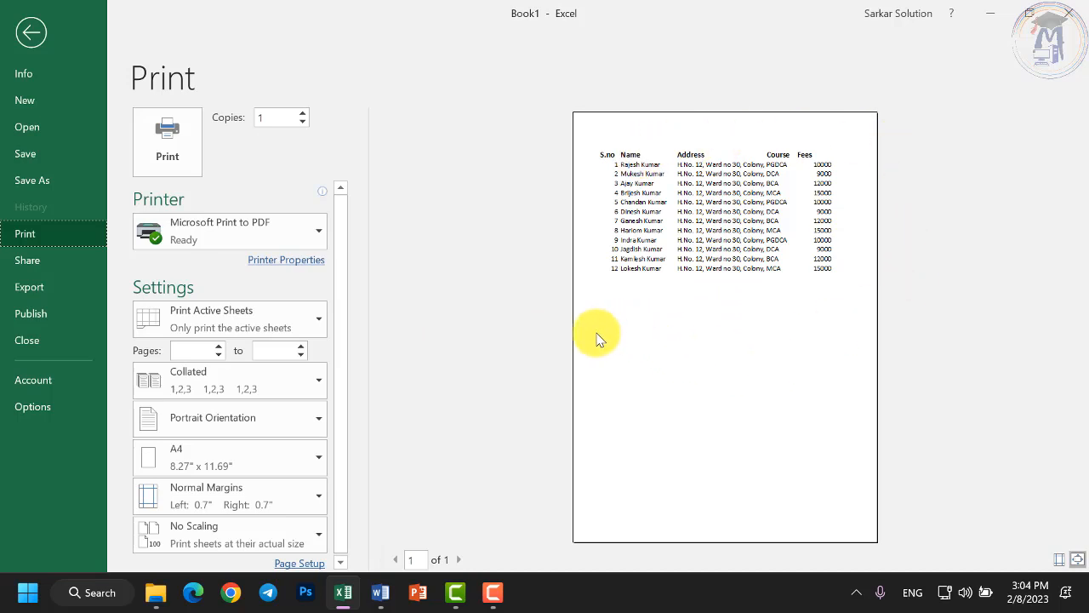
key("Escape")
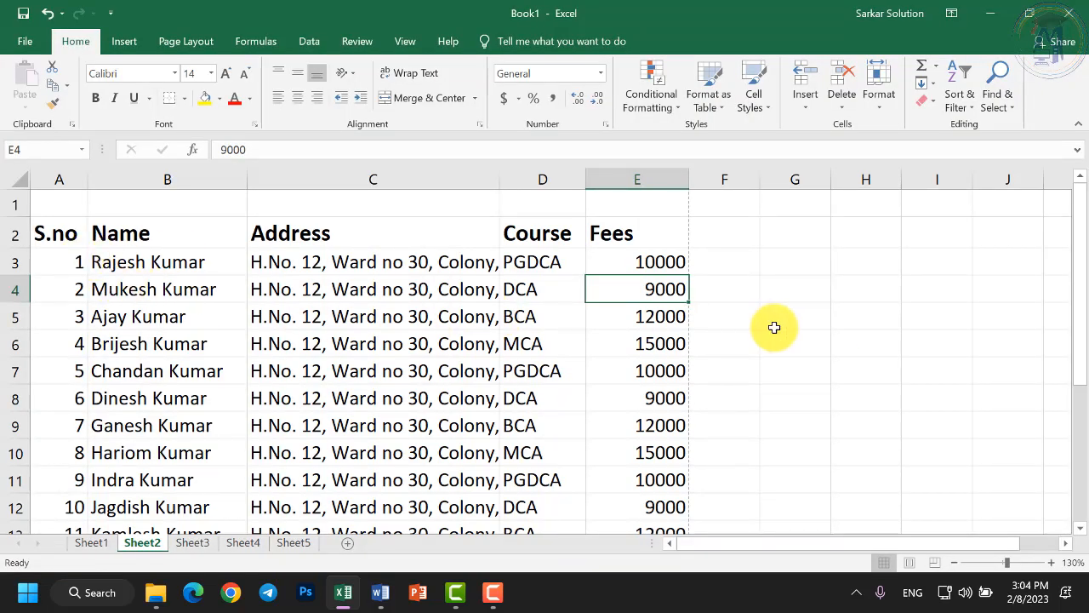
left_click(863, 365)
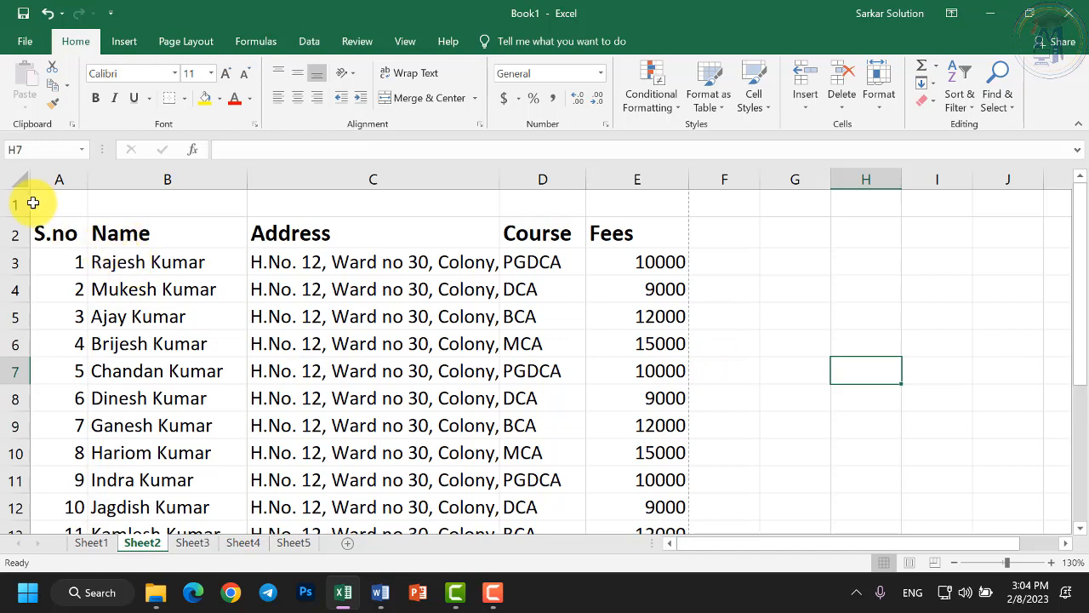
left_click(25, 43)
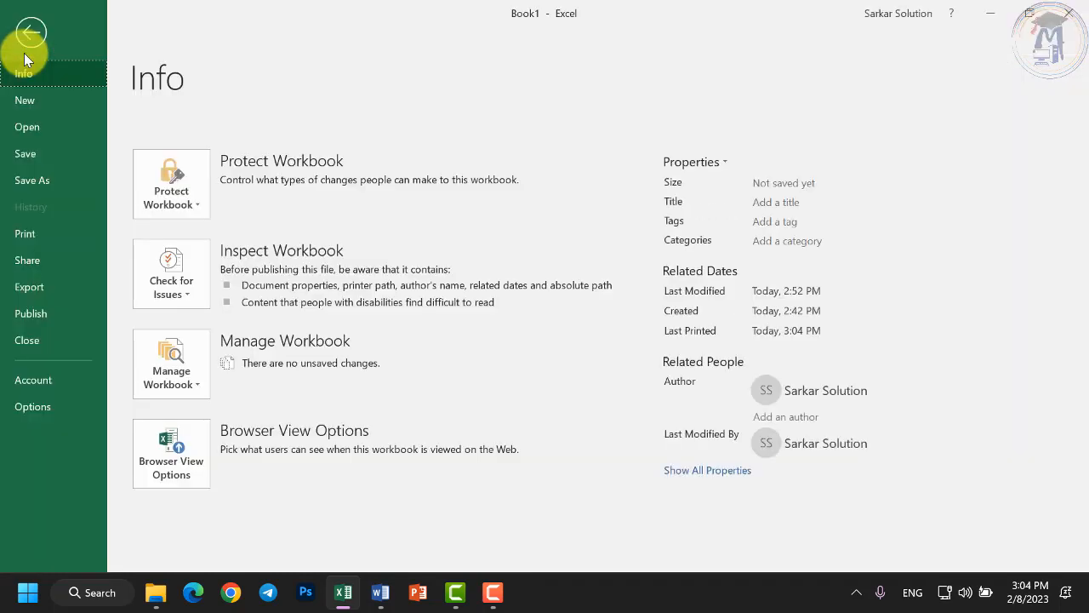
left_click(46, 233)
left_click(729, 214)
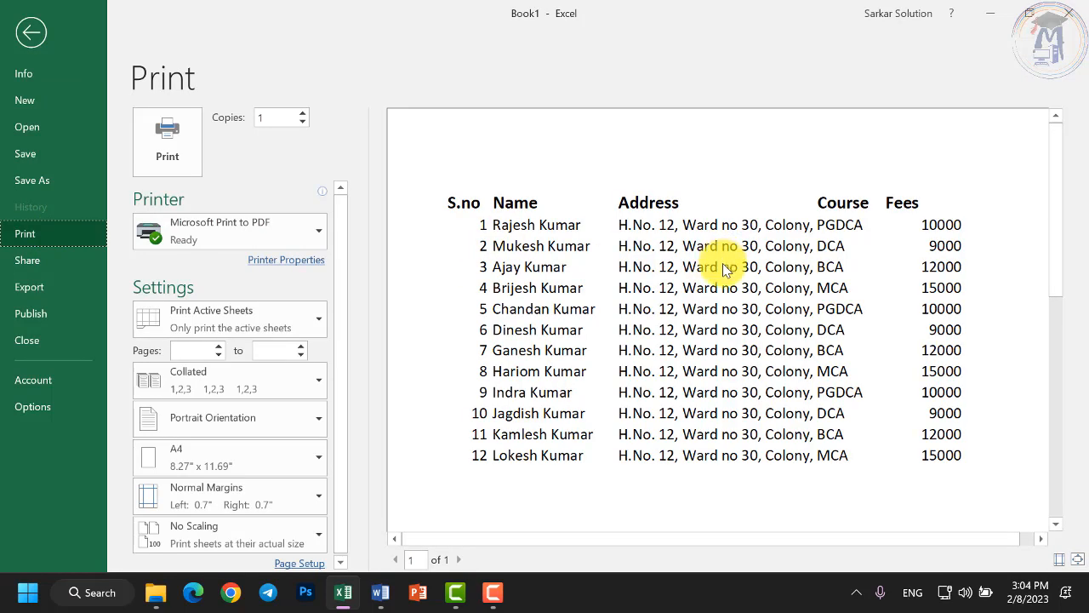
key("Escape")
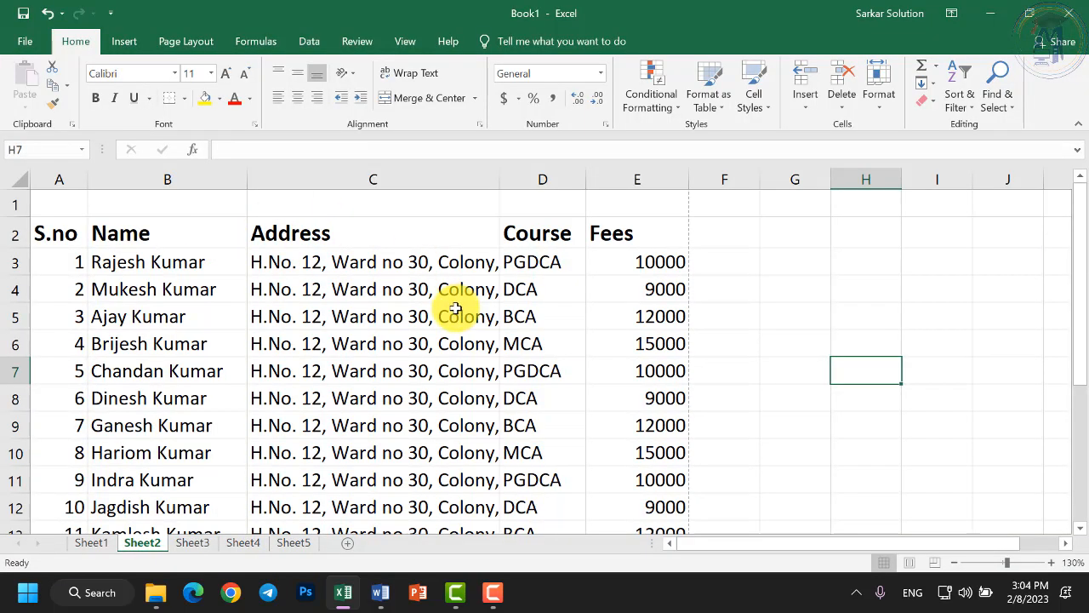
Select the student table from the S.no heading in A2 down to E14.
scroll(455, 308, "down", 2)
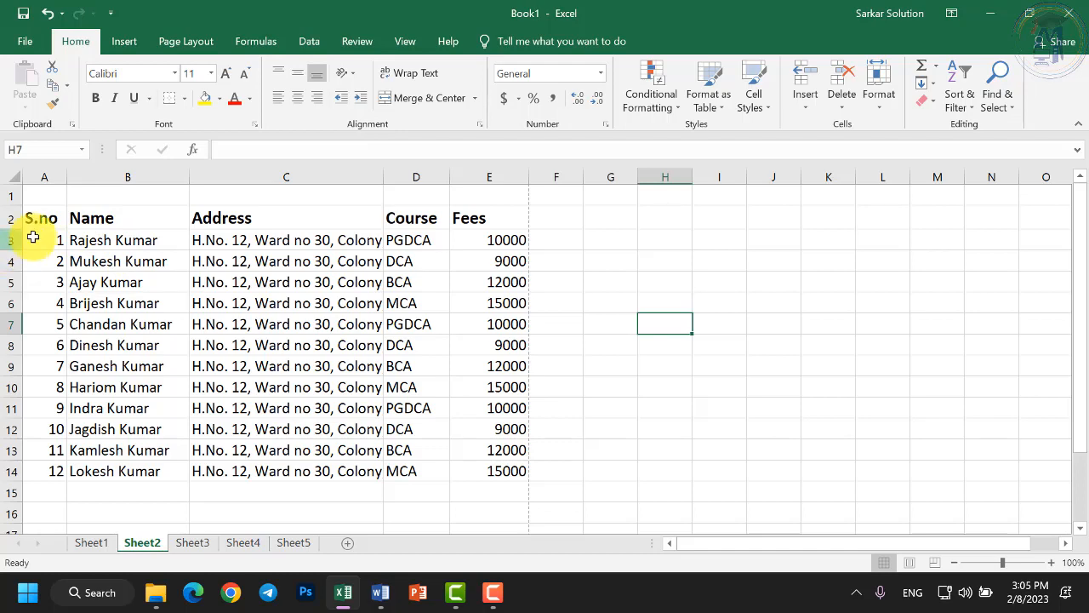
left_click_drag(41, 219, 464, 470)
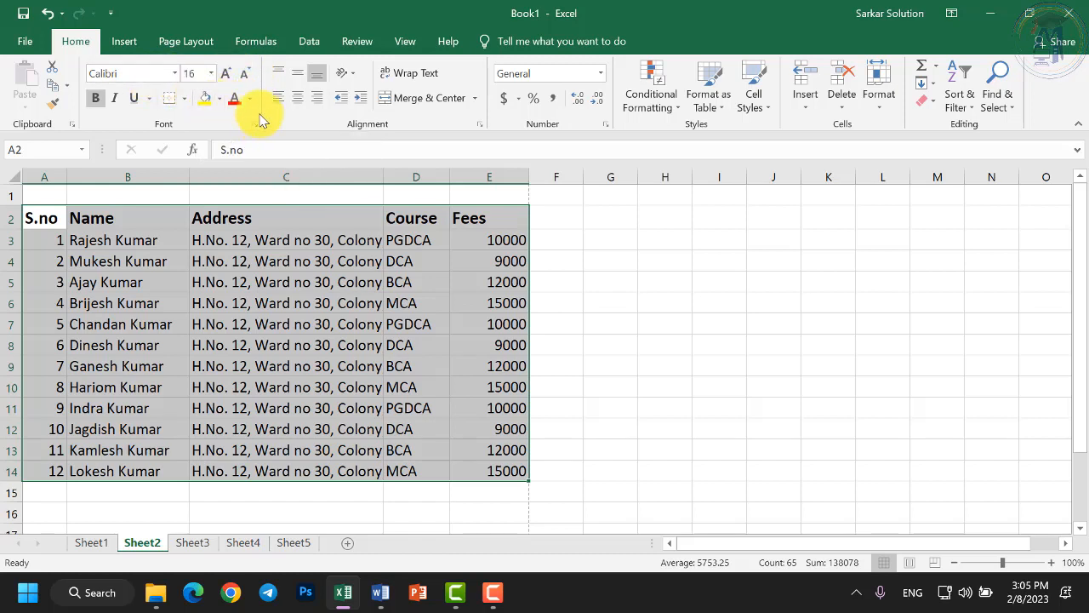
Apply All Borders to every cell of the selected student table.
left_click(184, 99)
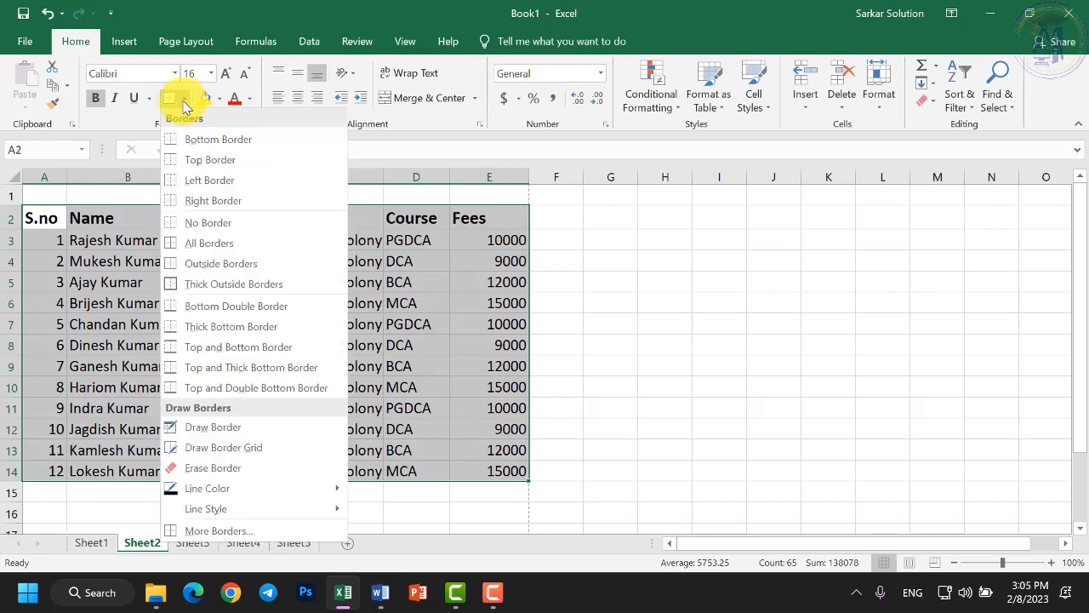
left_click(196, 244)
left_click(252, 300)
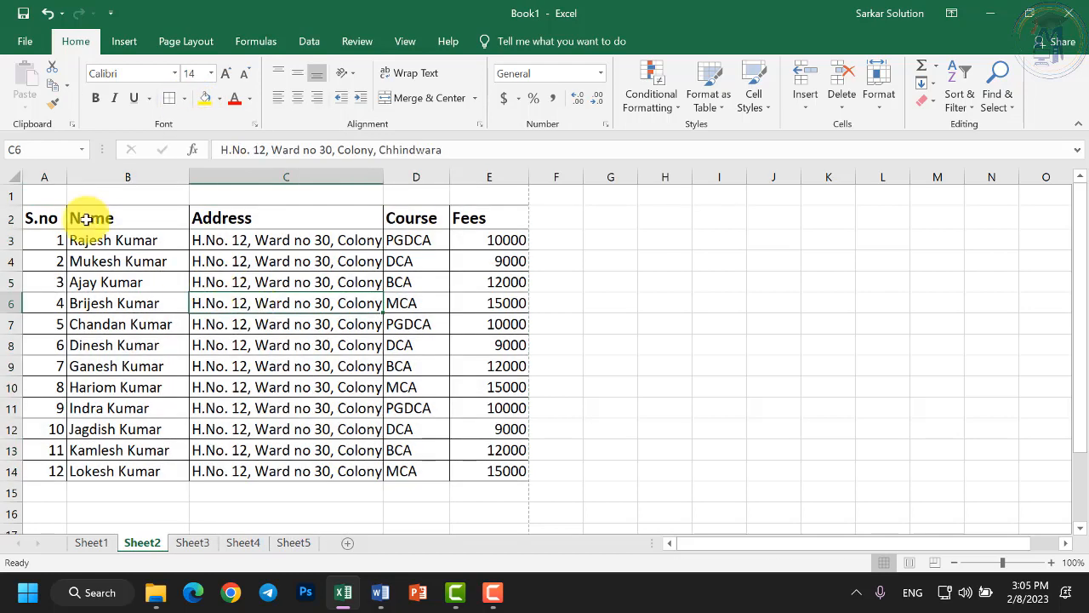
Check the bordered table in print preview, then return to the sheet.
left_click(28, 42)
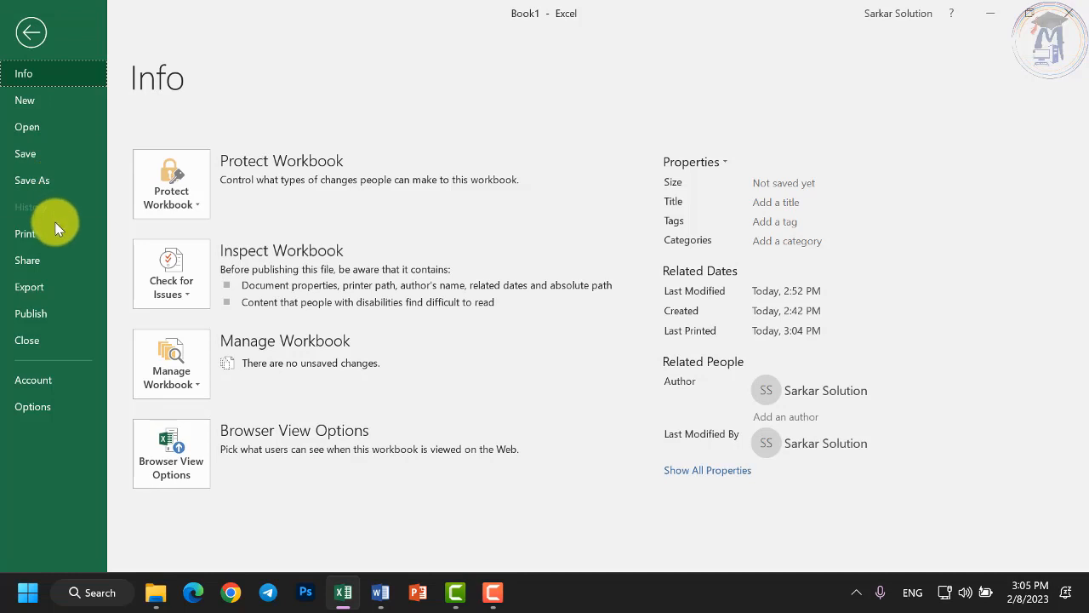
left_click(26, 233)
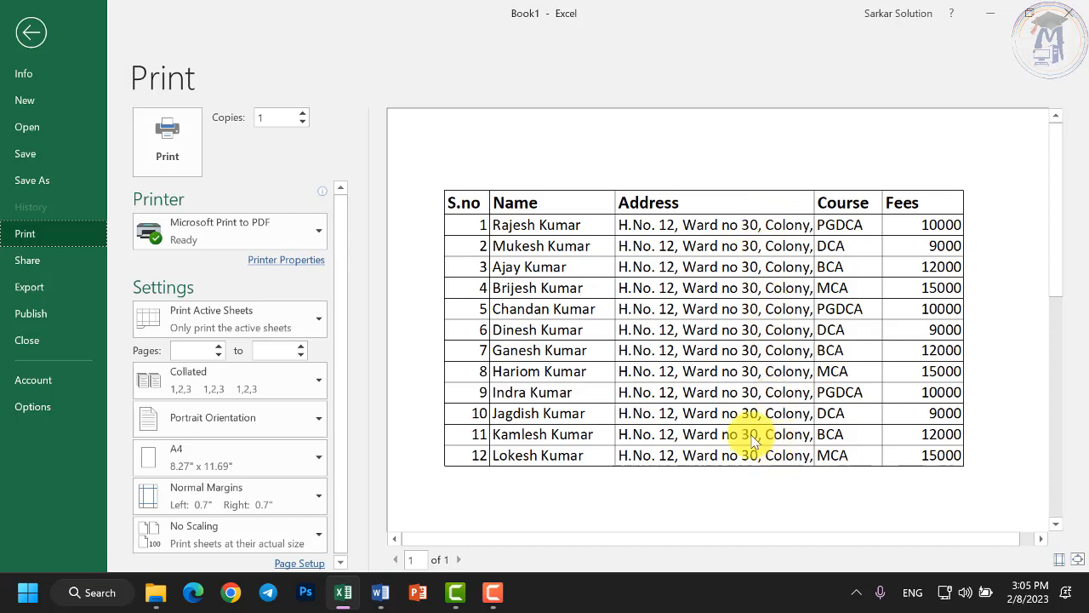
left_click(30, 29)
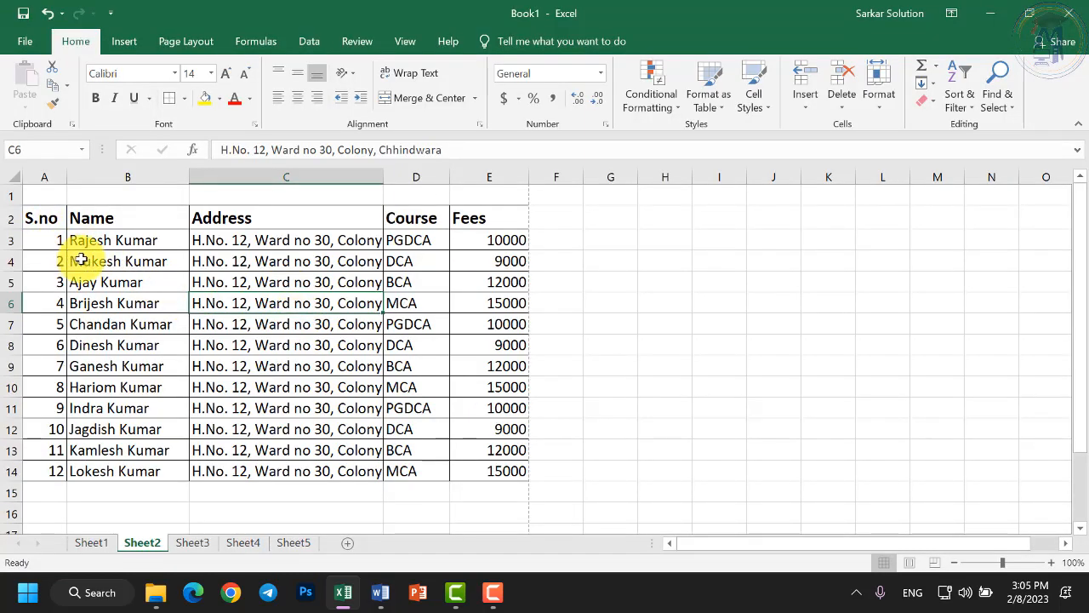
Apply Wrap Text to the Name and Address columns B and C.
left_click(269, 490)
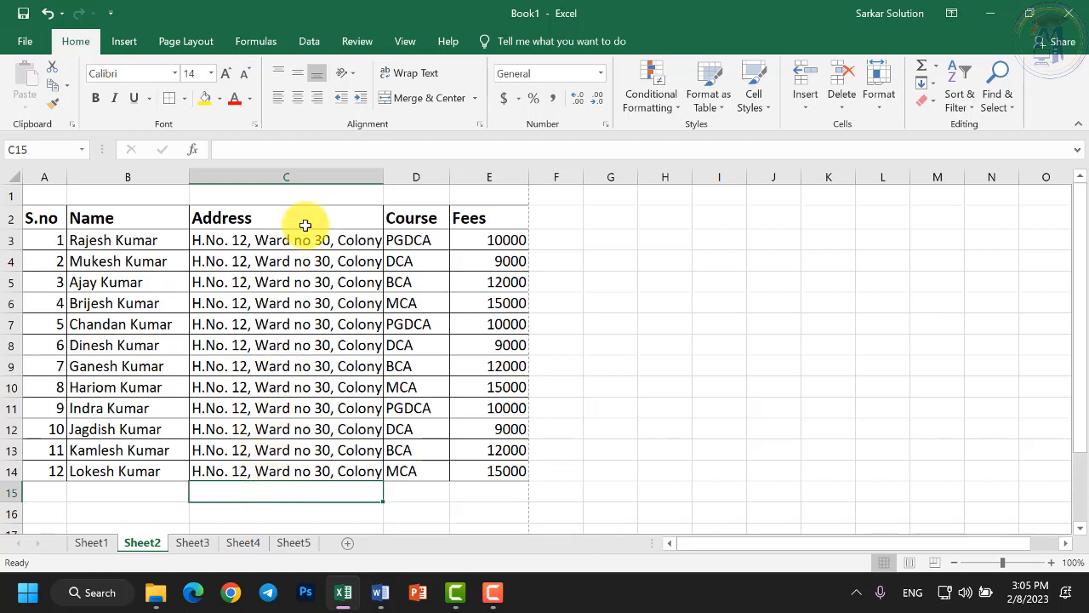
left_click(315, 177)
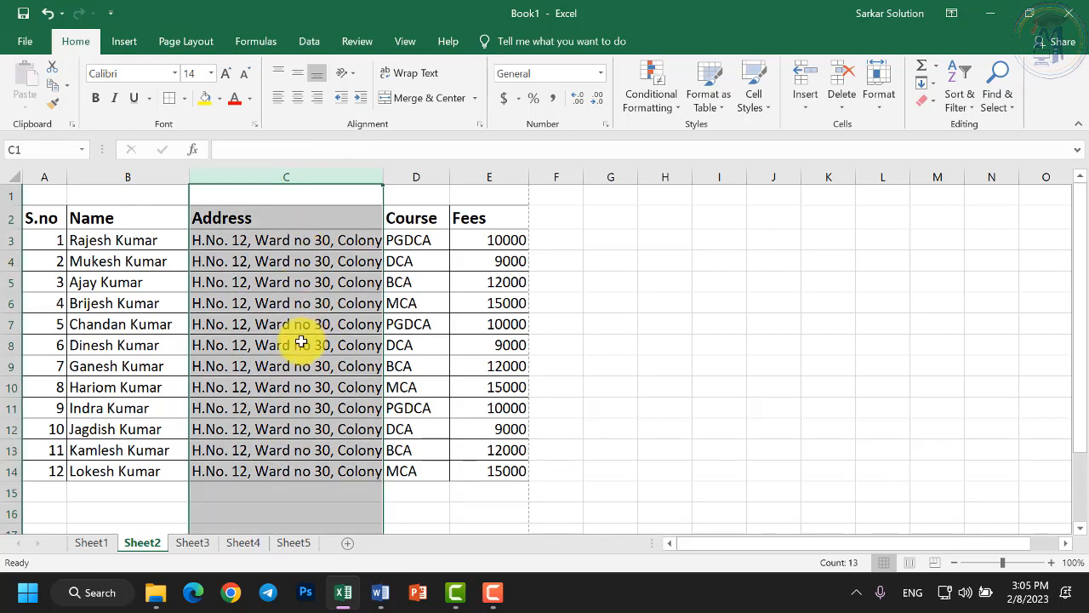
left_click(114, 470)
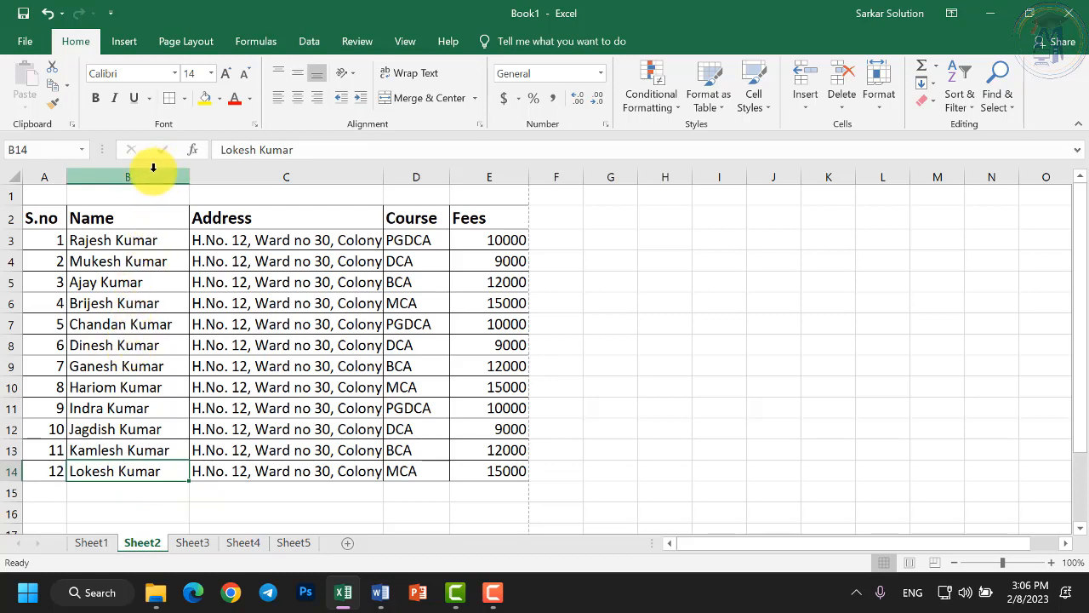
left_click_drag(153, 170, 291, 173)
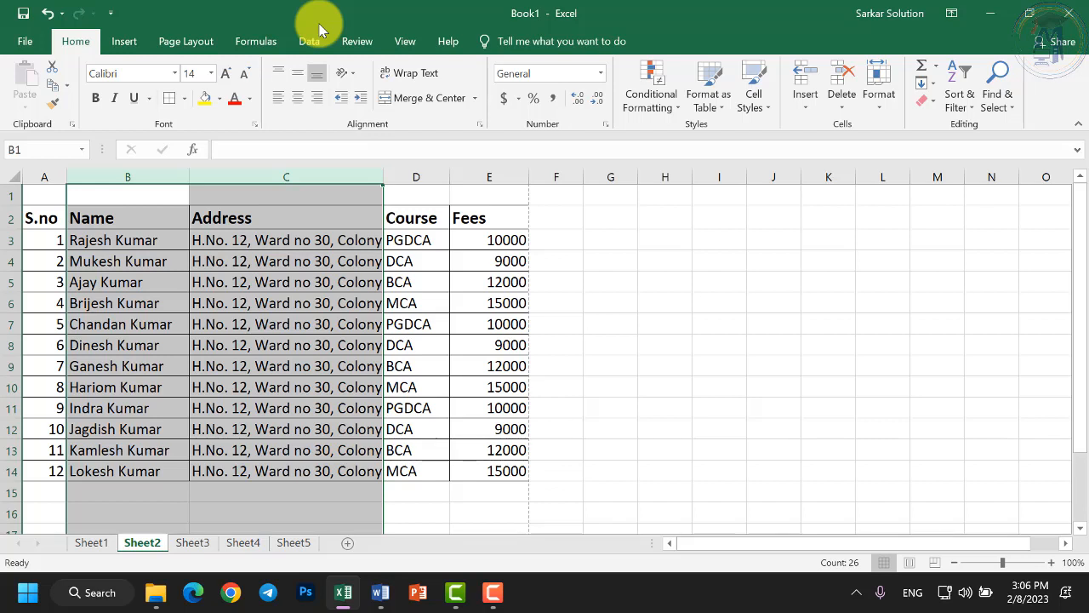
left_click(411, 81)
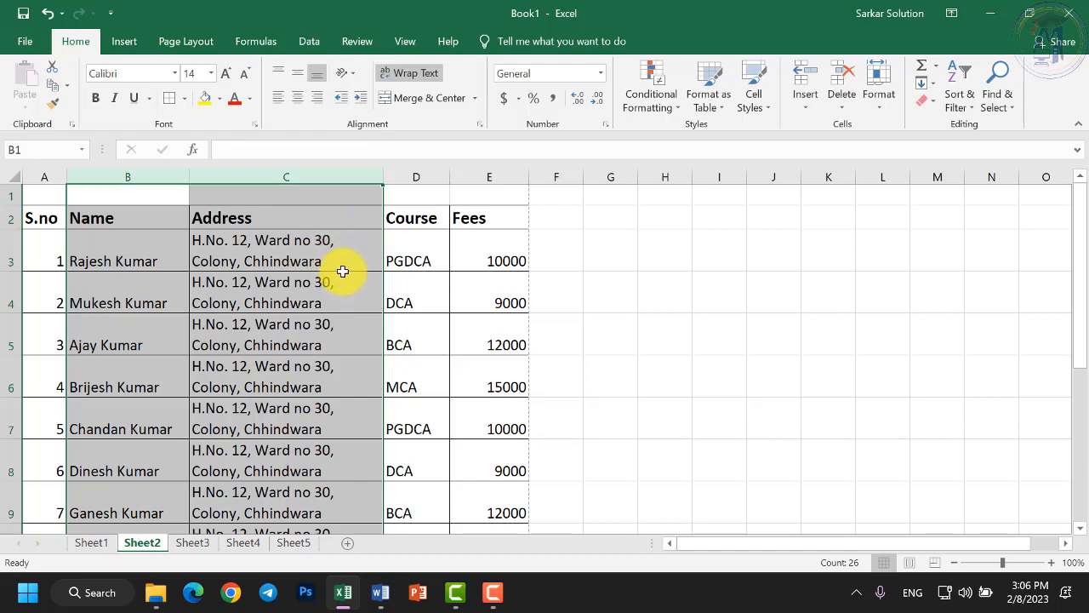
scroll(348, 290, "down", 2)
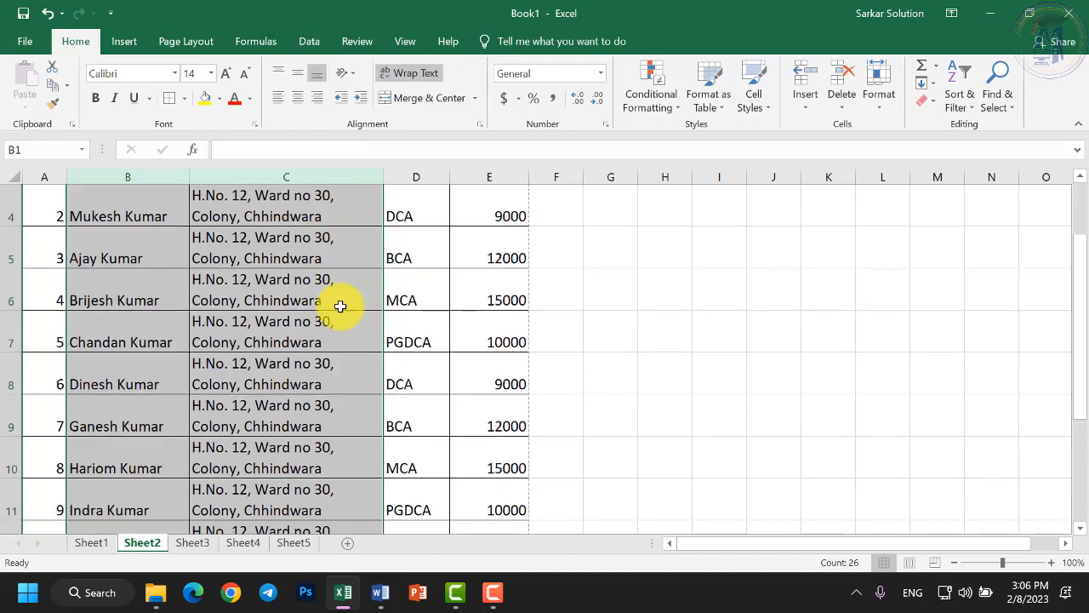
scroll(338, 320, "down", 1)
scroll(338, 320, "up", 3)
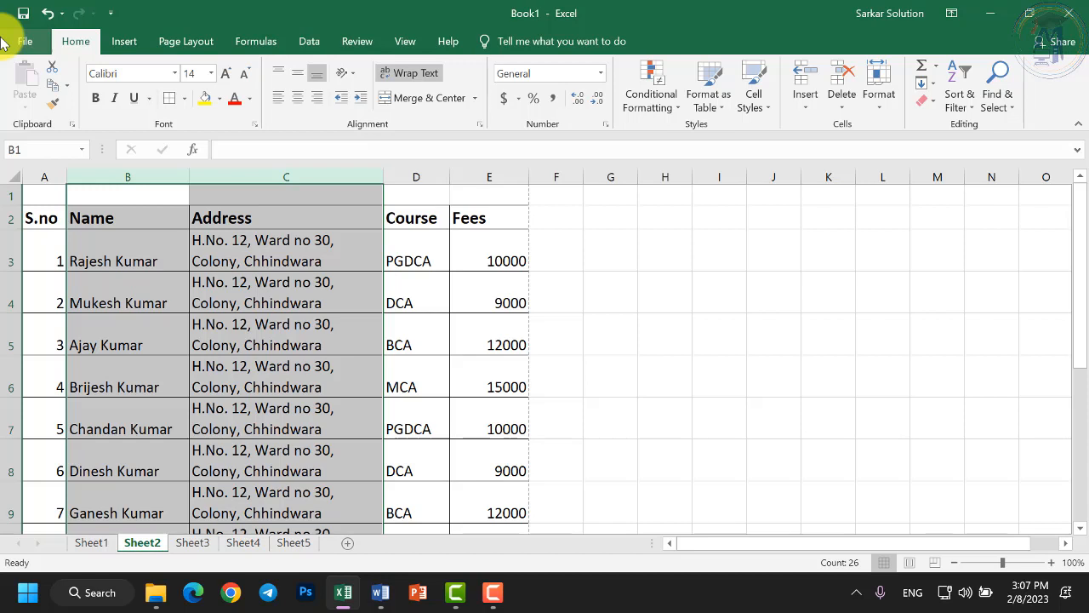
left_click(143, 260)
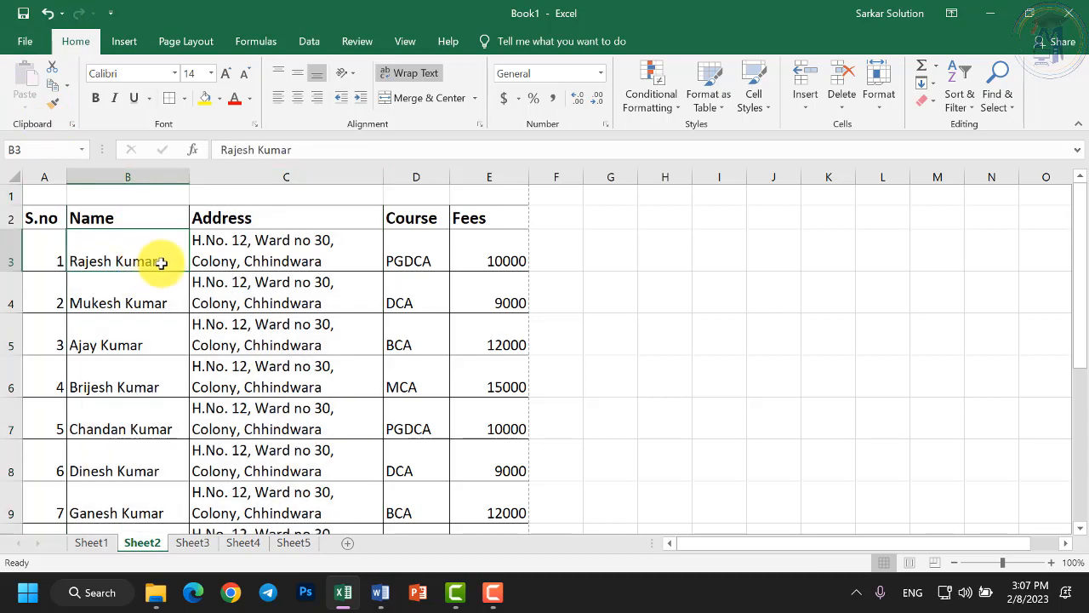
double_click(160, 260)
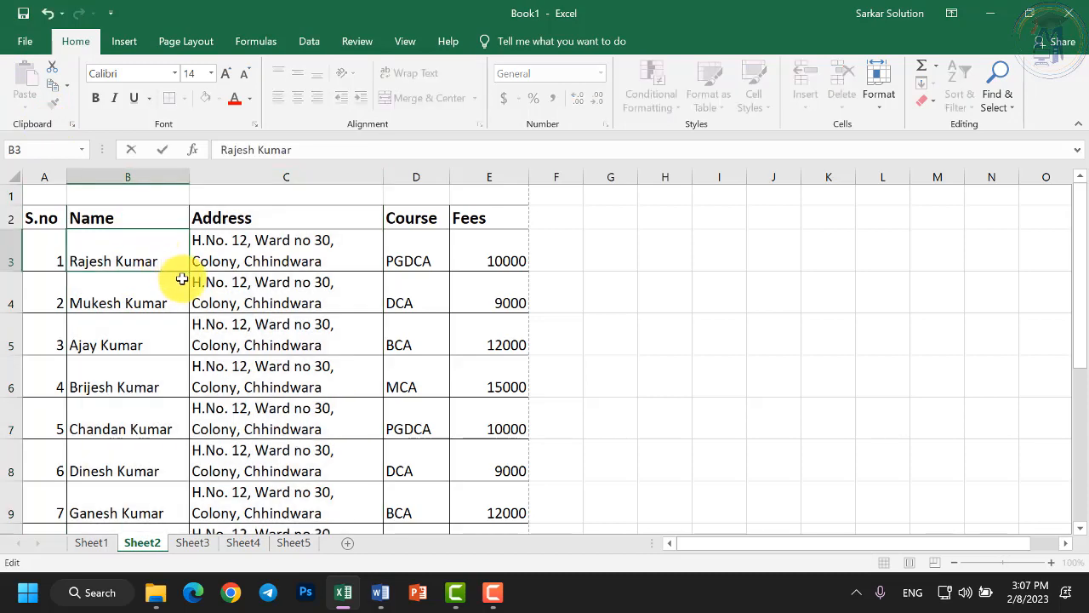
type("Sharma")
left_click(181, 279)
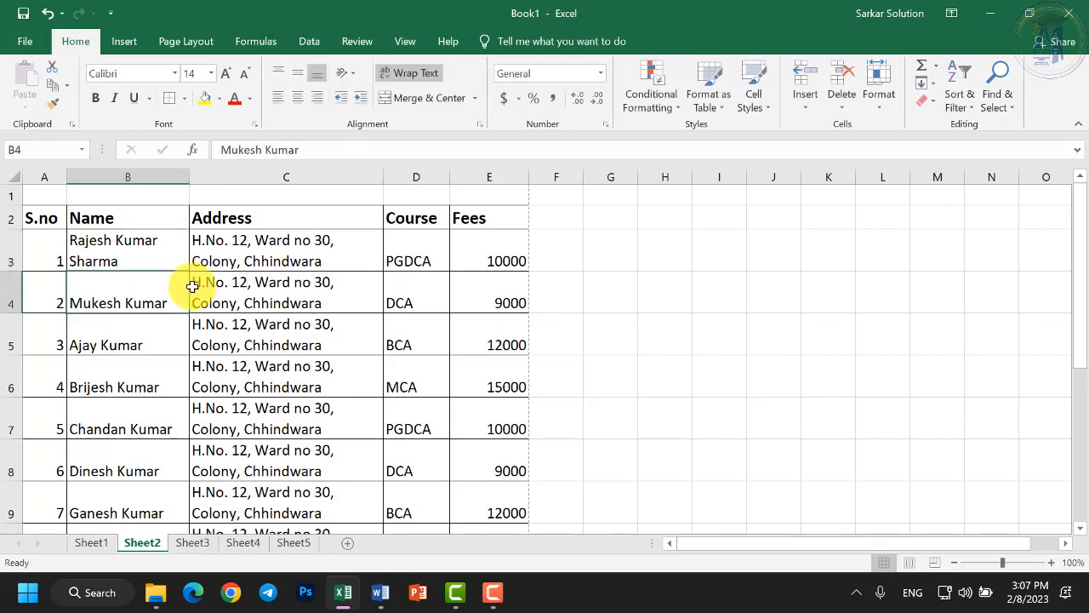
left_click(138, 253)
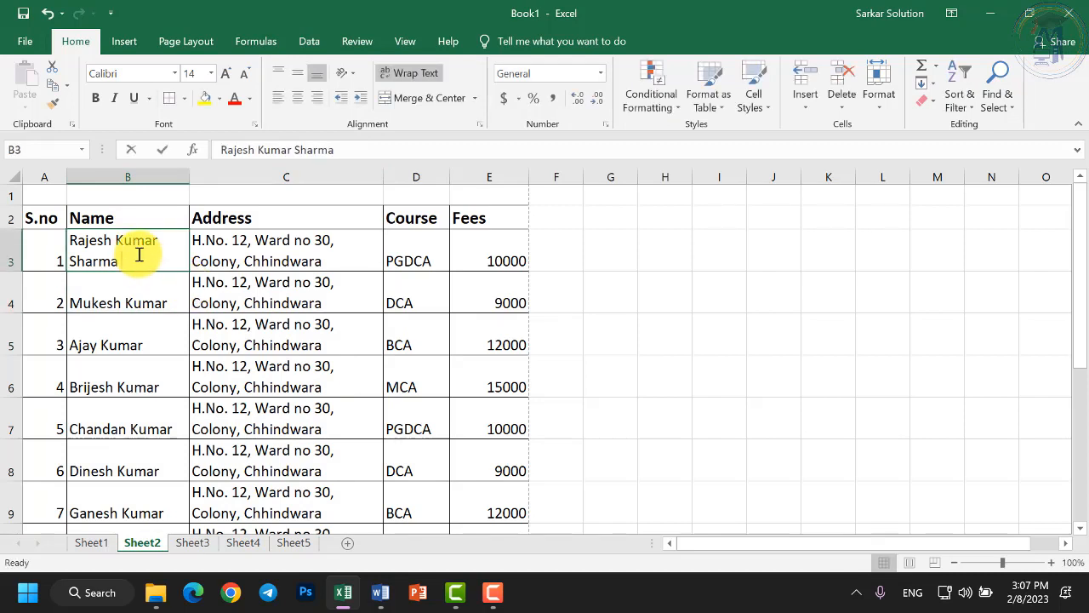
double_click(156, 254)
left_click(286, 255)
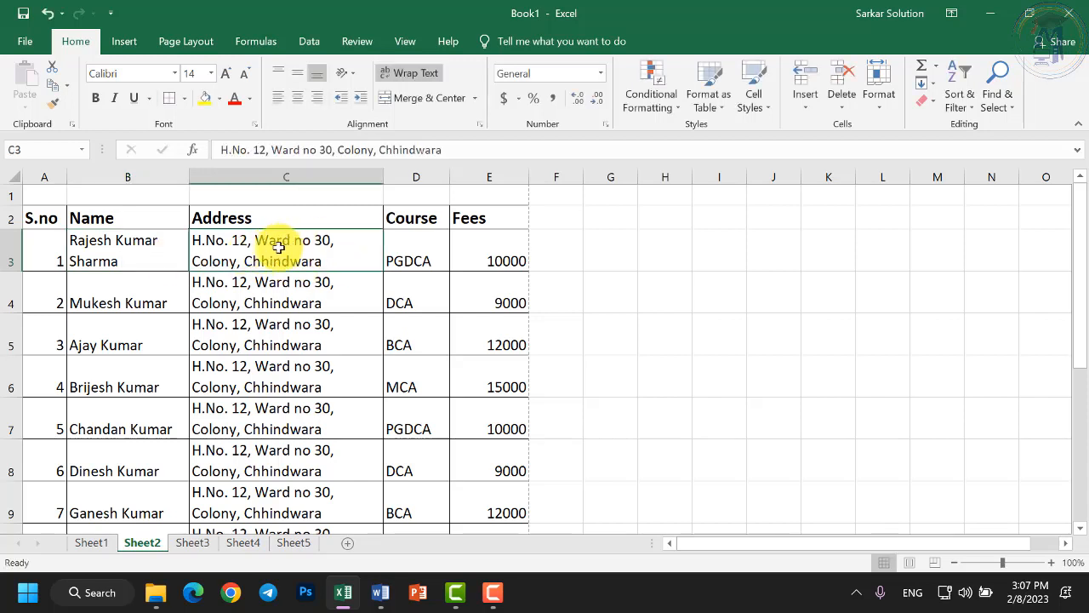
double_click(239, 262)
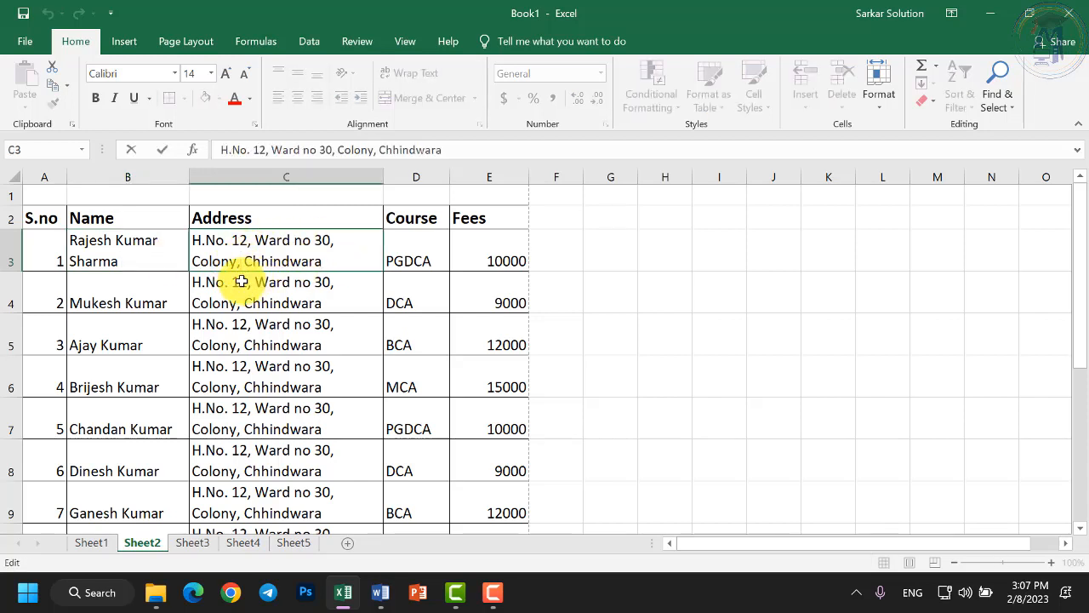
key("ctrl+shift+Left")
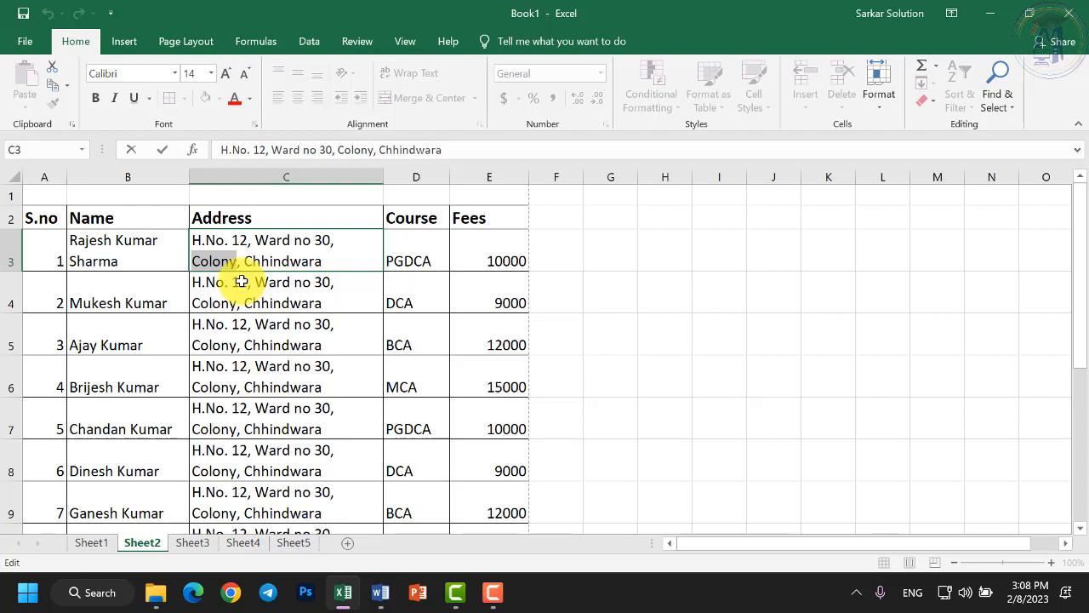
type("Shivnag")
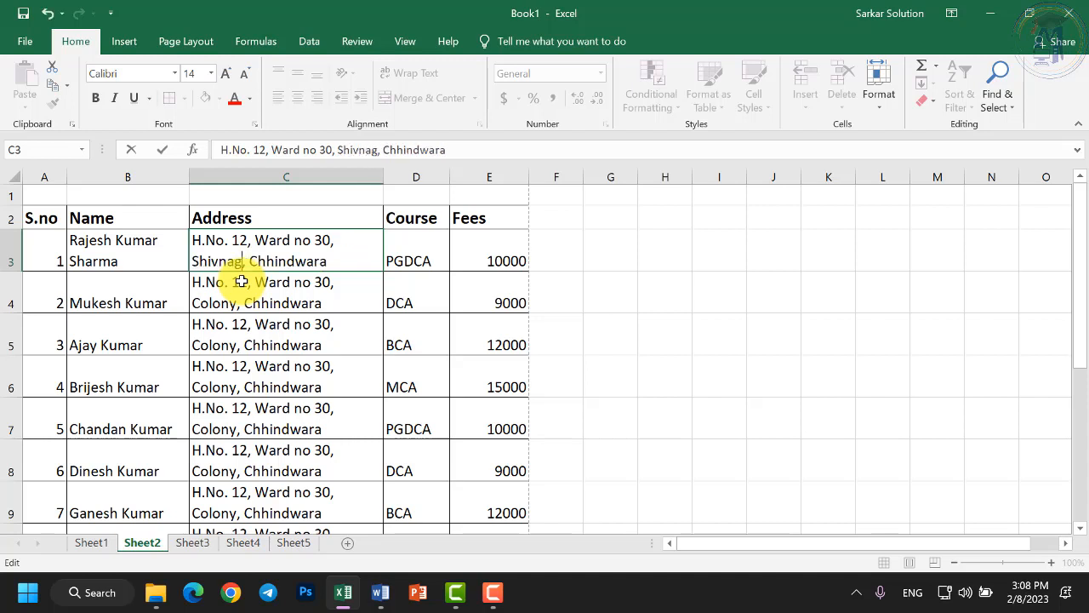
type("ar Colony")
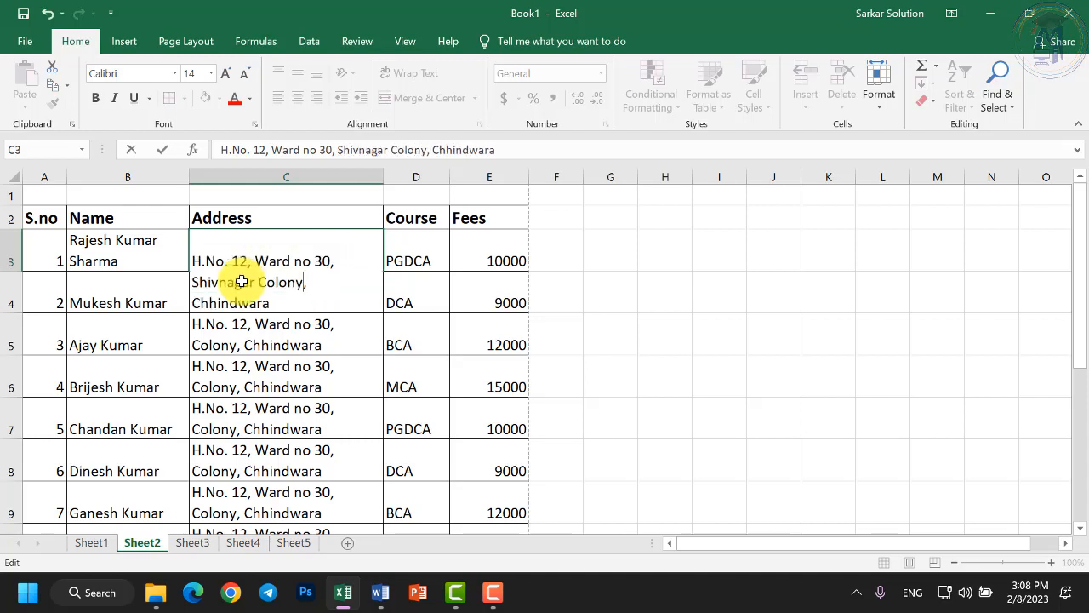
key("Return")
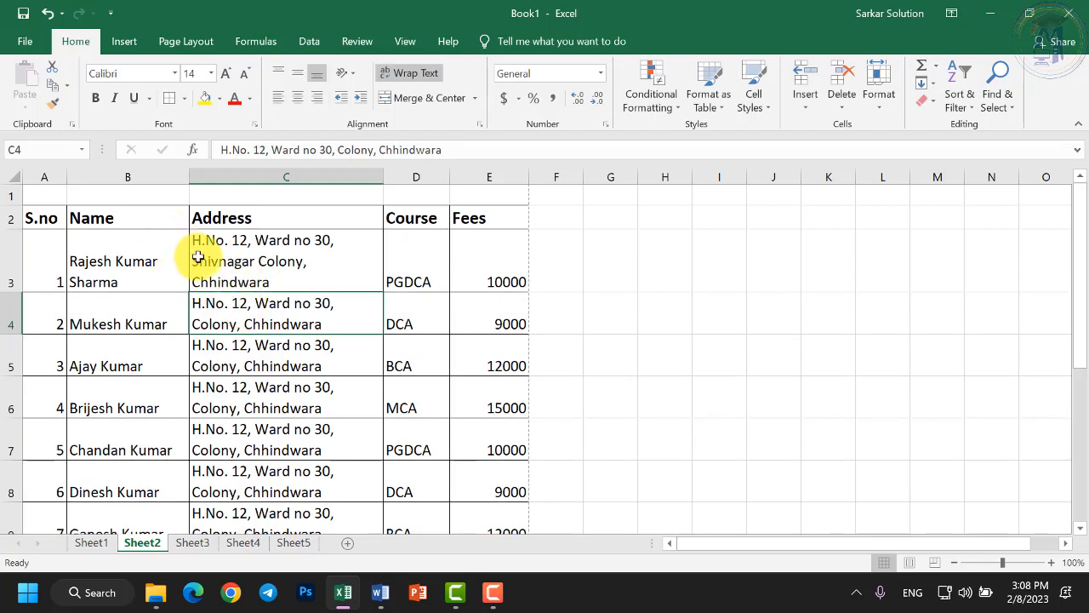
left_click(277, 269)
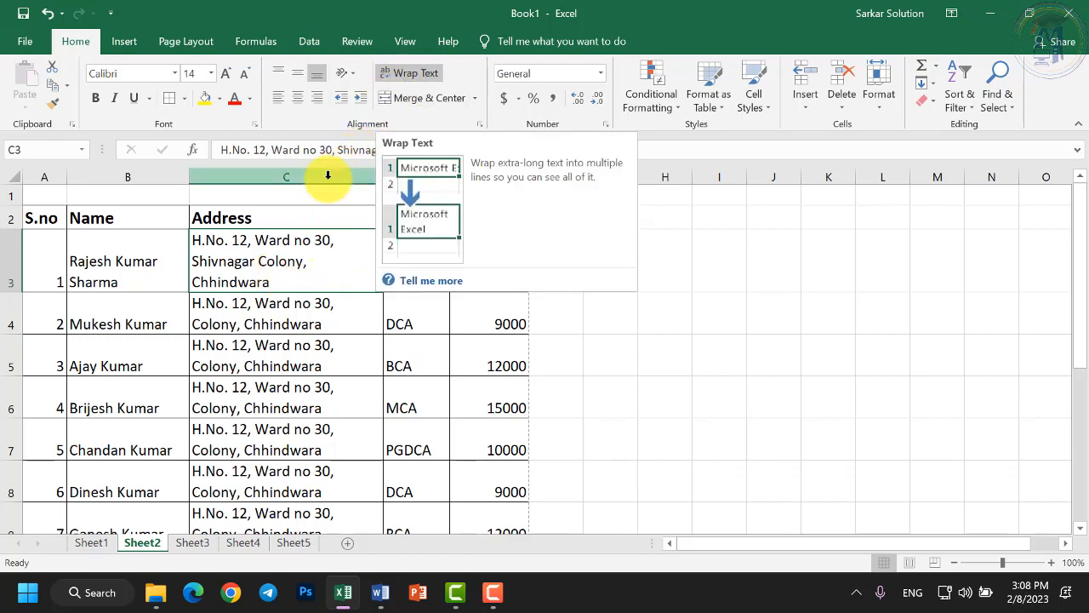
left_click(257, 304)
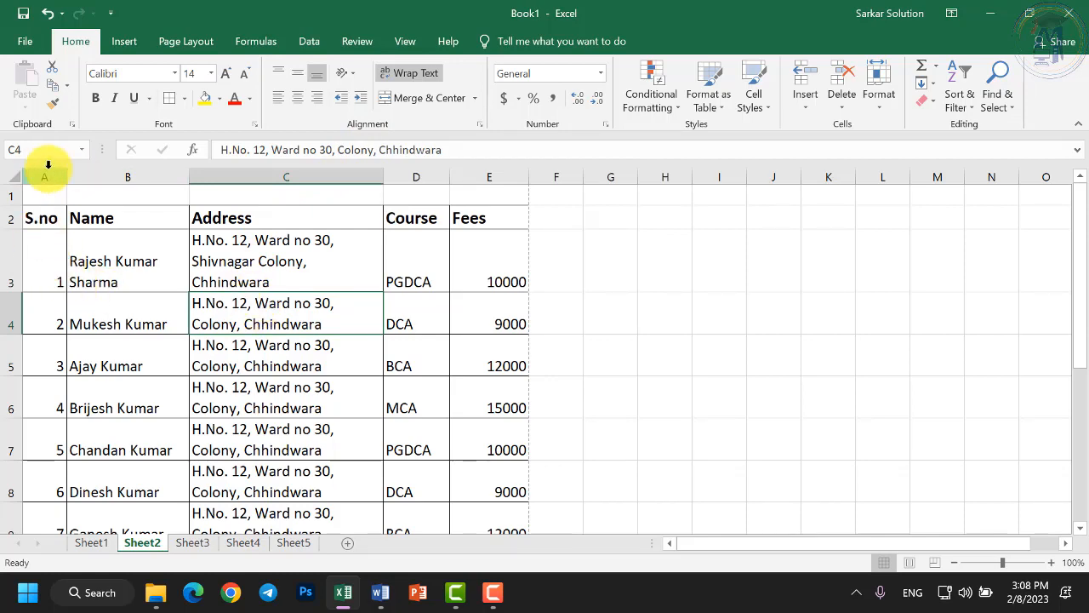
Select the empty cells A1 through E1 above the table for the title.
left_click_drag(138, 174, 286, 176)
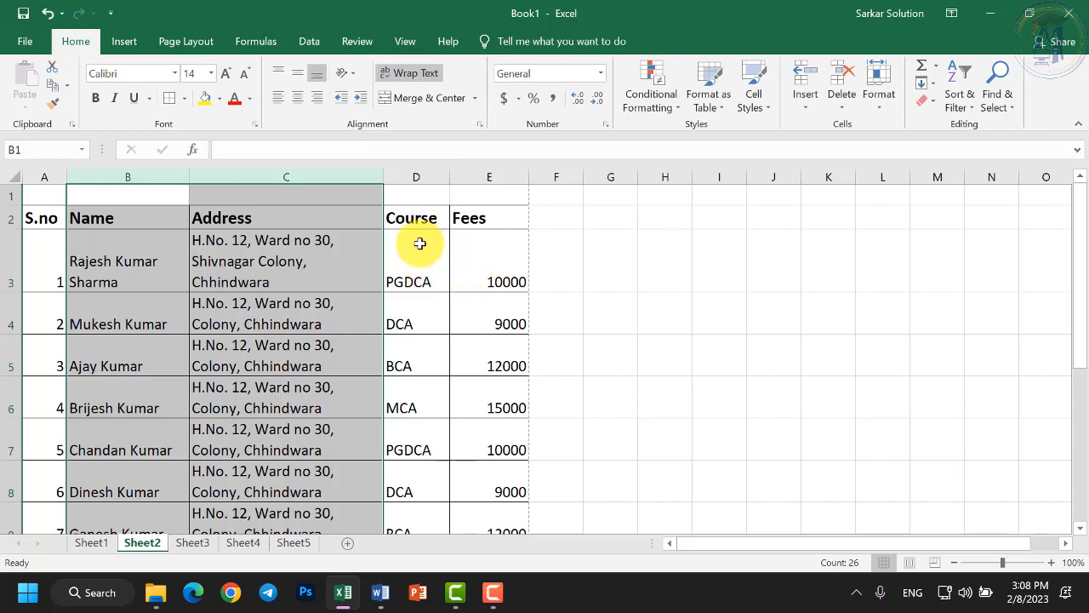
left_click(340, 260)
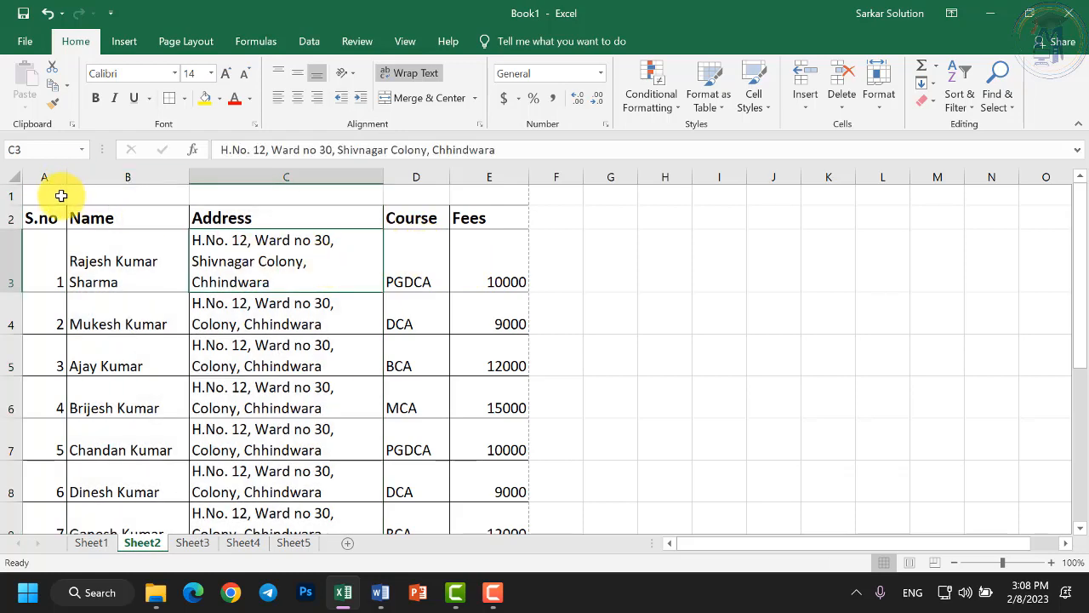
left_click_drag(53, 197, 119, 195)
left_click(102, 195)
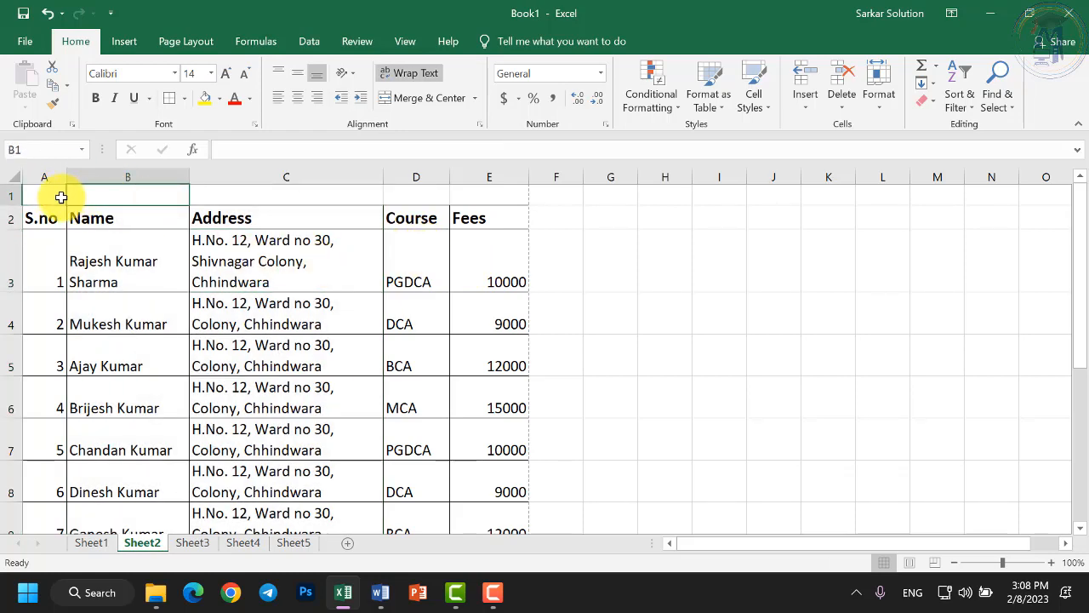
left_click(61, 197)
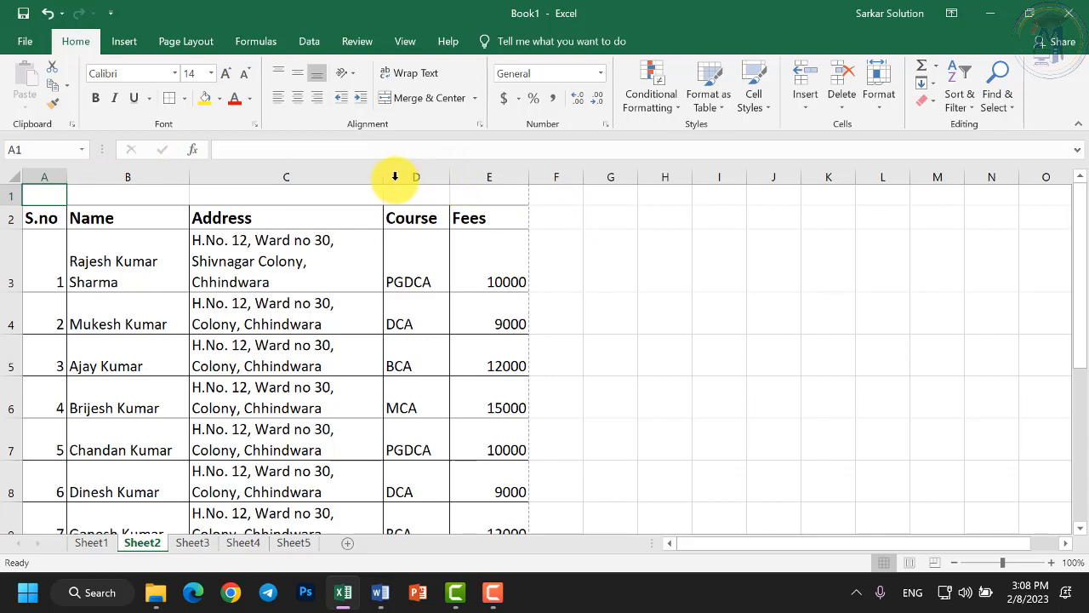
left_click_drag(59, 196, 488, 190)
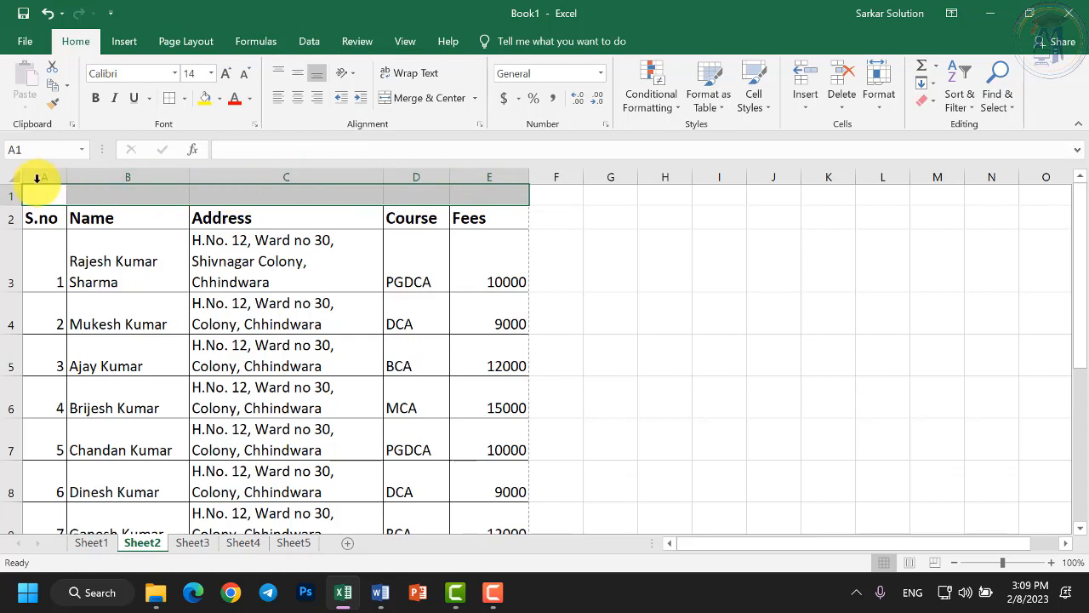
Merge and center A1:E1 and enter the title 'Student Information Sheet'.
left_click(423, 103)
type("S")
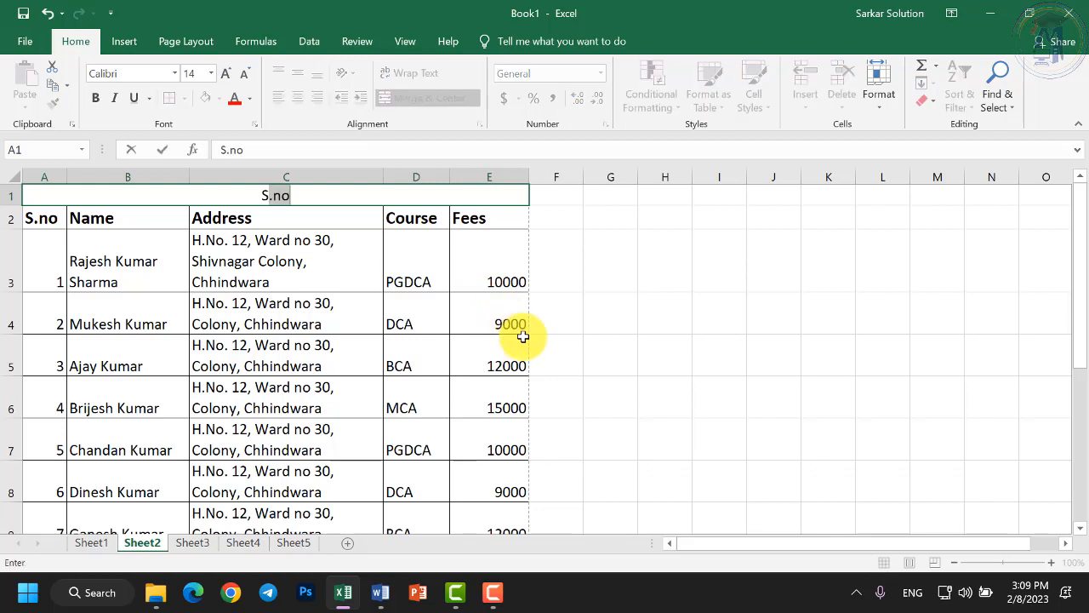
type("tudent Informat")
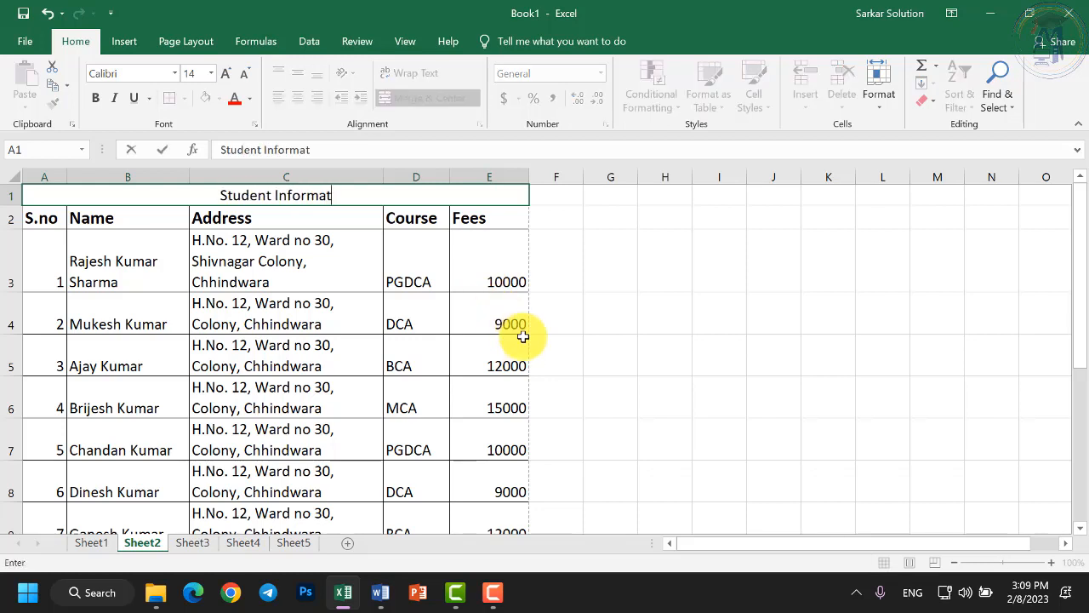
type("ion Sheet")
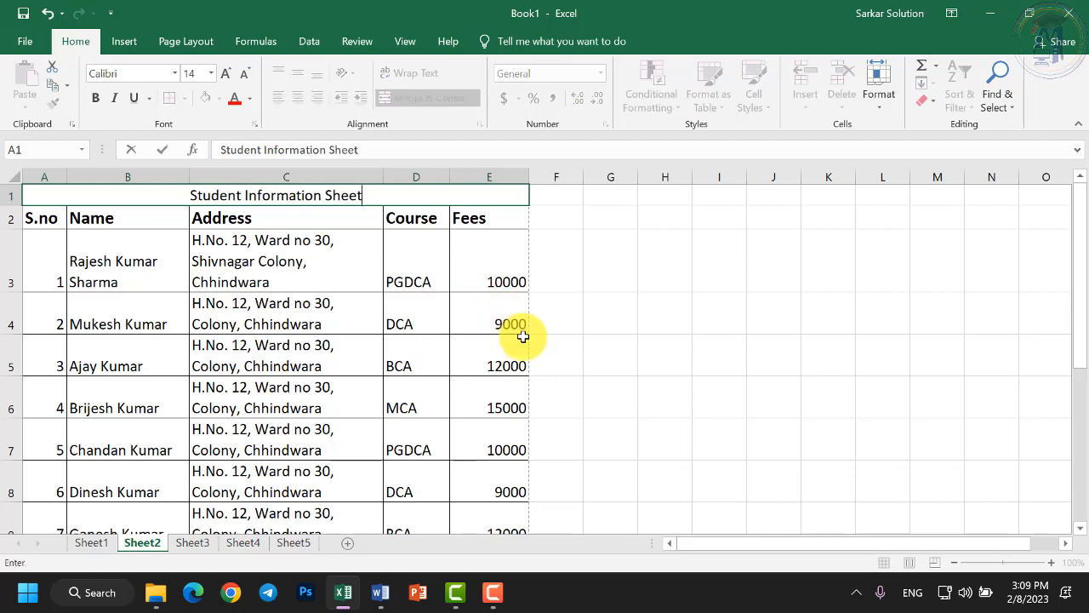
key("Return")
Make the merged title bold.
left_click(332, 192)
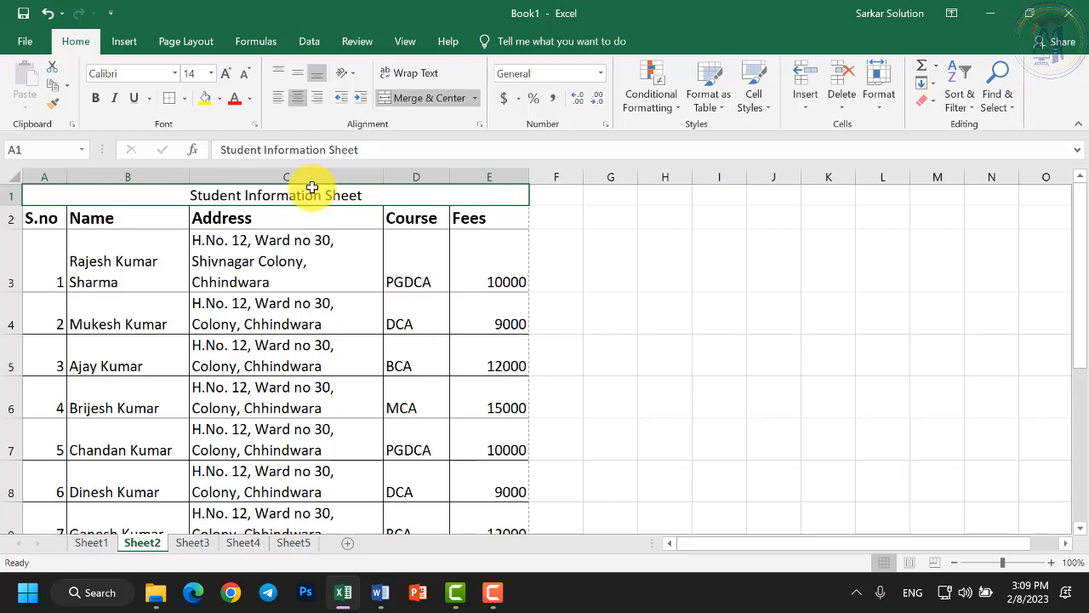
left_click(95, 100)
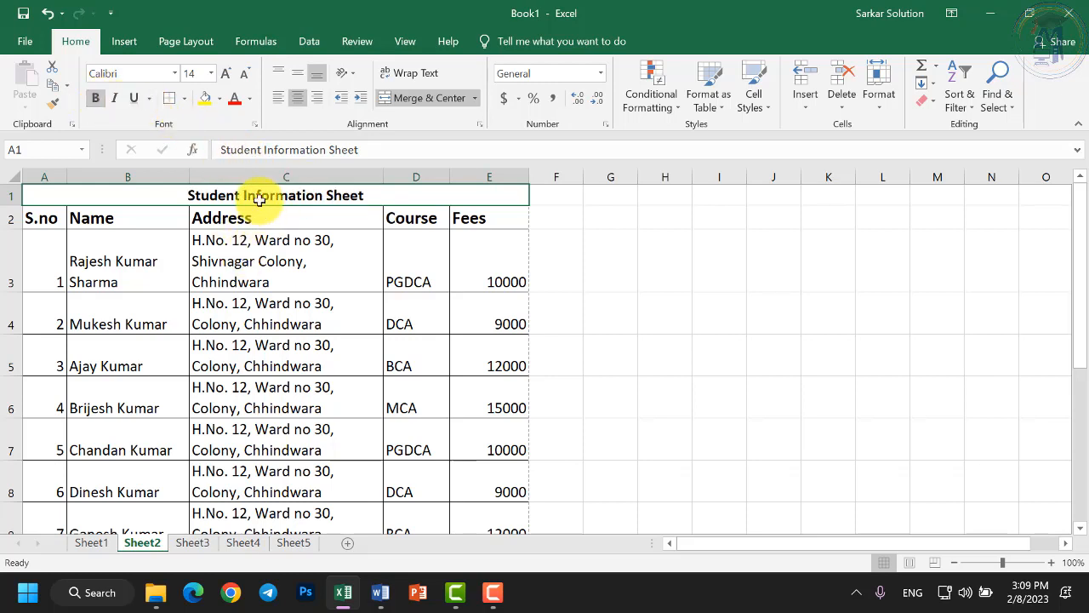
double_click(258, 198)
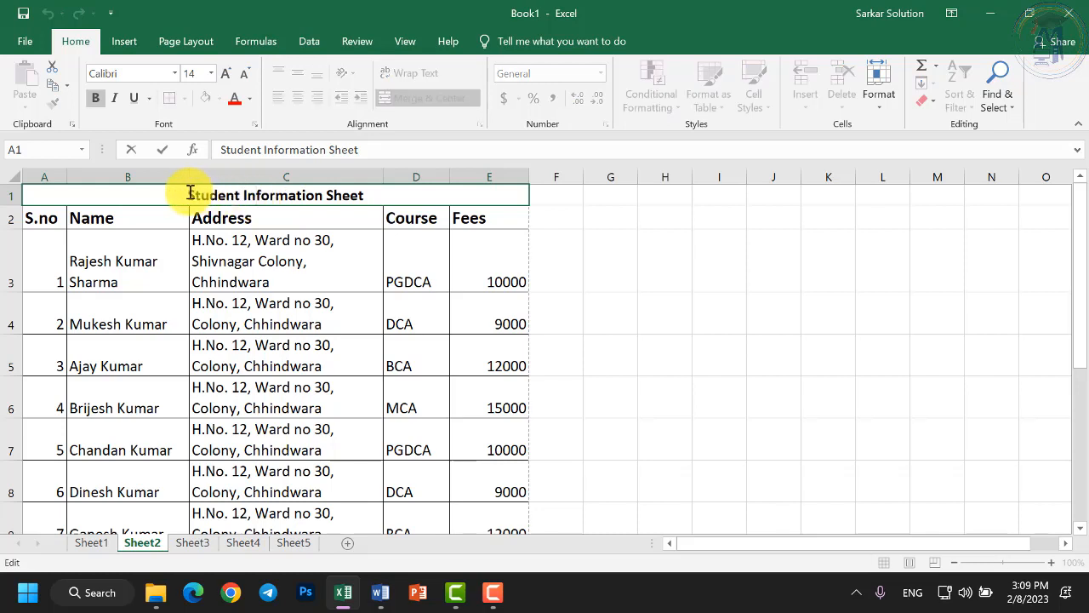
left_click_drag(189, 195, 372, 175)
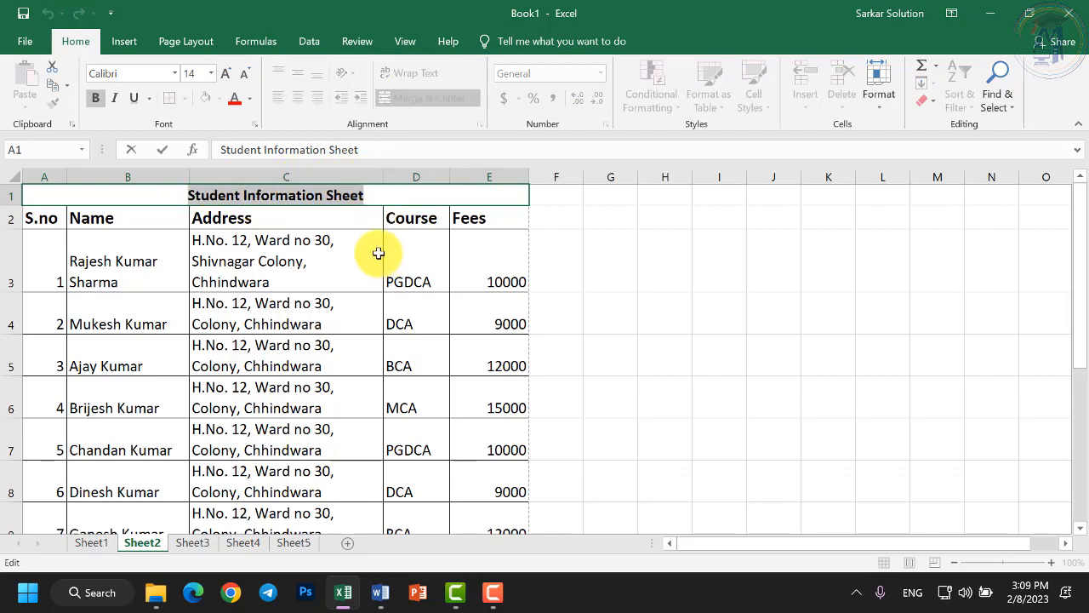
key("Return")
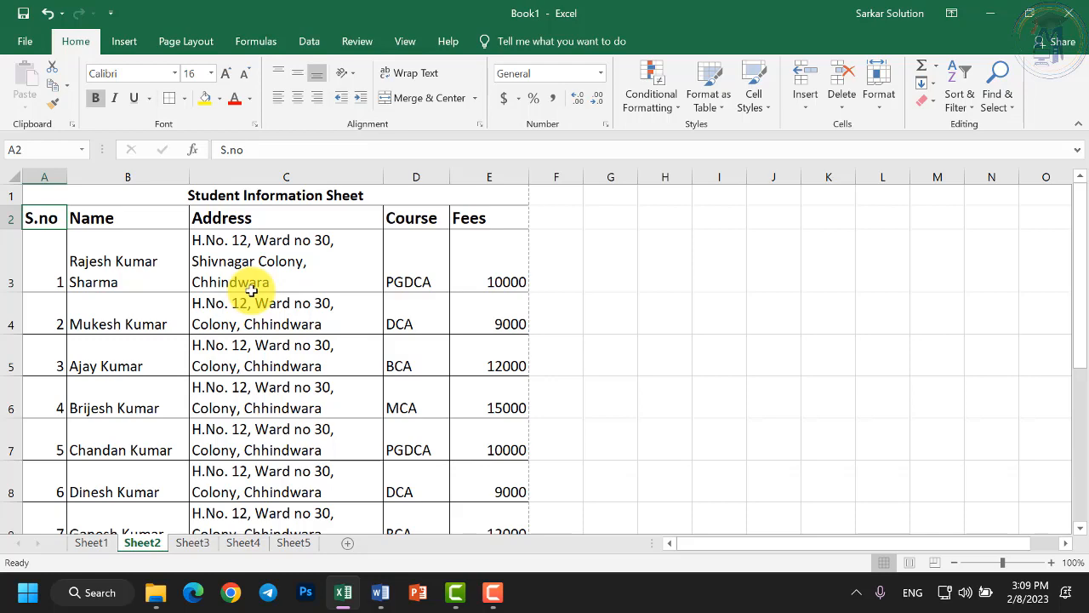
Enlarge the title to 24 pt and colour it dark blue.
left_click(283, 193)
left_click(227, 77)
left_click(226, 77)
left_click(226, 77)
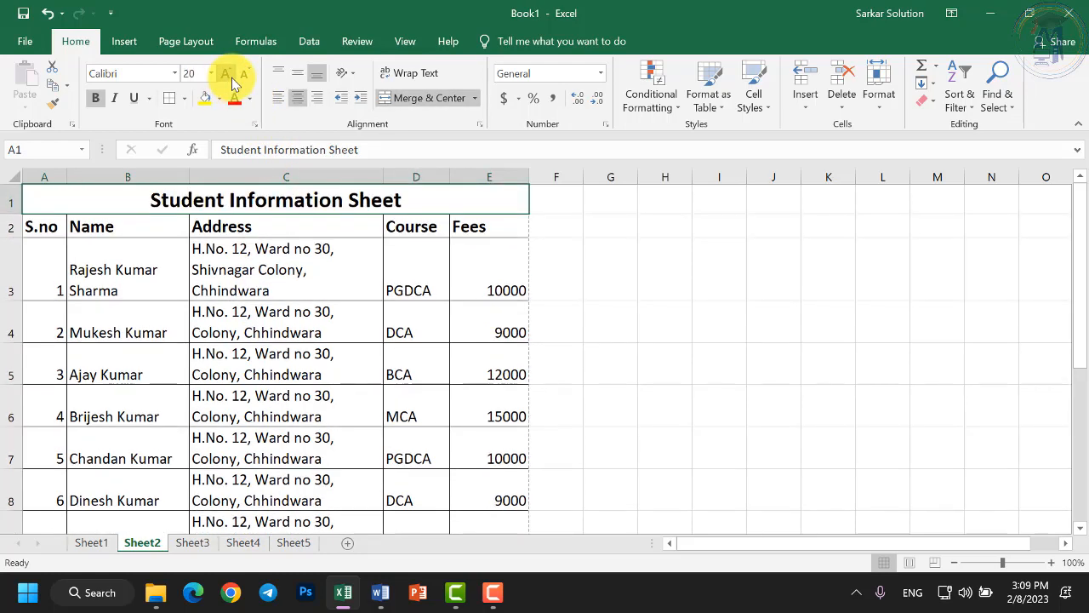
left_click(226, 76)
left_click(226, 77)
left_click(247, 99)
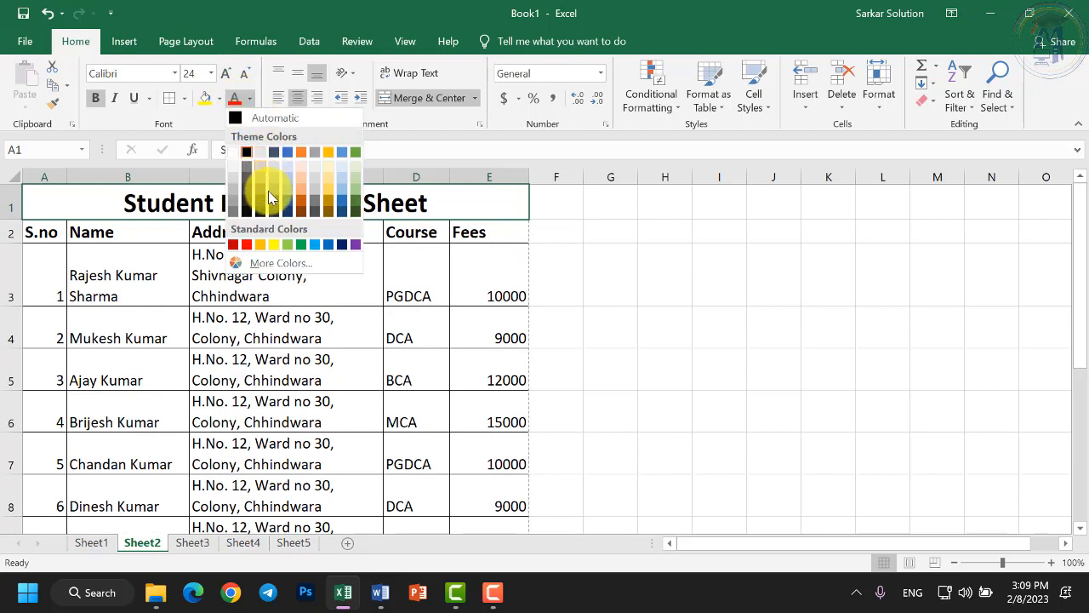
left_click(341, 245)
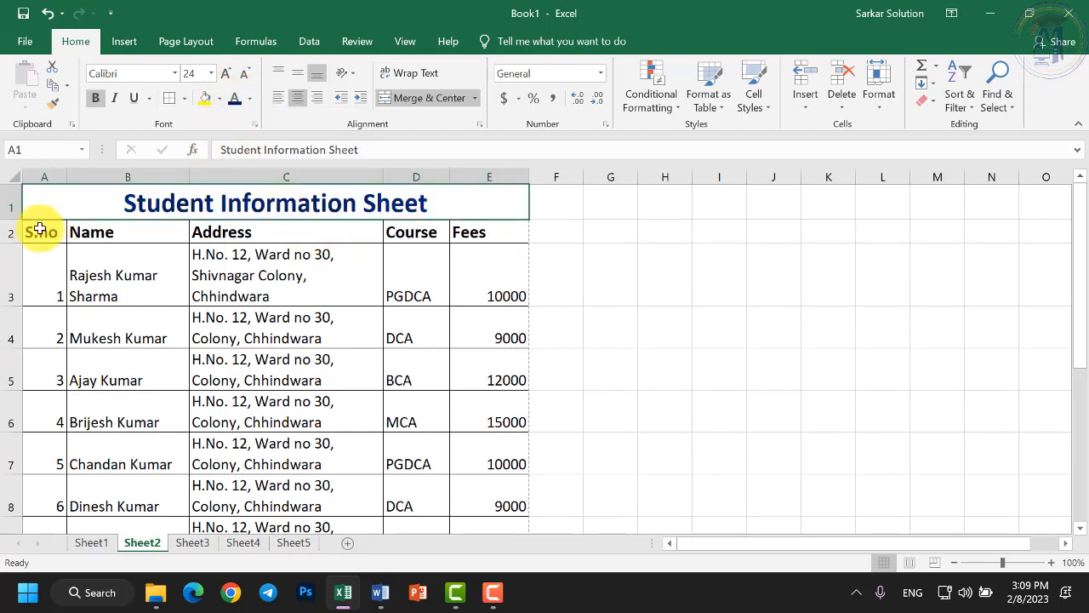
Fill the S.no-to-Fees header row A2:E2 with light gold.
left_click_drag(42, 226, 445, 204)
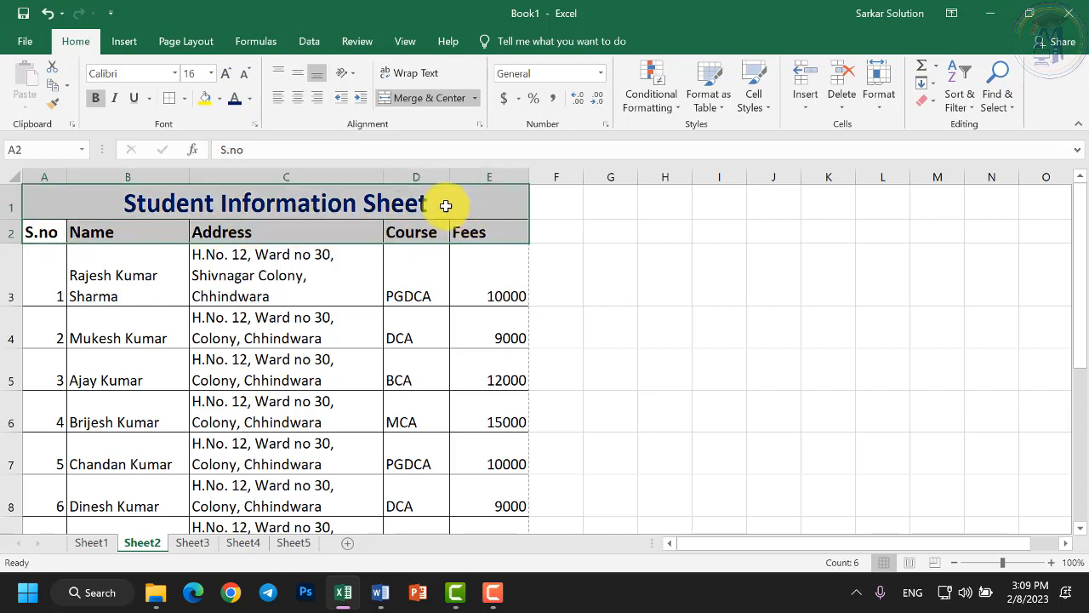
left_click(416, 232)
left_click_drag(48, 236, 490, 239)
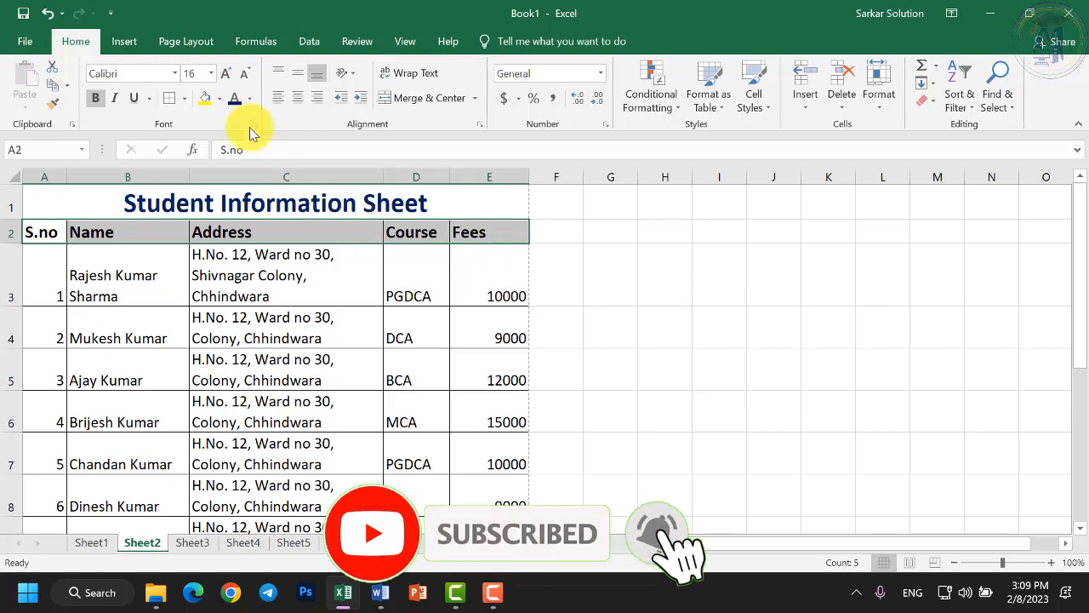
left_click(218, 99)
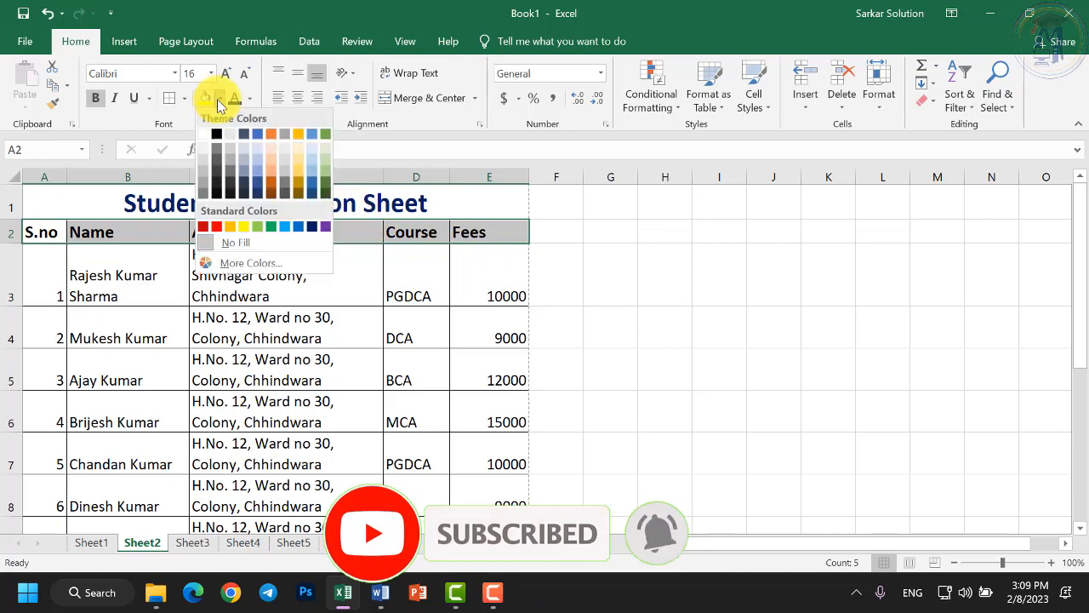
left_click(300, 150)
left_click_drag(49, 263, 498, 377)
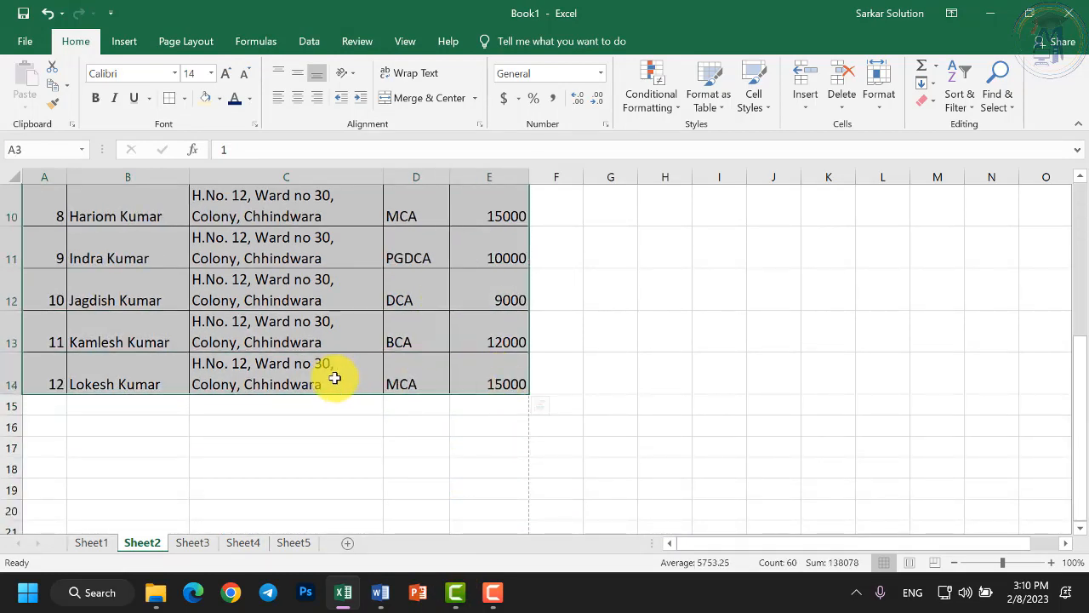
Centre the student records in A3:E14 both vertically and horizontally.
scroll(333, 372, "up", 3)
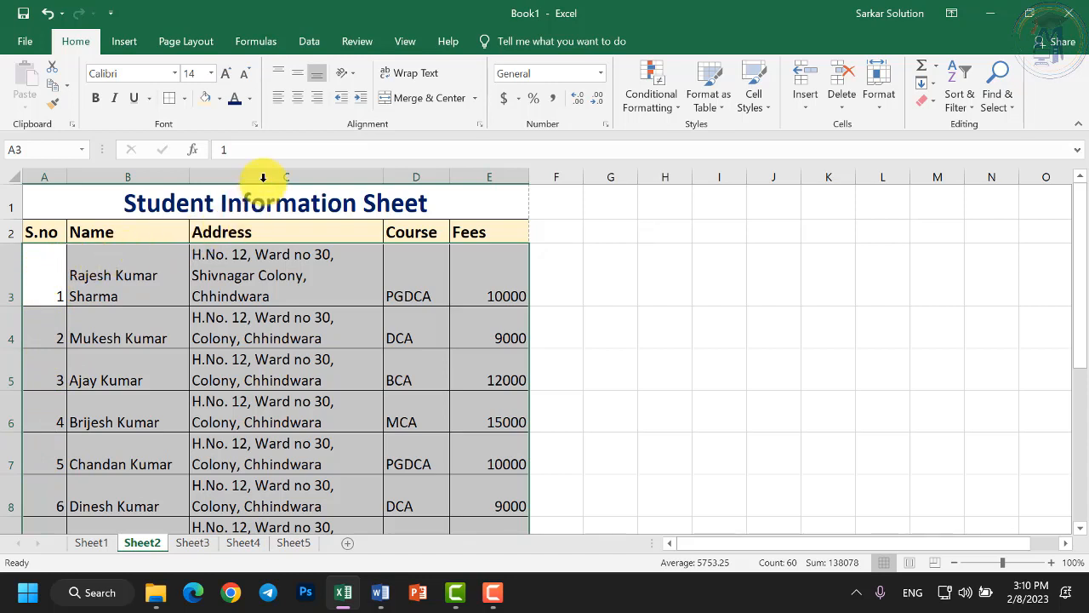
left_click(303, 68)
left_click(302, 70)
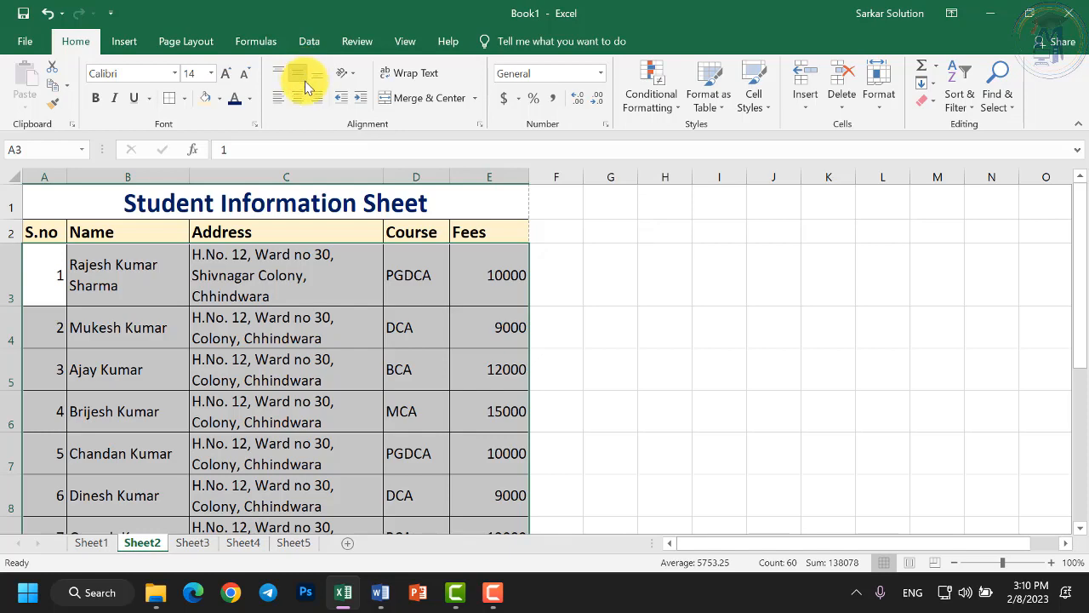
left_click(297, 98)
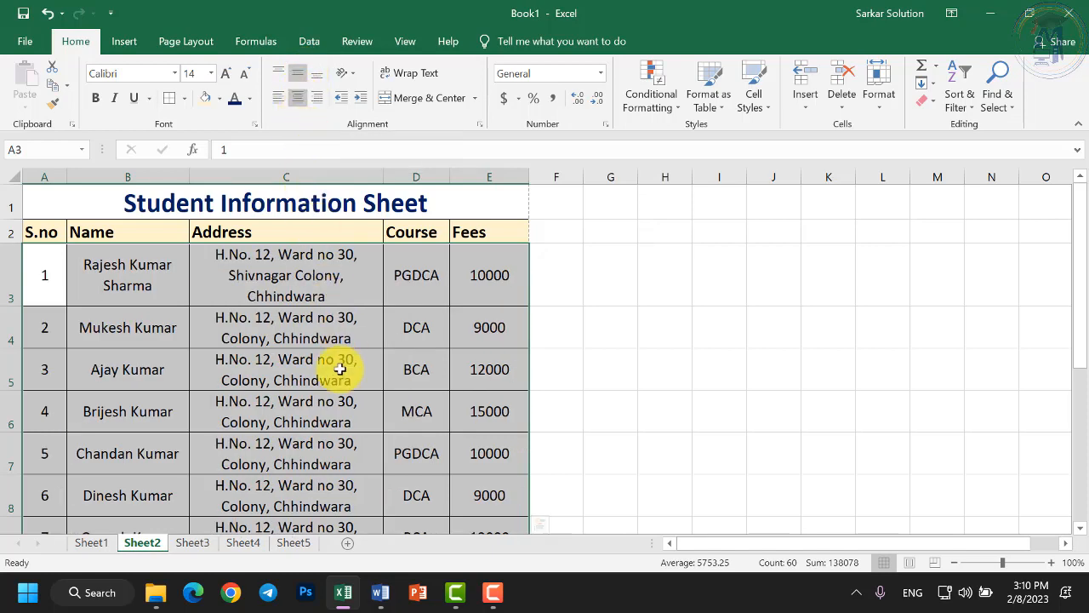
scroll(371, 451, "down", 3)
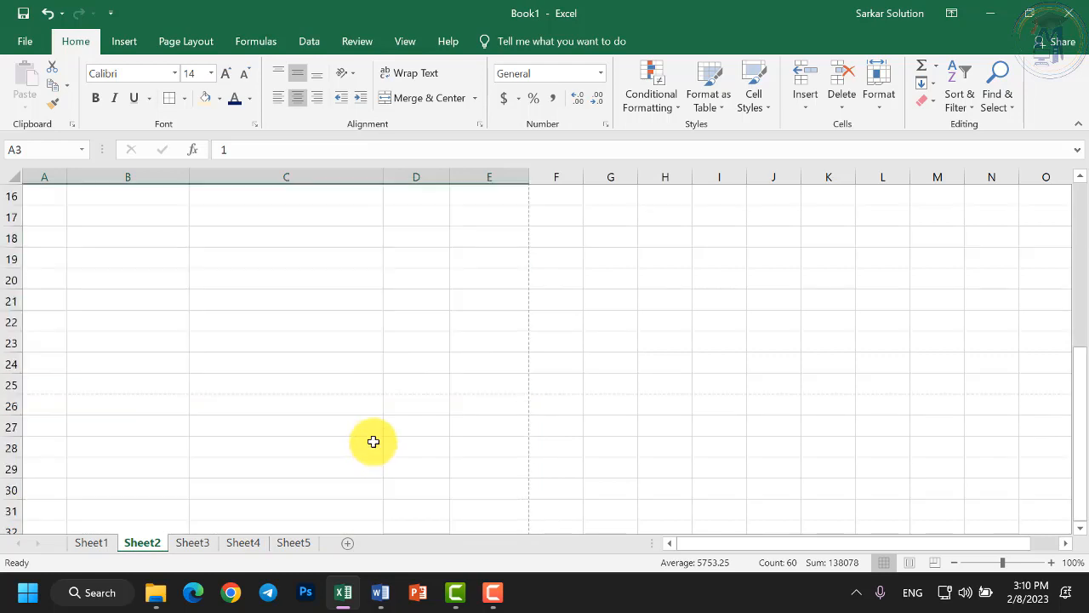
scroll(371, 440, "up", 5)
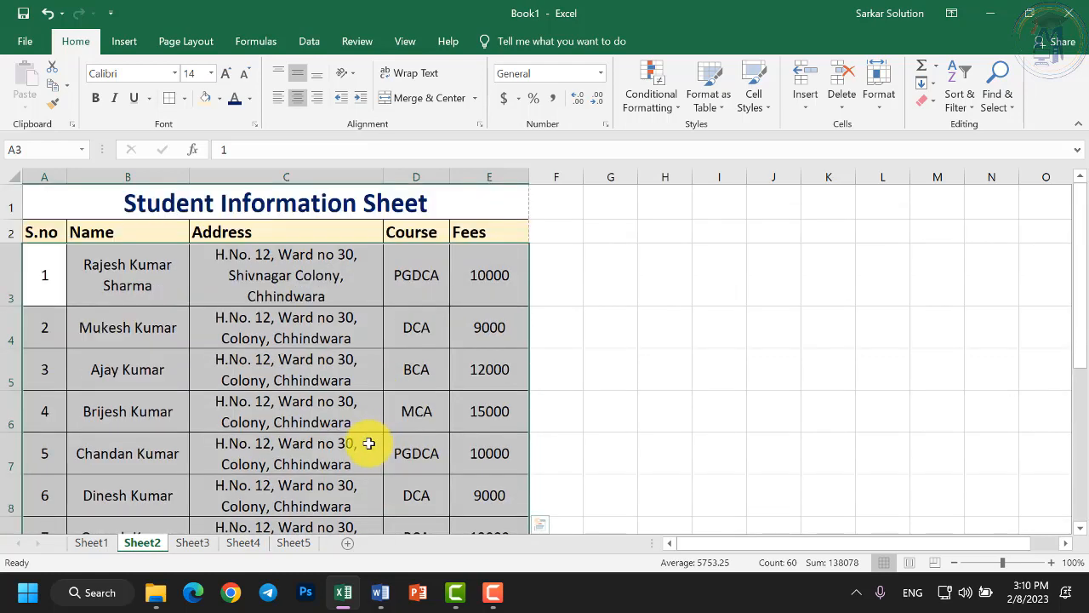
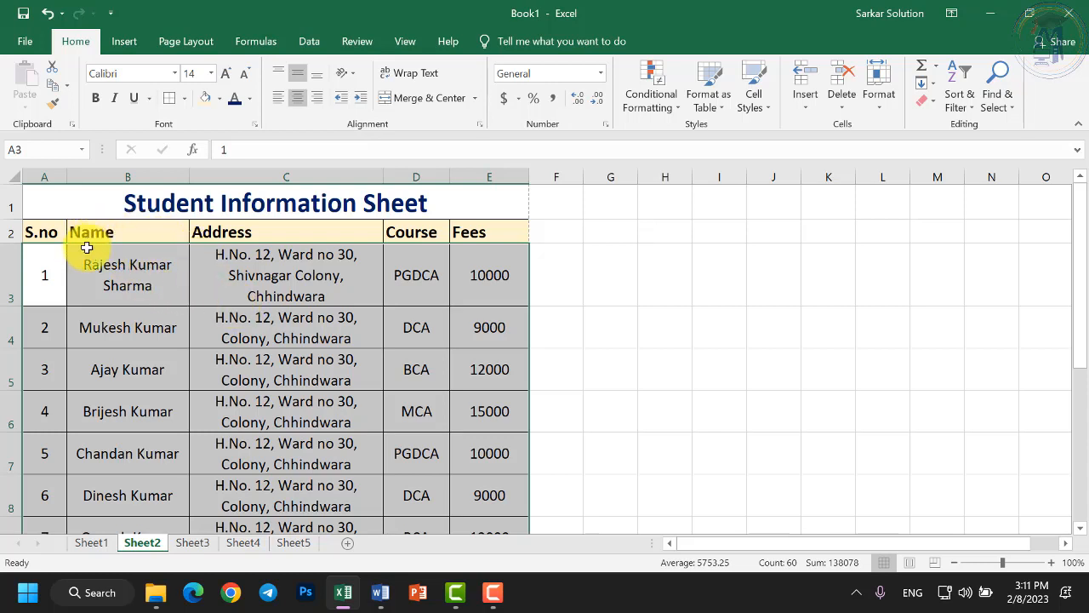
Give the header row A2:E2 a dark blue fill with white font colour.
left_click_drag(51, 231, 489, 236)
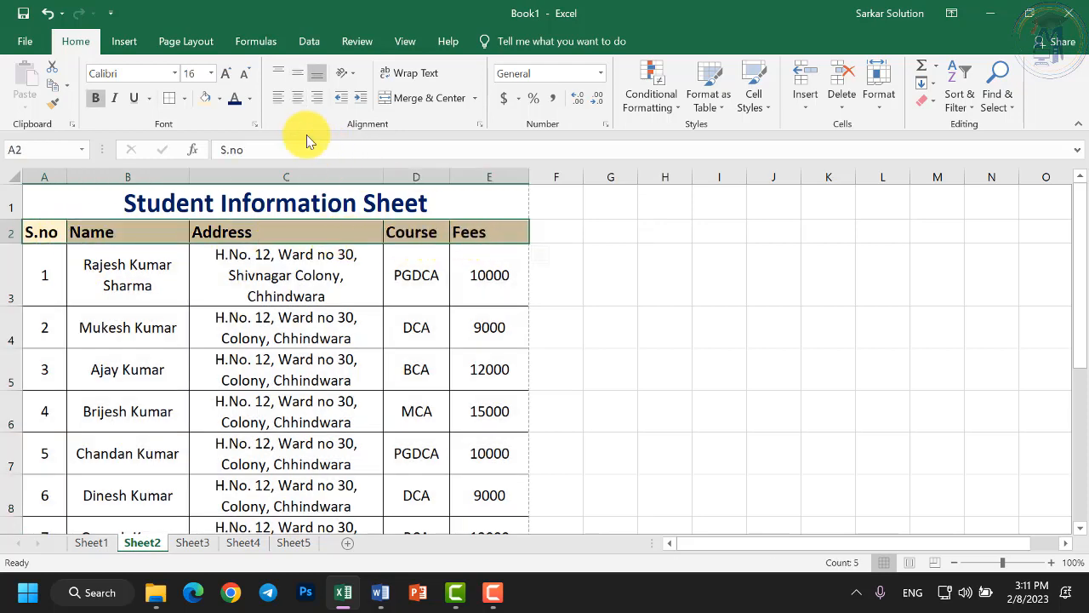
left_click(220, 99)
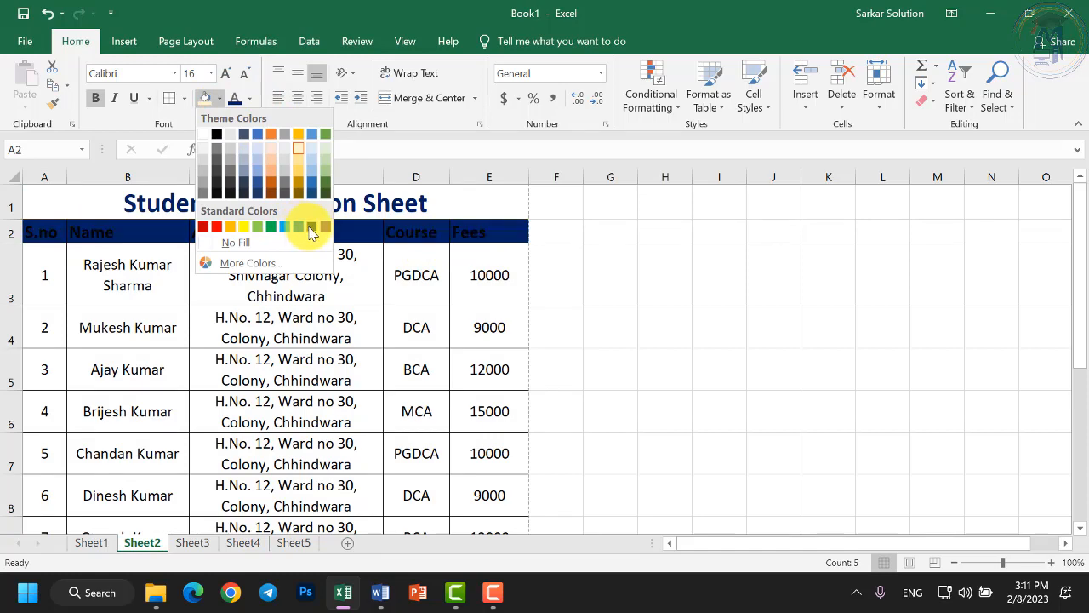
left_click(311, 227)
left_click(248, 99)
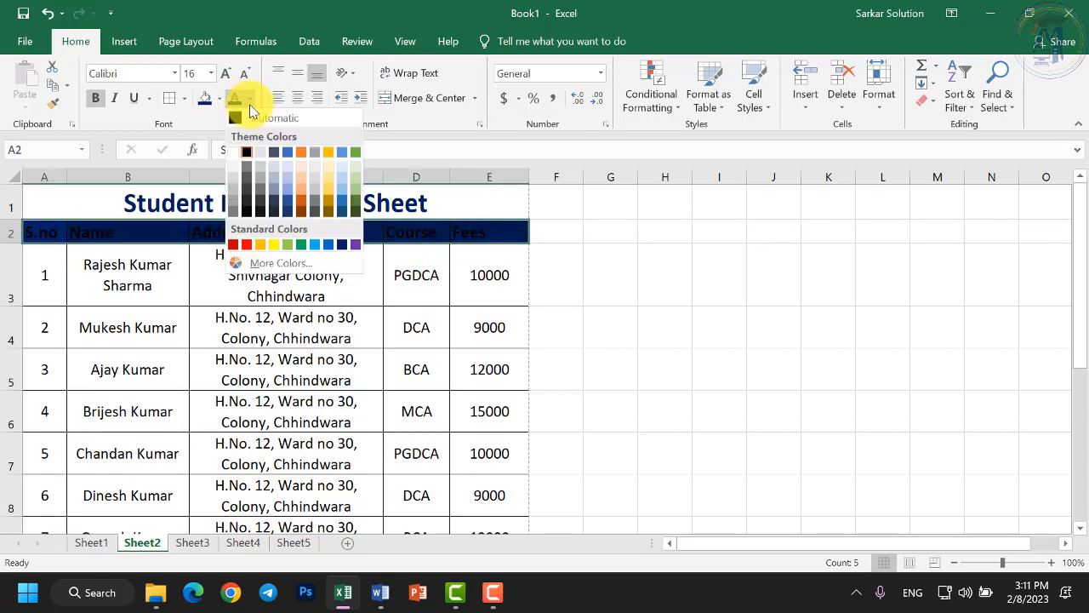
left_click(233, 152)
Shade the data rows A3:E14 with a light gold theme fill.
left_click(47, 272)
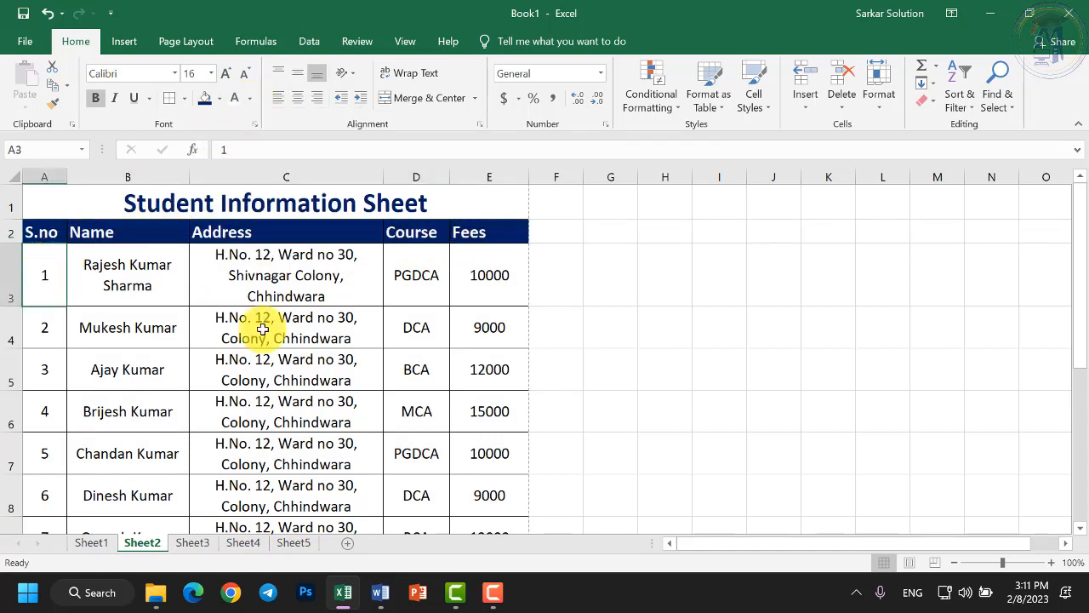
left_click_drag(263, 328, 469, 459)
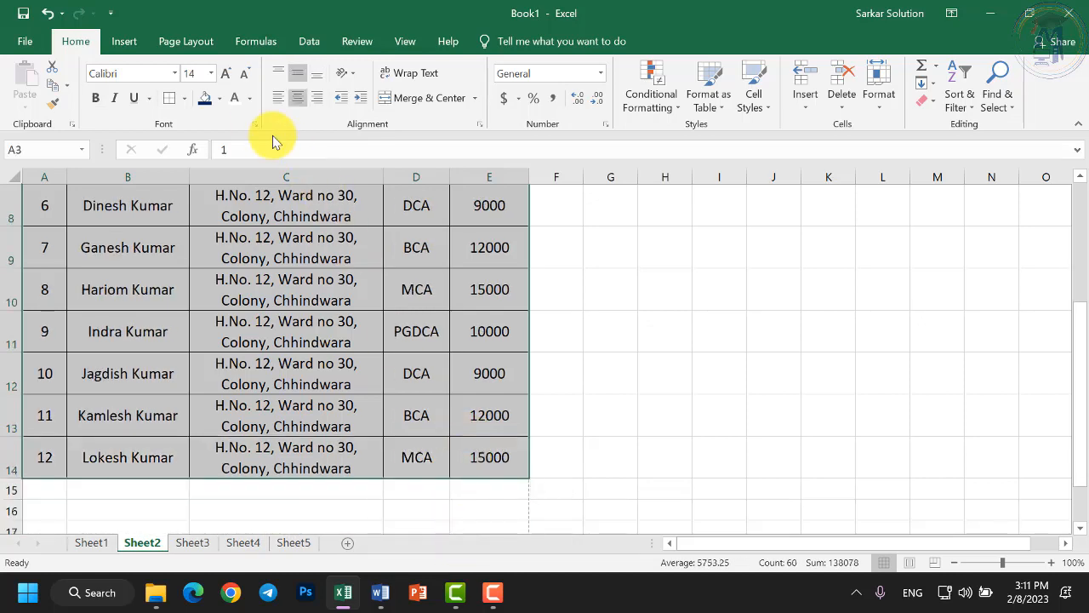
left_click(219, 98)
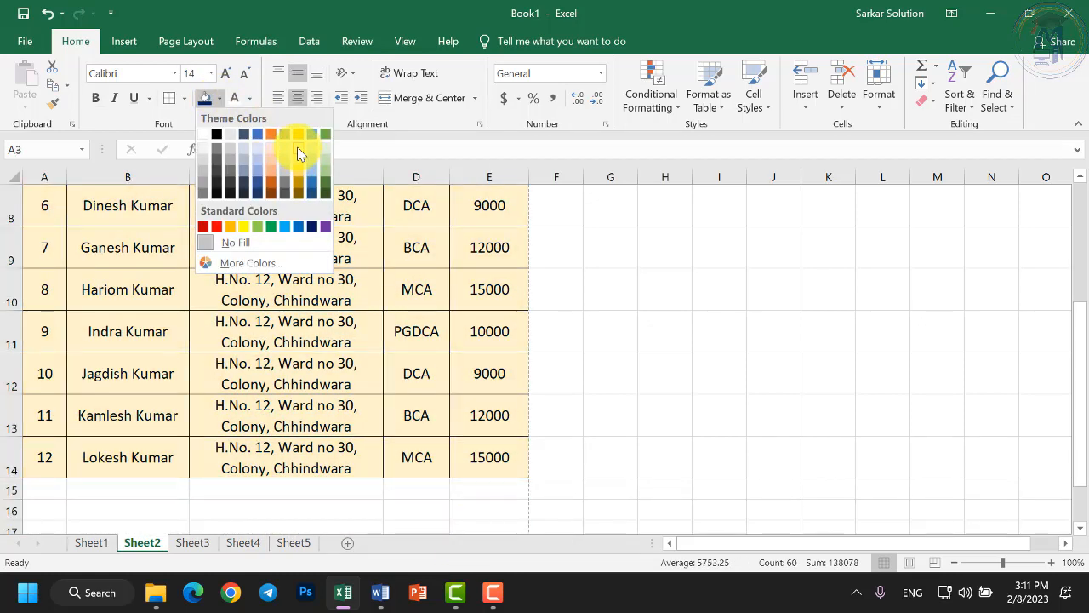
left_click(297, 154)
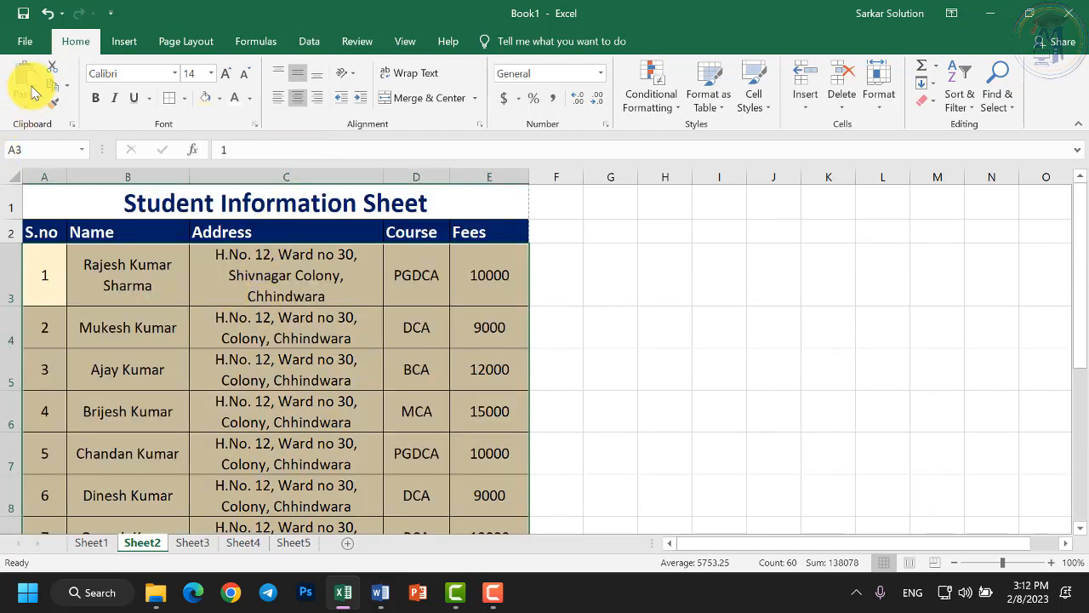
left_click(25, 39)
left_click(59, 231)
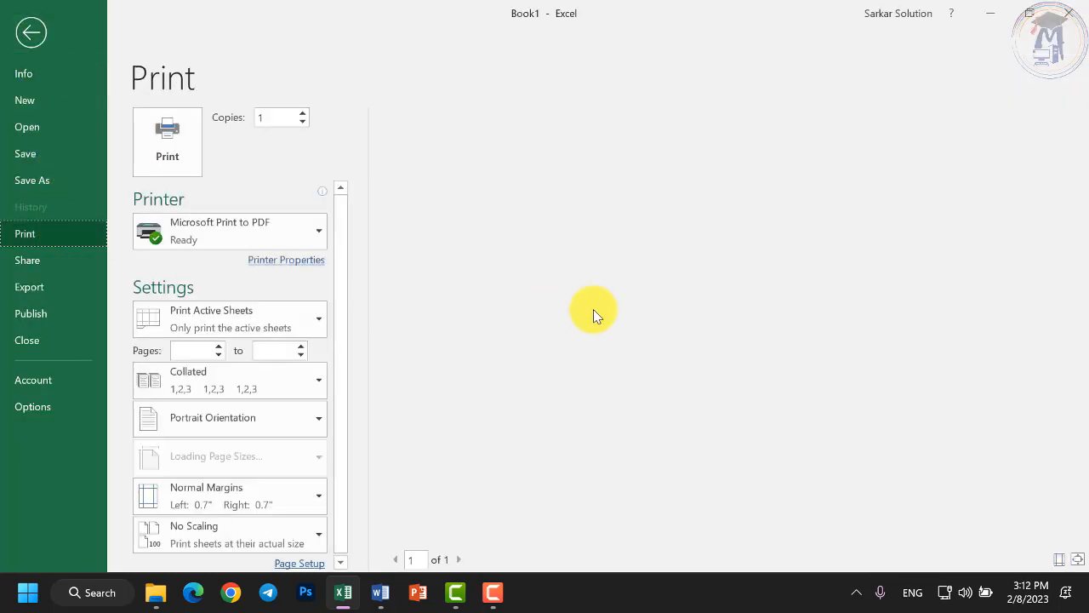
scroll(802, 328, "down", 5)
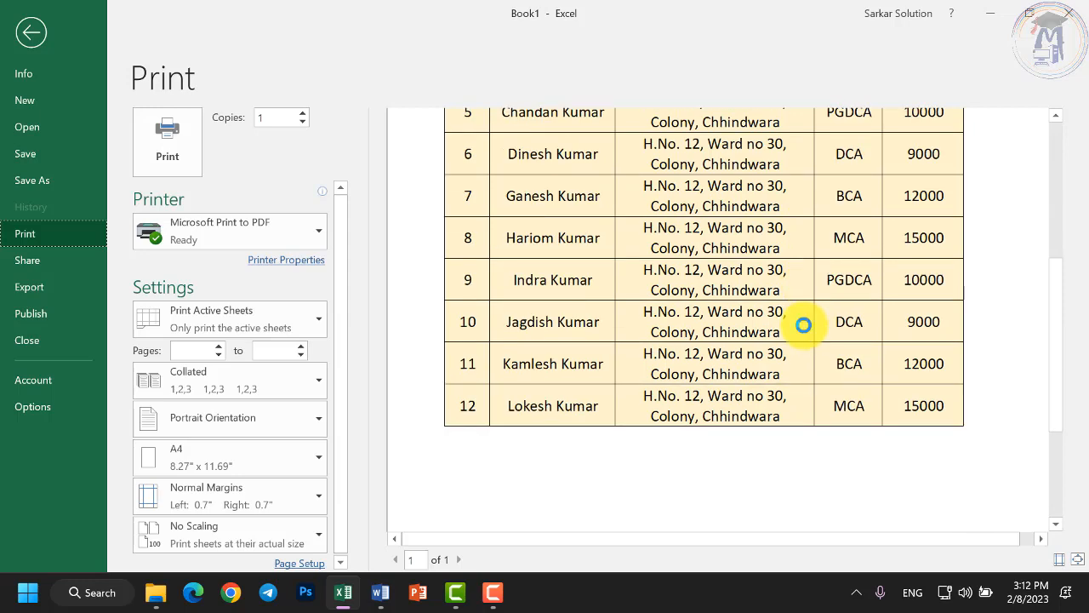
scroll(803, 324, "down", 3)
scroll(798, 326, "up", 8)
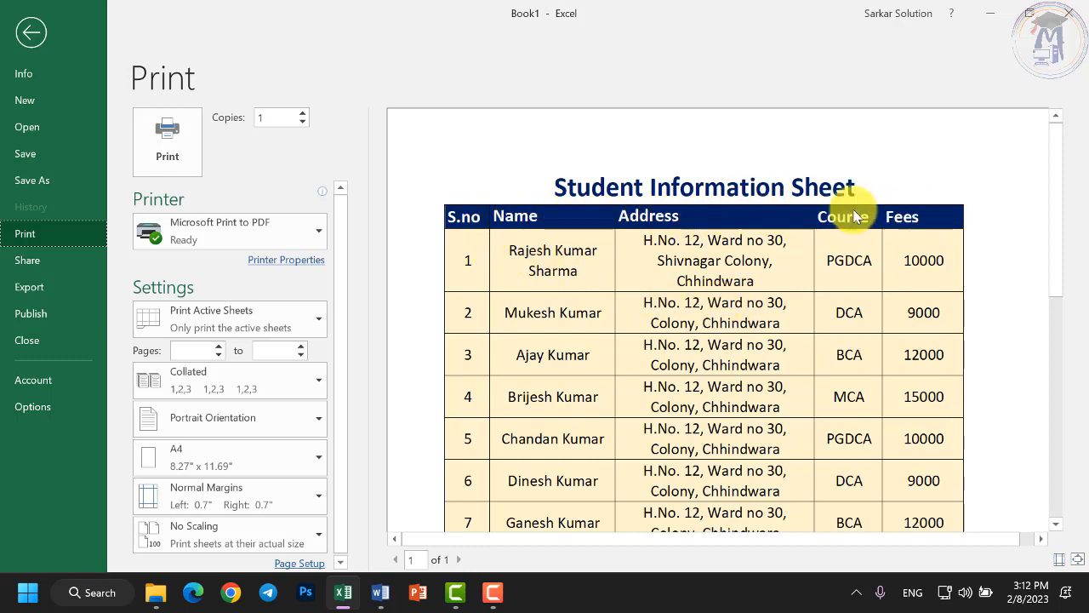
left_click(24, 35)
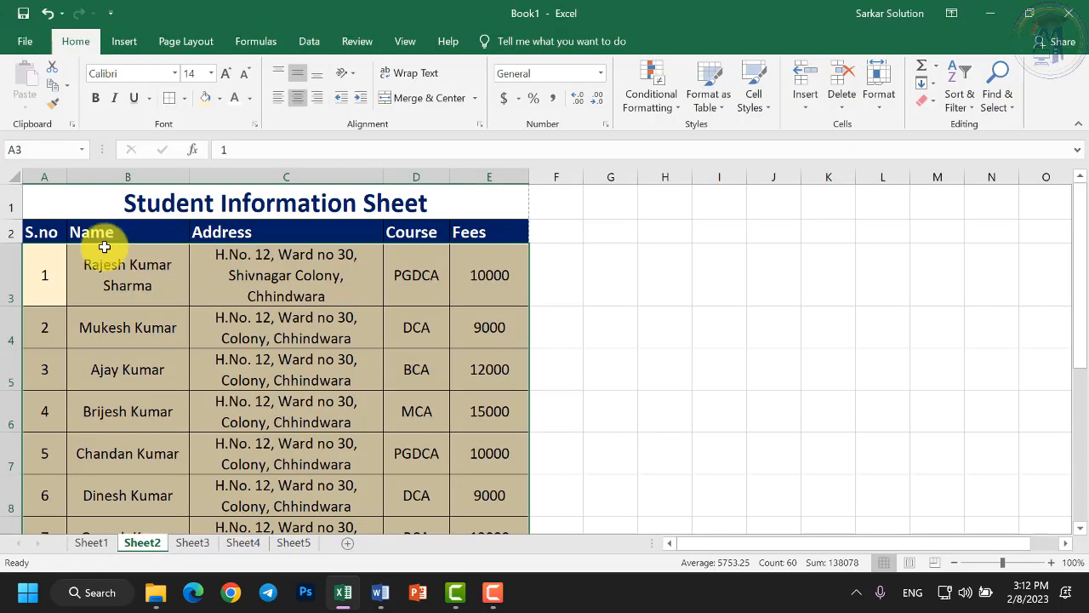
Centre the header labels in A2:E2 and check the address text in C3.
left_click_drag(48, 236, 480, 236)
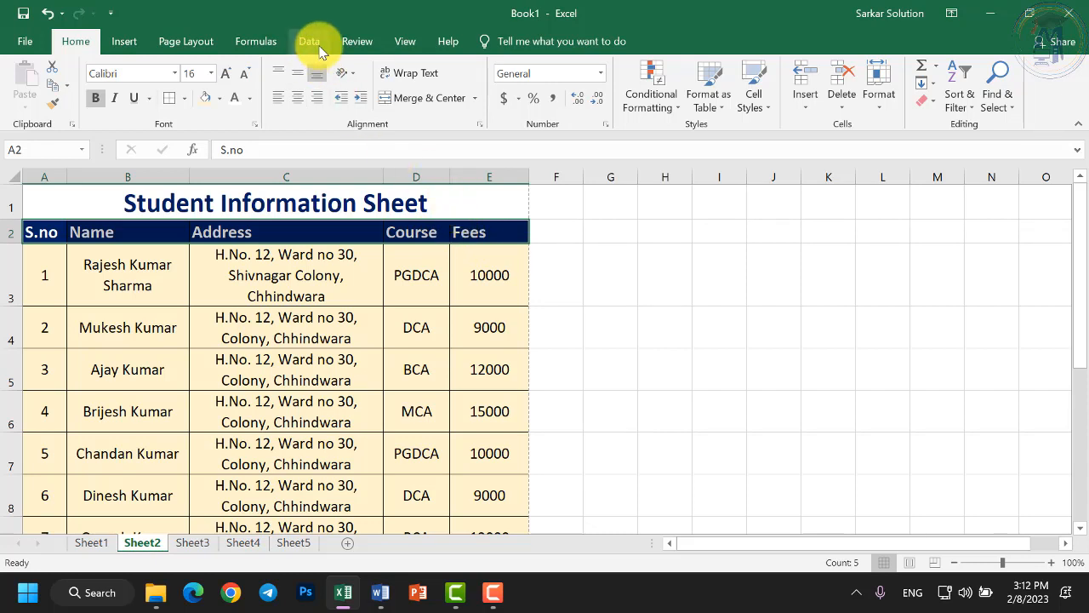
left_click(296, 100)
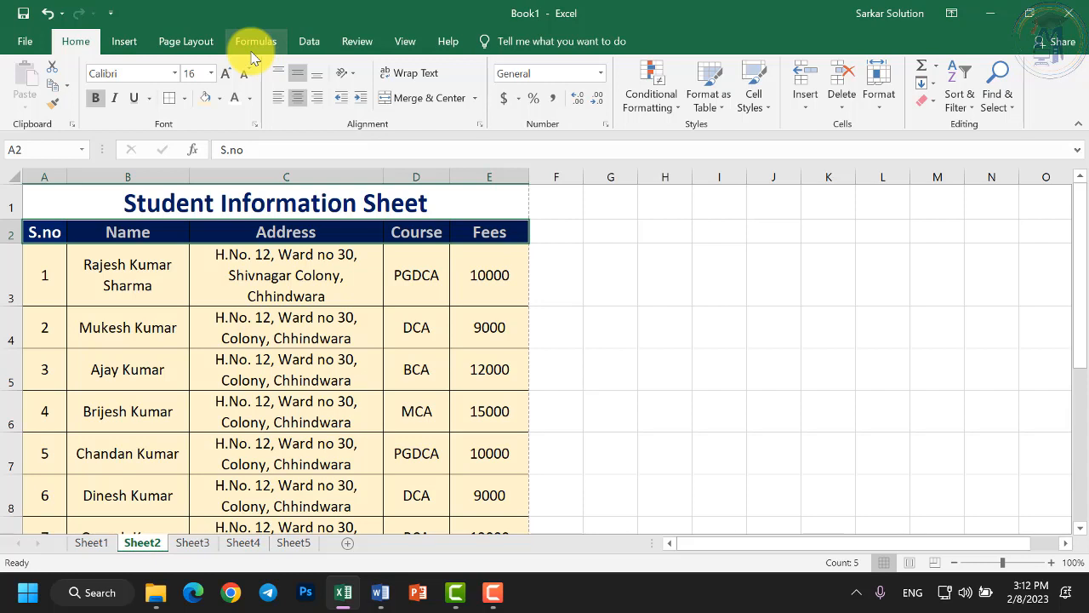
left_click(262, 289)
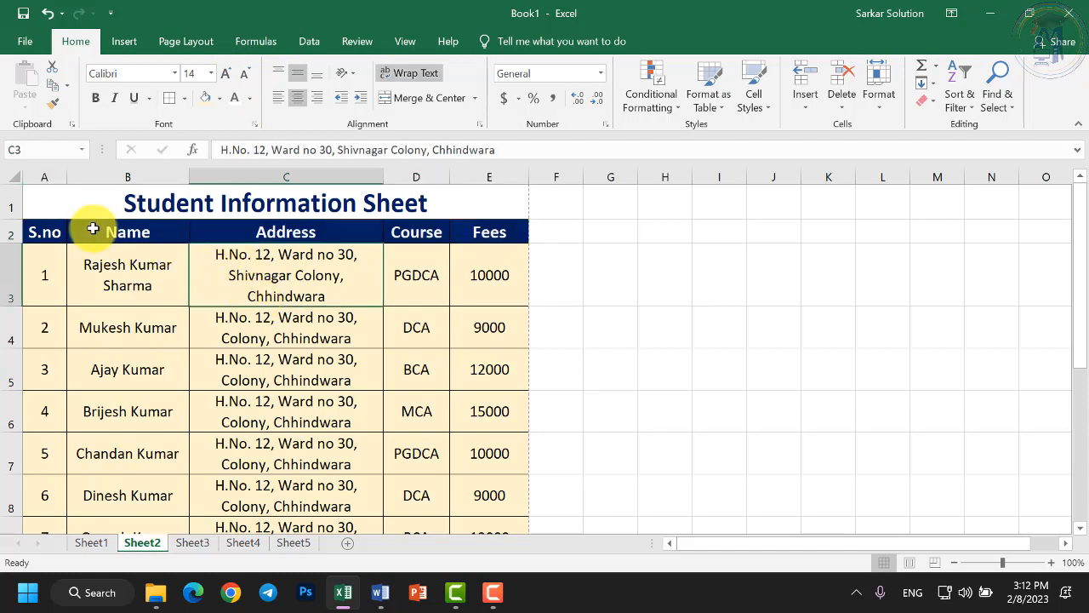
scroll(204, 284, "down", 5)
scroll(207, 287, "up", 5)
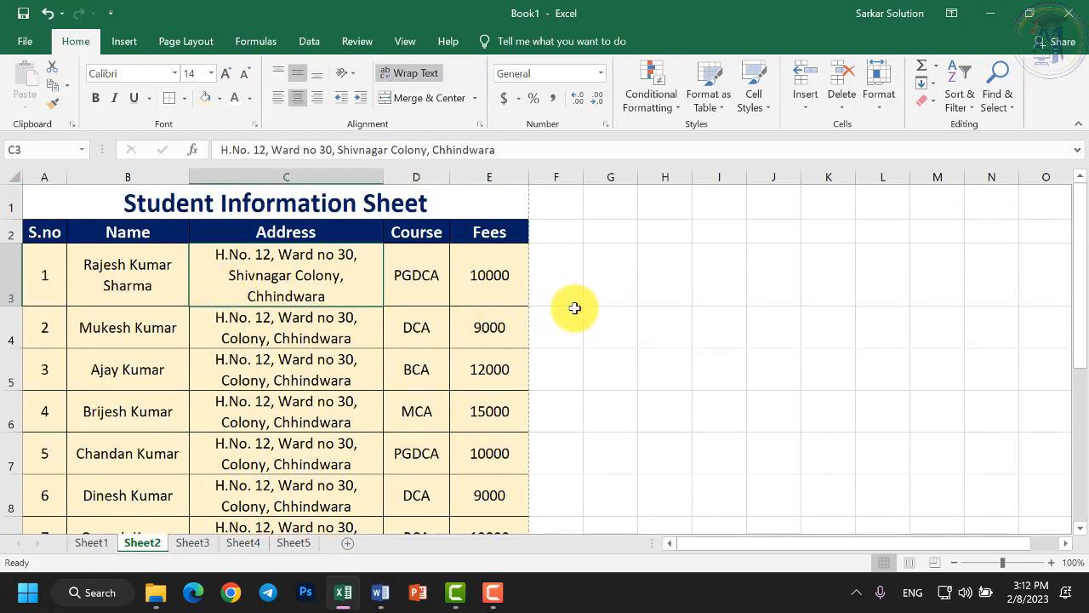
Move off the table and switch to the empty Sheet3.
left_click(609, 296)
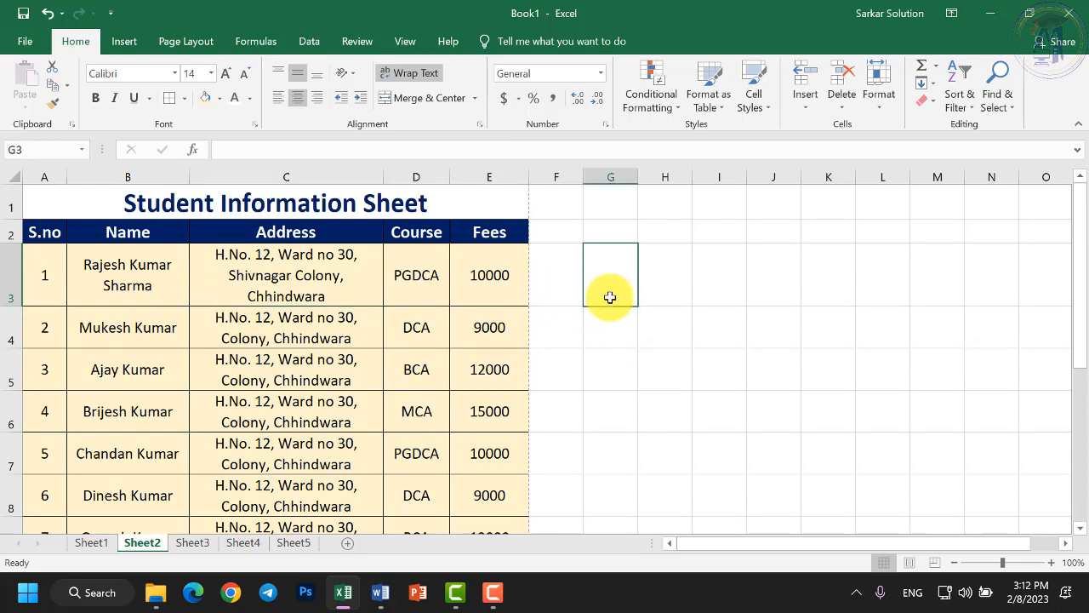
scroll(539, 323, "down", 5)
scroll(255, 449, "up", 5)
left_click(194, 544)
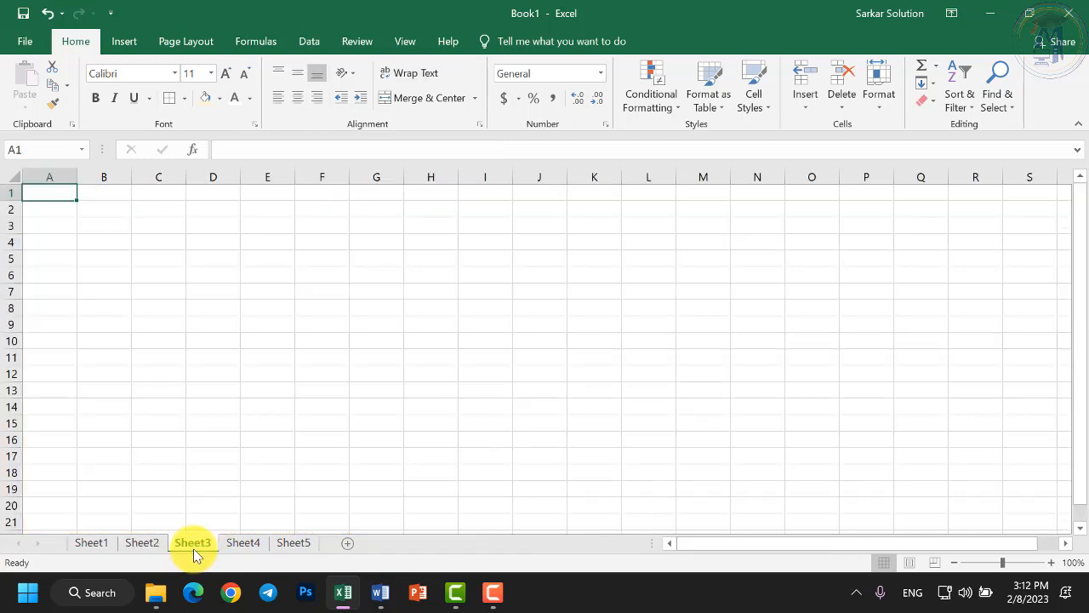
Set Sheet3's page to Normal margins, Portrait orientation and A4 paper size.
left_click(195, 43)
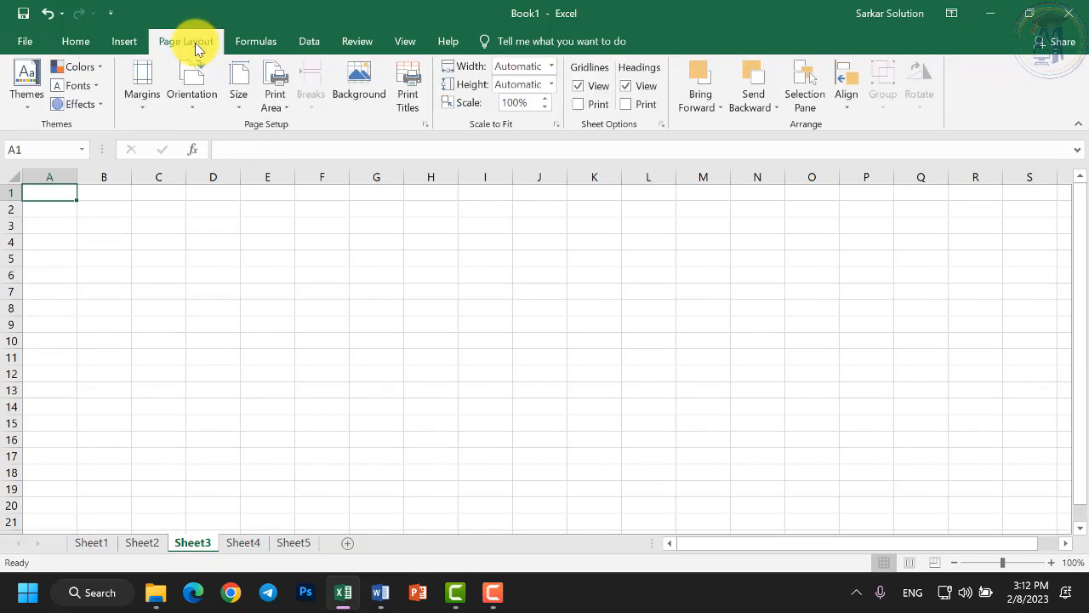
left_click(135, 95)
left_click(161, 139)
left_click(191, 89)
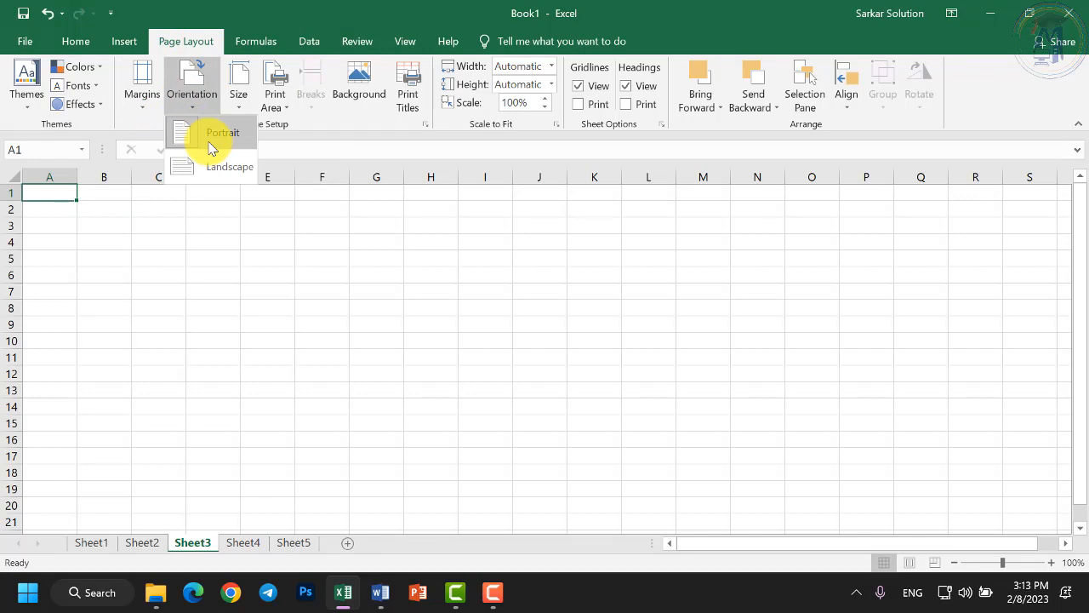
left_click(212, 147)
left_click(239, 96)
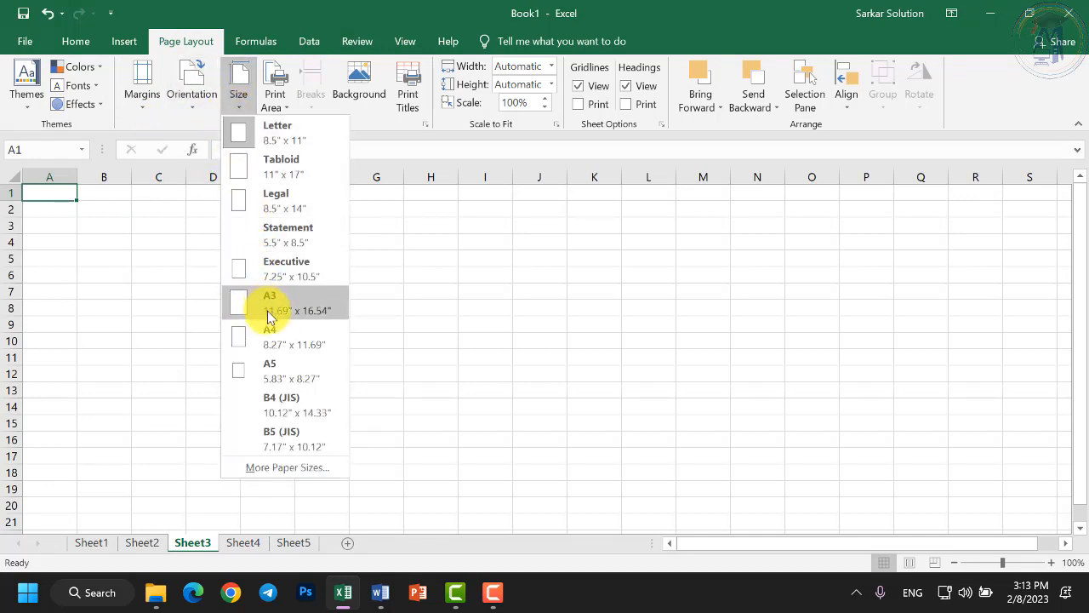
left_click(267, 335)
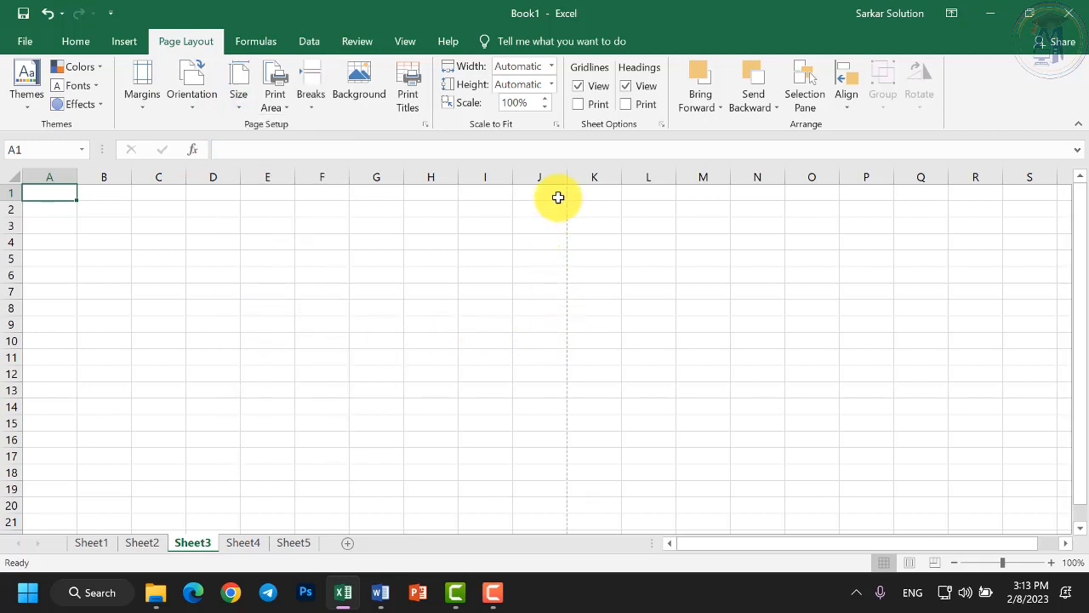
left_click(47, 208)
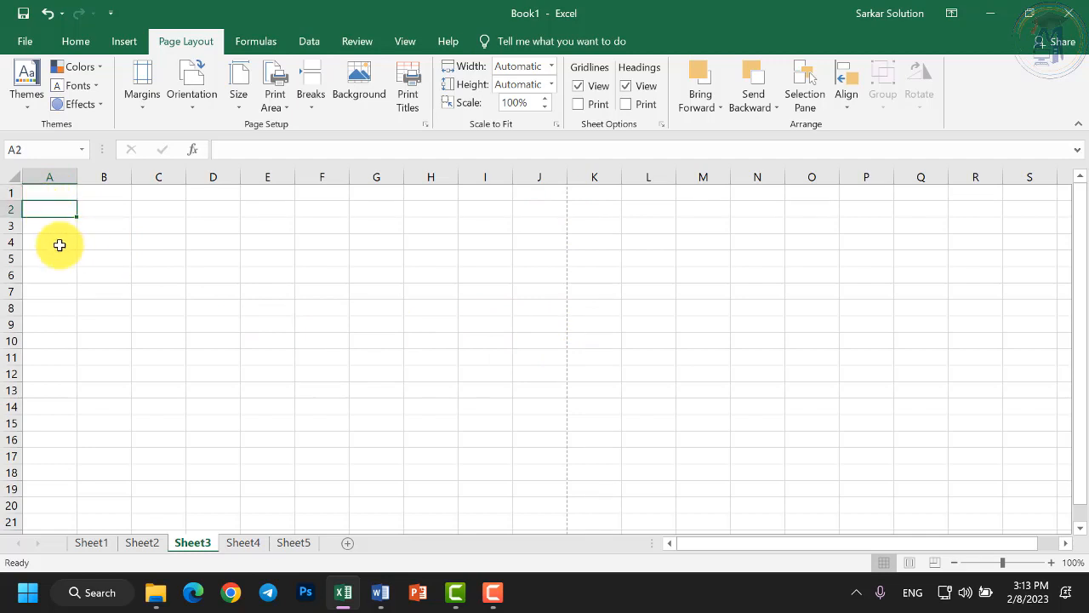
Enter the headers Emp ID, EMP Name, Department, Salary, Mobile No and Address in row 2.
type("Emp ID")
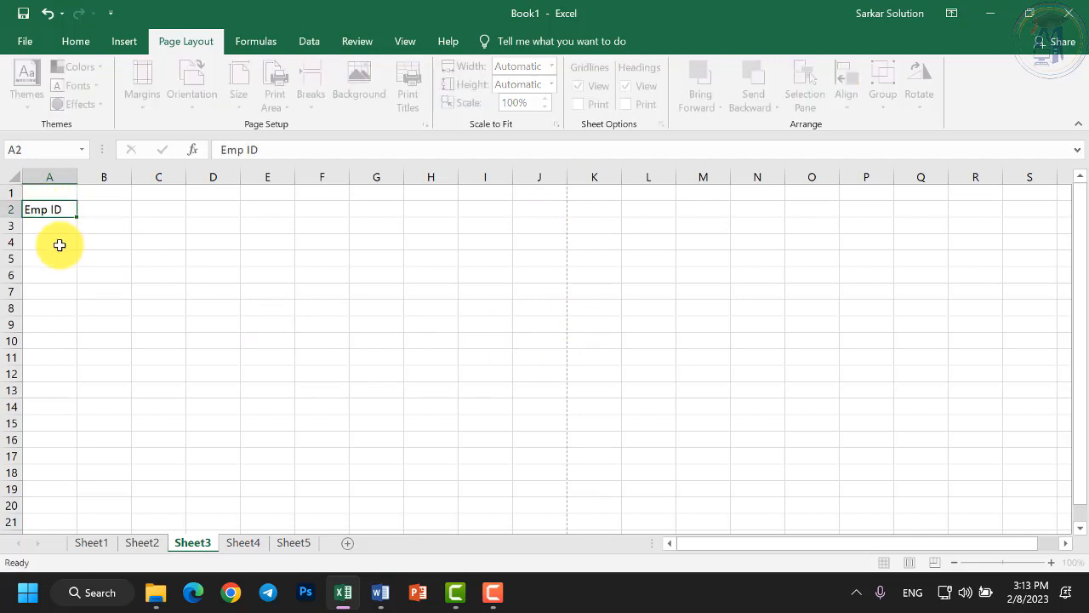
key("Tab")
type("EMP Name")
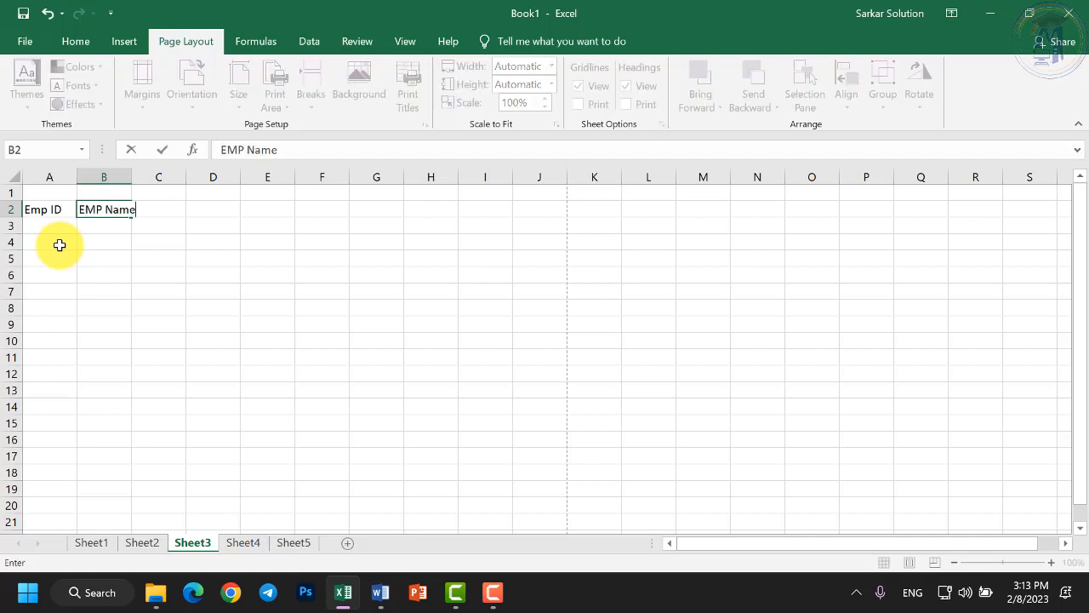
key("Tab")
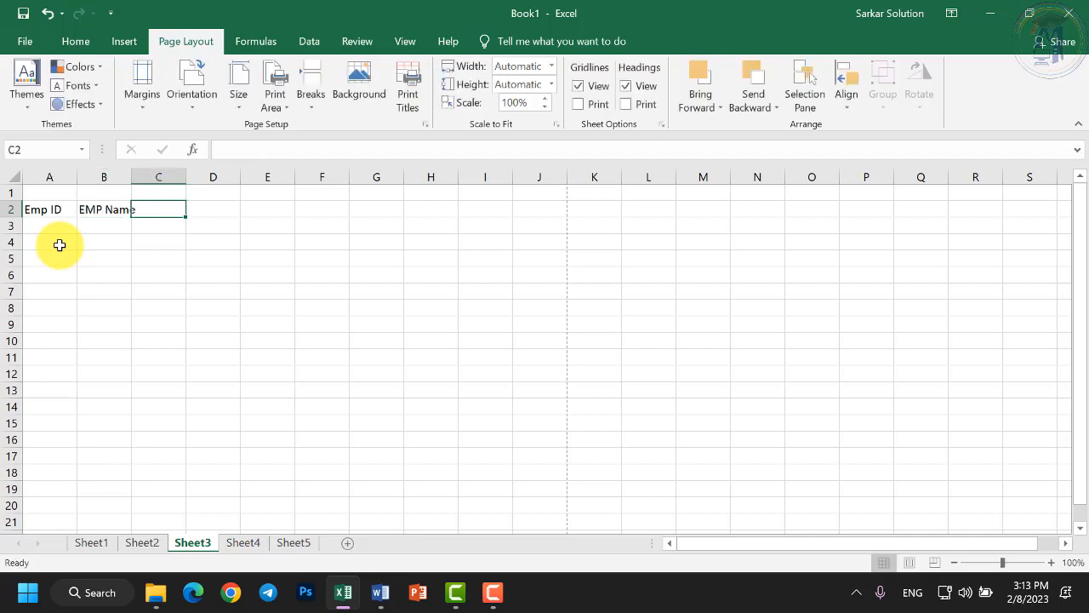
type("Department")
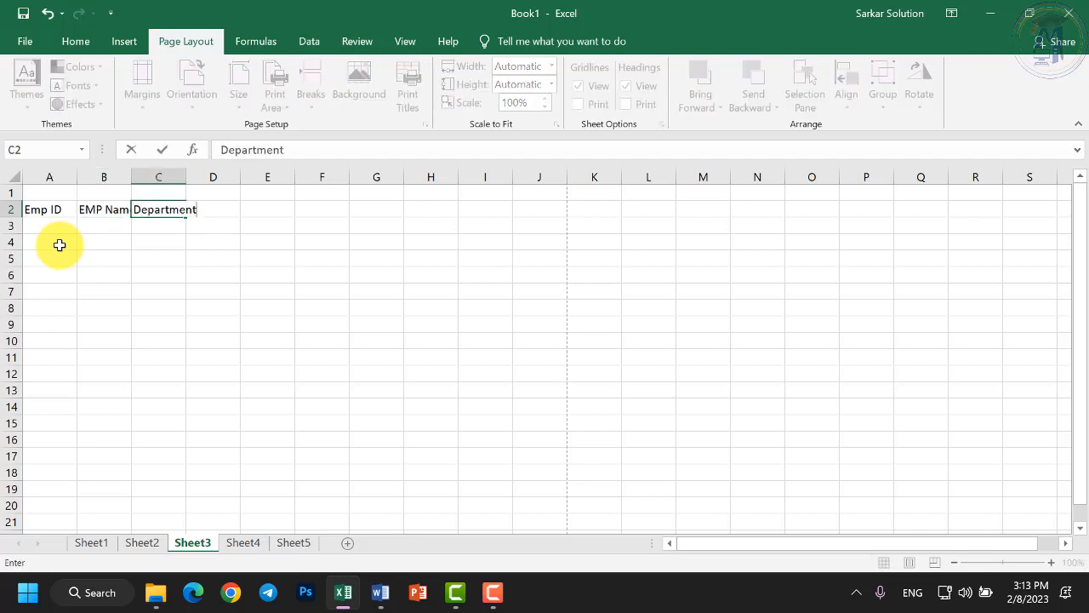
key("Tab")
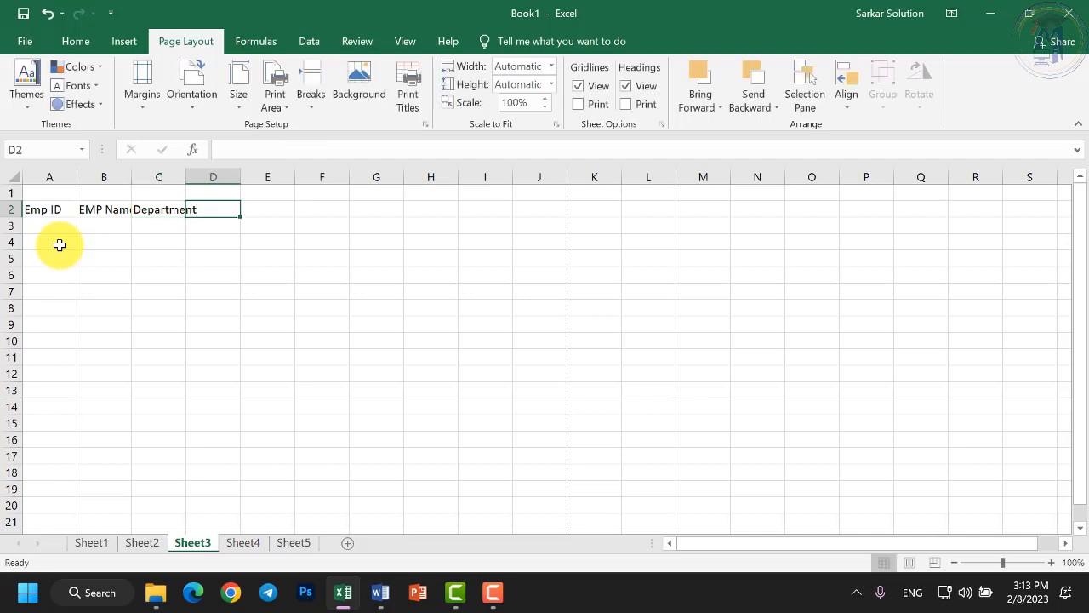
type("Salary")
key("Tab")
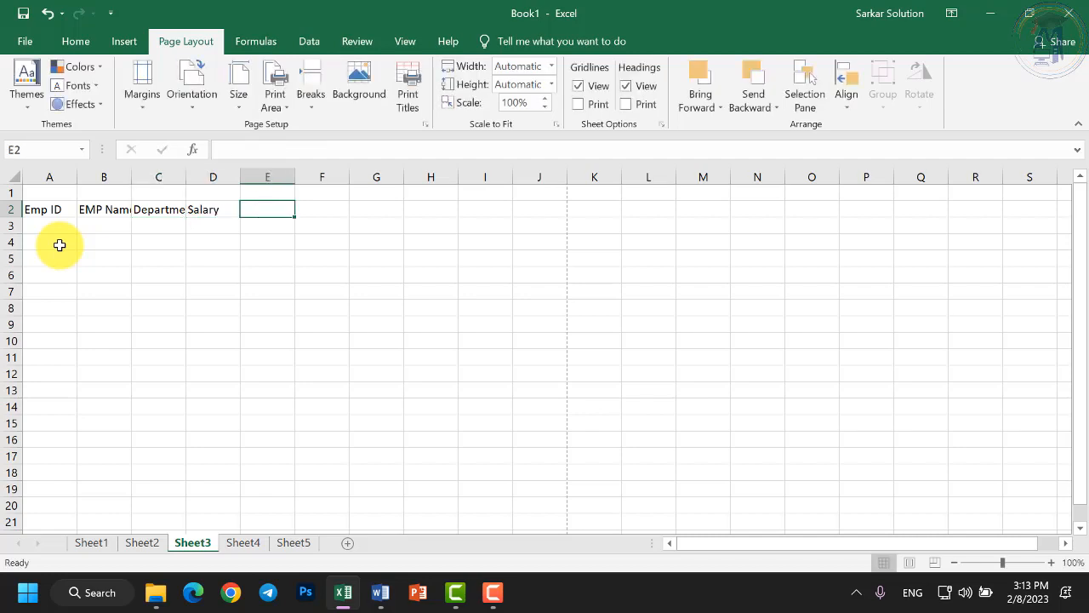
type("Mobi")
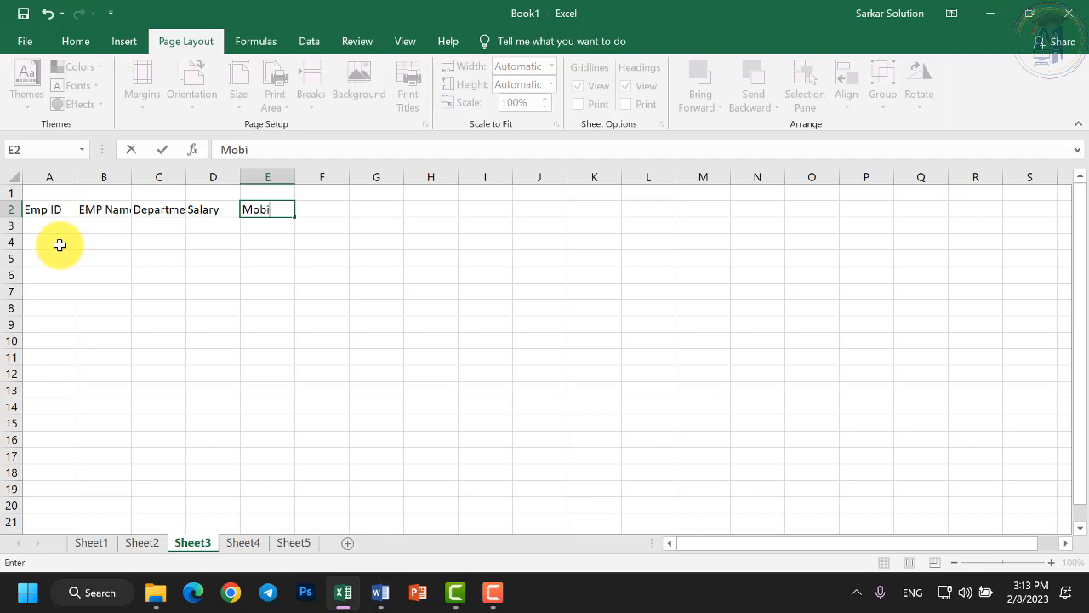
type("le No")
key("Tab")
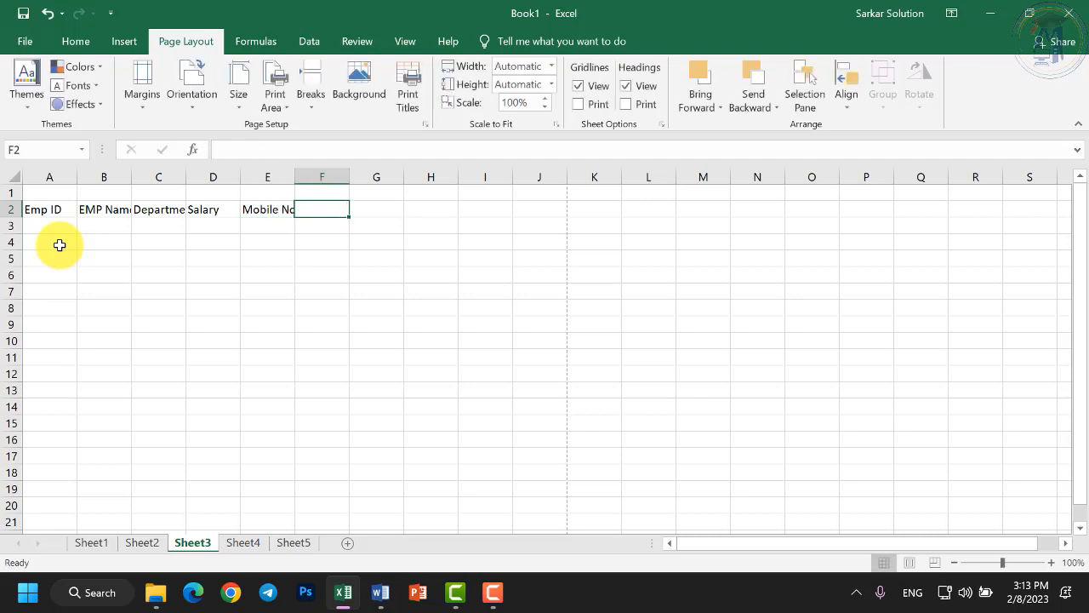
type("Address")
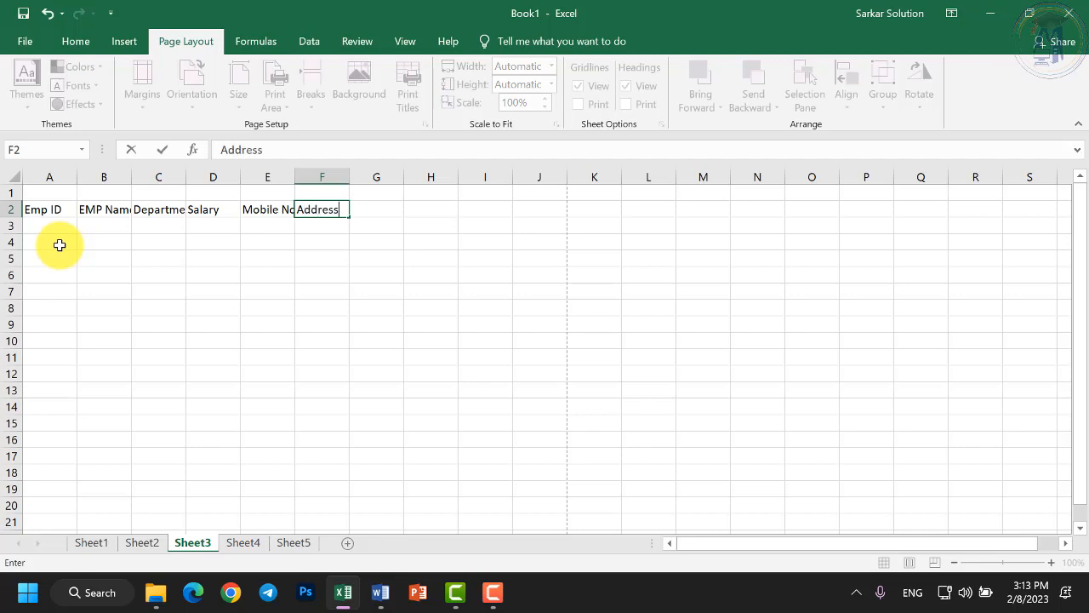
key("Return")
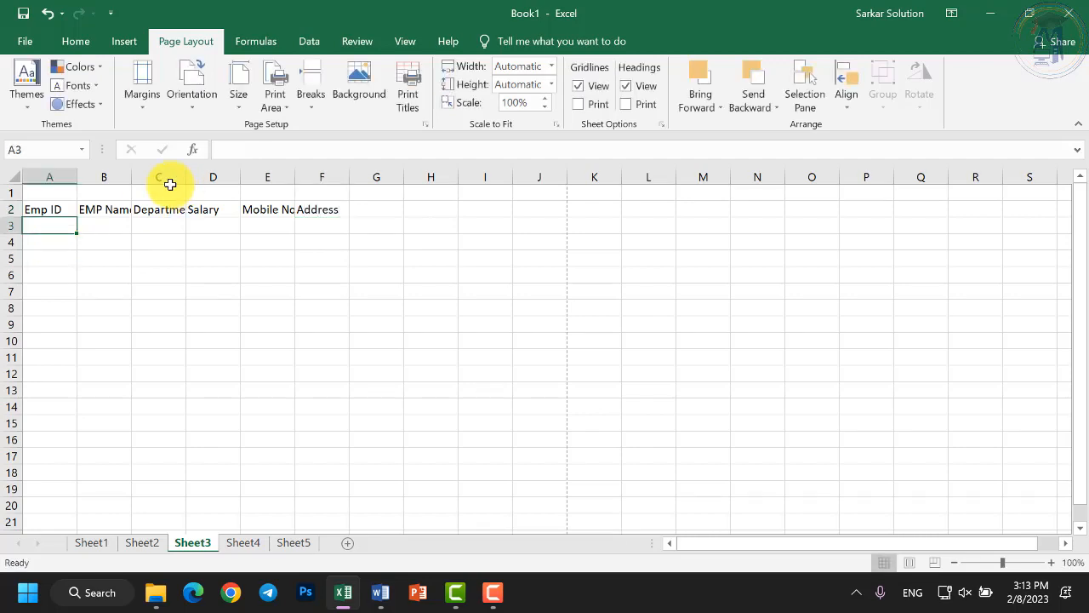
Fill row 3 with ID 1001, the employee's name, Computer, 95000, mobile number and address.
type("1001")
key("Tab")
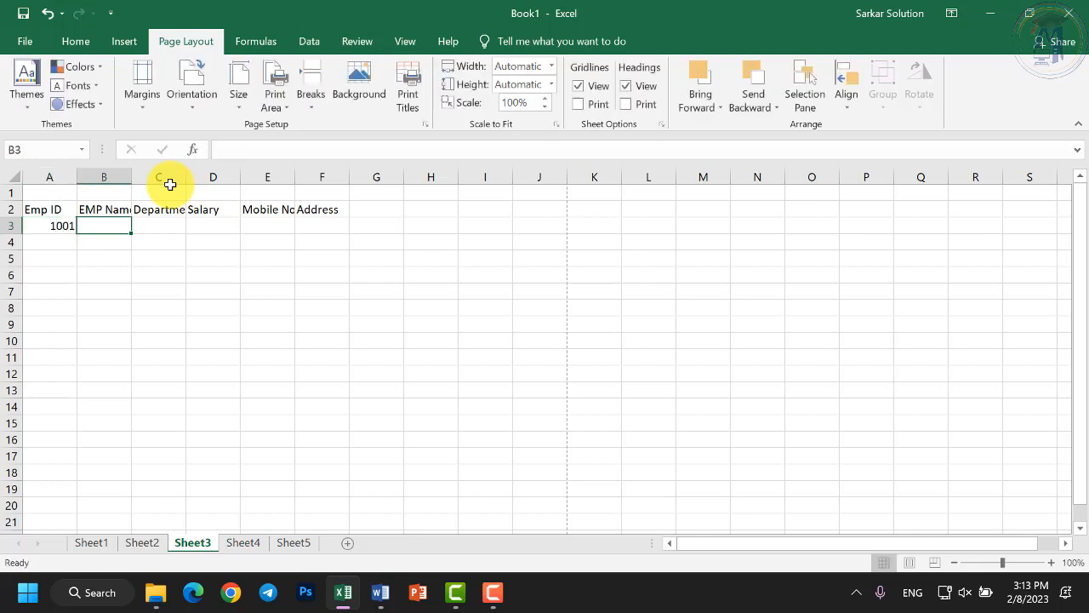
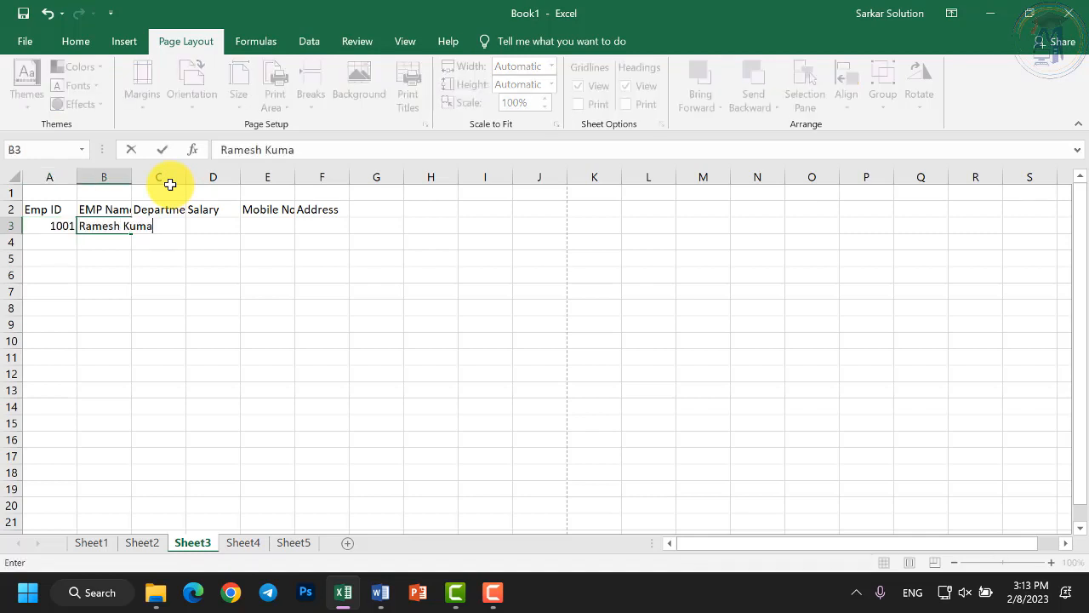
key("Tab")
type("Computer")
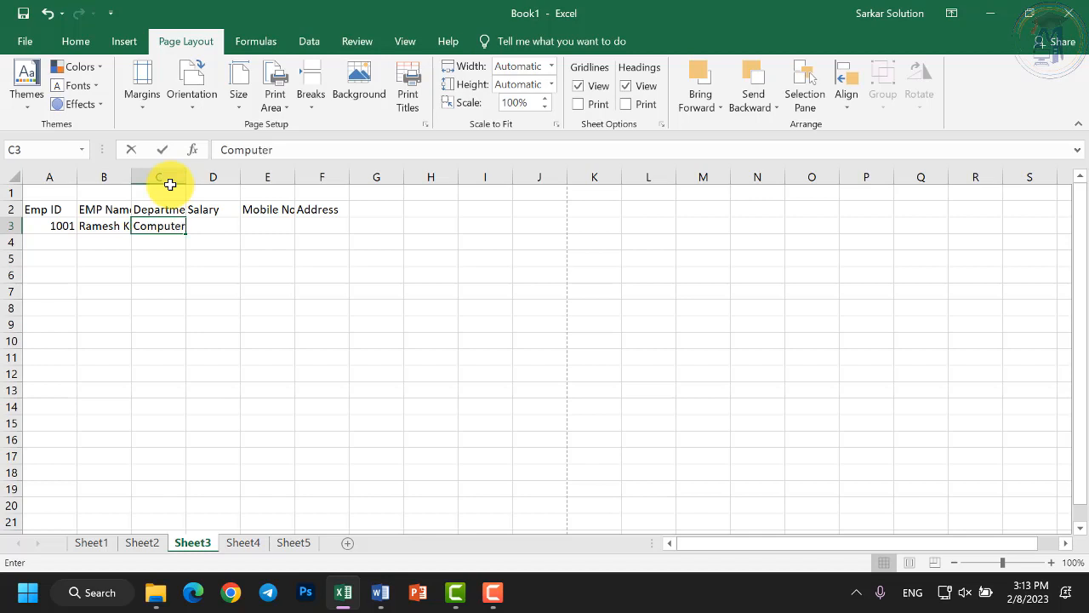
key("Tab")
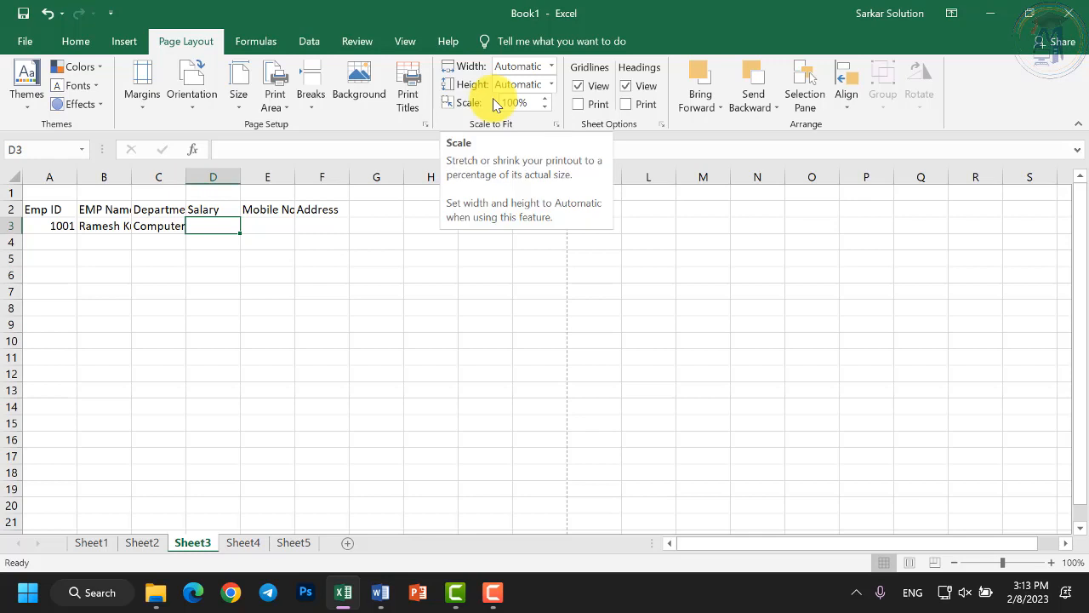
type("95000")
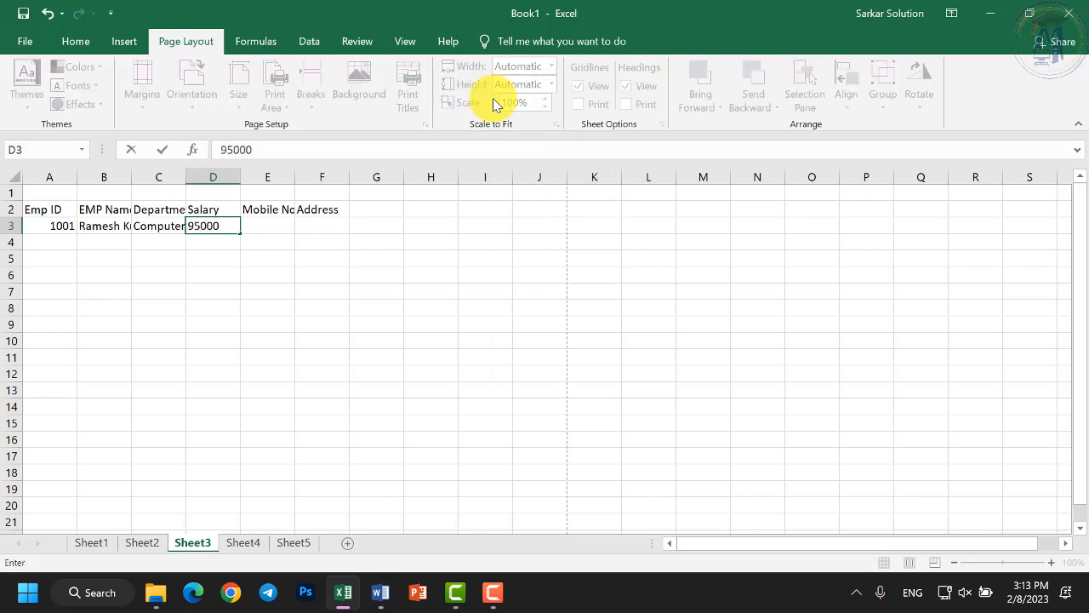
key("Tab")
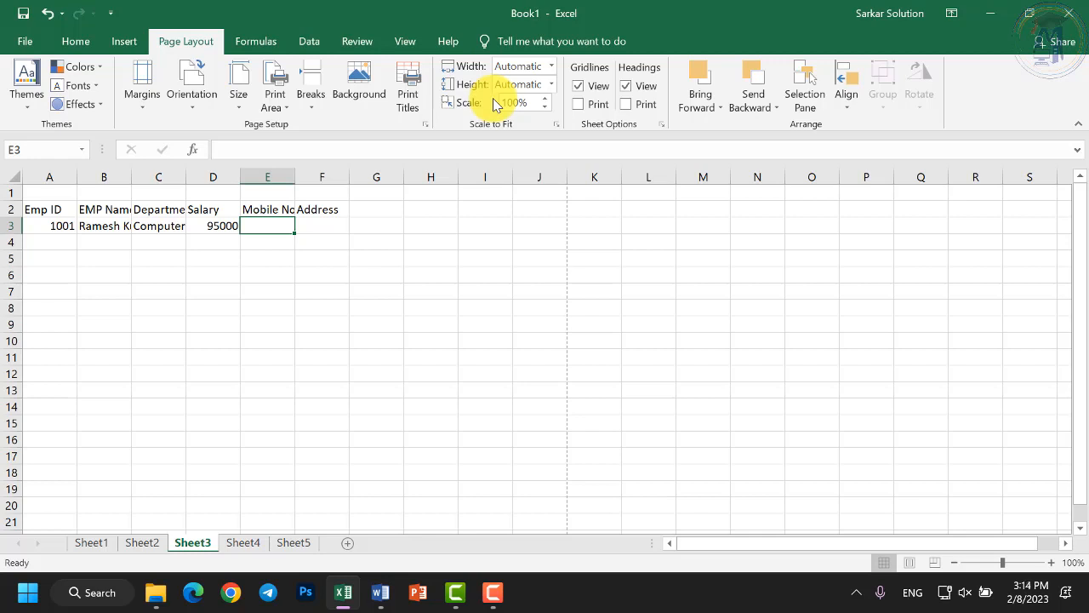
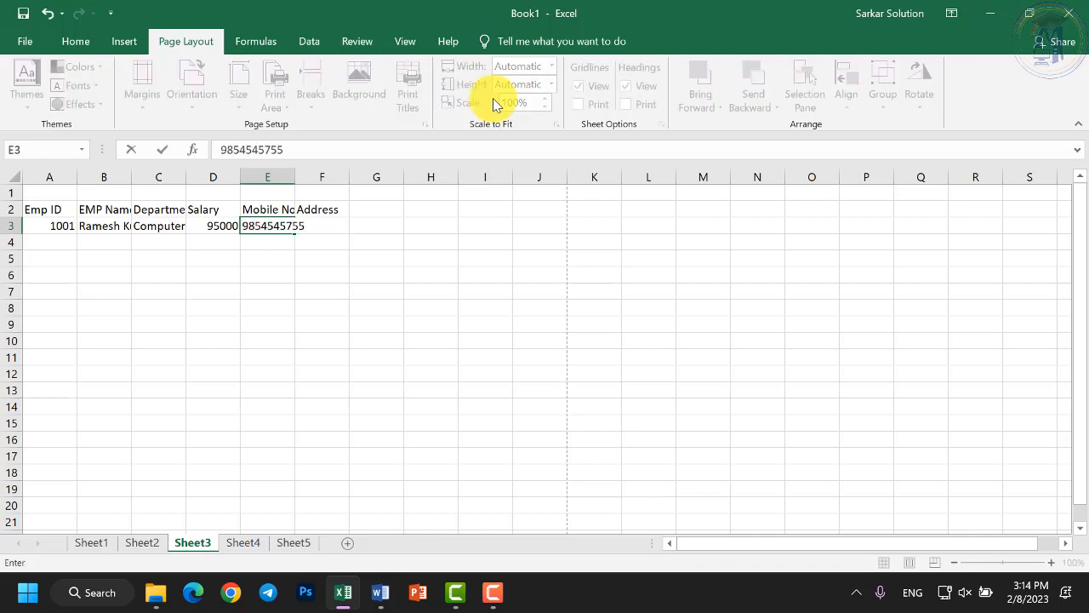
key("Tab")
type("Chhi")
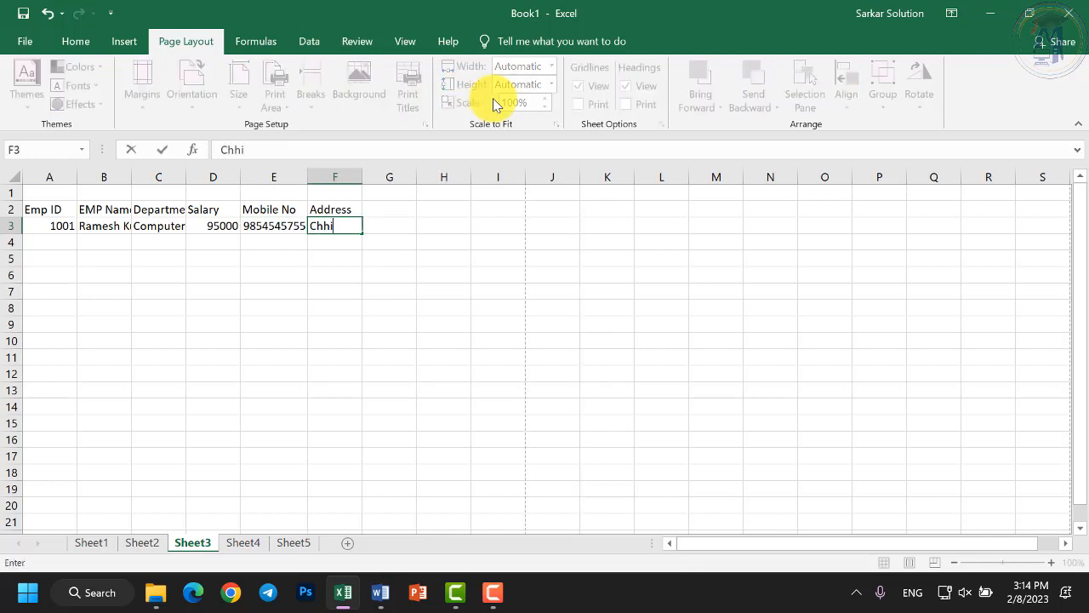
type("ndwara")
key("Return")
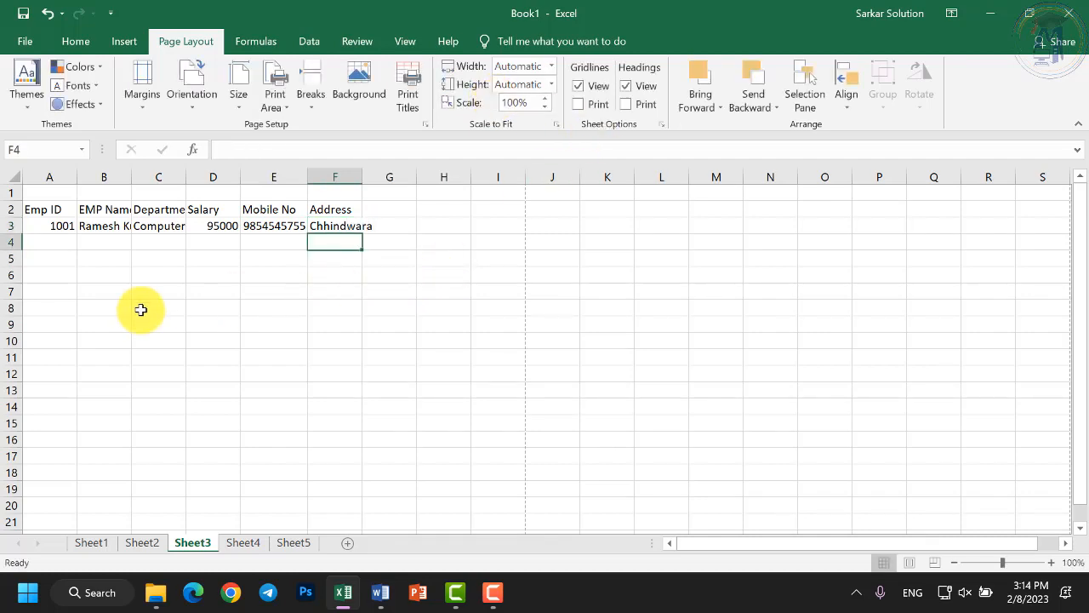
Raise the font size of columns A through F to 16 pt.
left_click(60, 209)
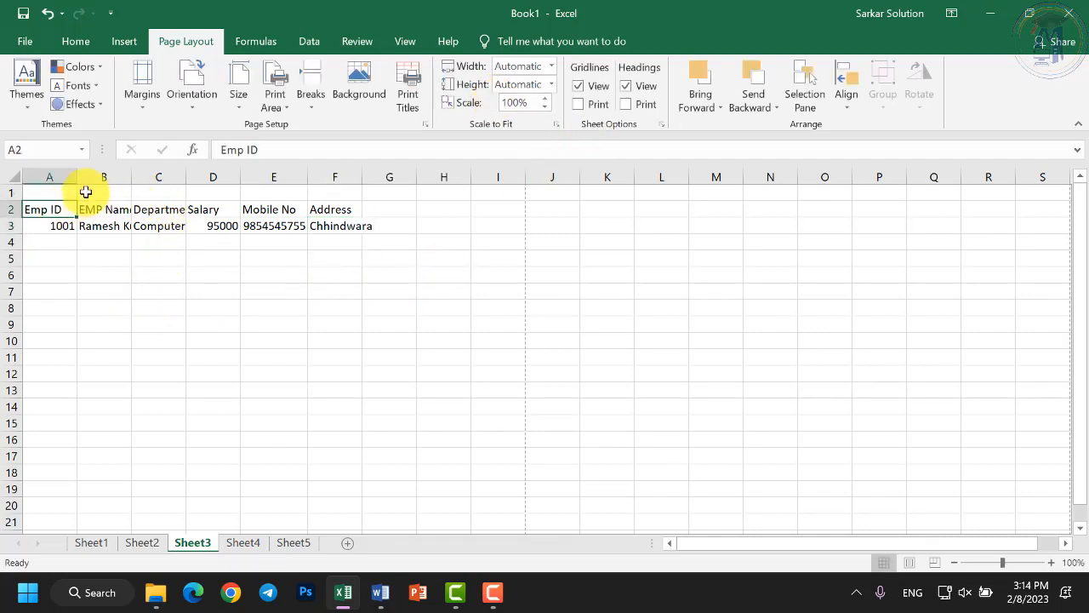
left_click_drag(62, 206, 315, 487)
scroll(77, 253, "up", 3)
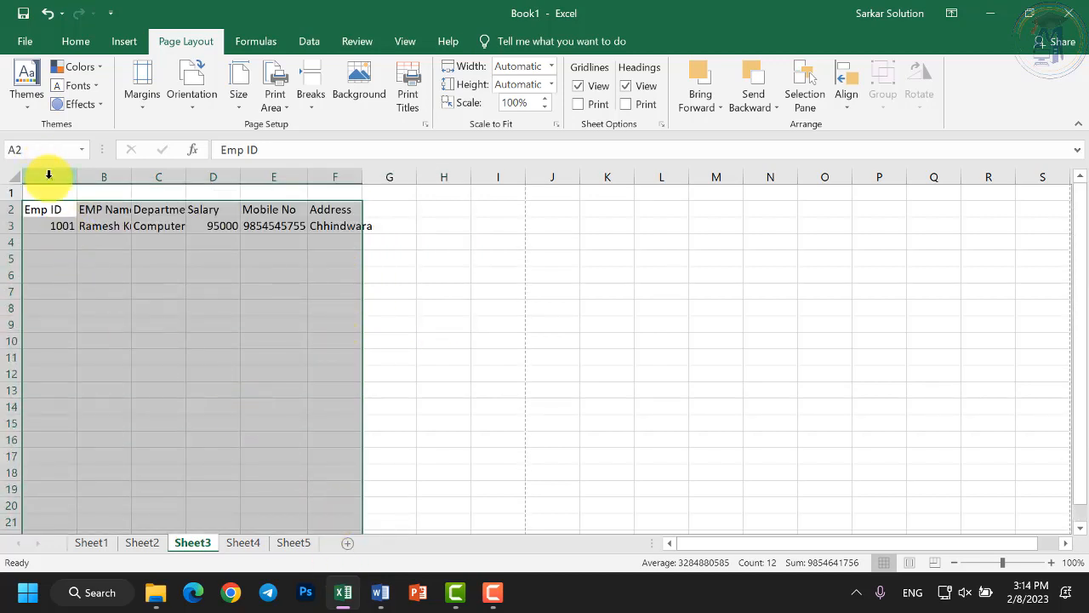
left_click_drag(63, 177, 349, 174)
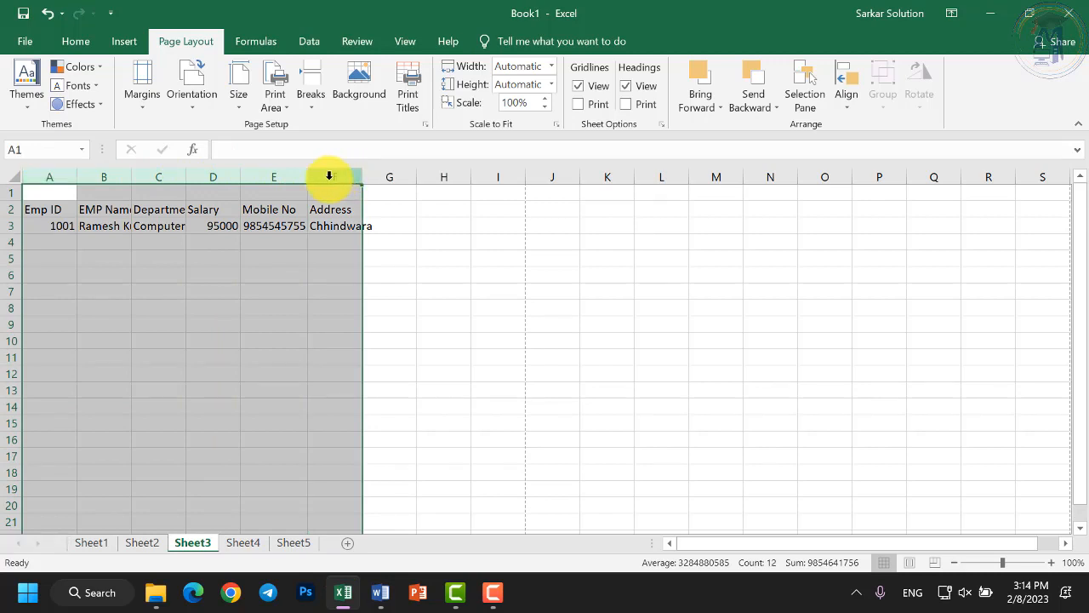
left_click(77, 40)
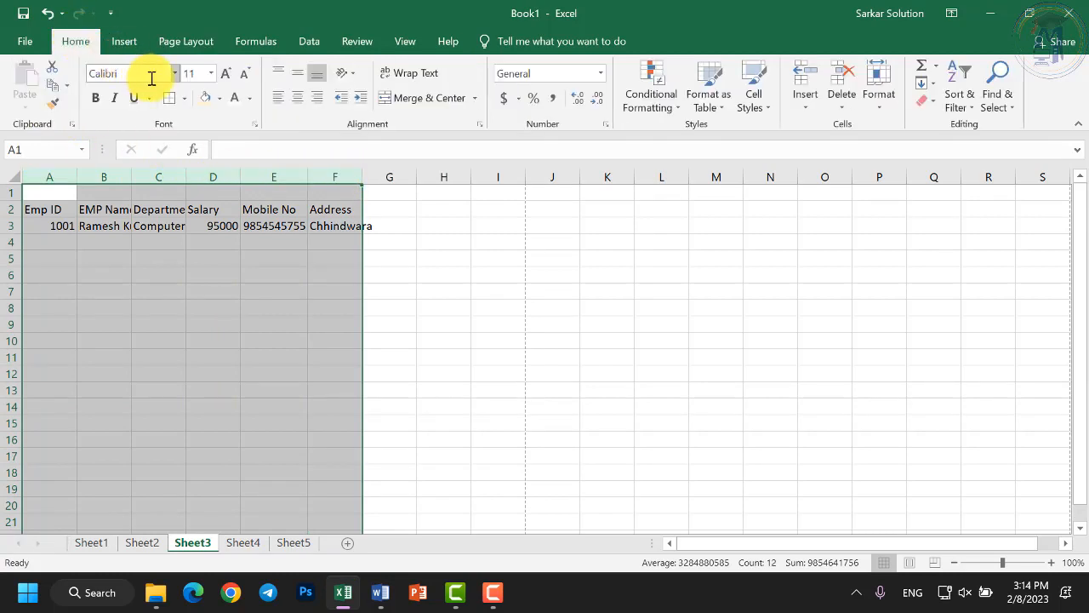
left_click(223, 78)
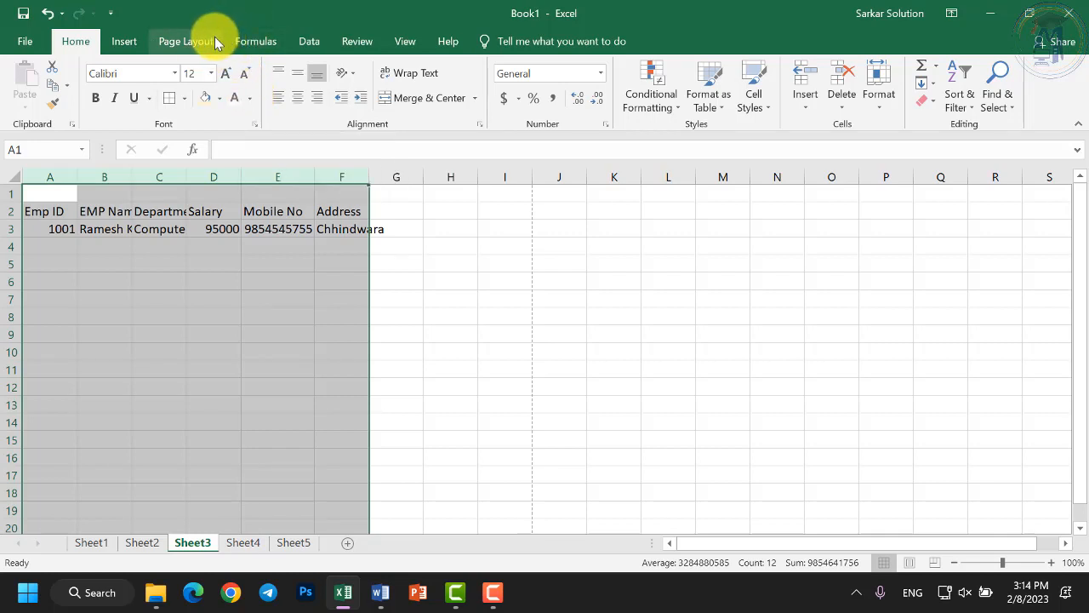
left_click(98, 283)
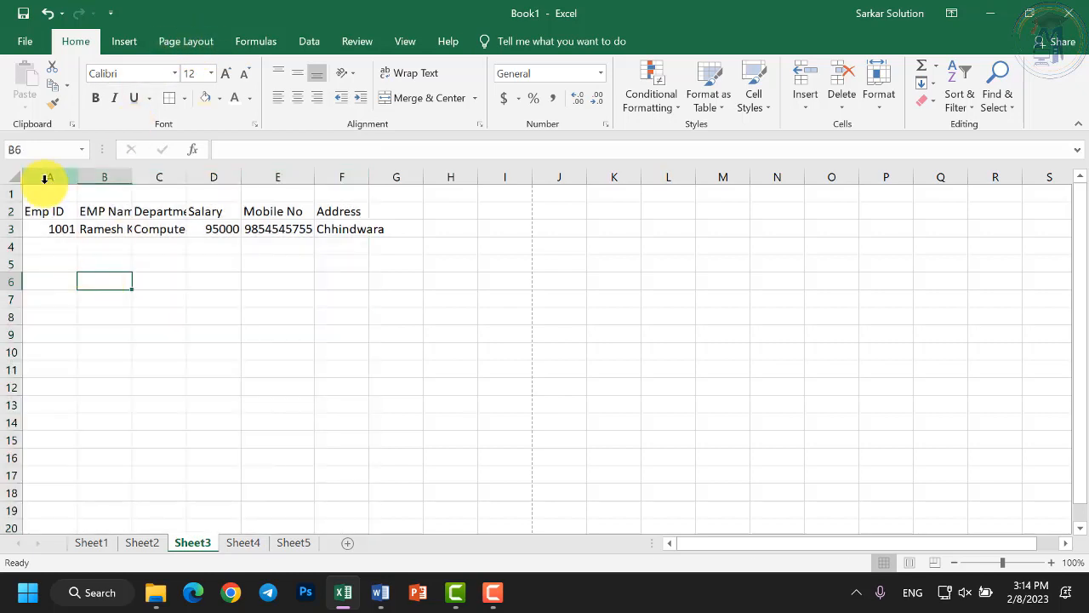
left_click_drag(44, 176, 343, 182)
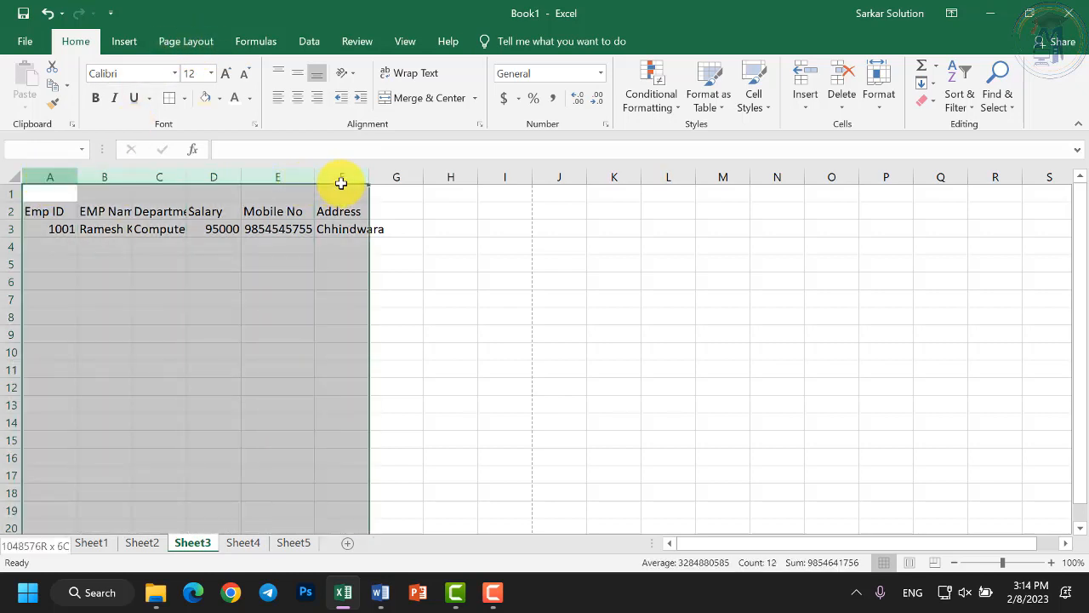
left_click(225, 73)
left_click(225, 73)
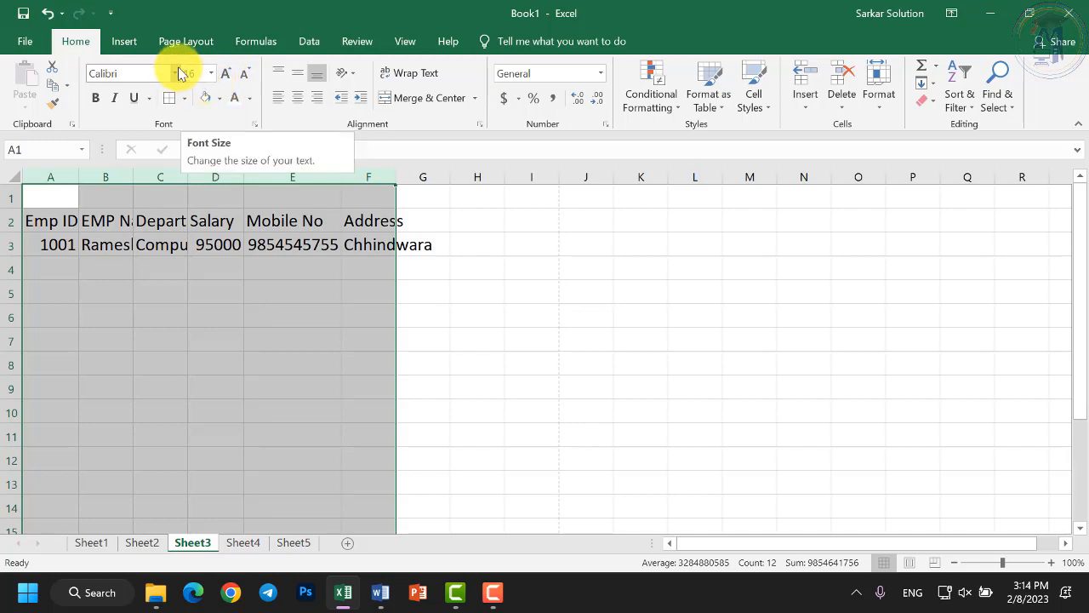
left_click(243, 74)
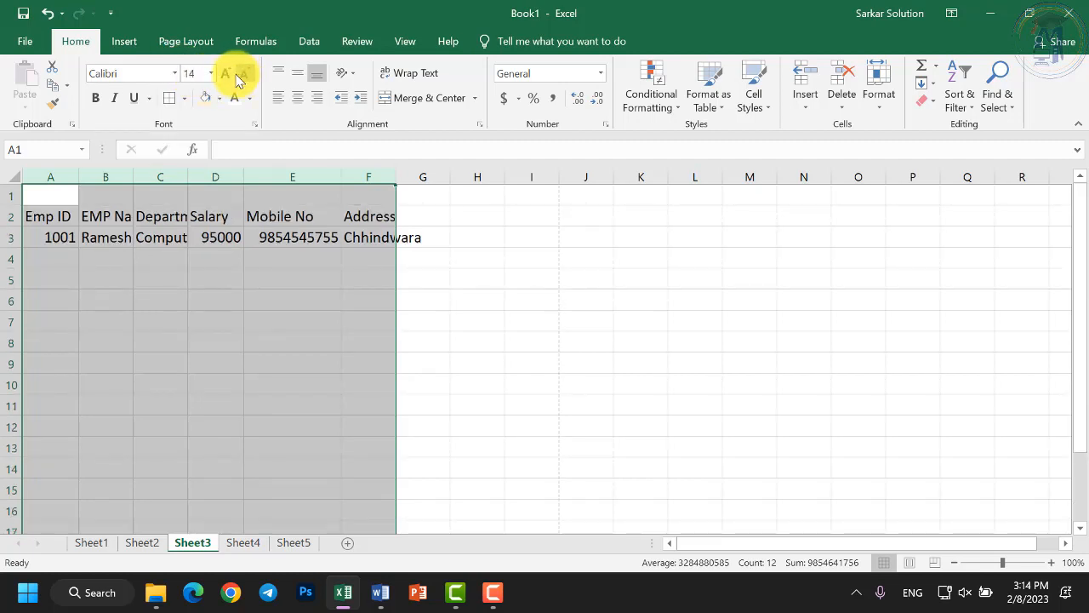
left_click(225, 73)
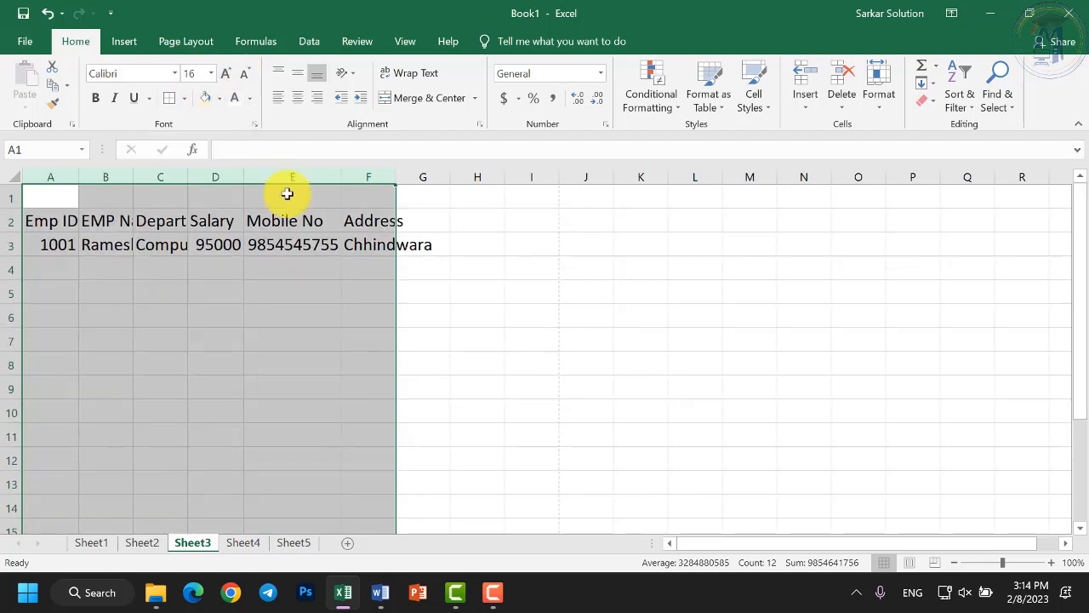
left_click(230, 243)
left_click(74, 223)
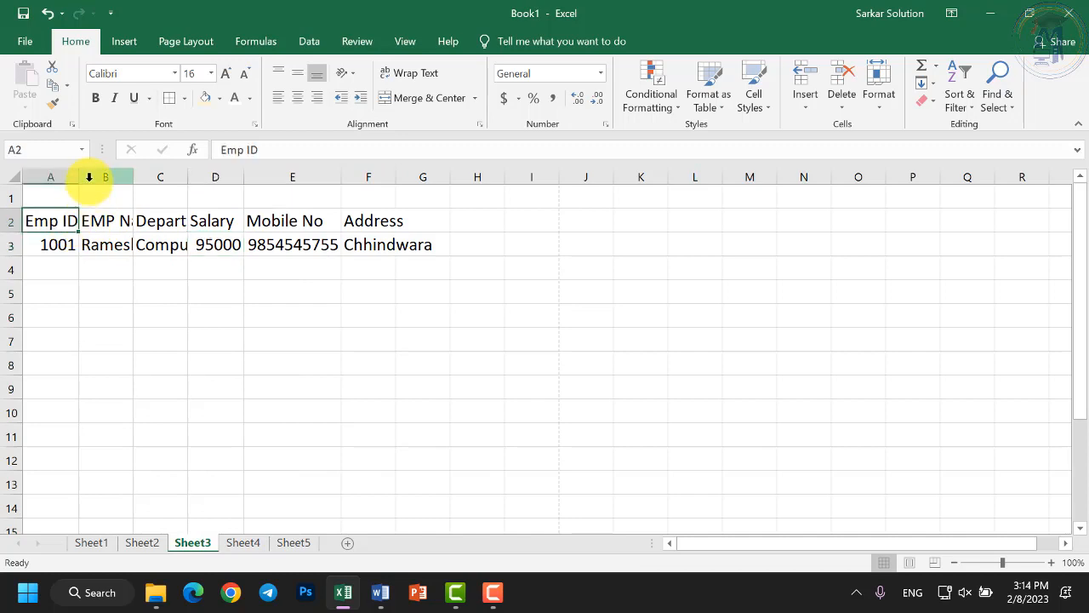
Widen column A slightly and check the EMP Name column's contents.
left_click_drag(79, 177, 81, 177)
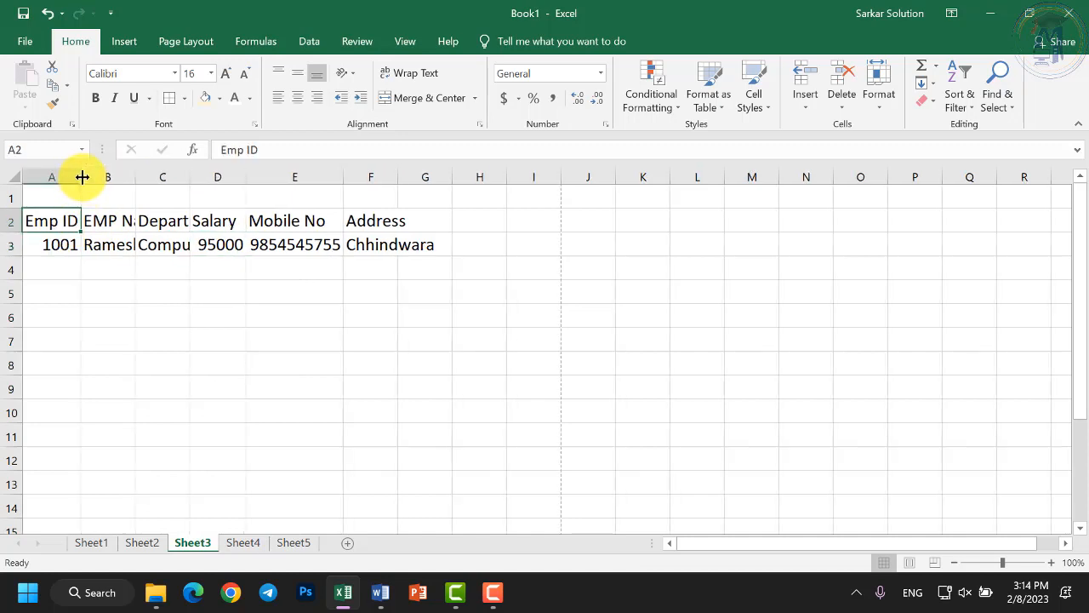
left_click(97, 235)
left_click(107, 213)
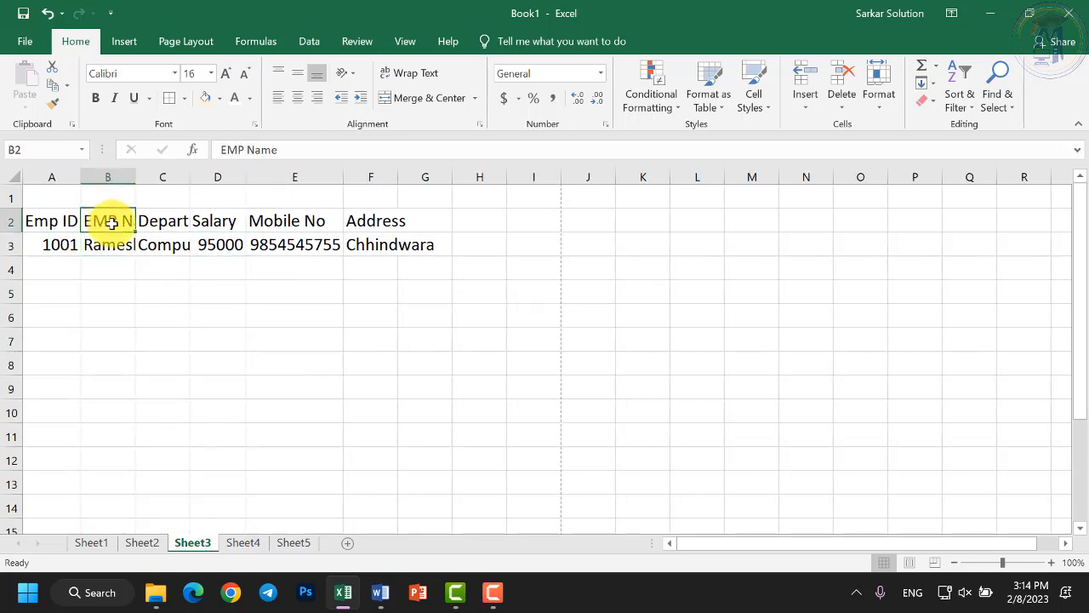
left_click(107, 242)
left_click(111, 217)
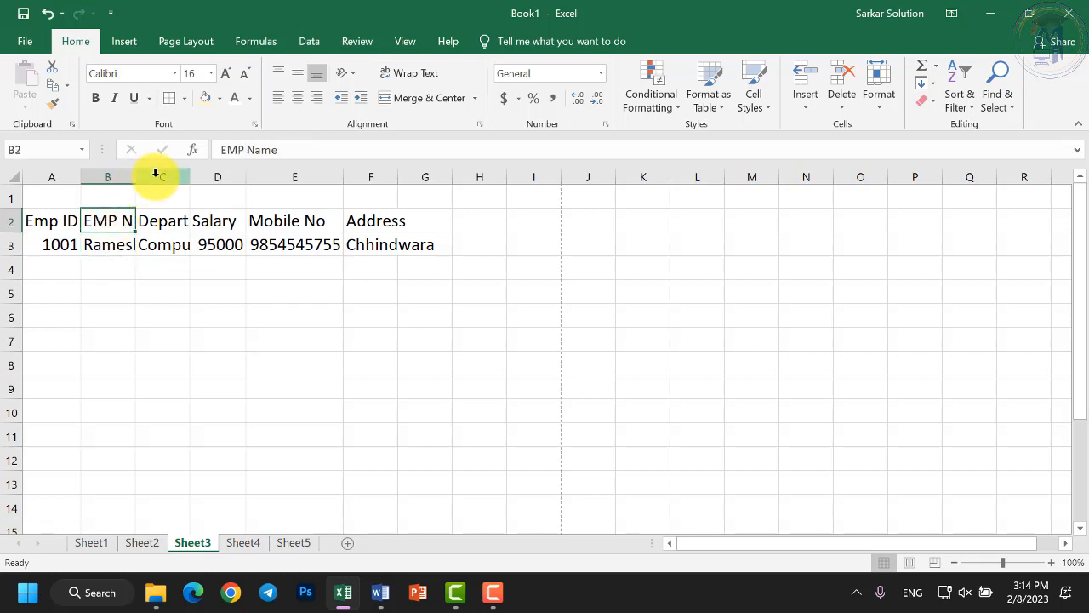
left_click(120, 174)
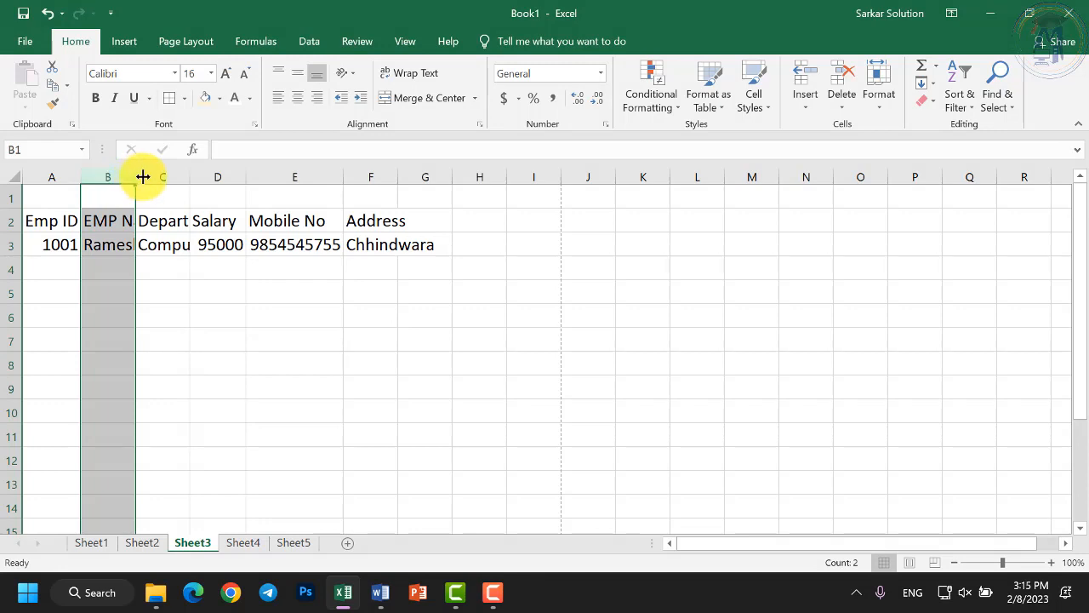
left_click(148, 174)
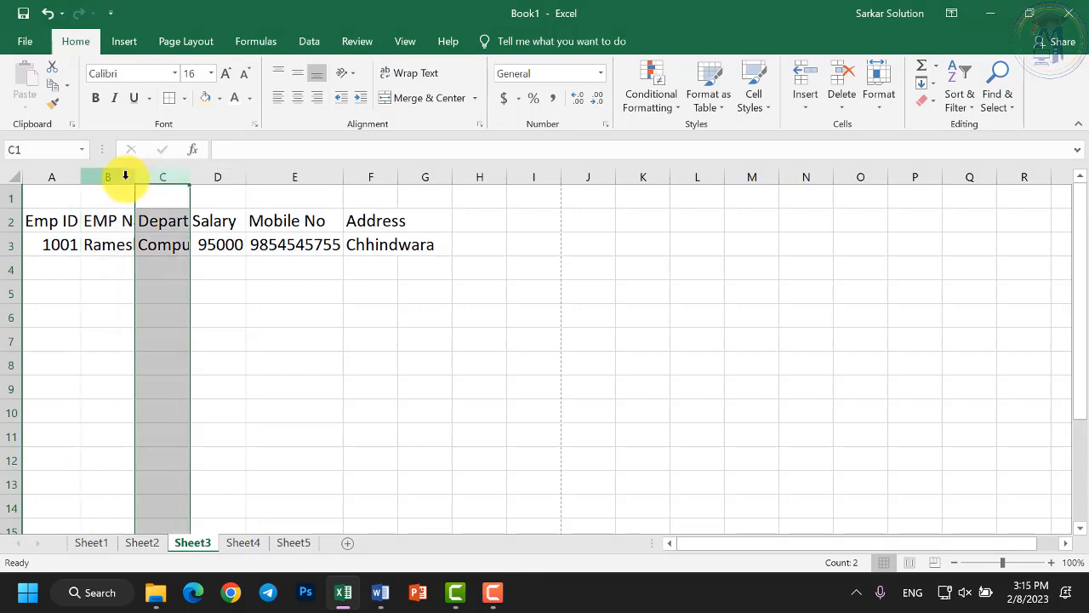
left_click(122, 173)
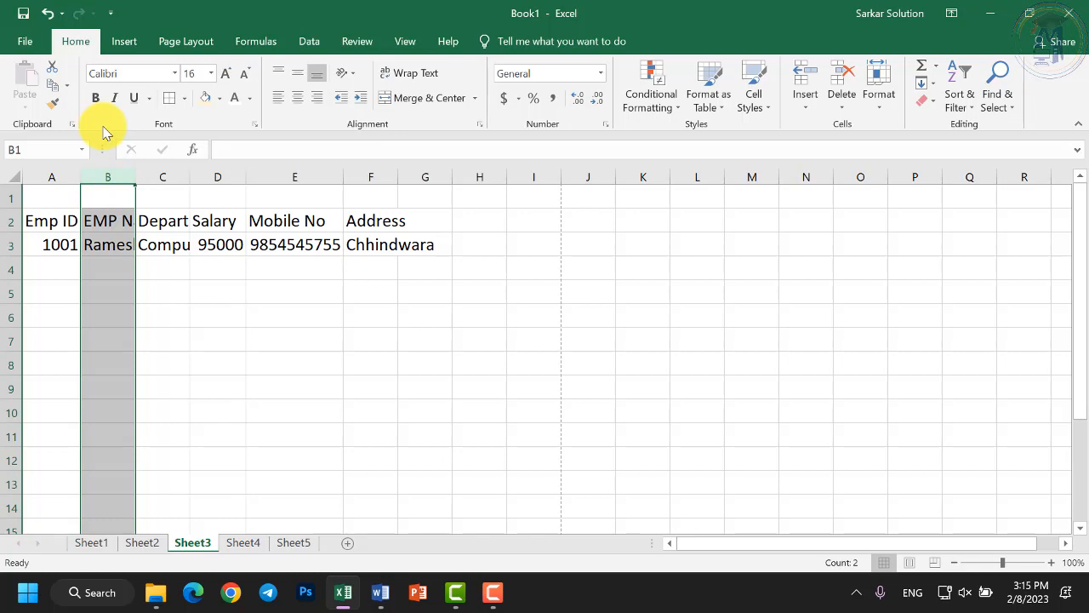
left_click(116, 243)
left_click(114, 221)
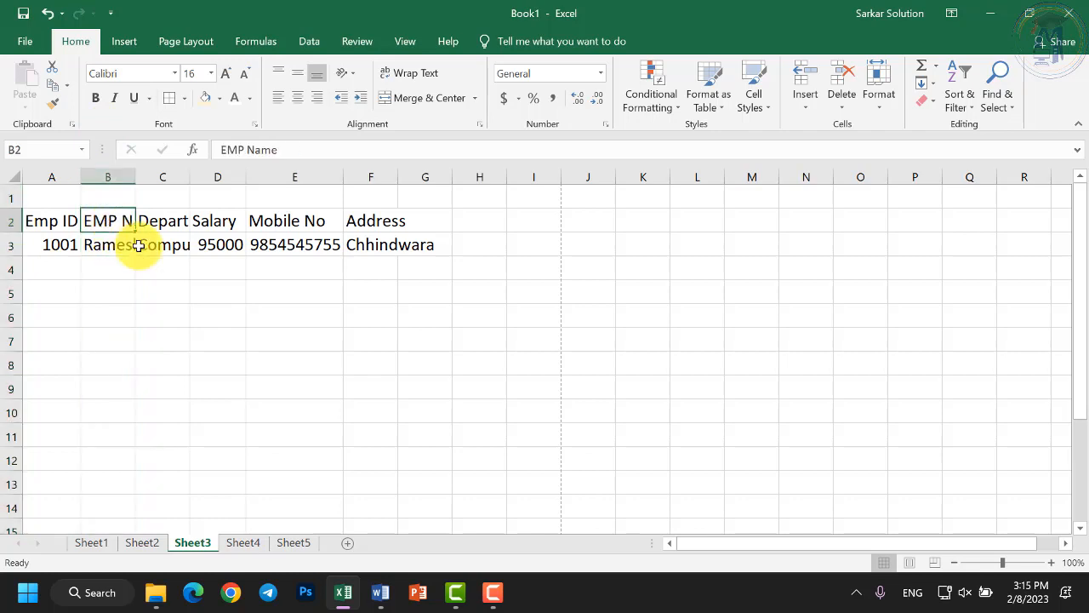
AutoFit columns B, C, D and F to the name, Department, salary and address.
double_click(137, 176)
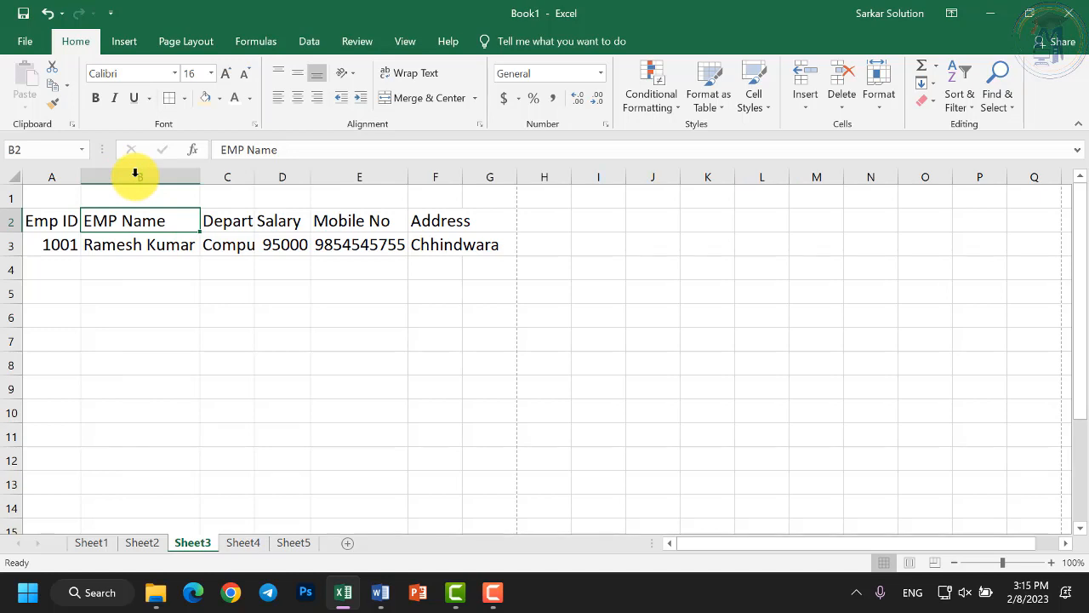
double_click(262, 177)
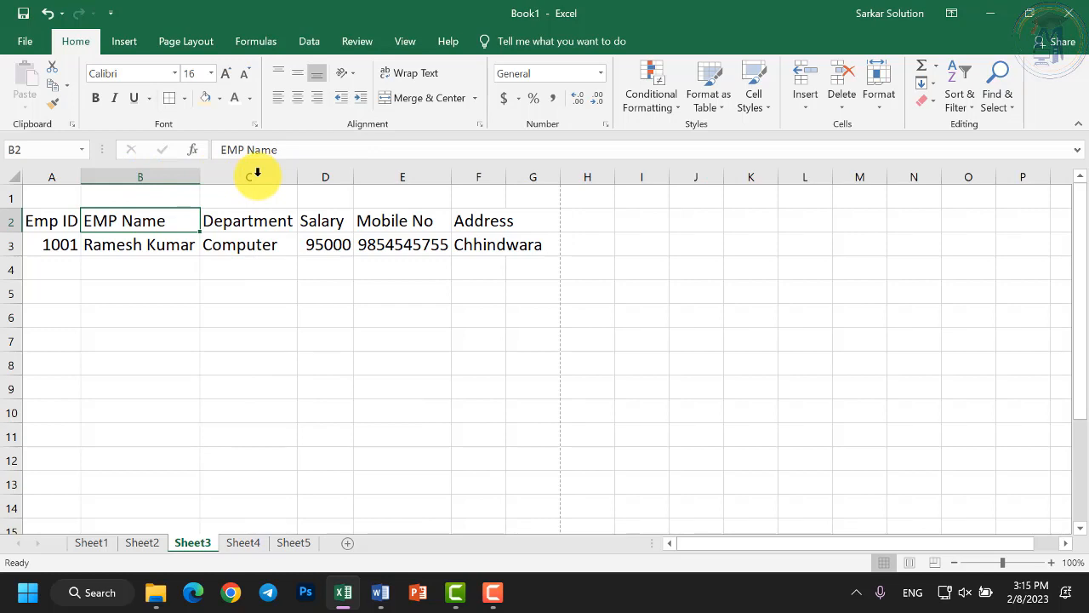
double_click(349, 178)
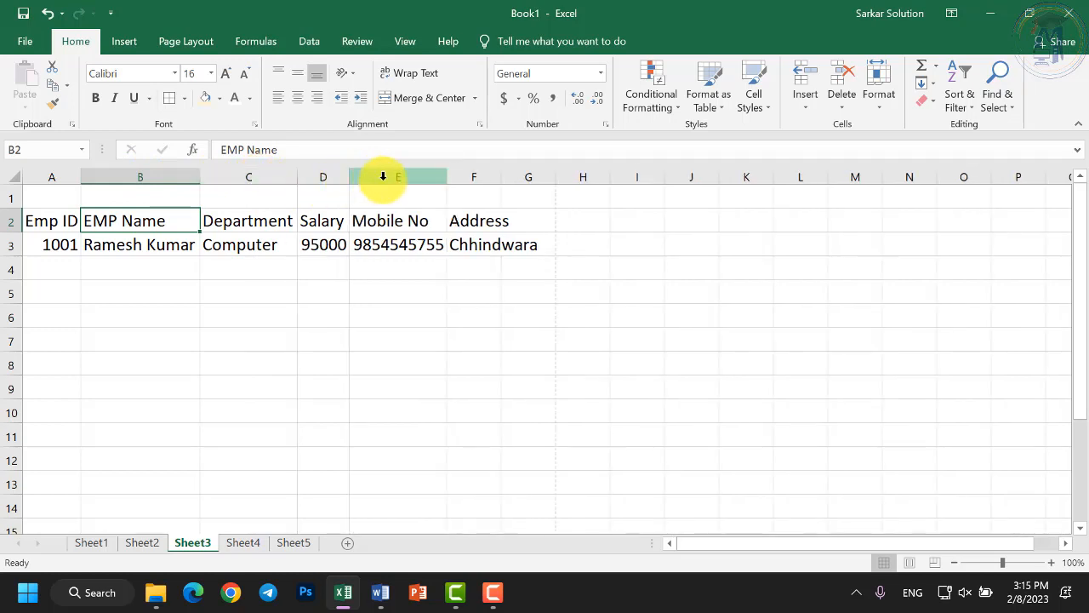
left_click(501, 177)
double_click(501, 177)
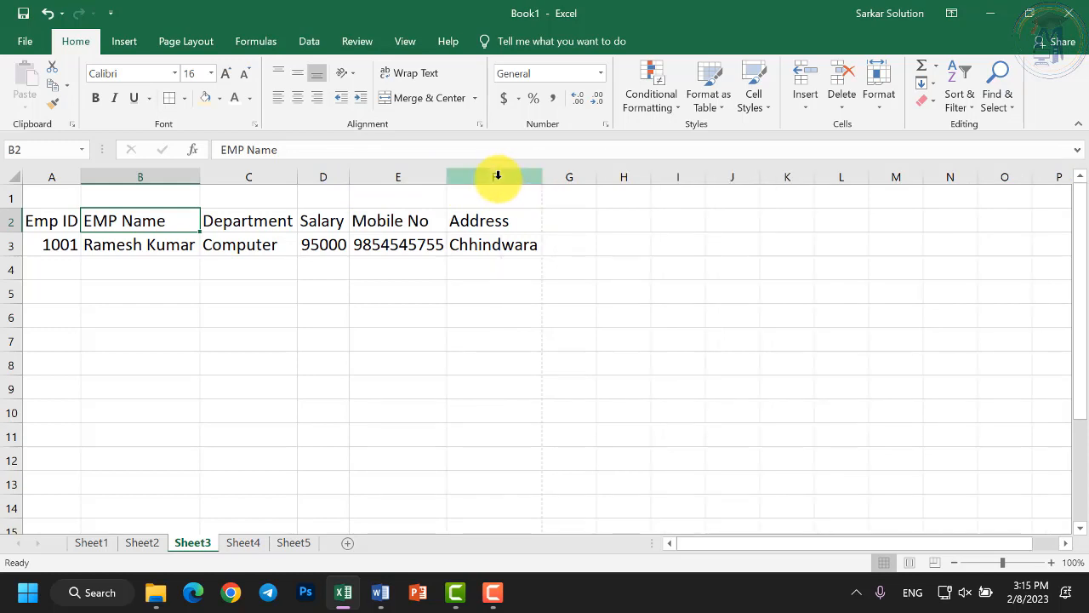
left_click(515, 315)
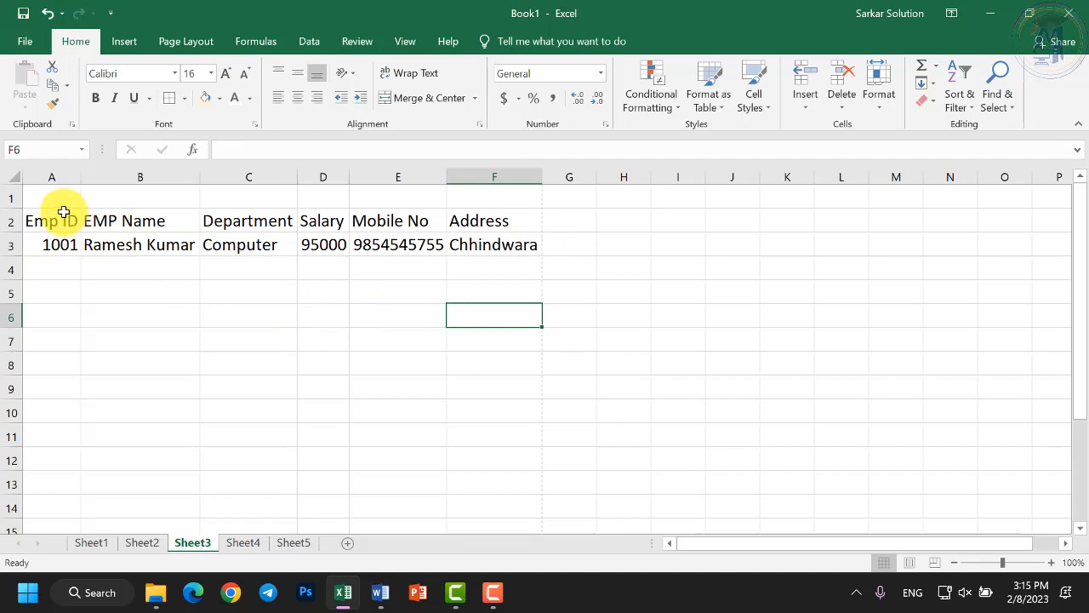
Centre A2:F14 vertically and horizontally and give it all borders.
left_click_drag(65, 217, 477, 498)
scroll(410, 348, "up", 5)
scroll(409, 342, "up", 14)
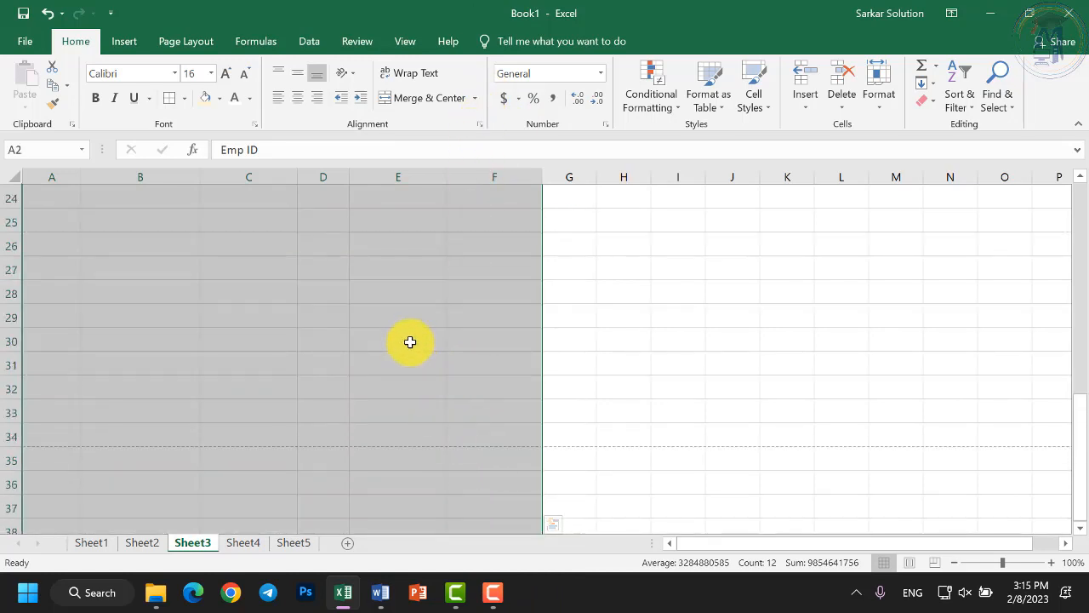
scroll(408, 327, "down", 3)
scroll(409, 319, "up", 4)
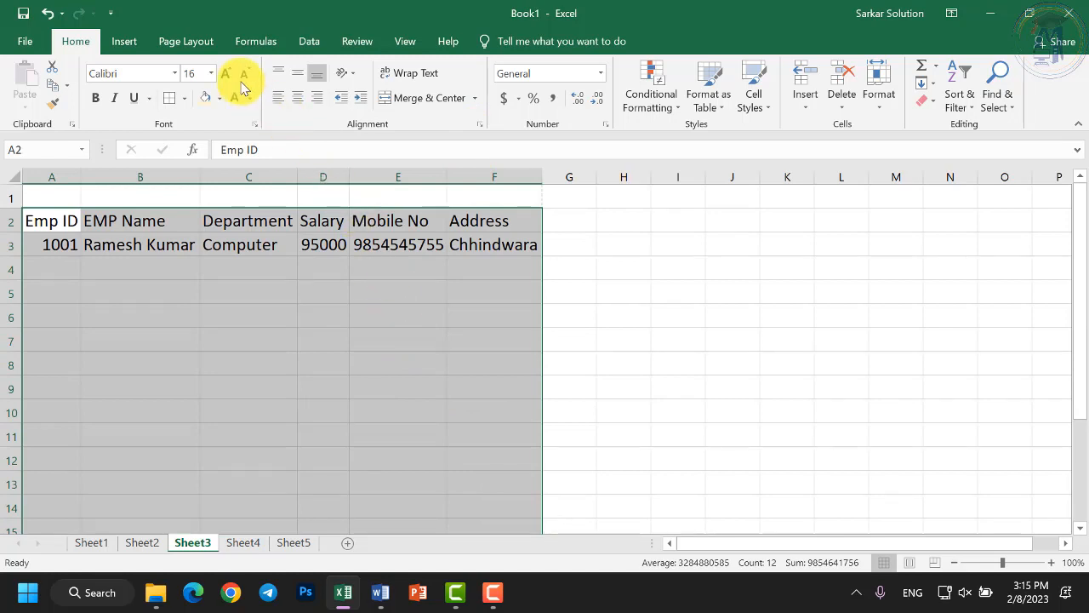
left_click(300, 78)
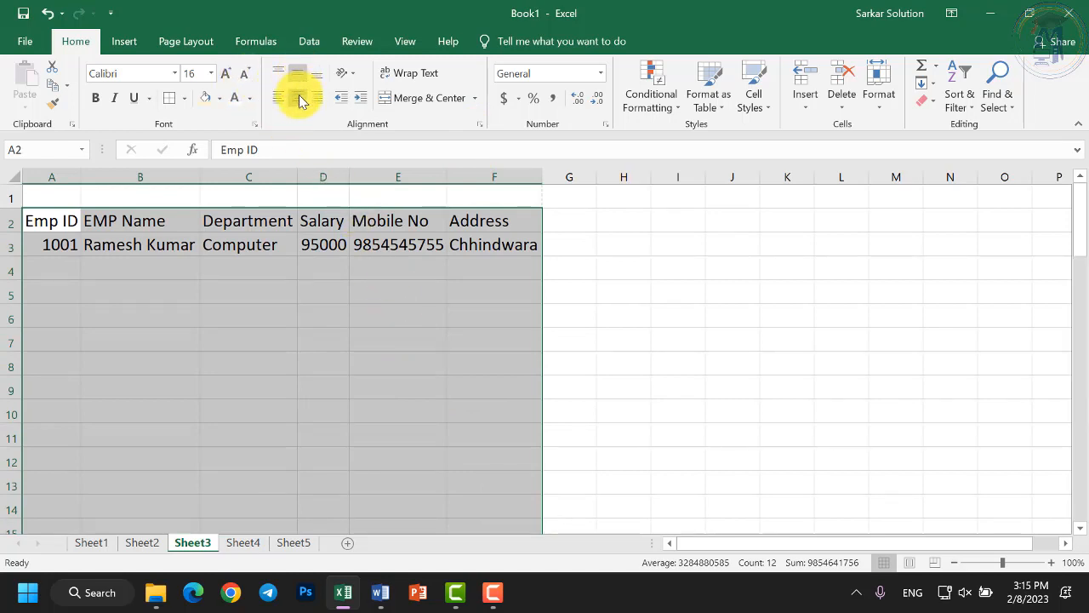
left_click(300, 100)
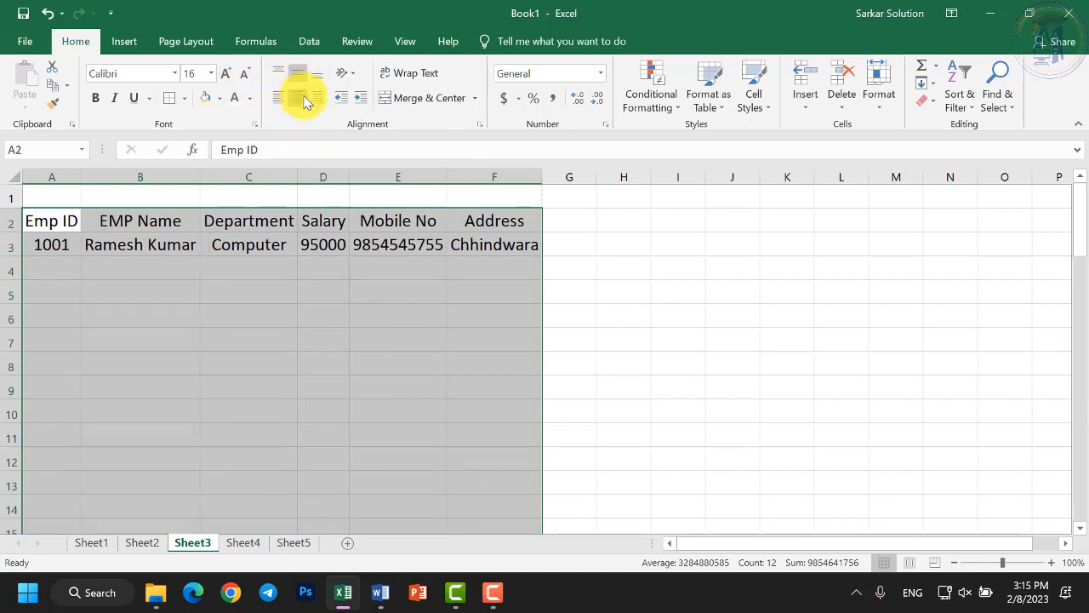
left_click(170, 98)
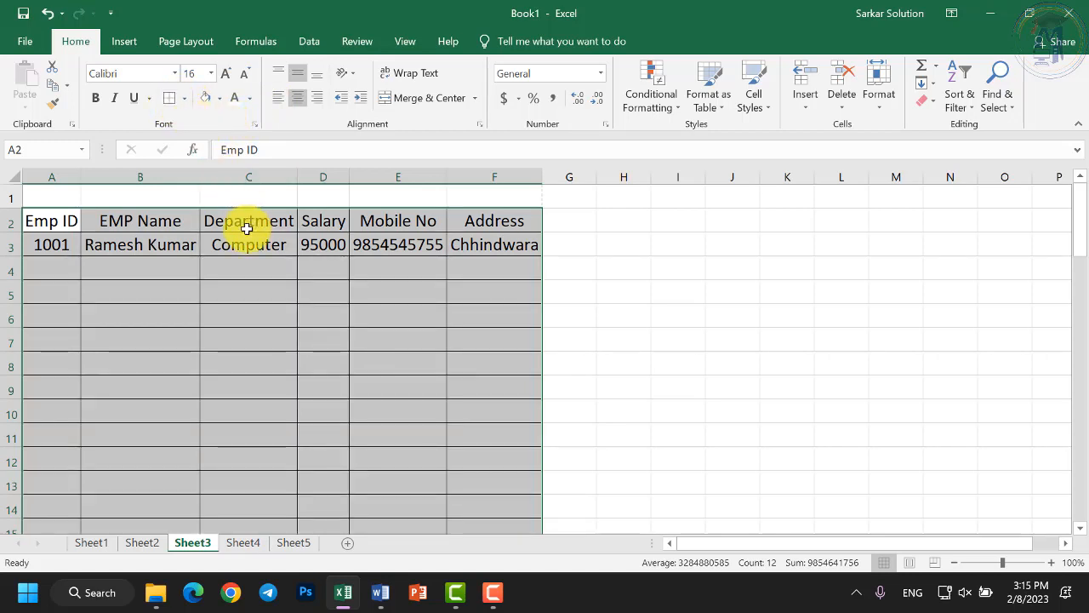
left_click(179, 50)
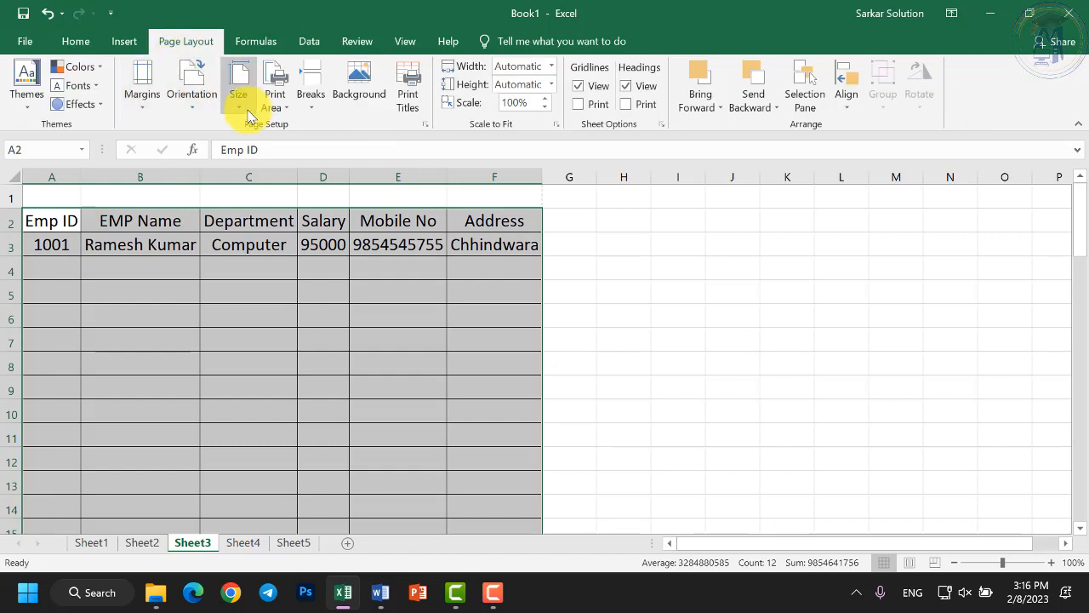
left_click(83, 42)
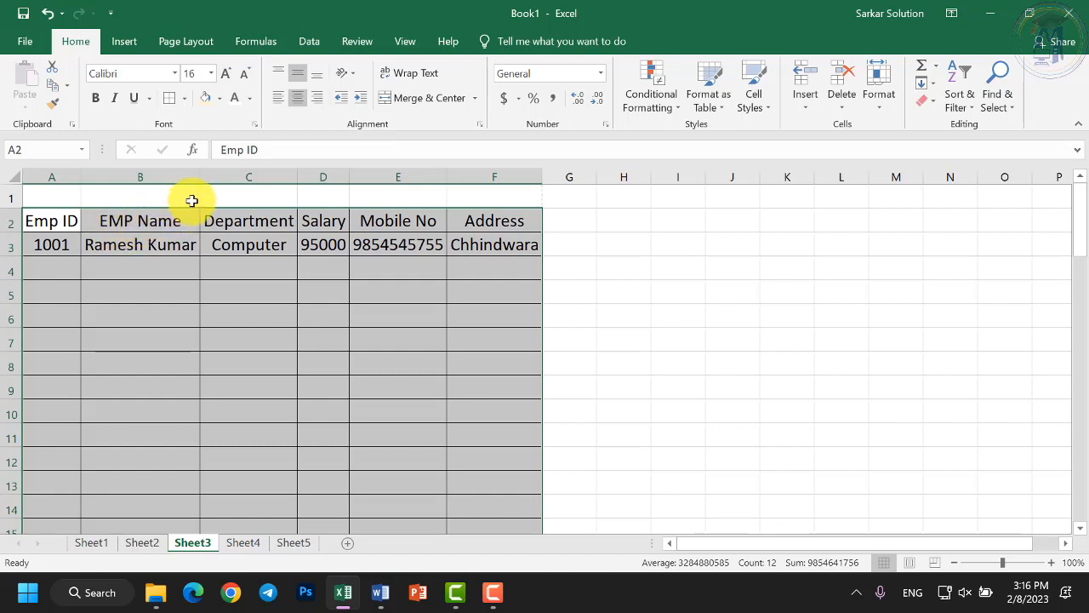
left_click(299, 78)
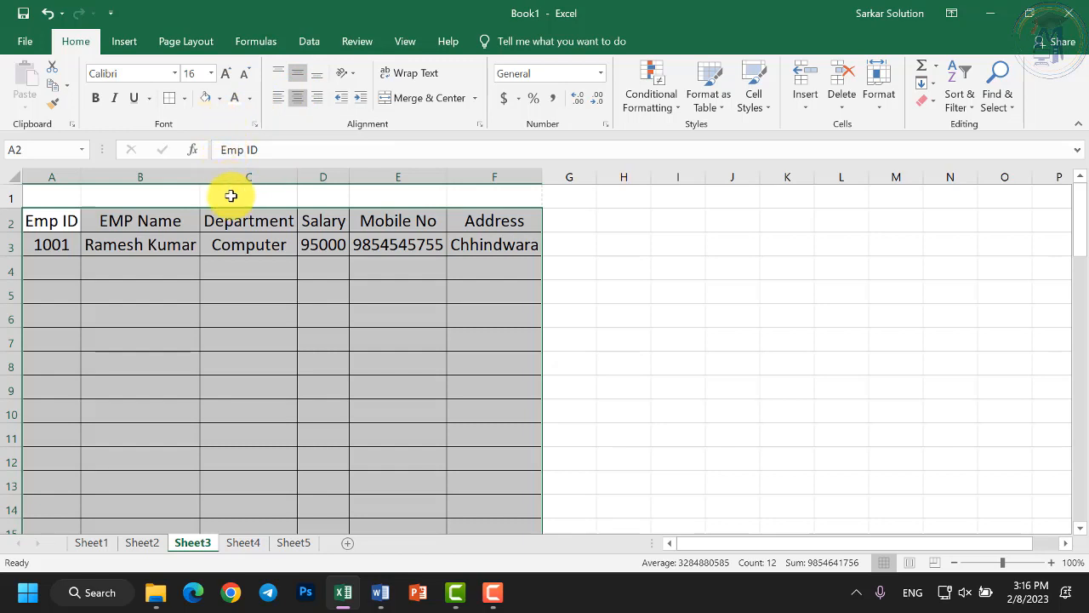
Make the header row bold at 18 pt and AutoFit columns C, D and A.
left_click(122, 217)
left_click_drag(69, 219, 493, 220)
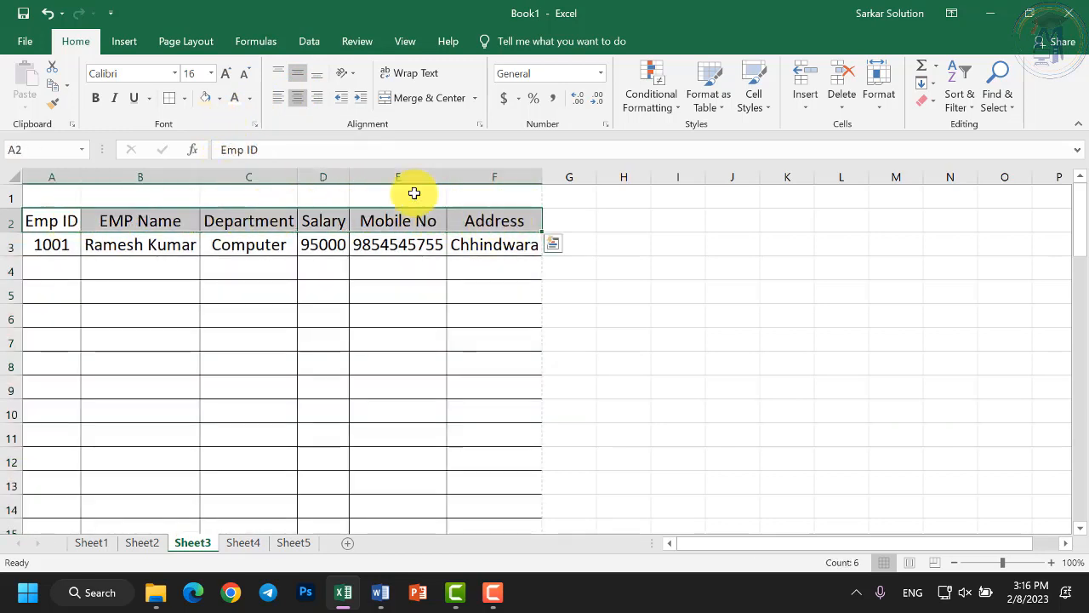
left_click(96, 98)
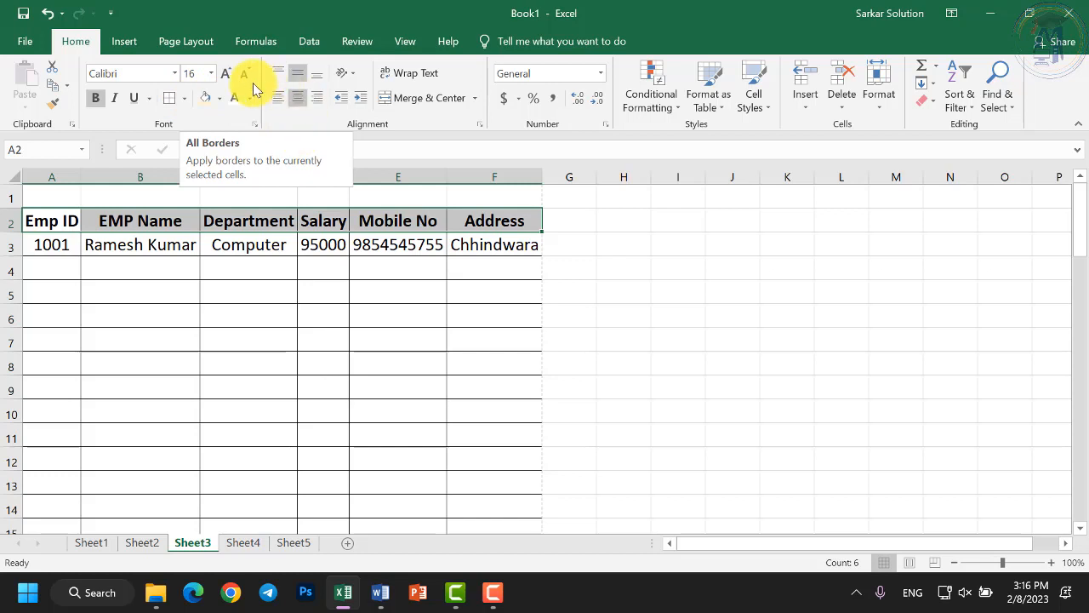
left_click(231, 76)
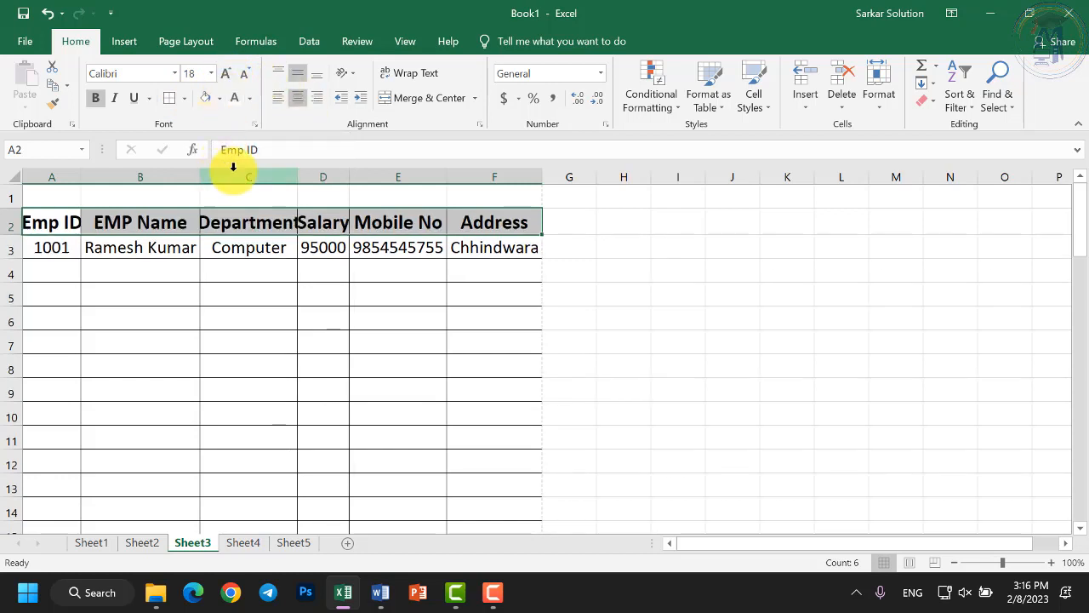
double_click(300, 174)
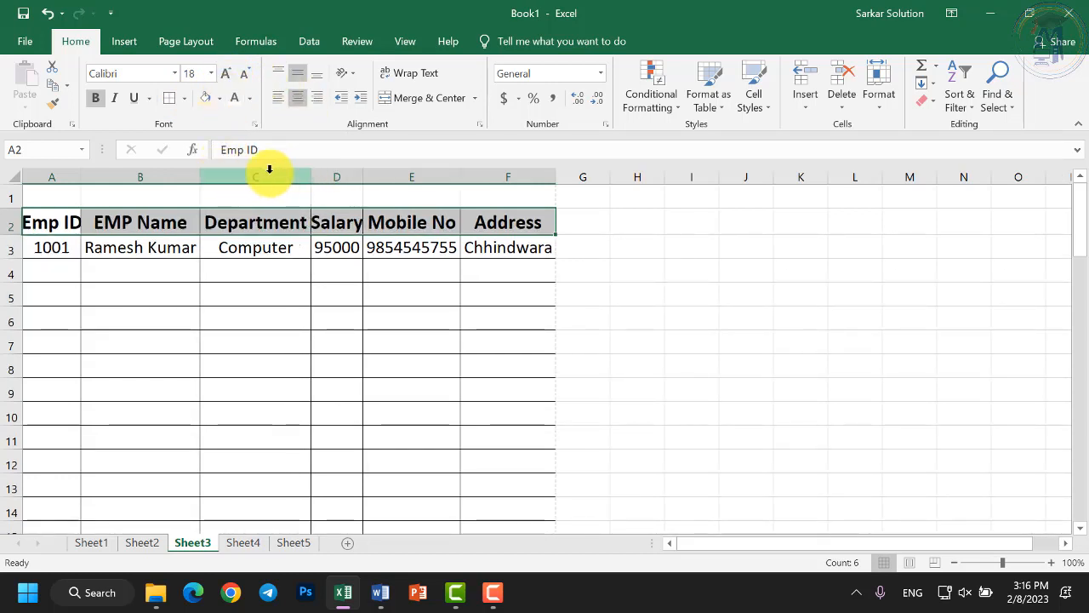
double_click(362, 174)
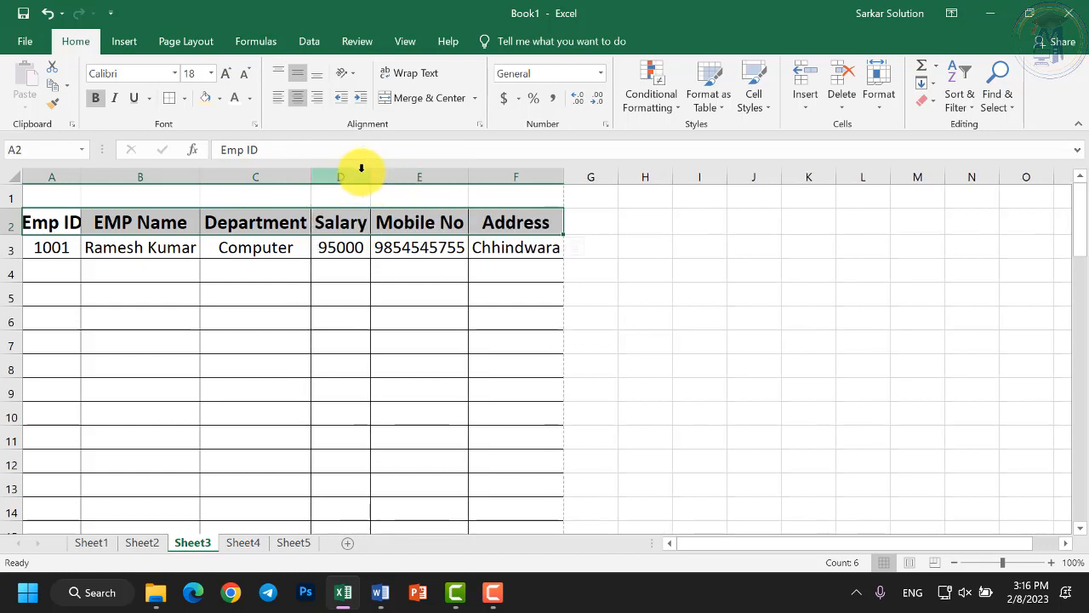
left_click(278, 220)
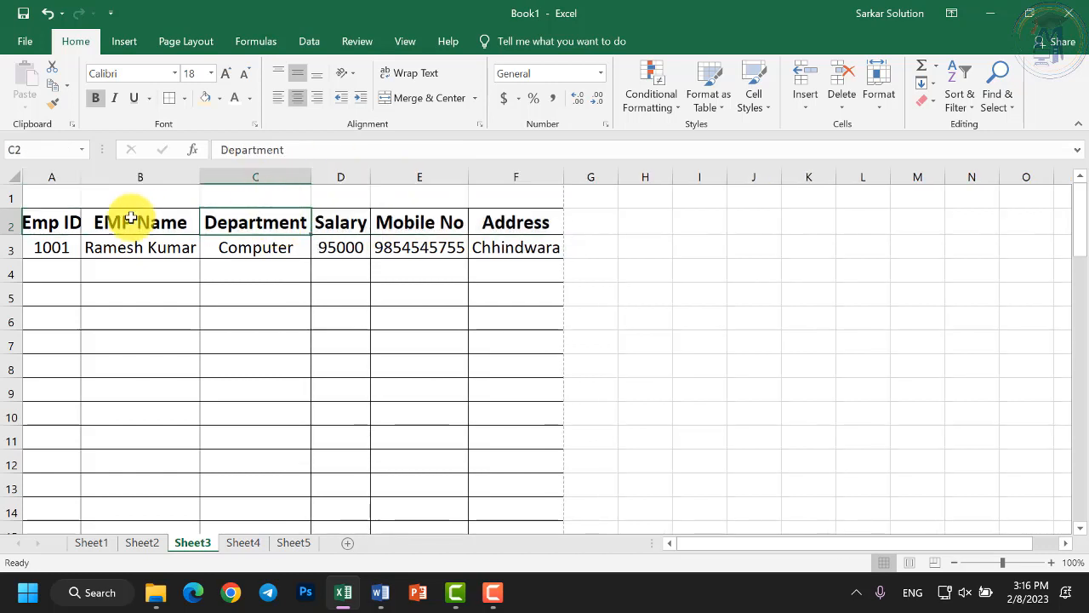
double_click(82, 177)
left_click_drag(63, 219, 511, 220)
left_click(250, 98)
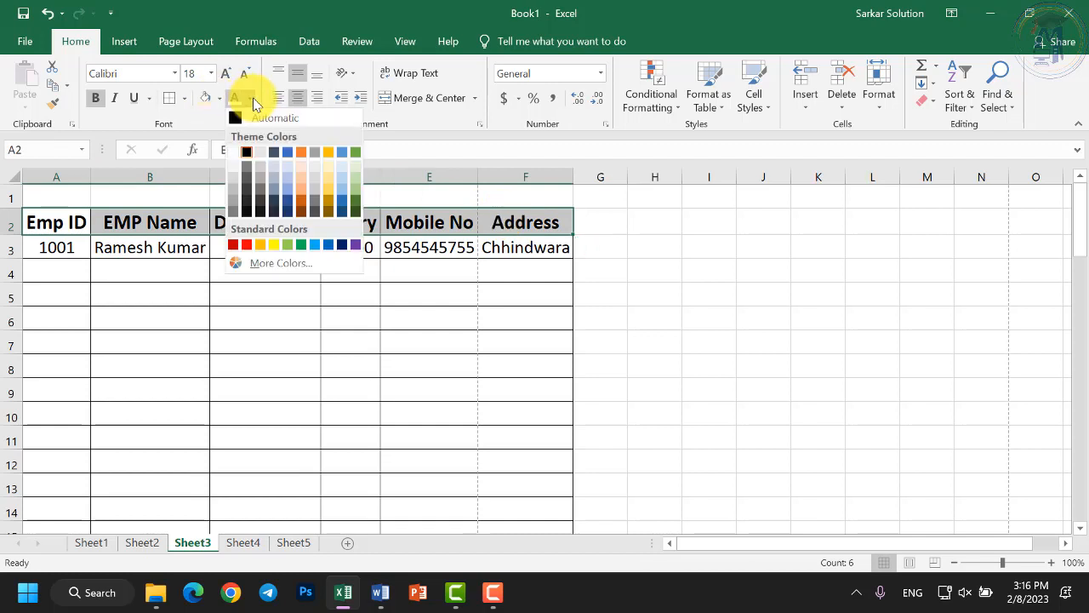
left_click(232, 151)
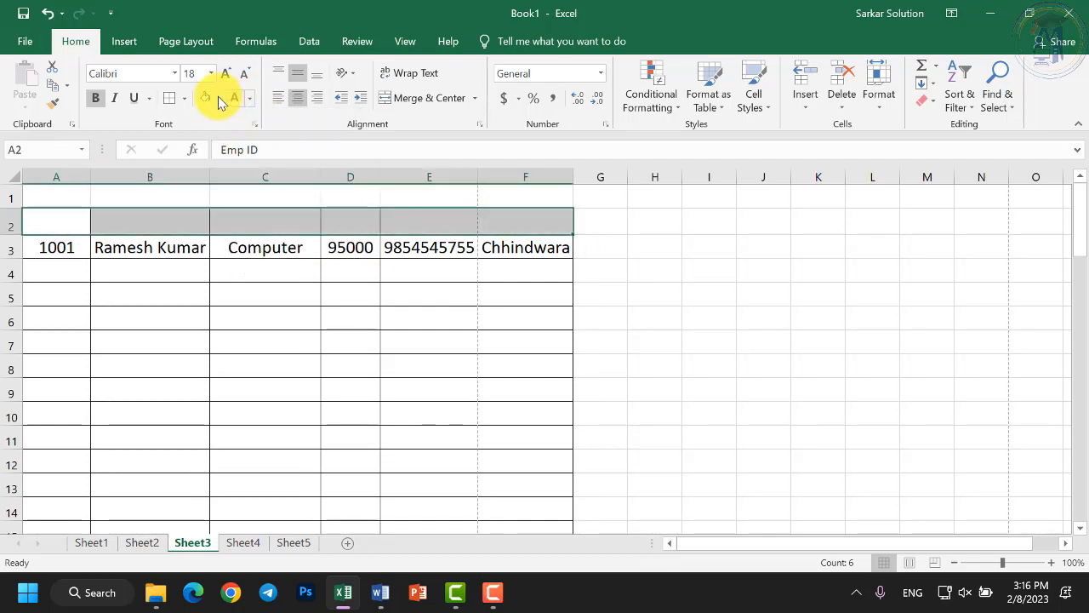
left_click(218, 98)
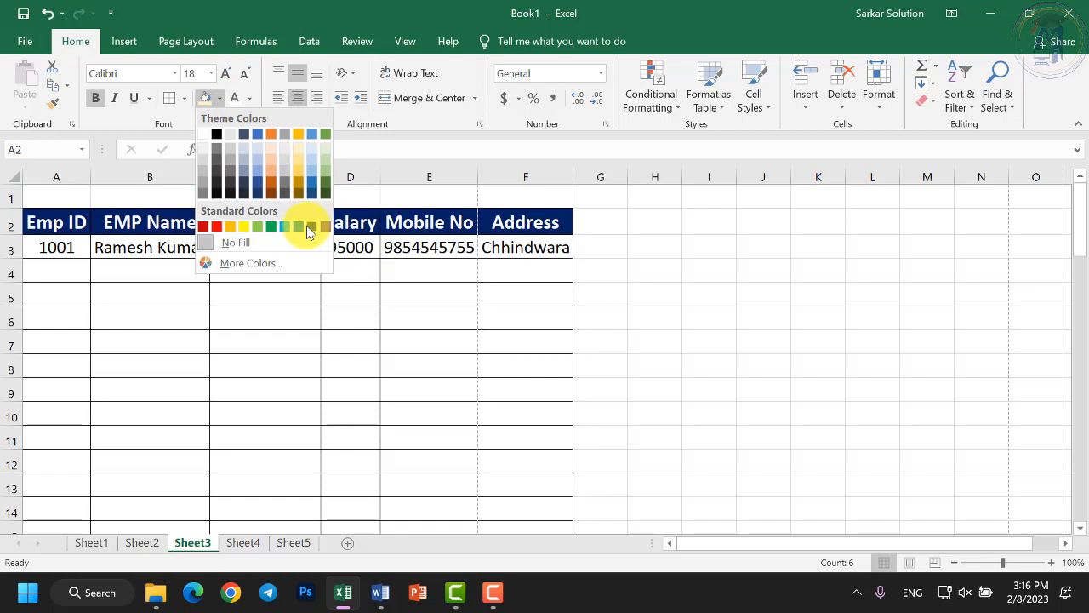
left_click(208, 228)
left_click(170, 245)
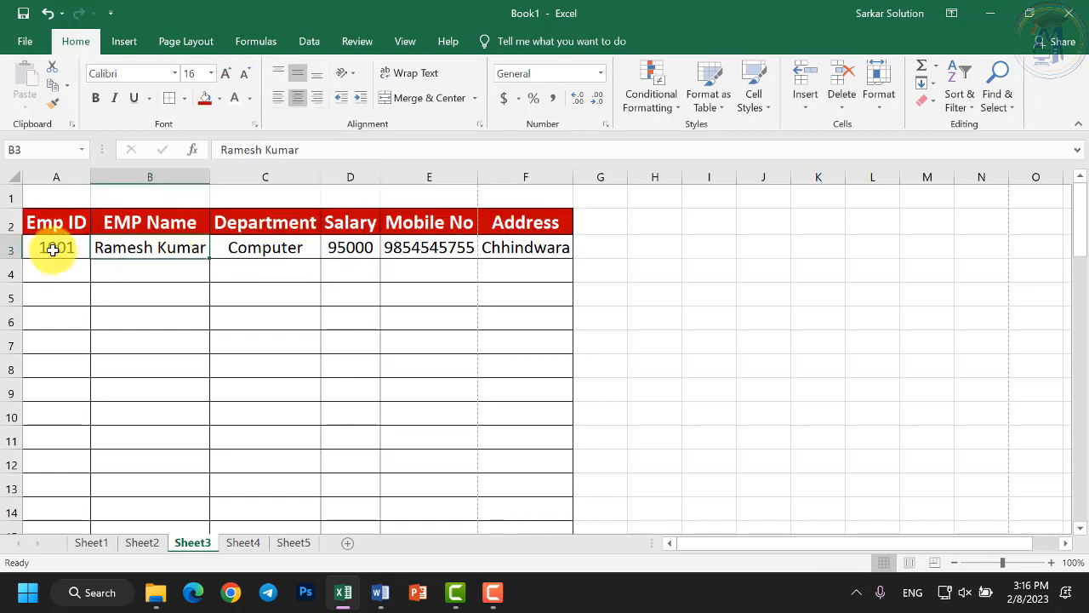
left_click_drag(53, 249, 448, 477)
scroll(447, 459, "up", 3)
left_click(506, 285)
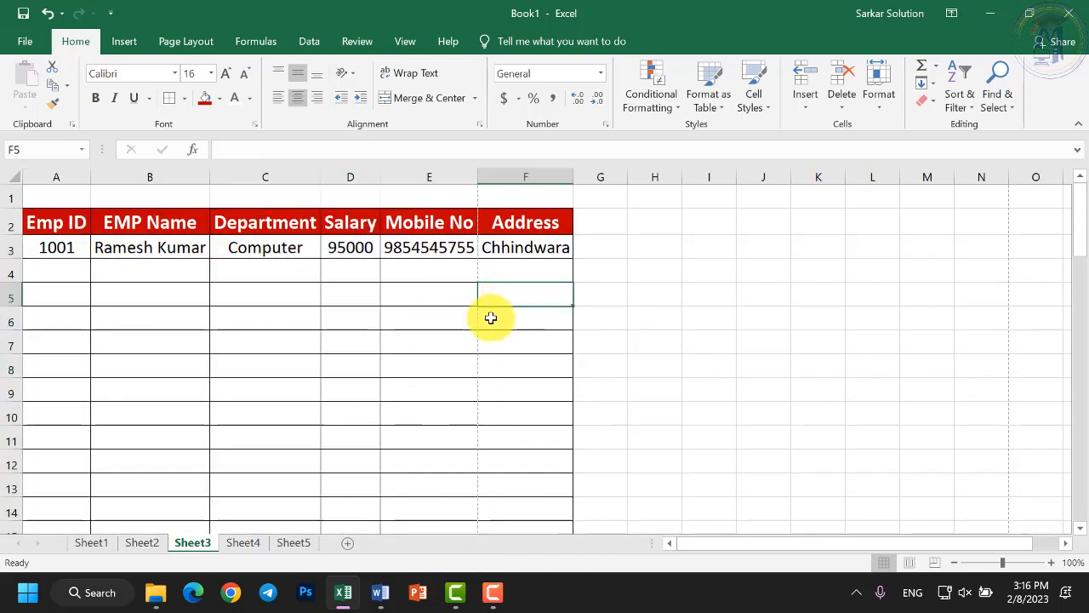
left_click(425, 317)
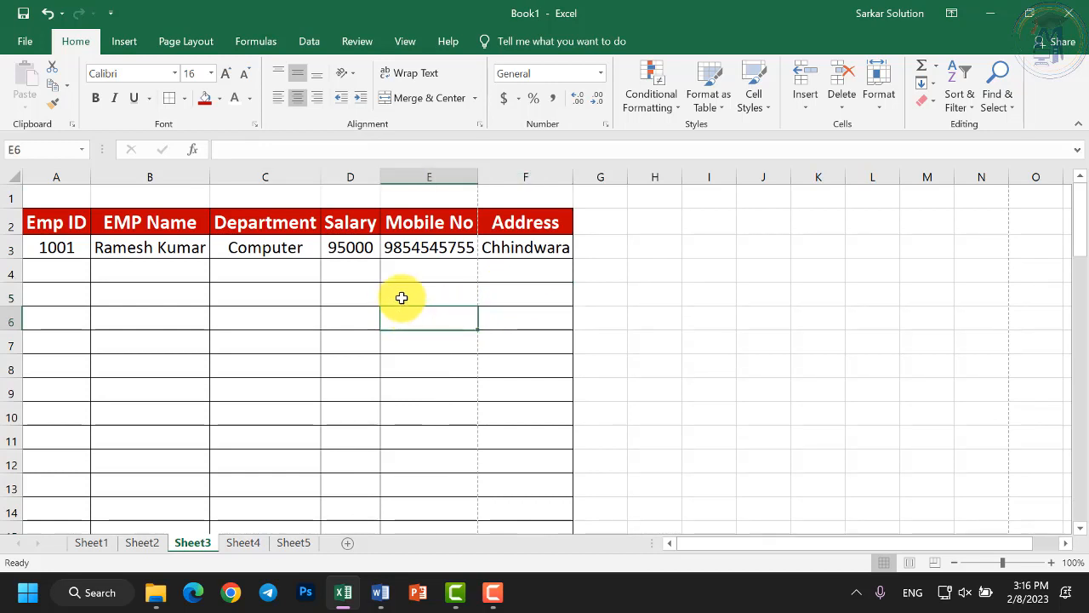
left_click(401, 298)
left_click(419, 275)
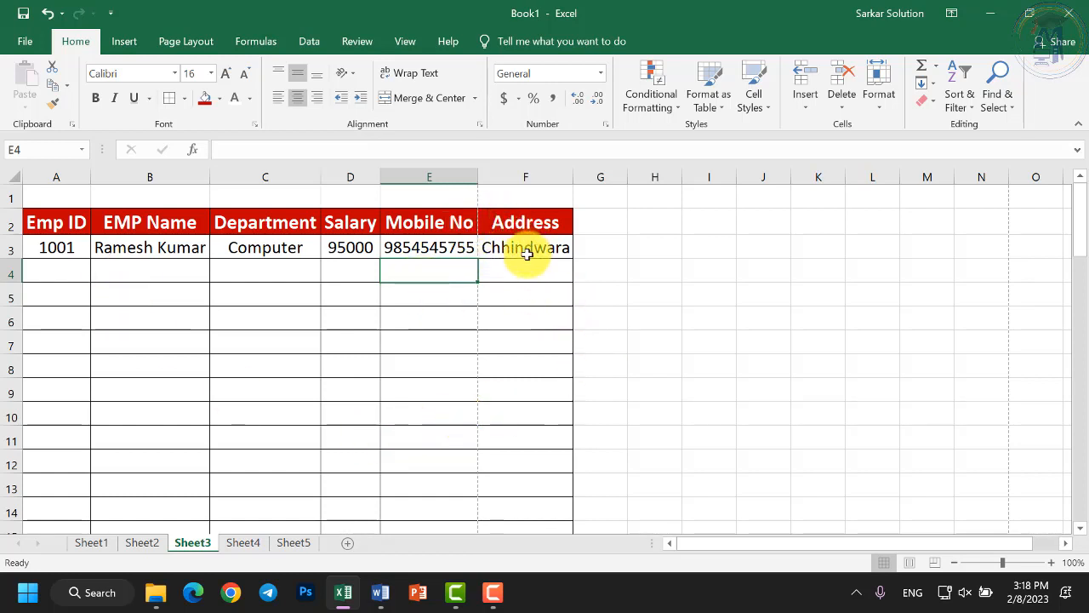
Check the employee table in the print preview, then return to the sheet.
left_click(23, 40)
left_click(60, 233)
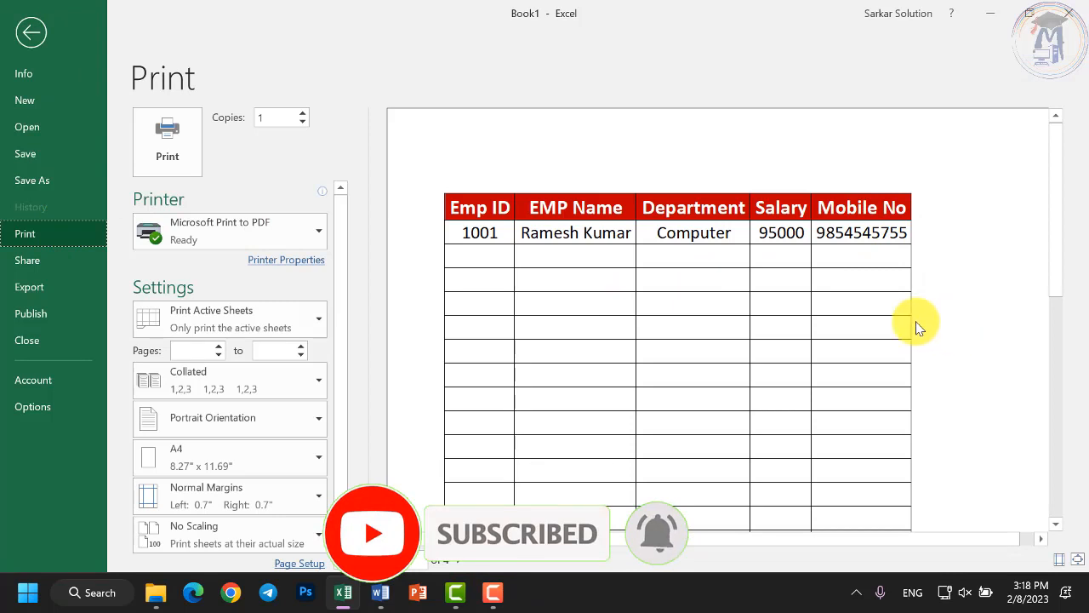
left_click(30, 33)
Select A2:F3, deselect it at D5 and bring up the workbook's Info page.
left_click(419, 324)
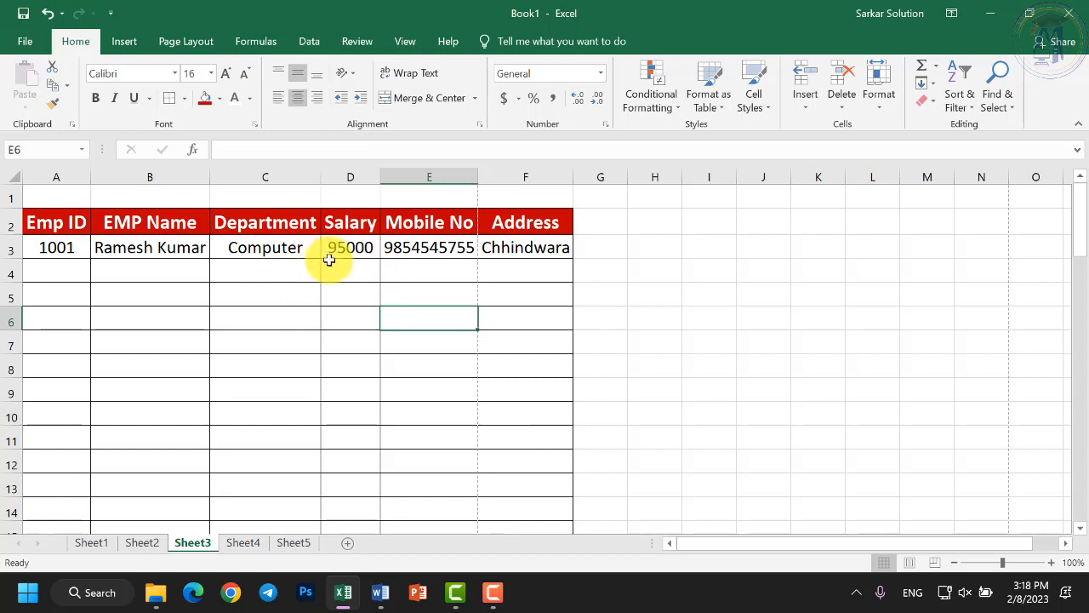
left_click_drag(73, 223, 544, 250)
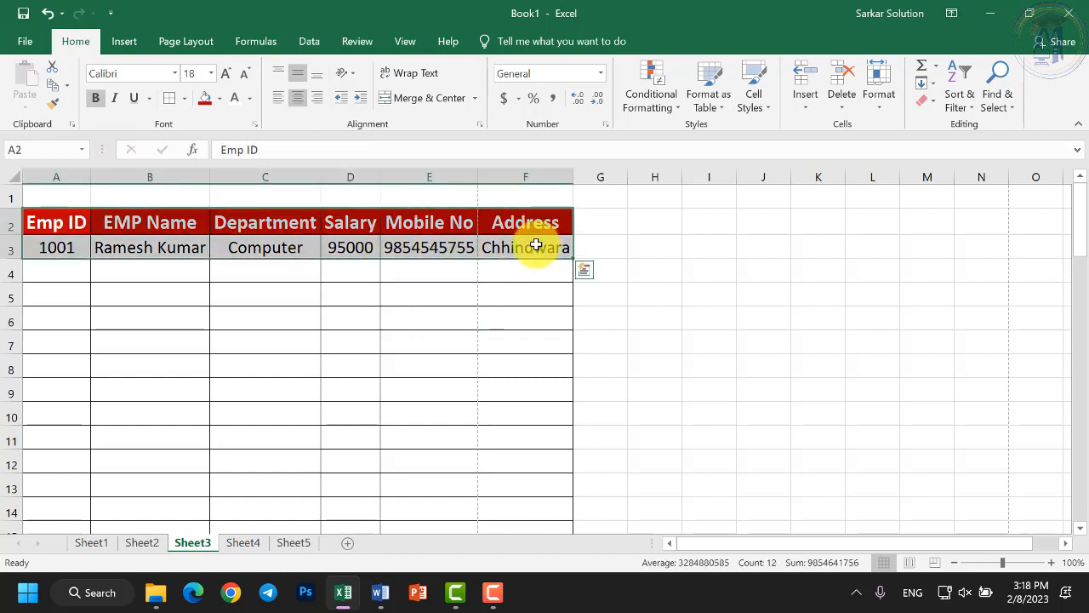
left_click(356, 290)
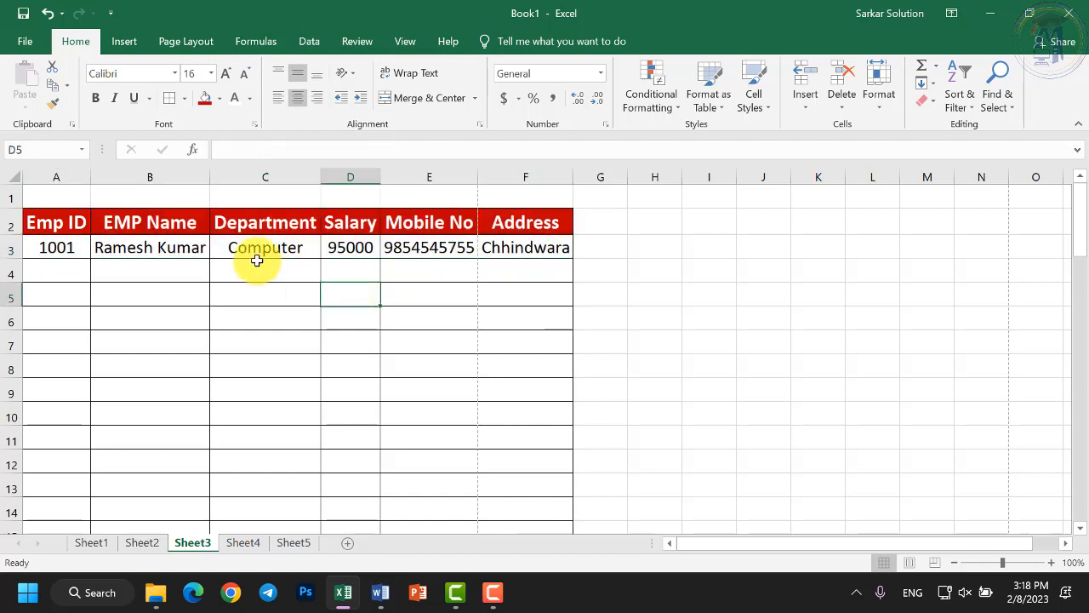
left_click(24, 42)
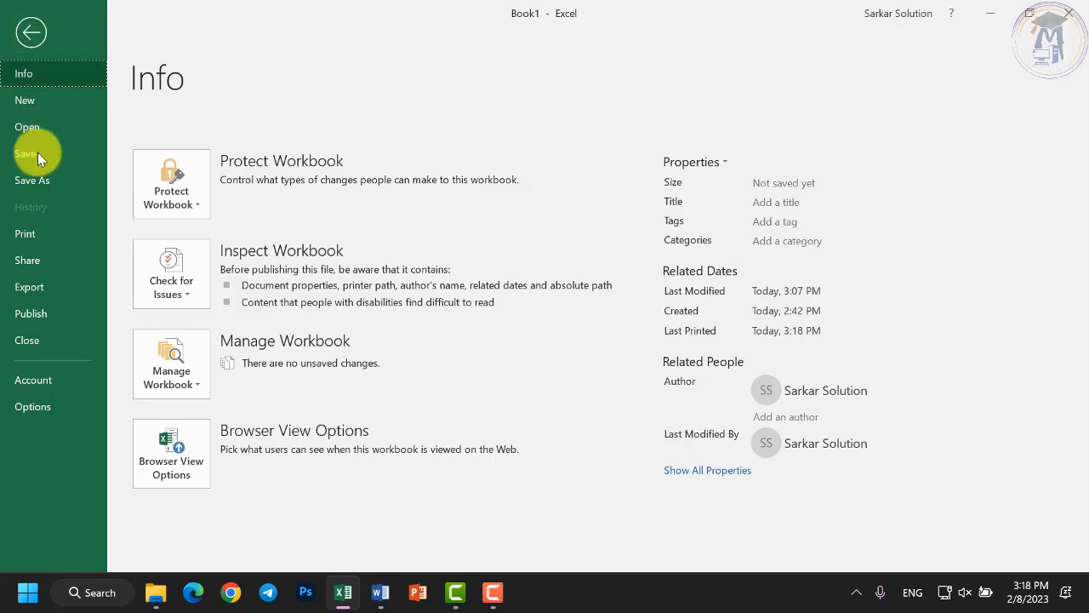
Leave the backstage view and return to the Sheet3 worksheet.
left_click(31, 34)
left_click(28, 47)
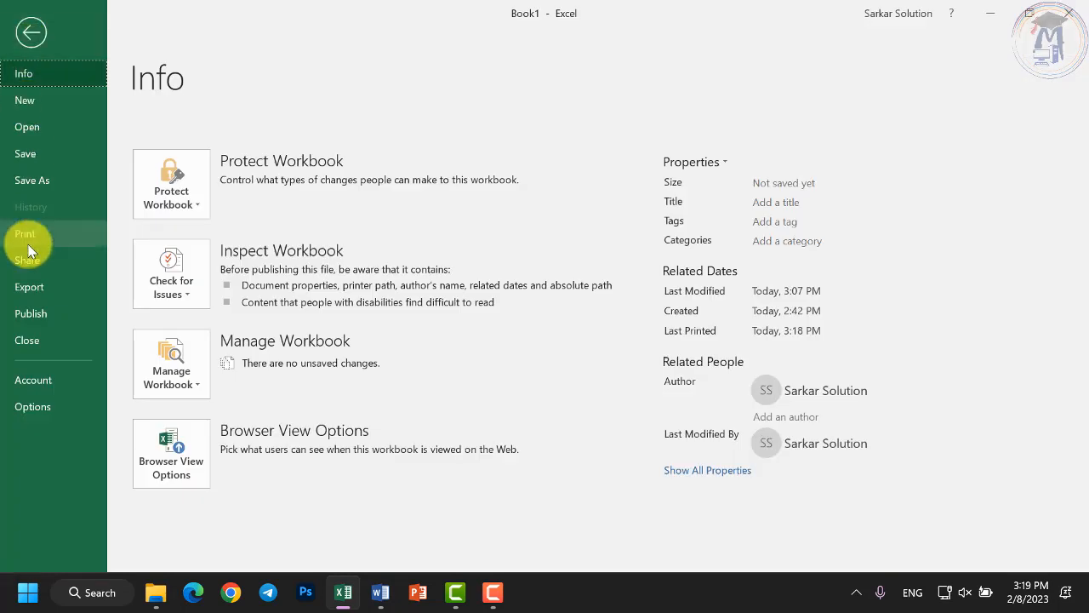
left_click(29, 36)
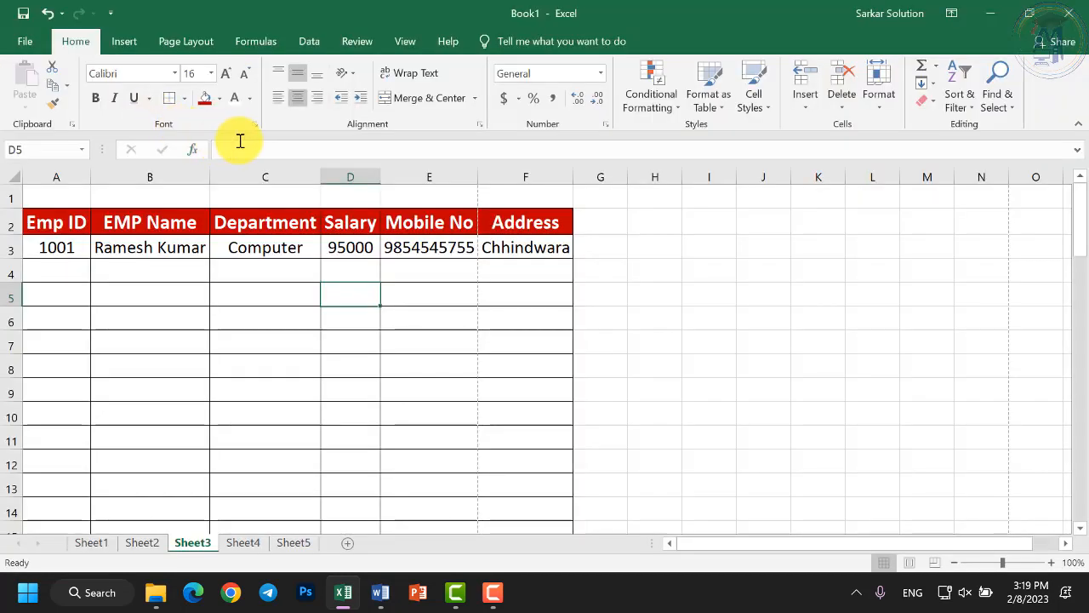
Review the Alignment and Font settings in Format Cells and close it with OK.
left_click(483, 126)
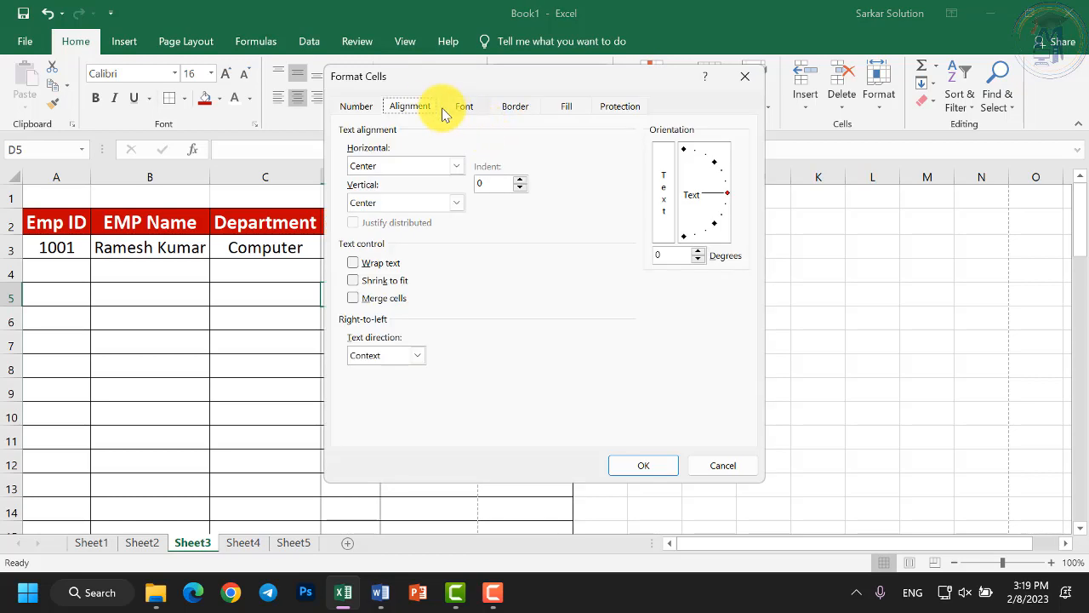
left_click(464, 111)
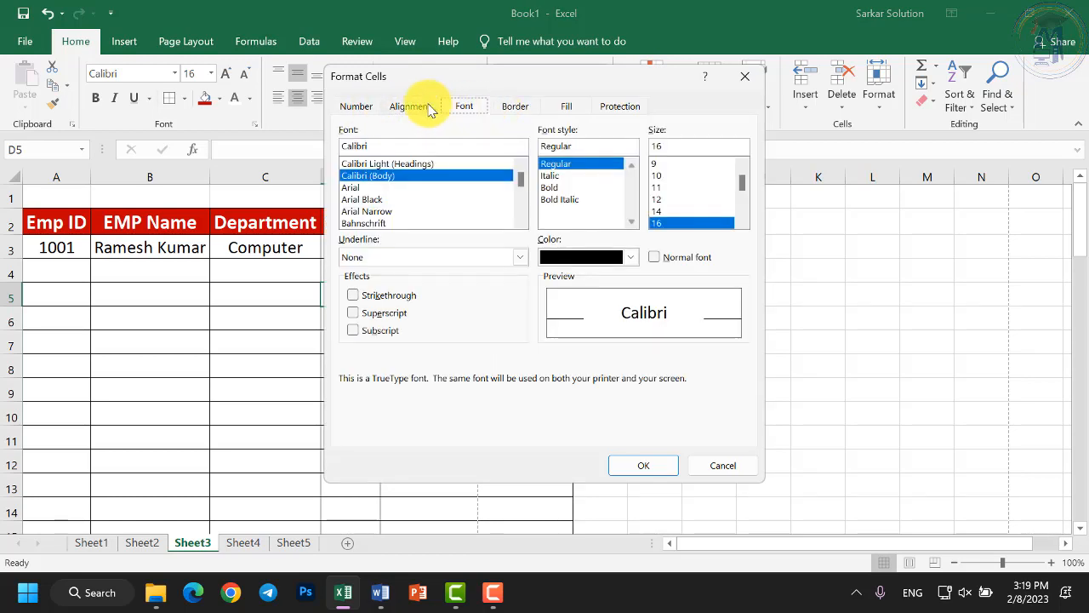
left_click(417, 106)
left_click(653, 468)
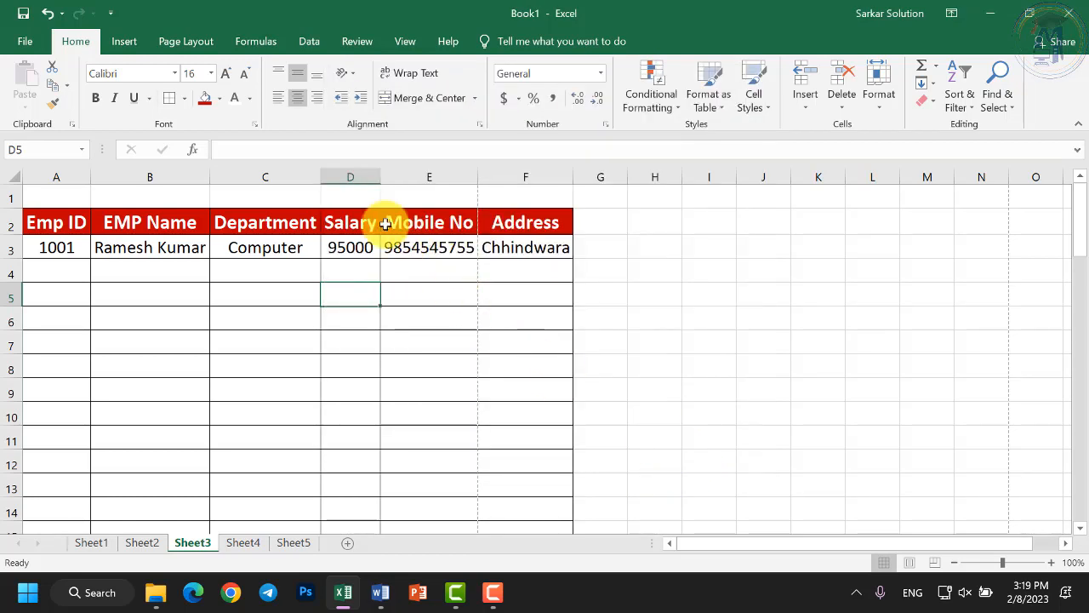
Set Sheet3's left and right page margins to 0.5 in Page Setup.
left_click(186, 47)
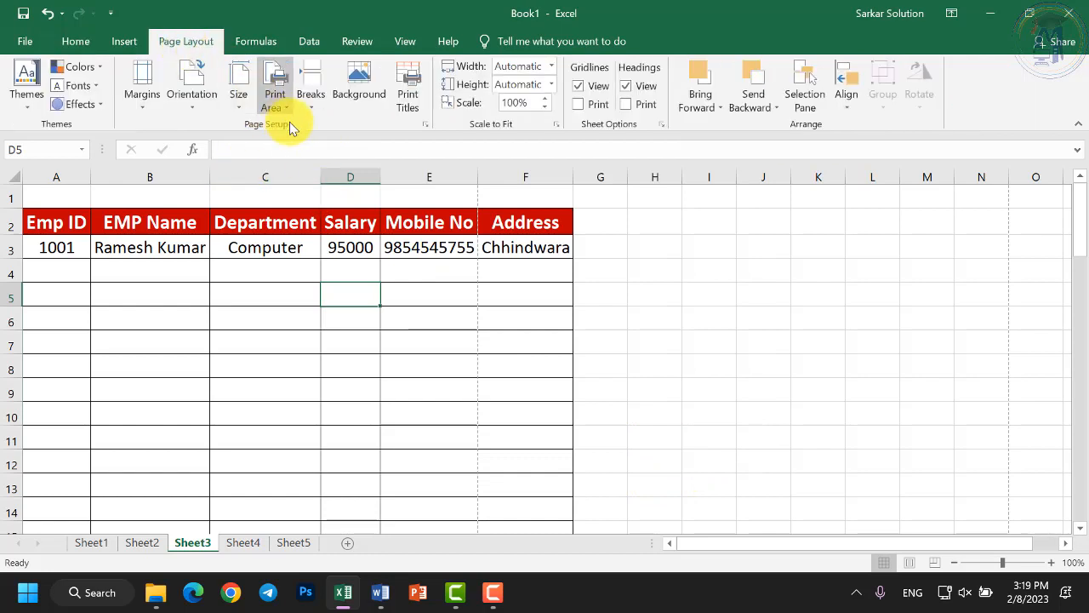
left_click(424, 125)
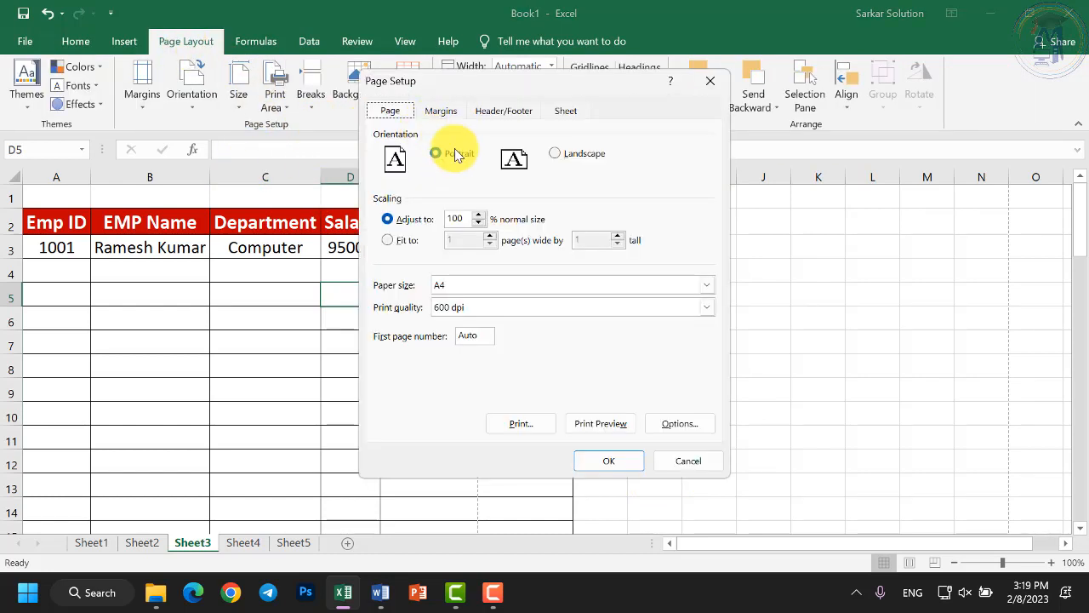
left_click(440, 110)
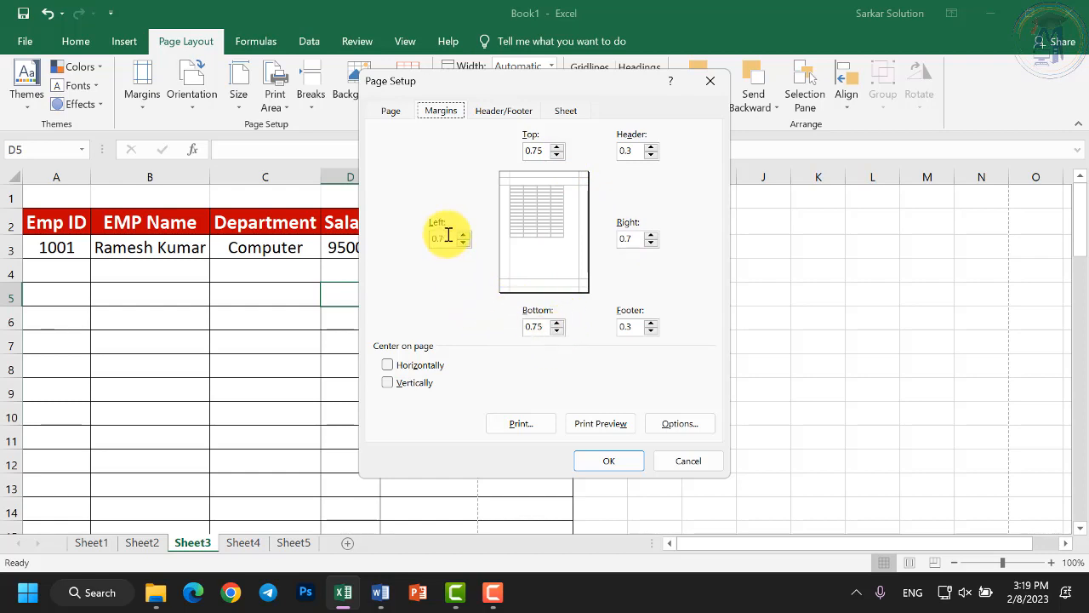
left_click(634, 239)
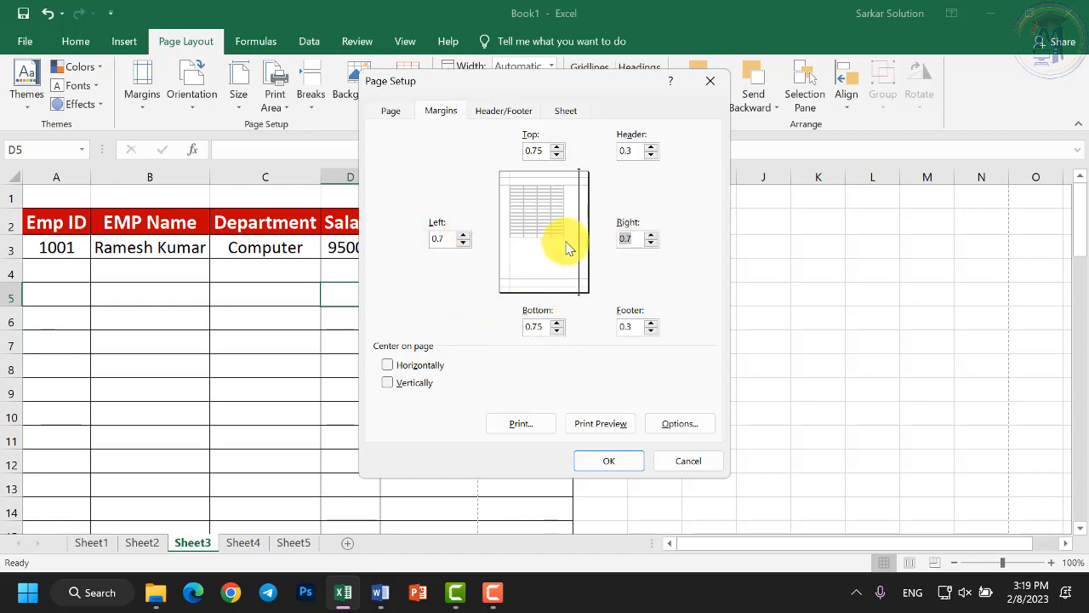
type("0.5")
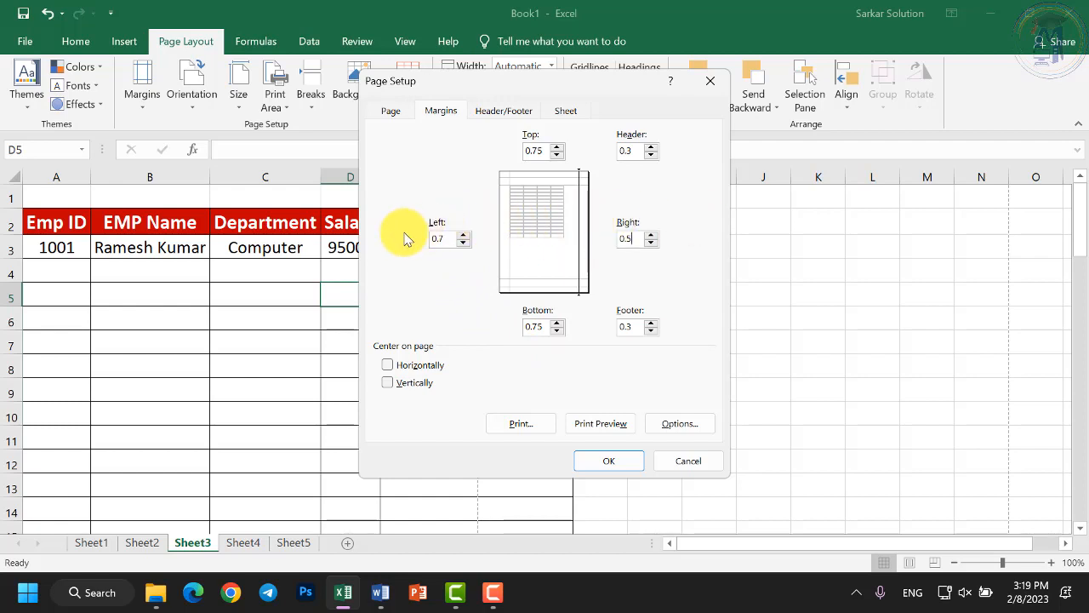
left_click(445, 243)
type("0")
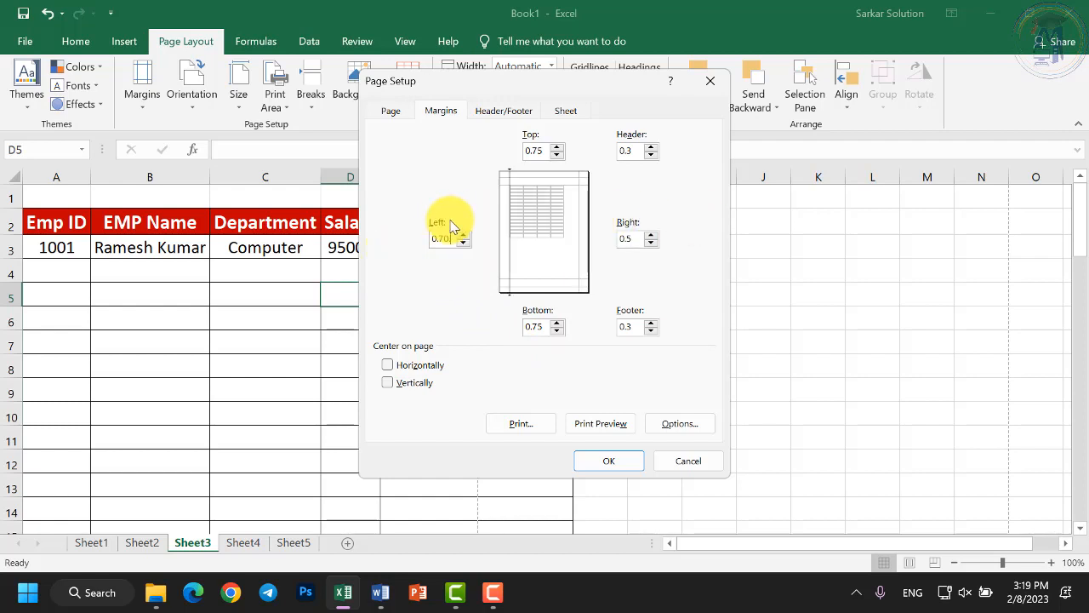
key("BackSpace")
key("BackSpace")
key("BackSpace")
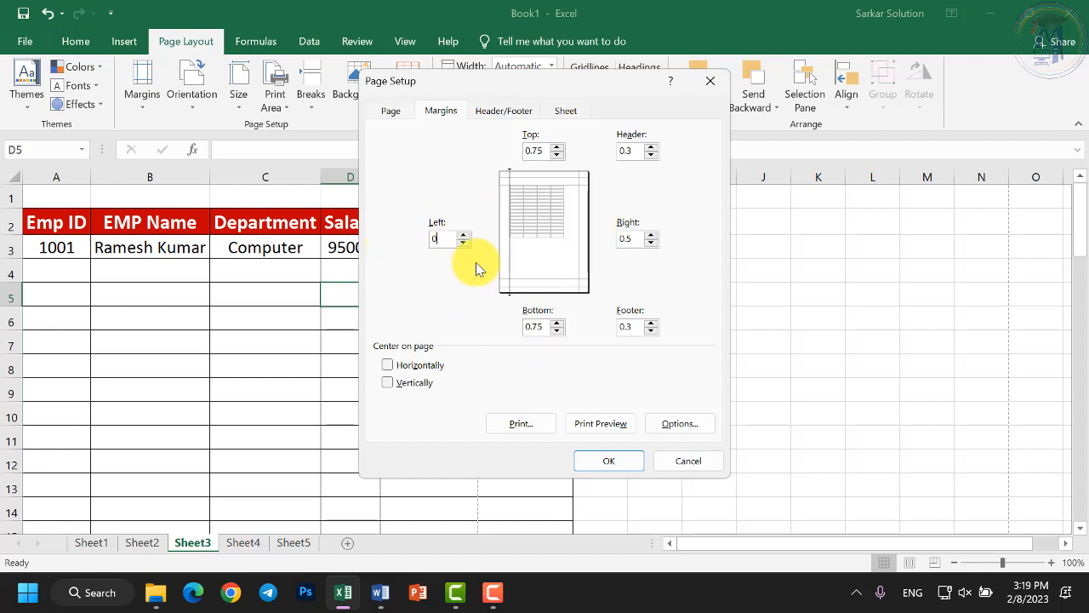
key("BackSpace")
type("0.5")
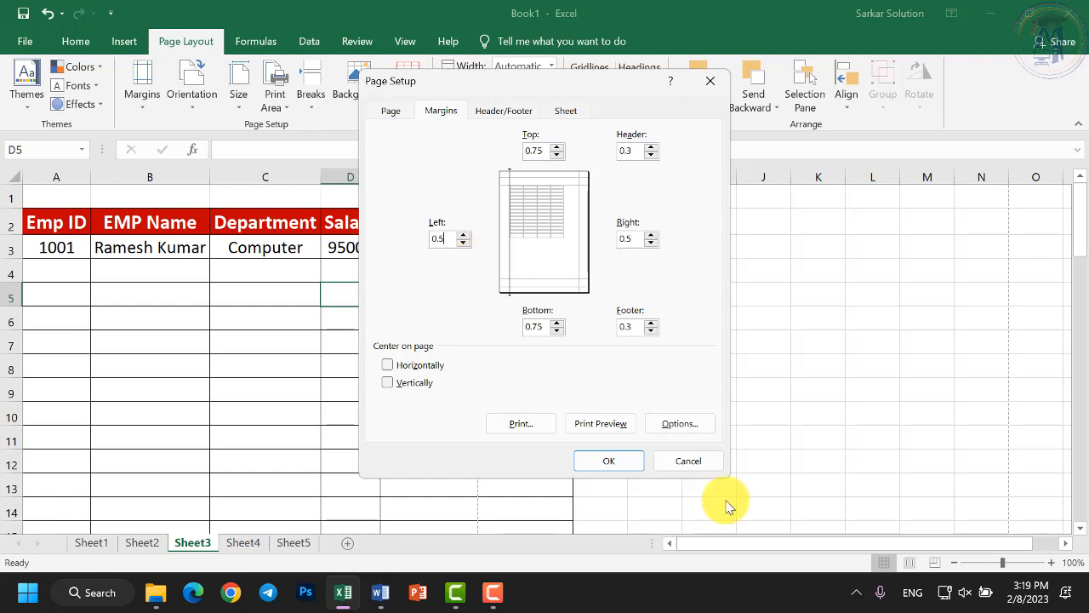
left_click(609, 461)
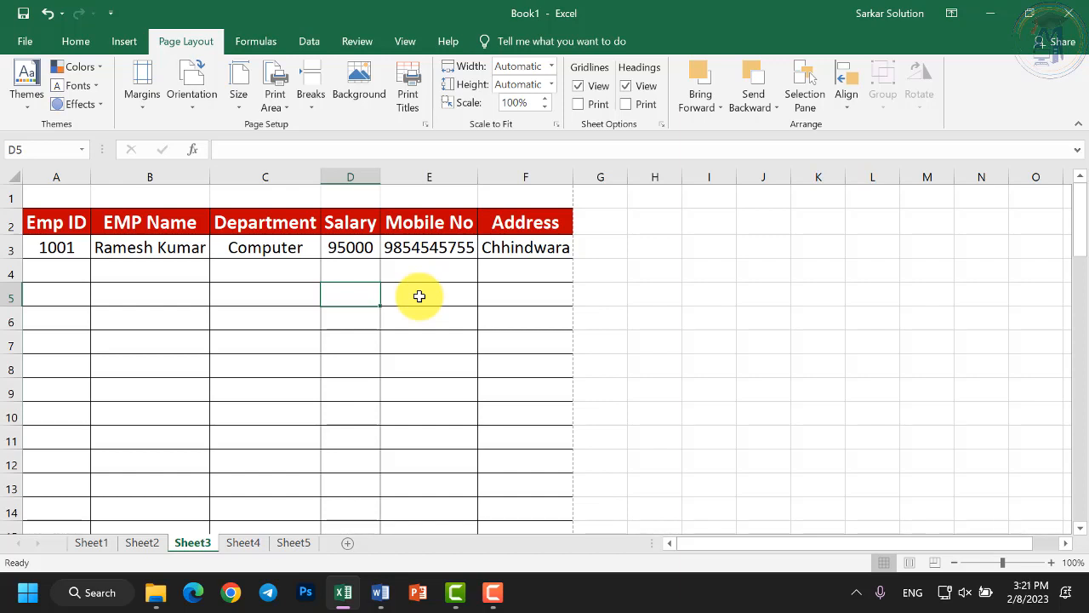
left_click(415, 296)
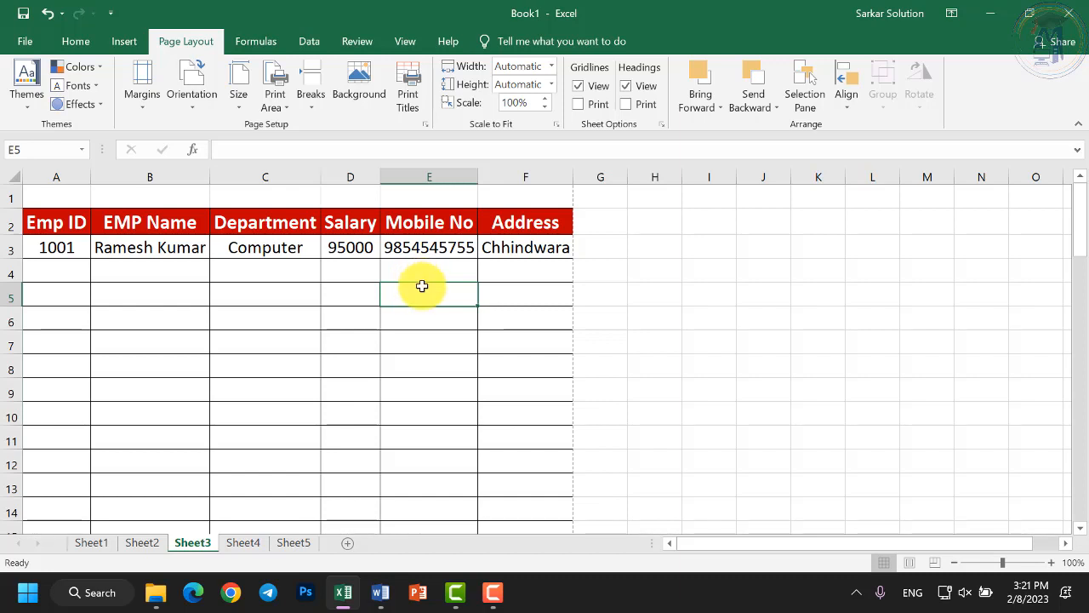
key("Down")
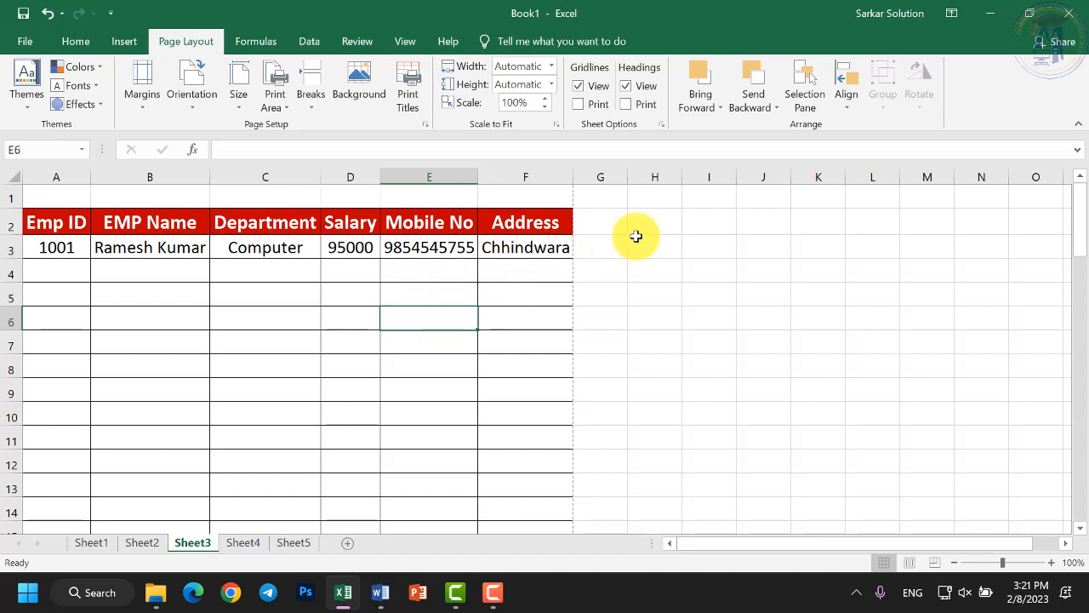
left_click(191, 107)
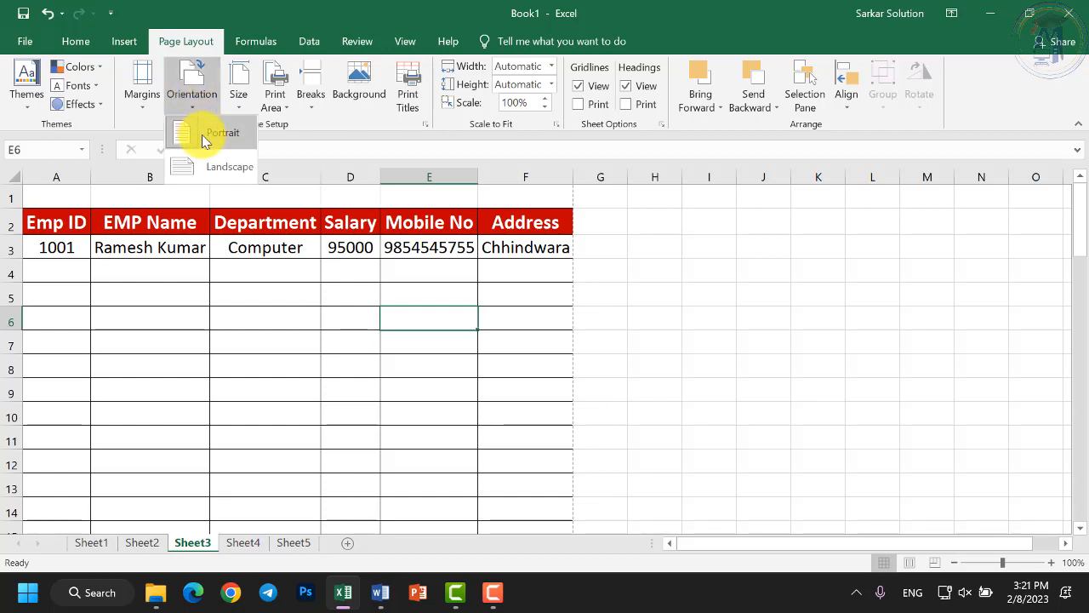
left_click(214, 166)
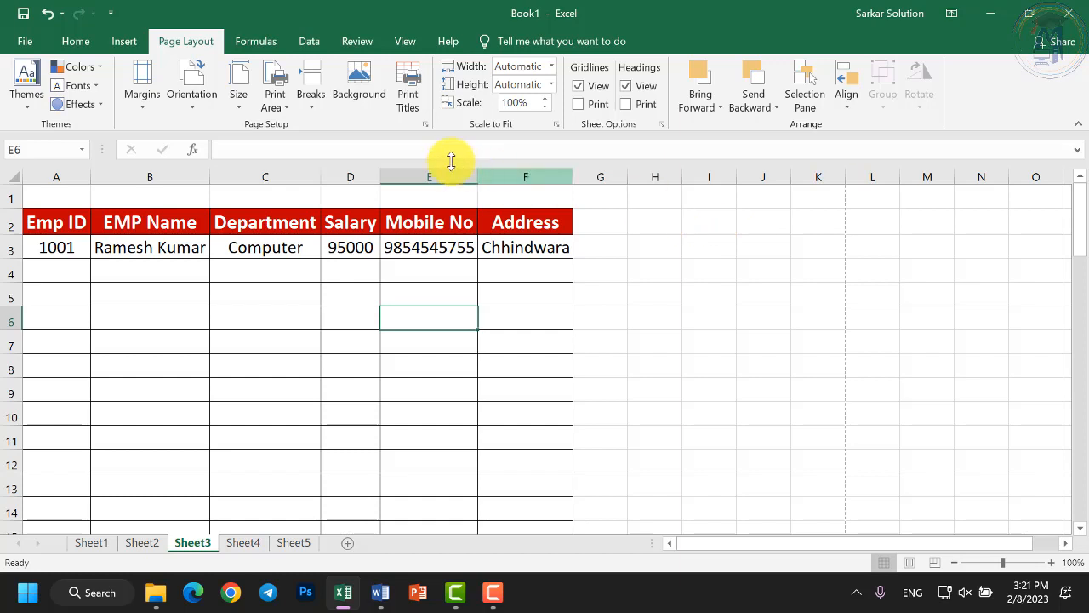
left_click(194, 95)
left_click(623, 392)
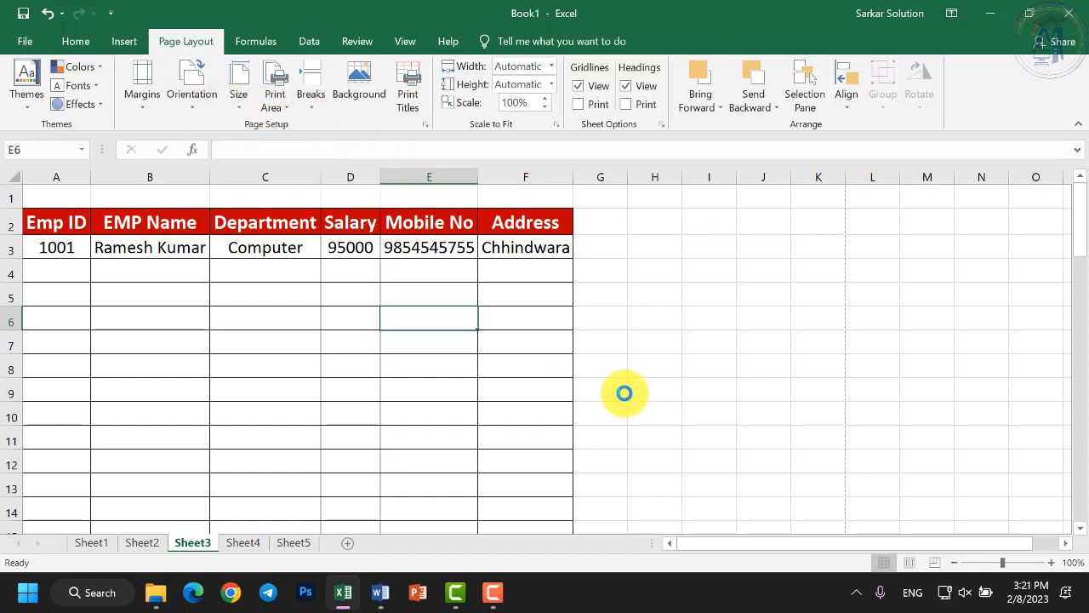